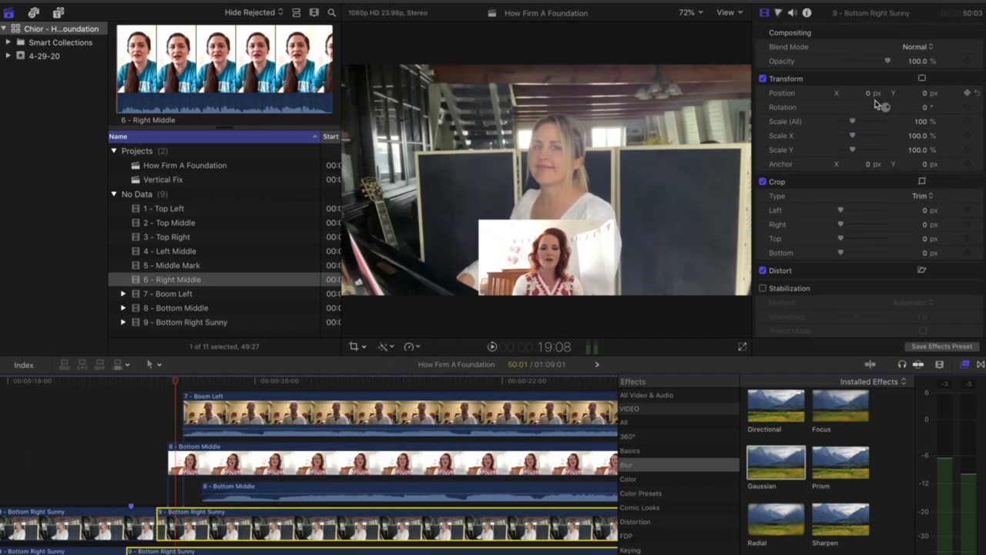
# Scale clip 9 to 33% and move it to the lower-right cell of the grid at X 644, Y -363 px
pyautogui.click(927, 123)
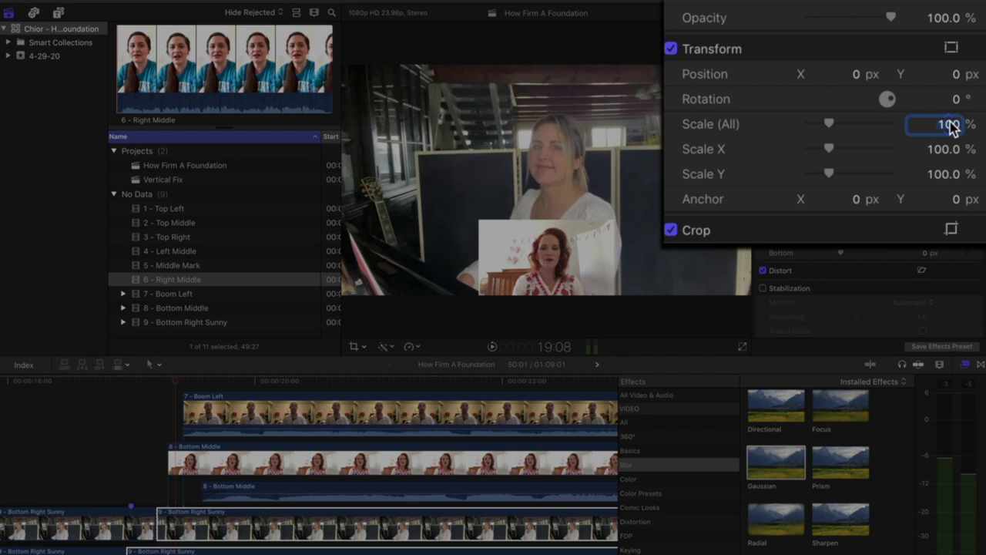
pyautogui.press('Return')
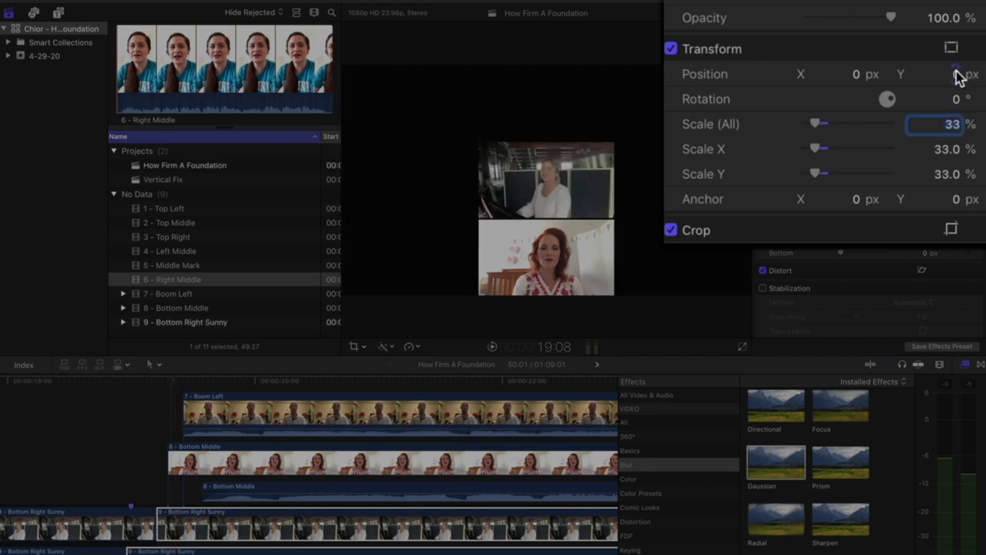
pyautogui.moveTo(957, 74); pyautogui.dragTo(957, 242)
pyautogui.moveTo(843, 74); pyautogui.dragTo(985, 74)
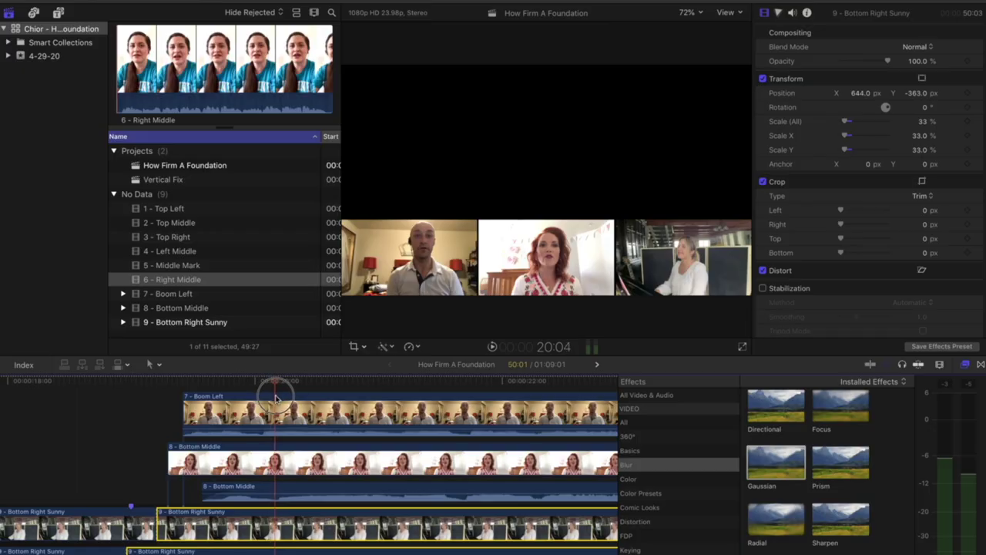
pyautogui.moveTo(272, 396); pyautogui.dragTo(297, 403)
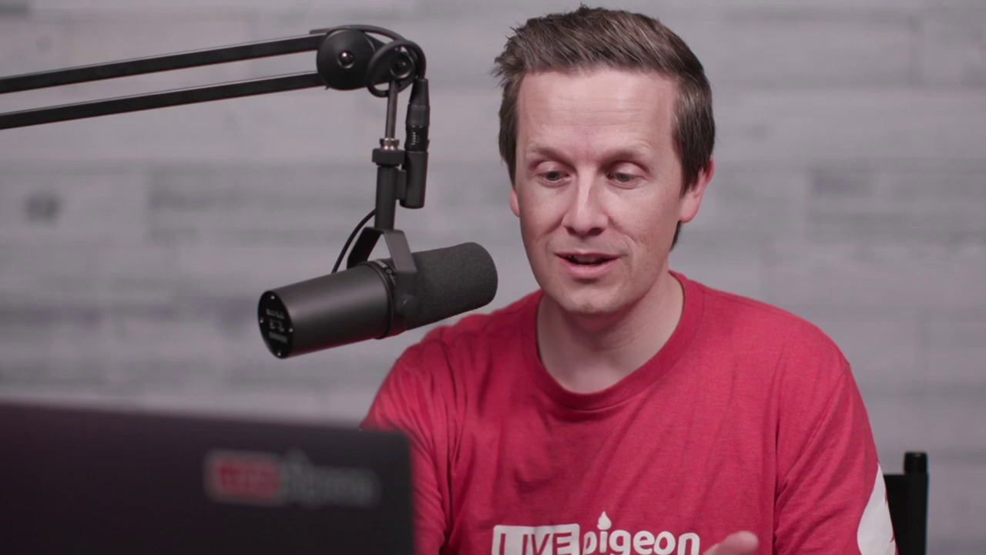
# Copy the 8 - Bottom Middle clip's position, scale and Compressor effect and paste those attributes onto the 6 - Vertical Fix clip
pyautogui.click(251, 489)
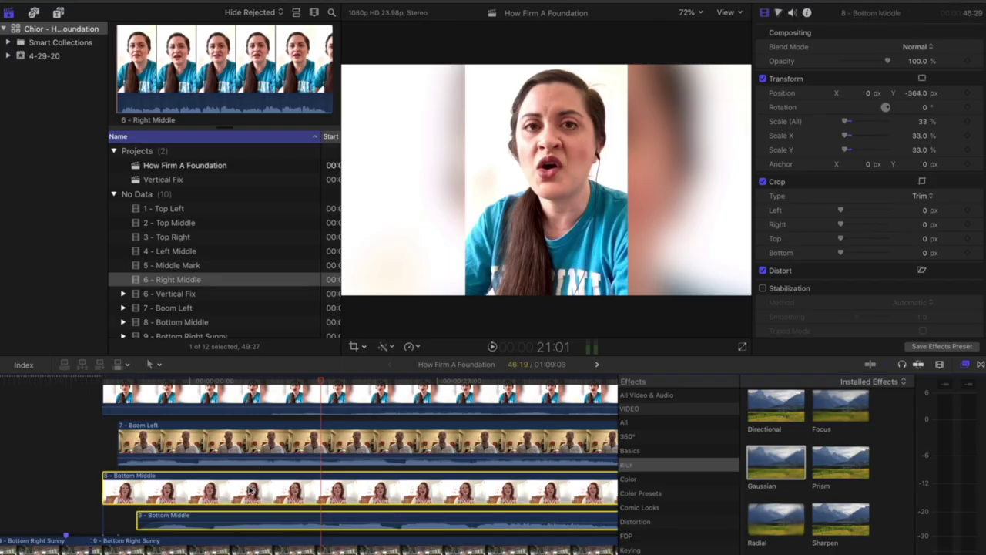
pyautogui.scroll(2, 249, 490)
pyautogui.click(260, 429)
pyautogui.press('super+shift+v')
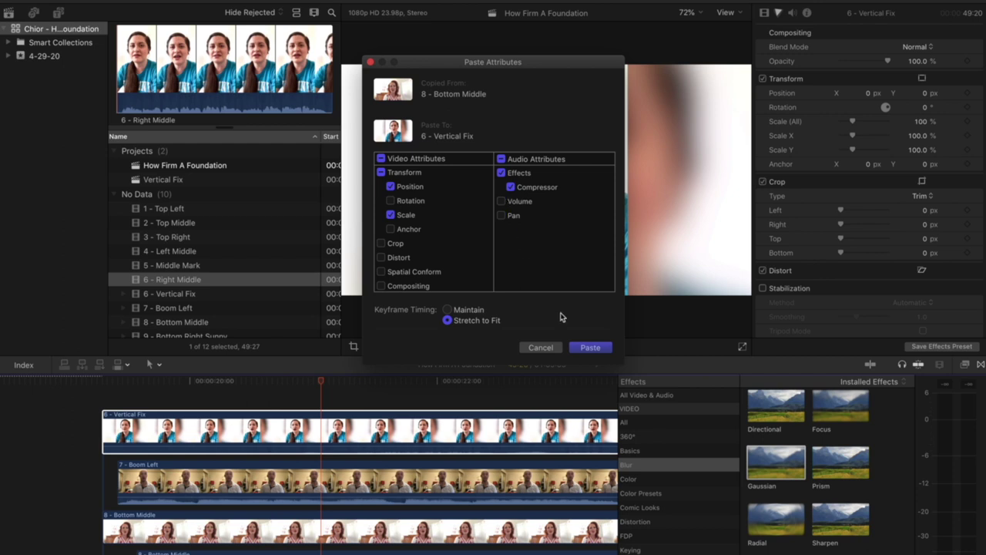
pyautogui.click(590, 347)
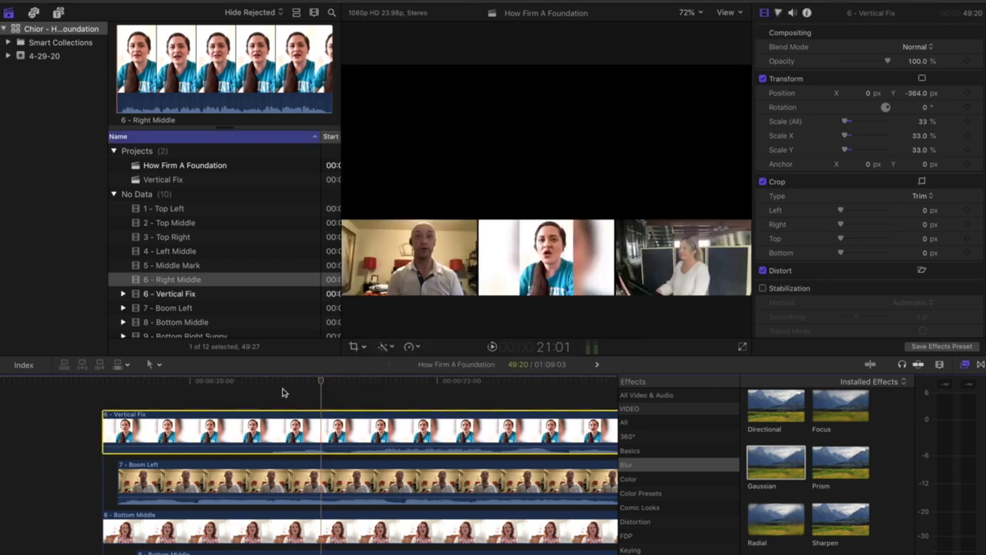
# Shift the 6 - Vertical Fix clip about one second earlier on the timeline to line it up with the other singers
pyautogui.click(282, 393)
pyautogui.moveTo(254, 426); pyautogui.dragTo(130, 426)
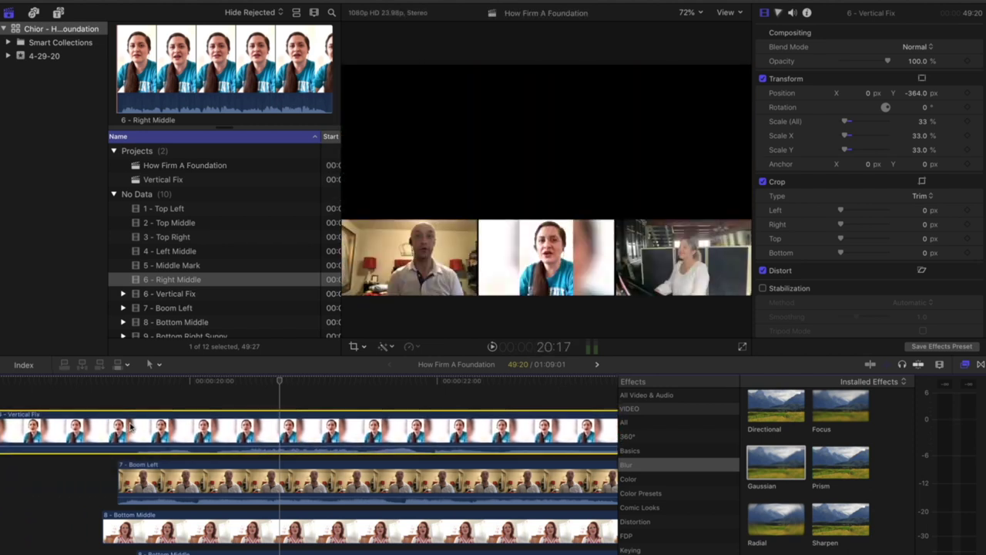
pyautogui.click(132, 406)
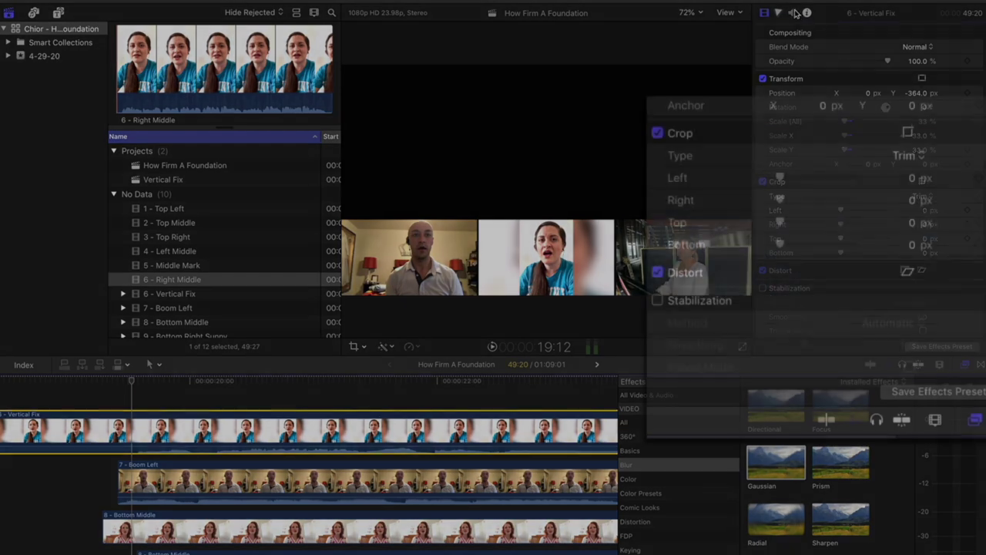
# Set the audio configuration of the 6 - Vertical Fix clip to Dual Mono
pyautogui.click(792, 12)
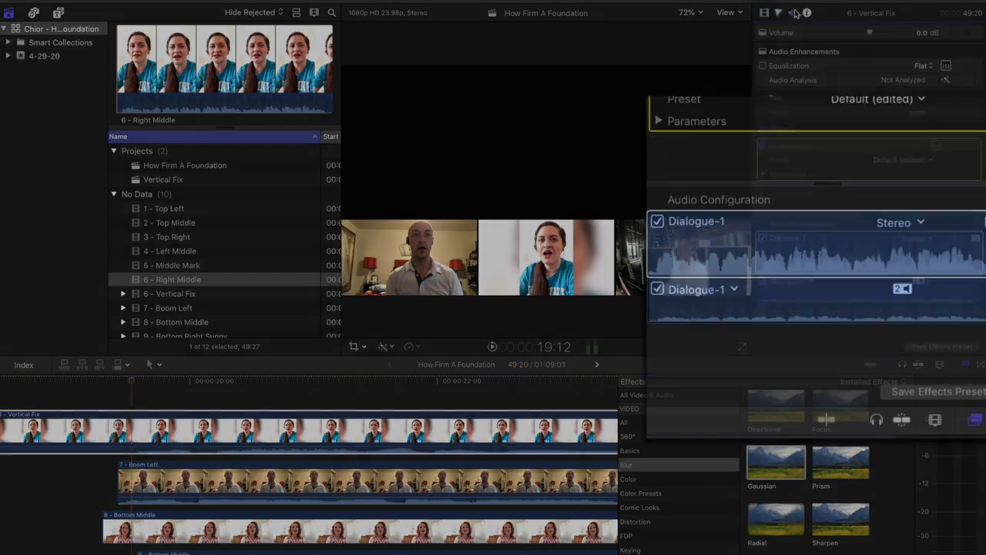
pyautogui.click(894, 221)
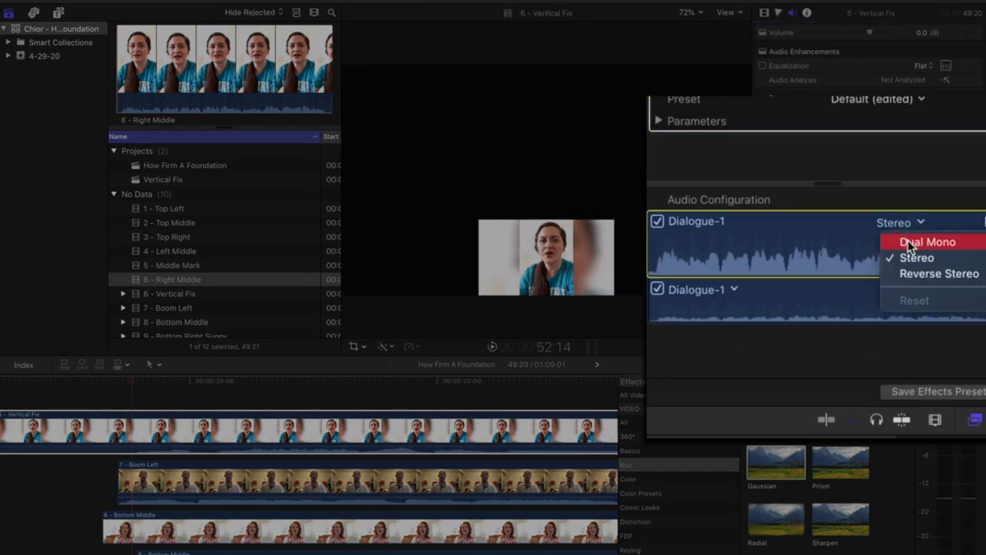
pyautogui.click(909, 241)
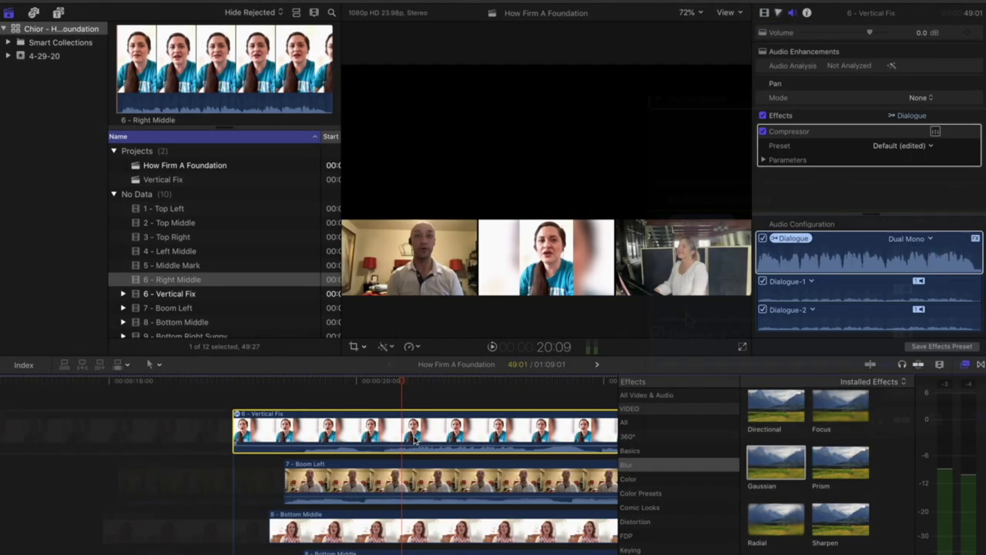
# Place the 6 - Vertical Fix clip in the right middle grid cell at X 643, Y 0 px
pyautogui.click(763, 13)
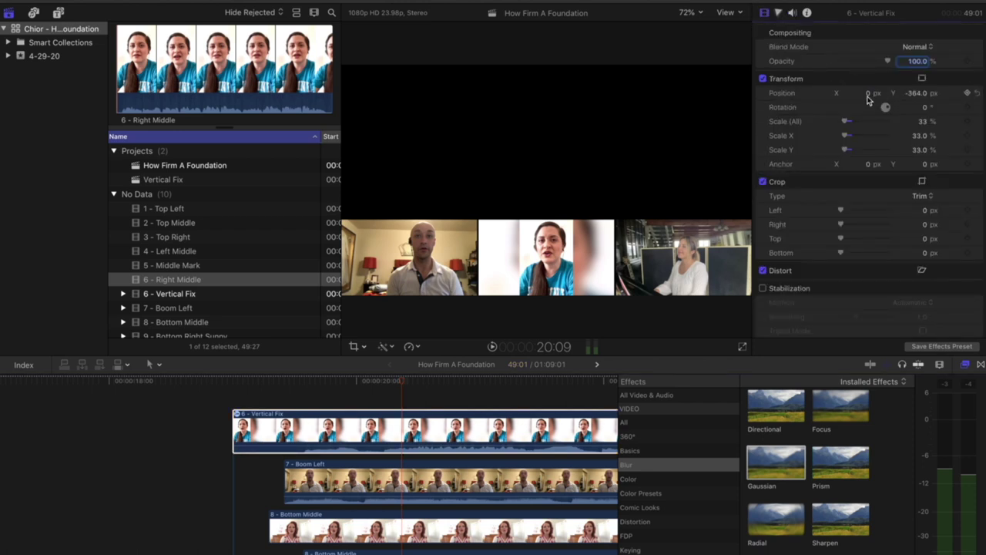
pyautogui.moveTo(913, 94); pyautogui.dragTo(931, 76)
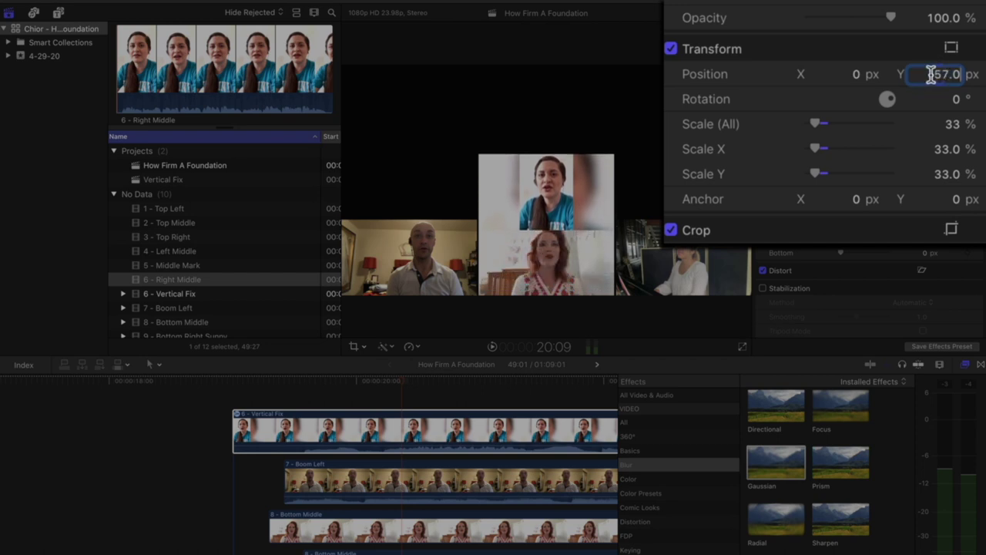
pyautogui.click(931, 74)
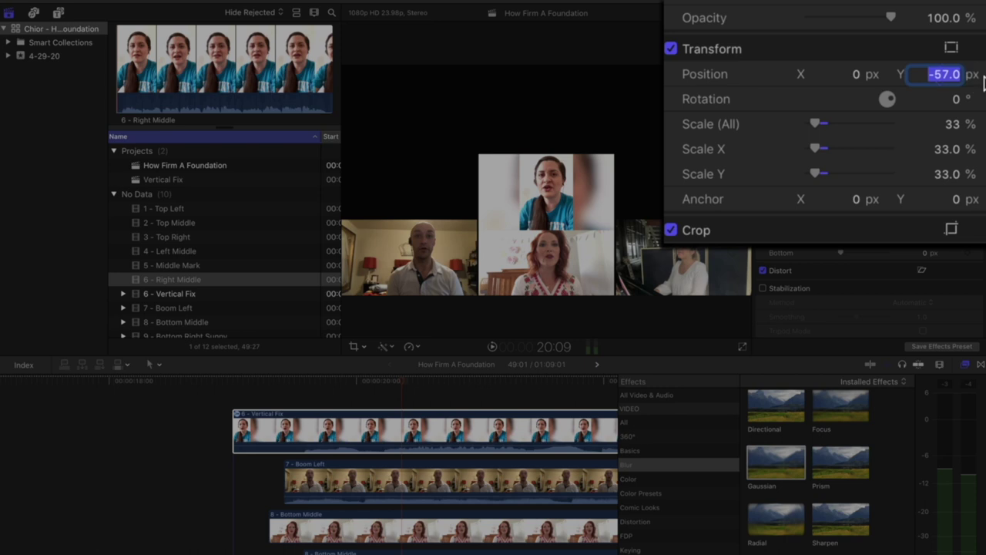
pyautogui.write('0')
pyautogui.press('Return')
pyautogui.moveTo(853, 74); pyautogui.dragTo(985, 74)
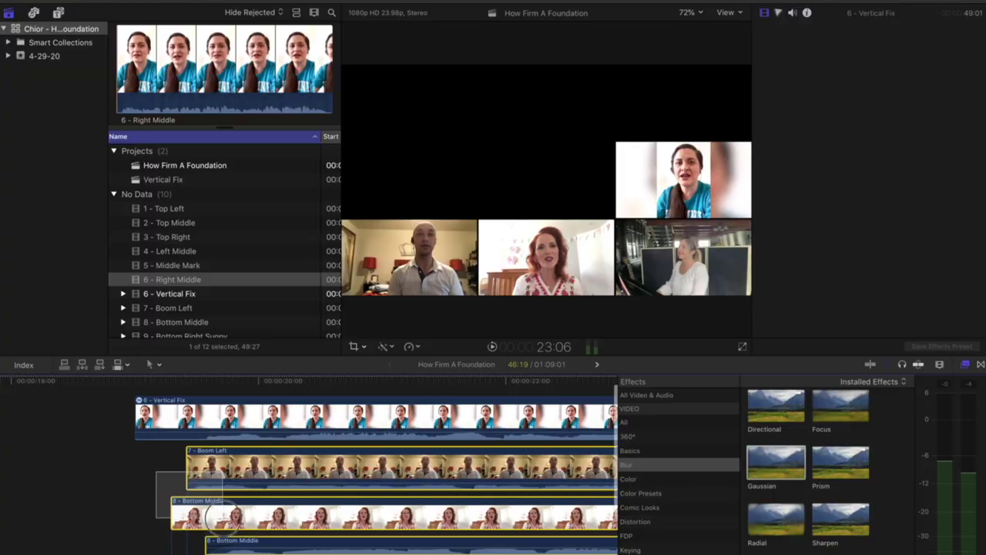
# Disable the 7 - Boom Left and 8 - Bottom Middle clips and nudge the 6 - Vertical Fix clip slightly earlier to sync it
pyautogui.press('v')
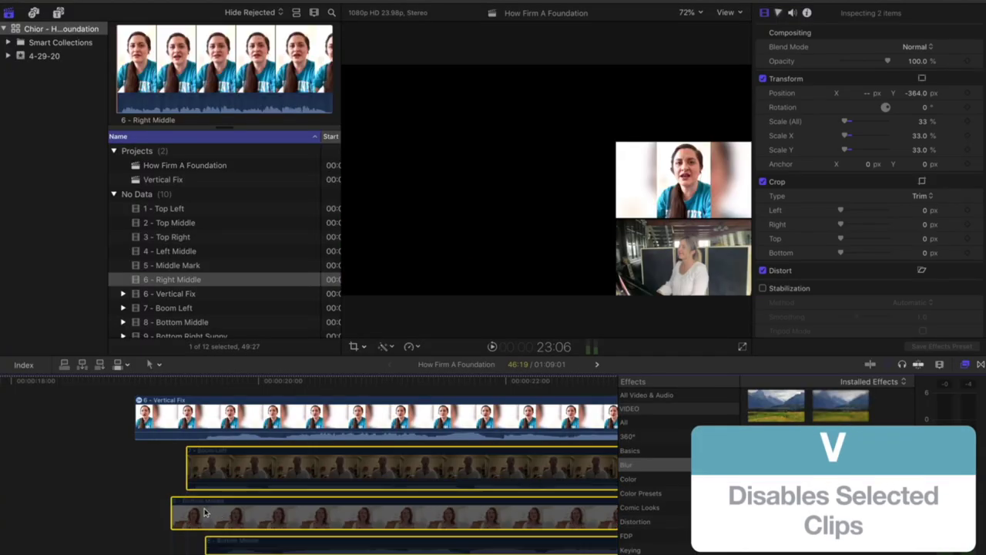
pyautogui.click(133, 455)
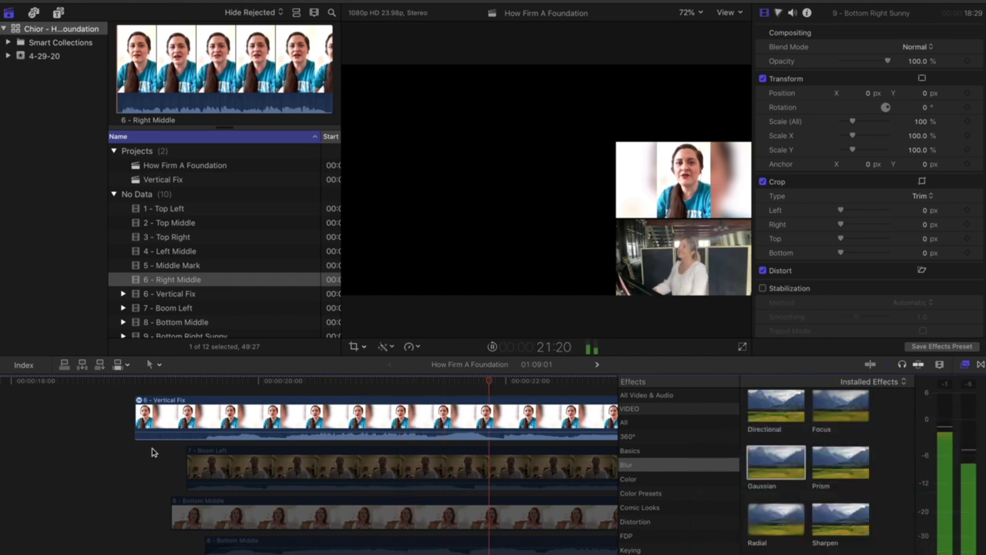
pyautogui.click(265, 422)
pyautogui.moveTo(136, 422); pyautogui.dragTo(124, 422)
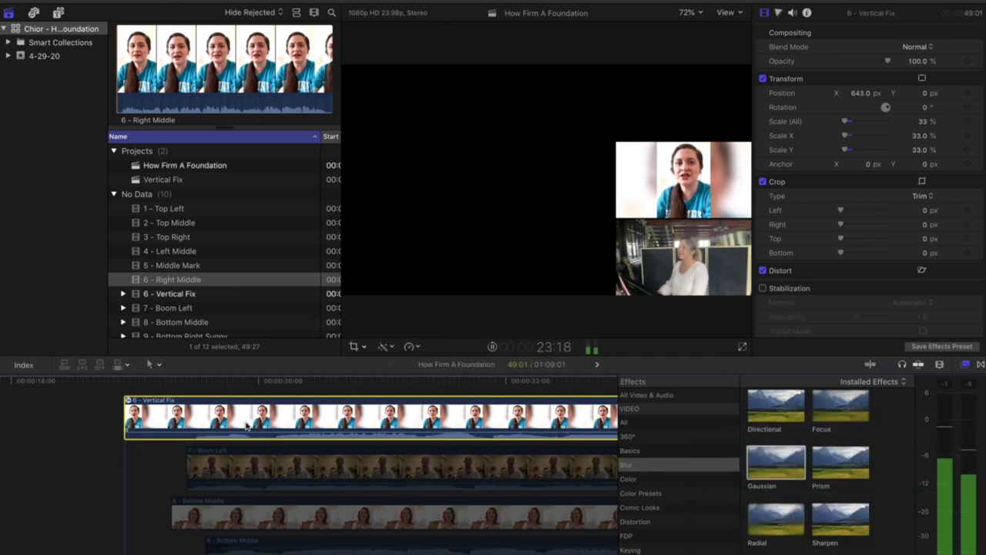
# Check the 6 - Vertical Fix clip's sync and audio through to its end, and play the singers back from about 19:01
pyautogui.hscroll(10, 119, 443)
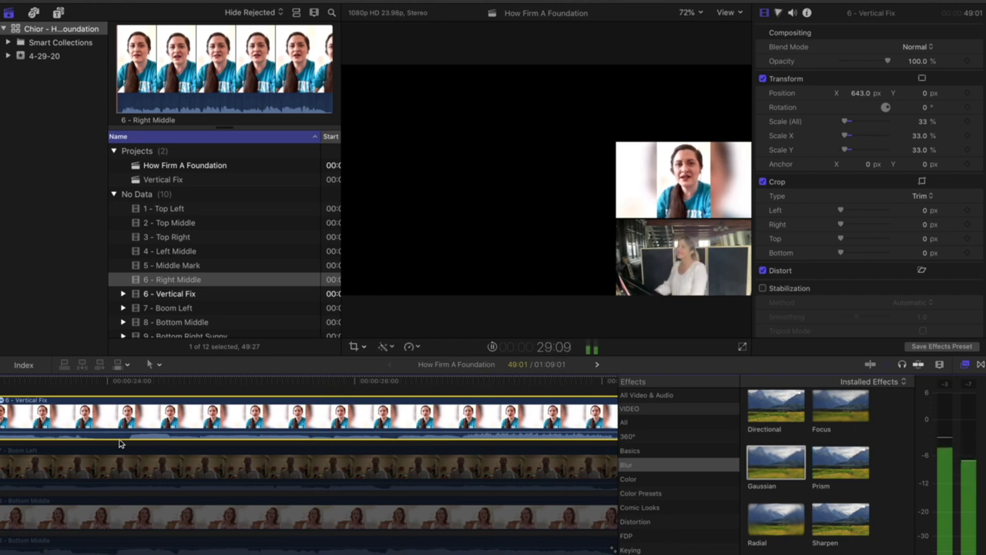
pyautogui.hotkey('shift', 'z')
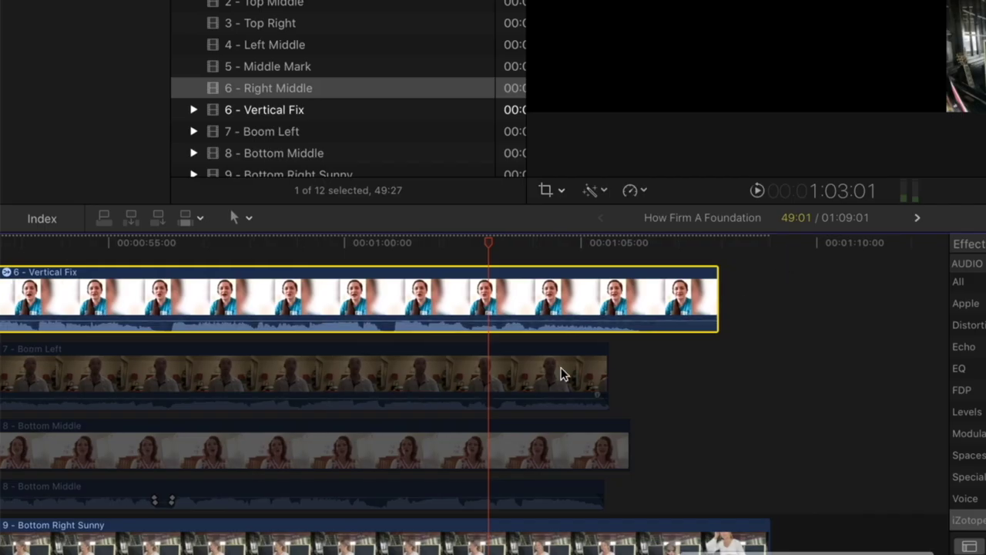
pyautogui.scroll(-3, 560, 375)
pyautogui.scroll(2, 528, 313)
pyautogui.press('space')
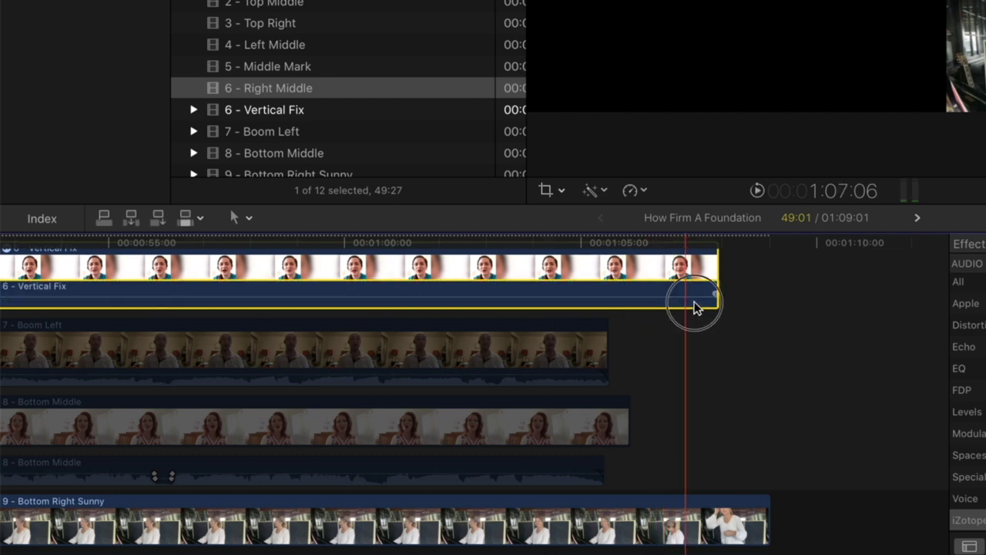
pyautogui.scroll(-1, 695, 308)
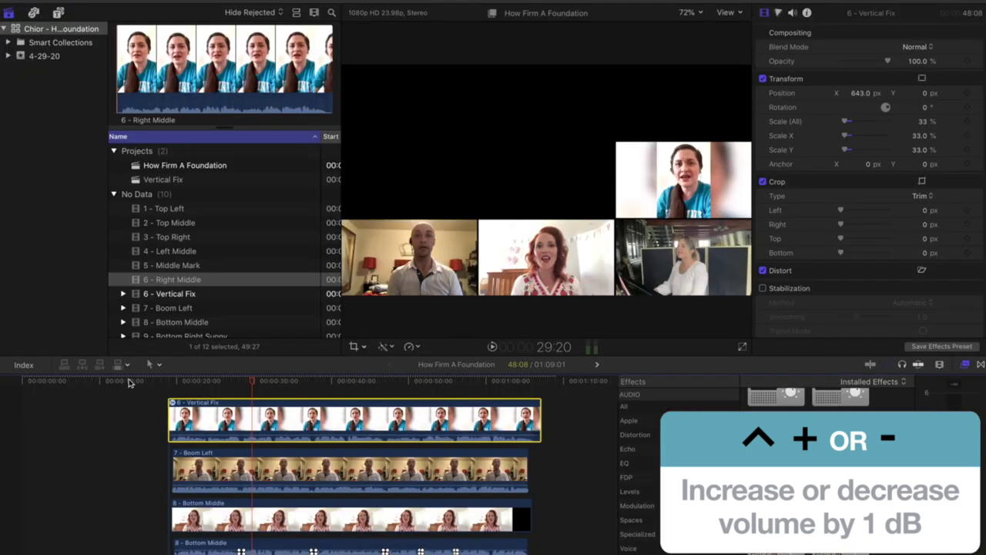
pyautogui.click(168, 382)
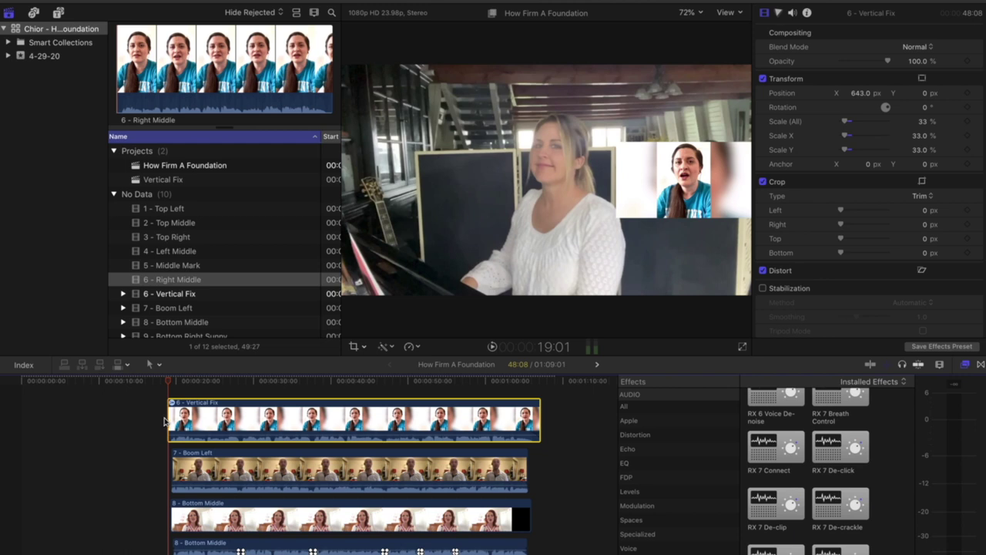
pyautogui.press('space')
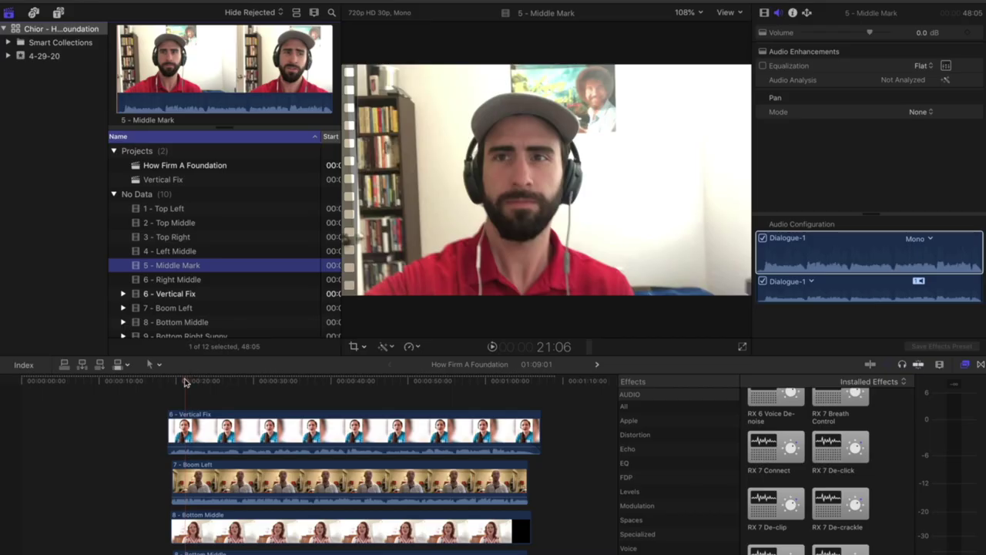
# Connect clip 5 to the primary storyline near 20 seconds, slide it about 1 second 10 frames earlier and play it back
pyautogui.click(178, 382)
pyautogui.press('q')
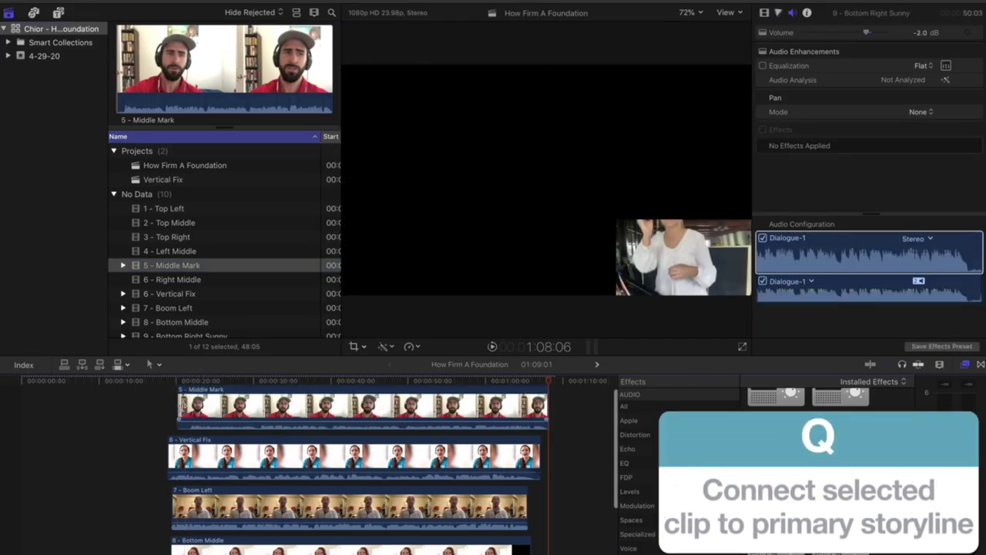
pyautogui.moveTo(224, 412); pyautogui.dragTo(214, 412)
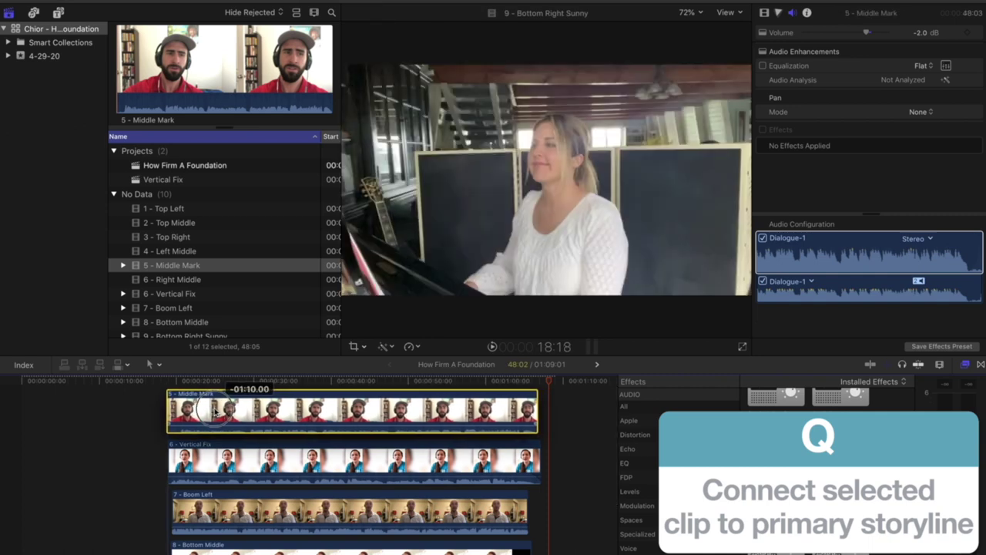
pyautogui.click(177, 382)
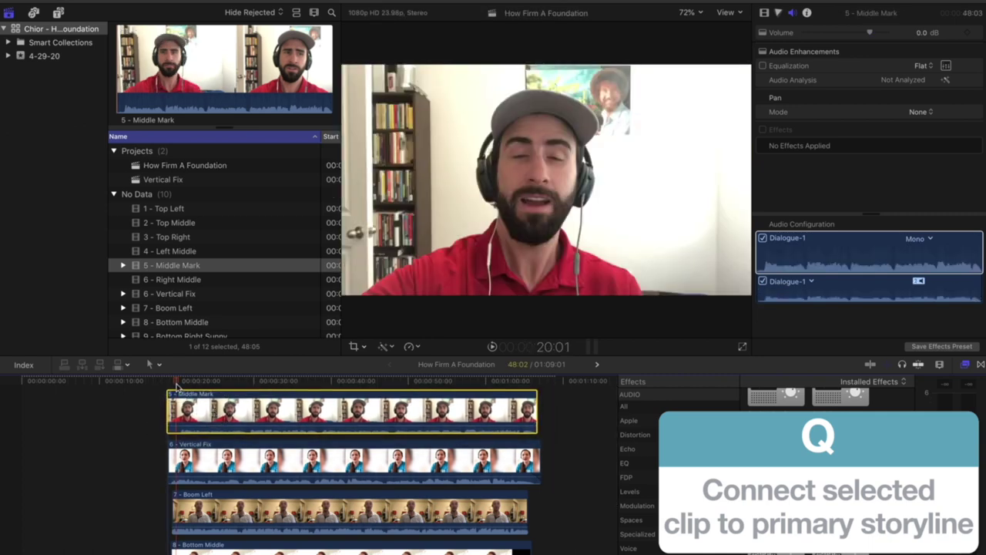
pyautogui.press('space')
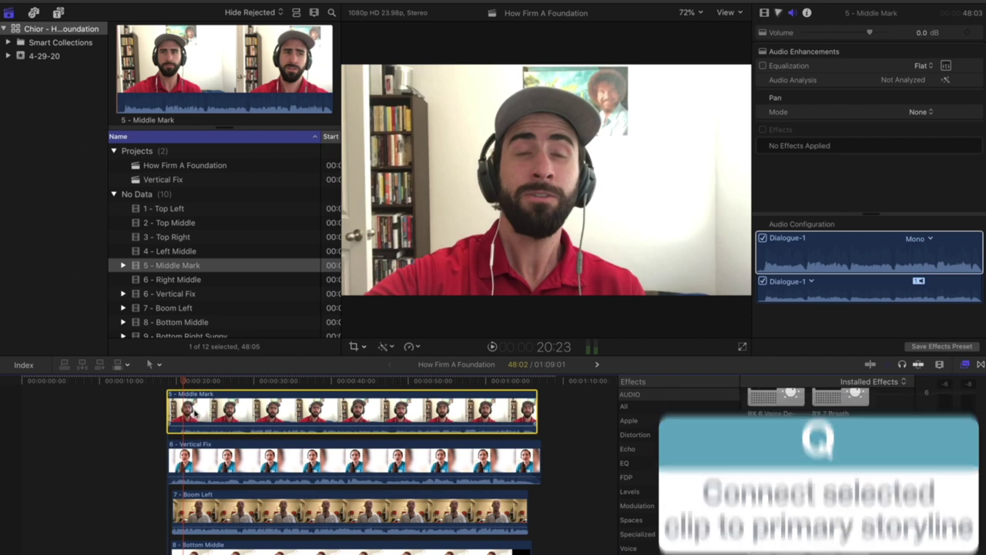
# Copy the 8 - Bottom Middle clip's position, scale and Compressor effect and paste those attributes onto clip 5
pyautogui.scroll(-3, 200, 447)
pyautogui.click(215, 485)
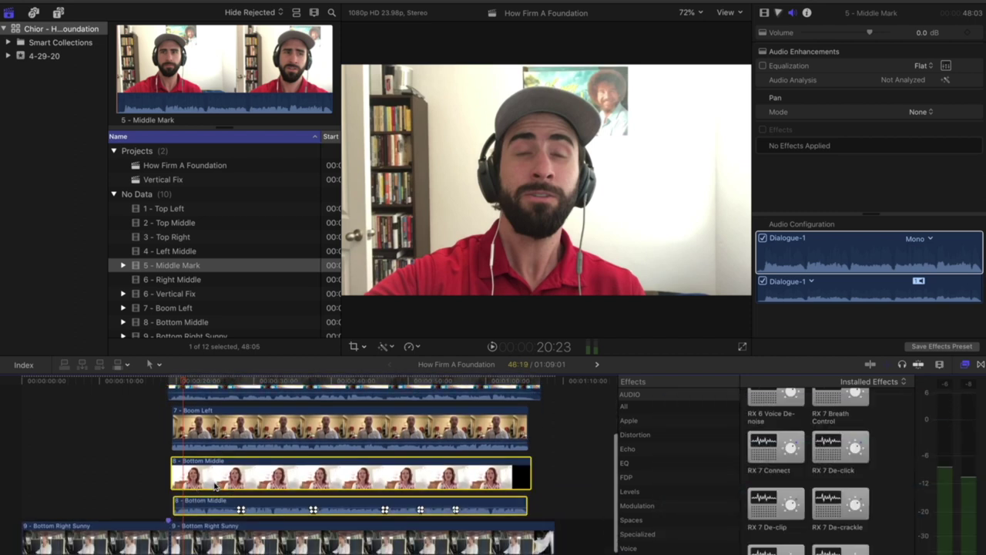
pyautogui.scroll(4, 215, 486)
pyautogui.click(218, 418)
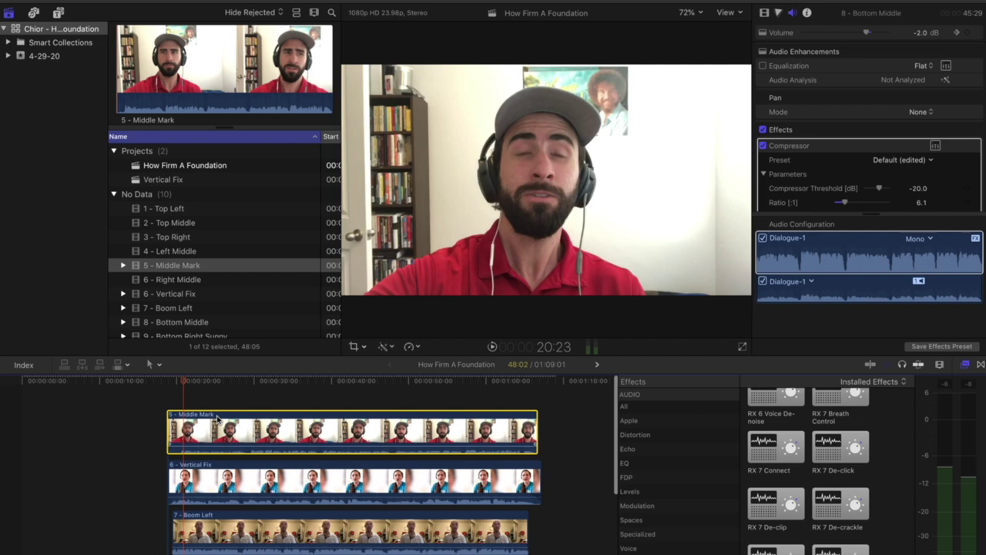
pyautogui.press('shift+super+v')
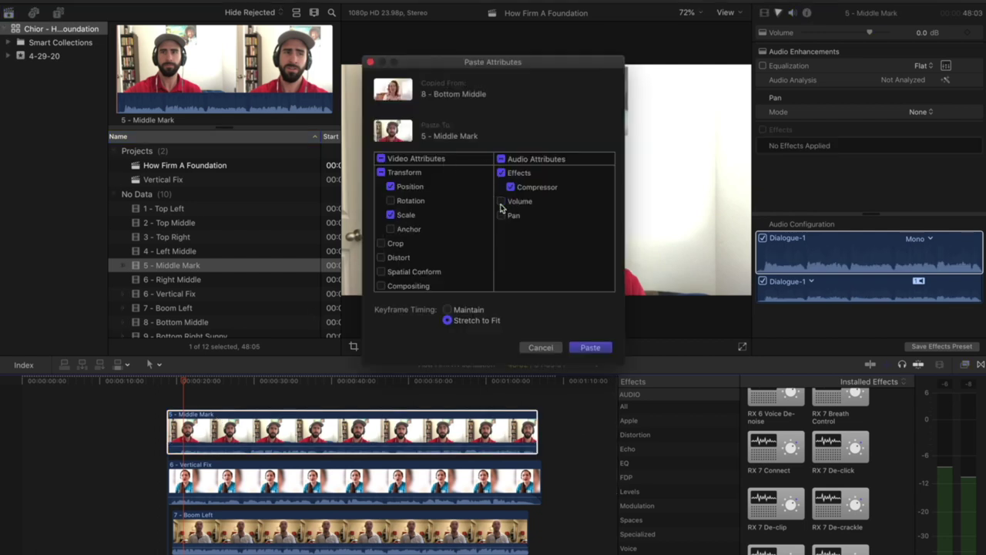
pyautogui.click(591, 347)
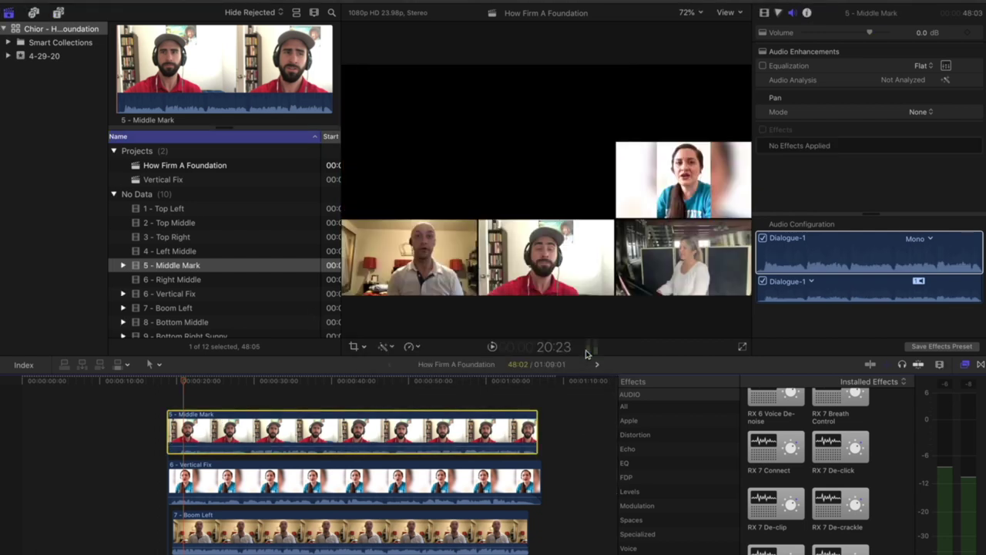
# Set clip 5's position Y to 0 px so it sits in the centre of the grid
pyautogui.click(219, 392)
pyautogui.click(242, 418)
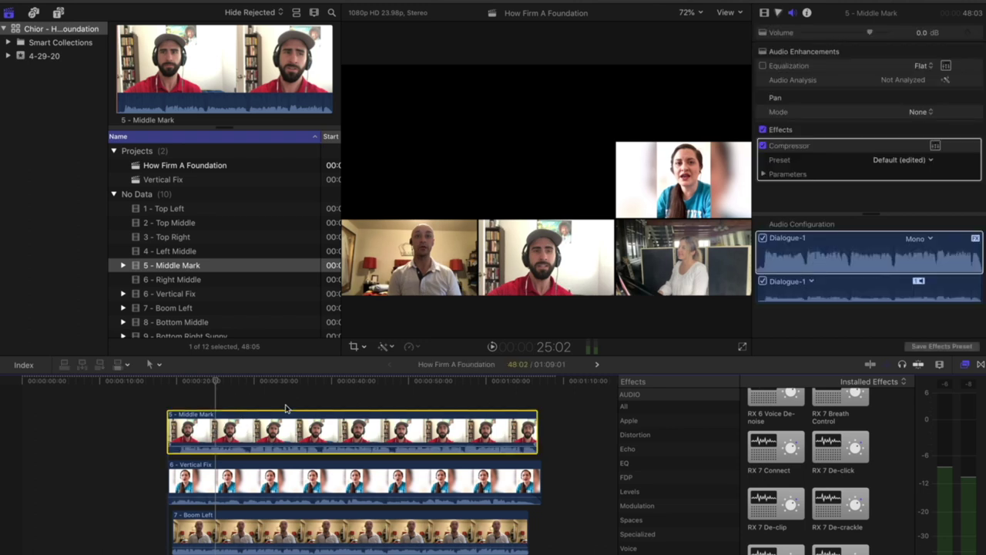
pyautogui.click(765, 14)
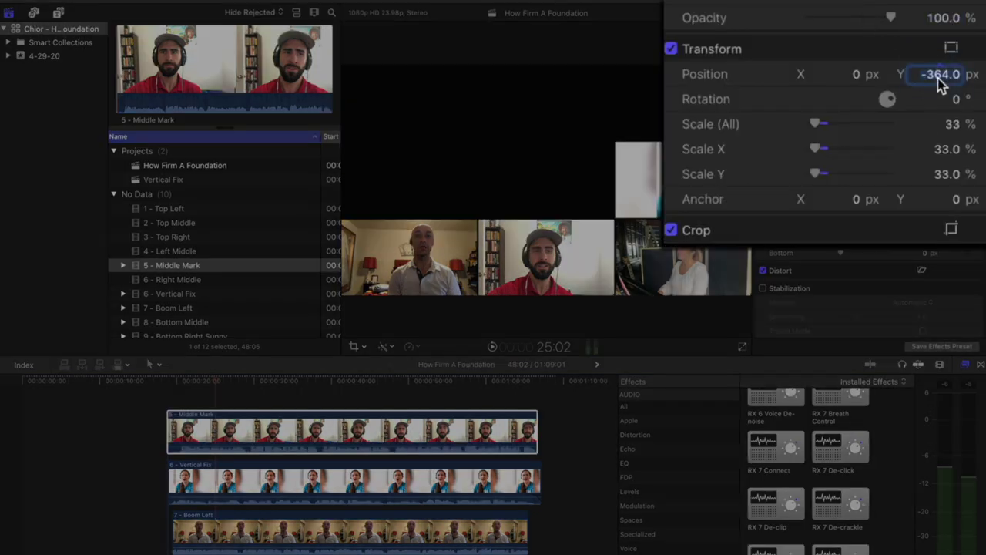
pyautogui.write('360')
pyautogui.press('Return')
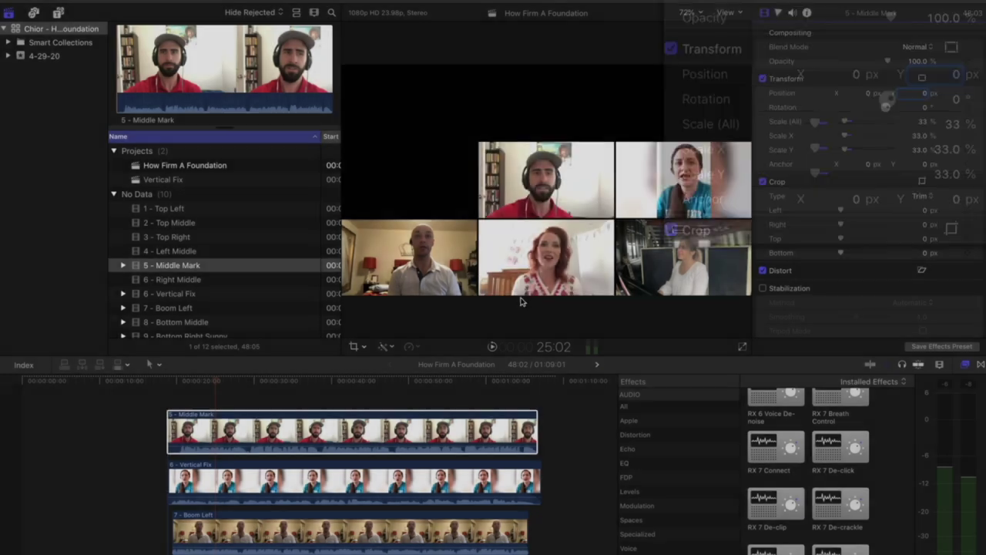
# Slide clip 5 about 22 frames earlier, play it back and trim its start to line up with the 6 - Vertical Fix clip
pyautogui.click(195, 432)
pyautogui.press('super+equal')
pyautogui.press('super+equal')
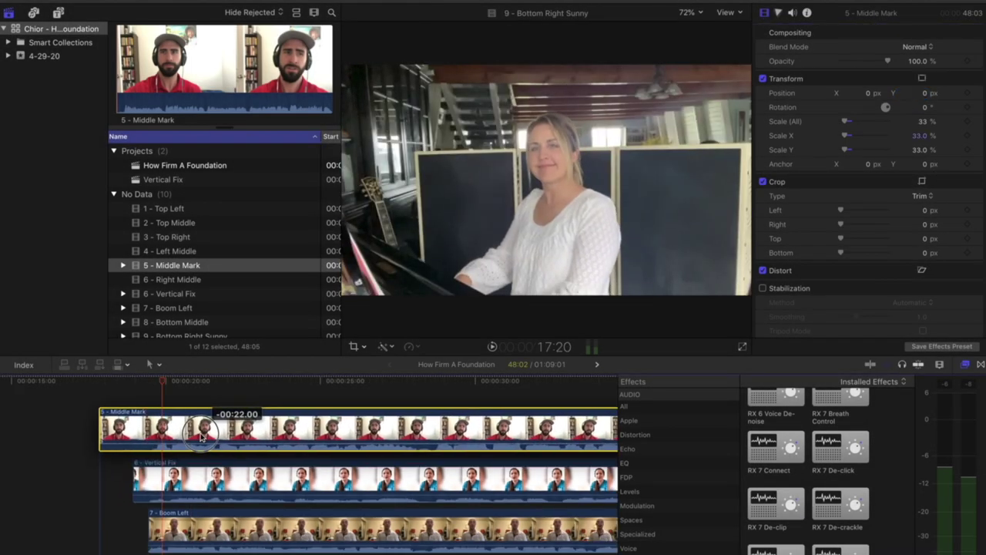
pyautogui.press('space')
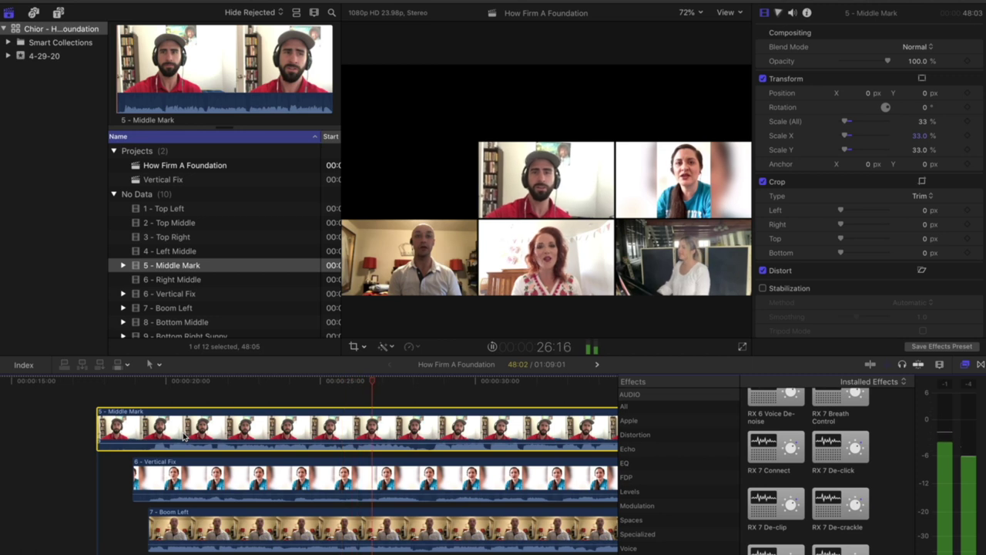
pyautogui.press('space')
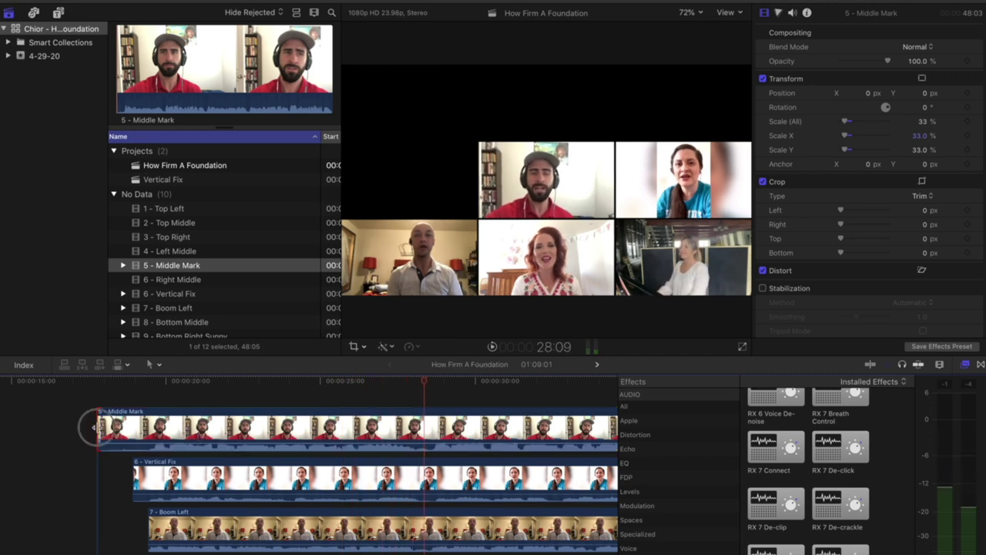
pyautogui.moveTo(96, 426); pyautogui.dragTo(134, 430)
# Play clip 5's ending from about 1:01:18 to check its sync, nudging the clip slightly between playbacks
pyautogui.hscroll(10, 128, 442)
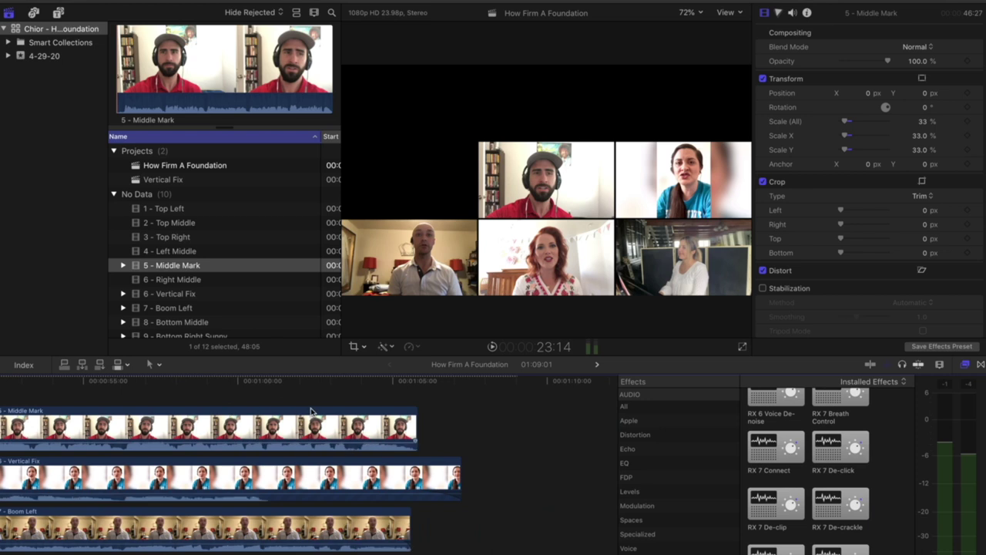
pyautogui.click(292, 385)
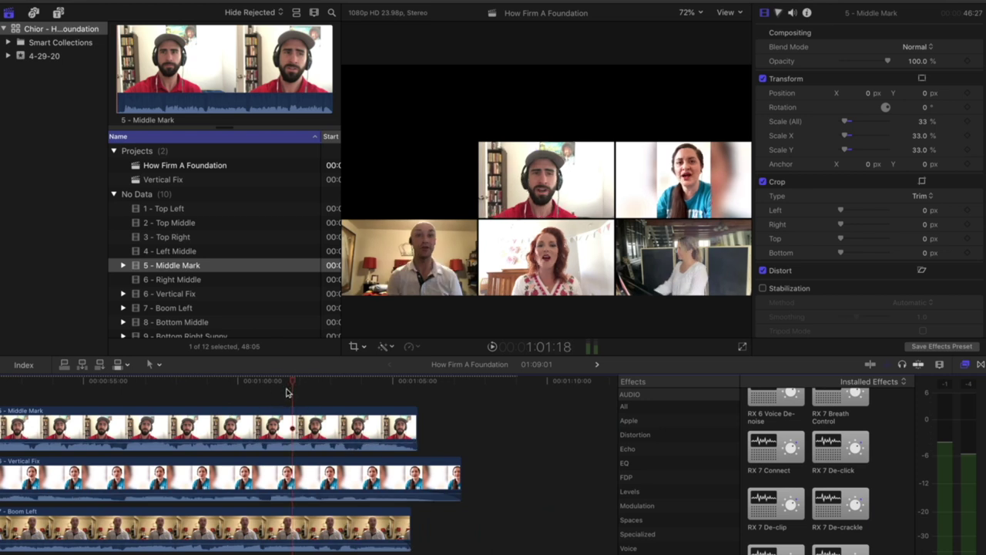
pyautogui.press('space')
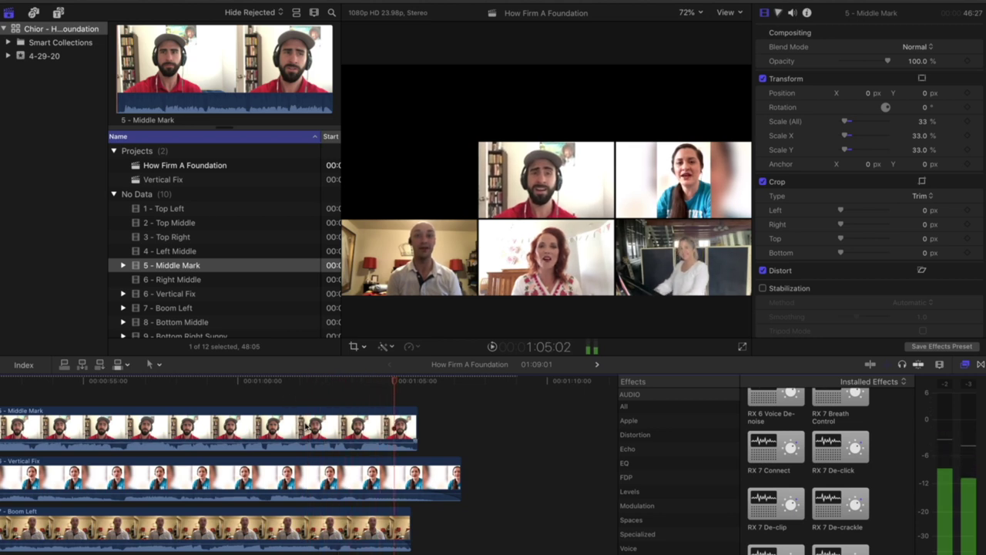
pyautogui.click(307, 426)
pyautogui.click(237, 397)
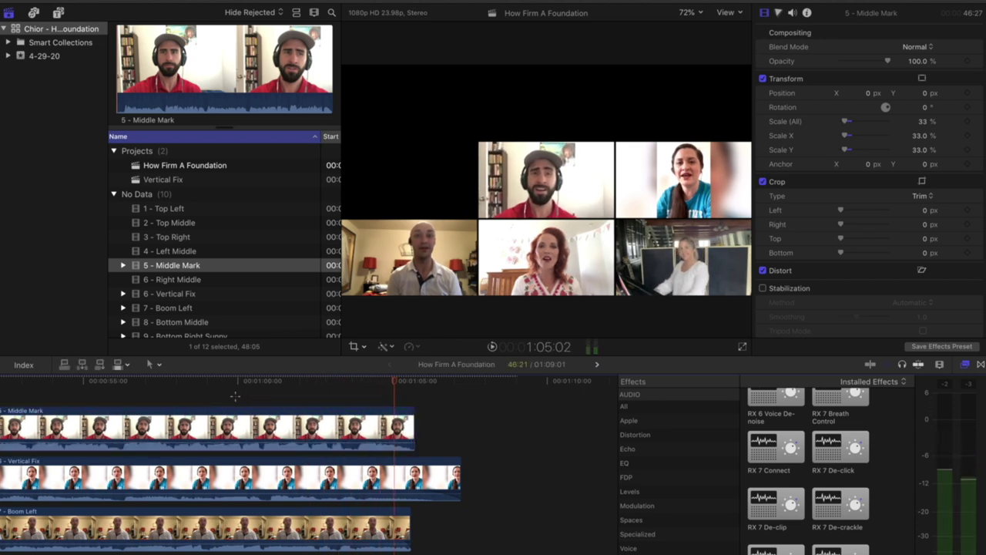
pyautogui.press('space')
pyautogui.click(250, 429)
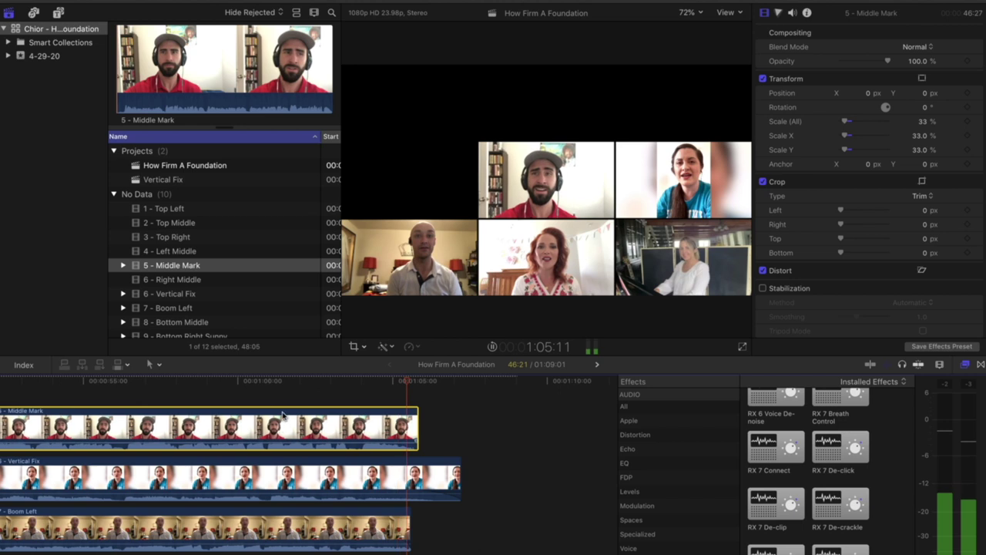
pyautogui.click(277, 401)
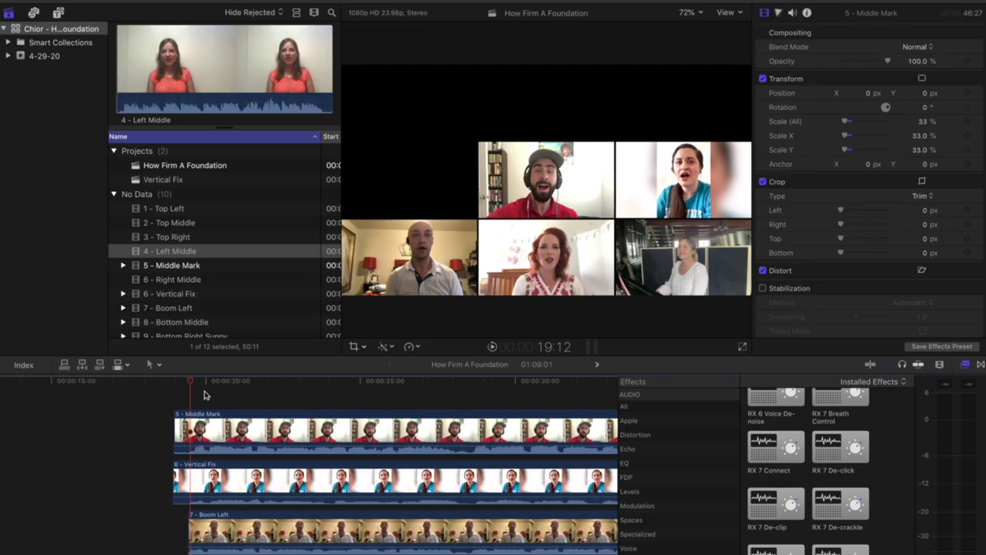
# Connect the 4 - Left Middle clip to the primary storyline at about 19:12 and slide it nearly two seconds earlier
pyautogui.press('q')
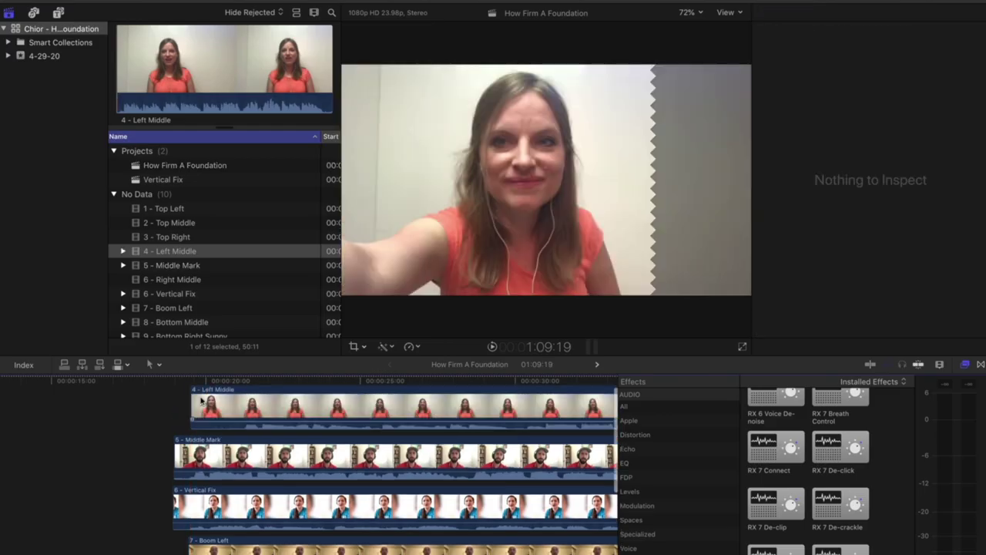
pyautogui.click(296, 430)
pyautogui.moveTo(296, 430); pyautogui.dragTo(245, 428)
pyautogui.press('super+4')
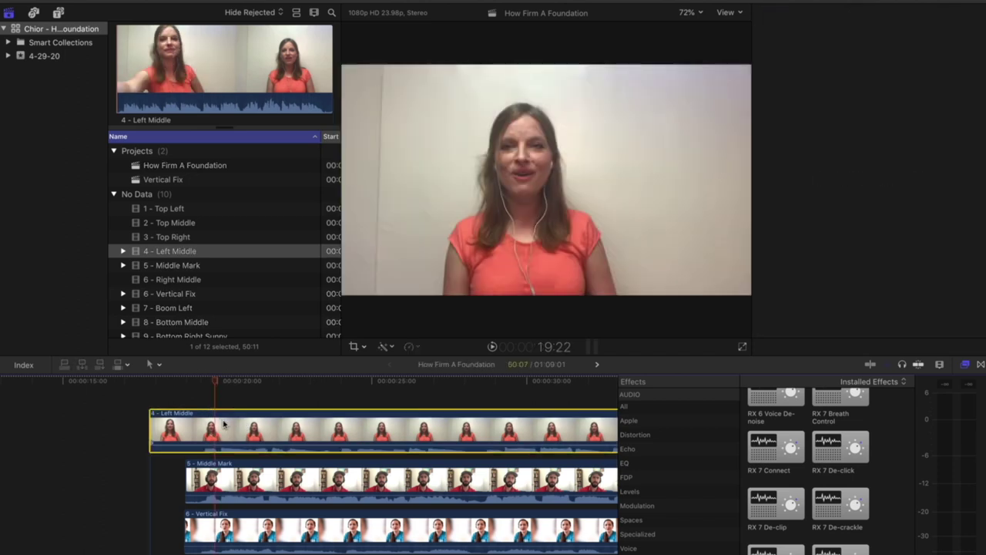
# Paste 8 - Bottom Middle's position, scale and Compressor onto 4 - Left Middle, play it from about 18:16 and trim its start to match clip 5
pyautogui.press('super+shift+v')
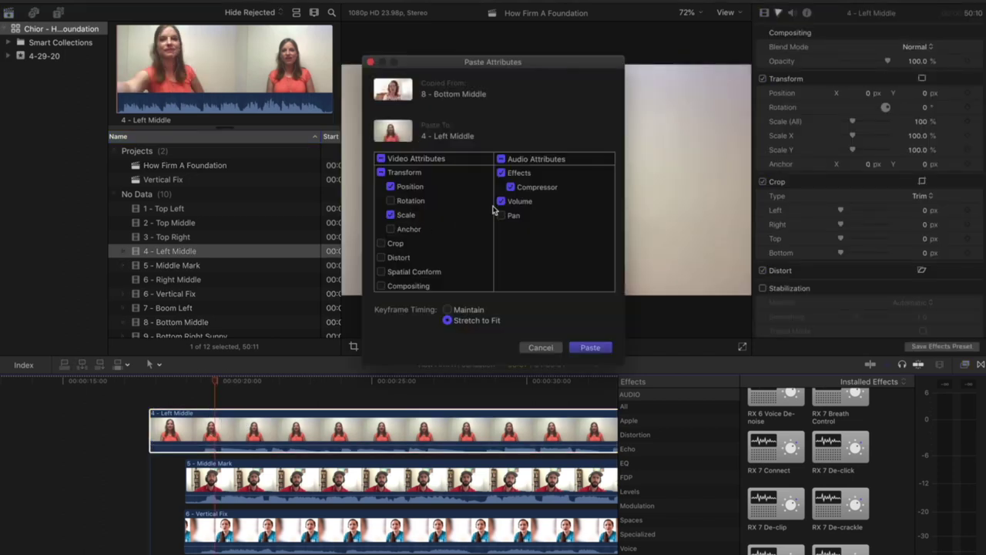
pyautogui.click(590, 348)
pyautogui.click(177, 402)
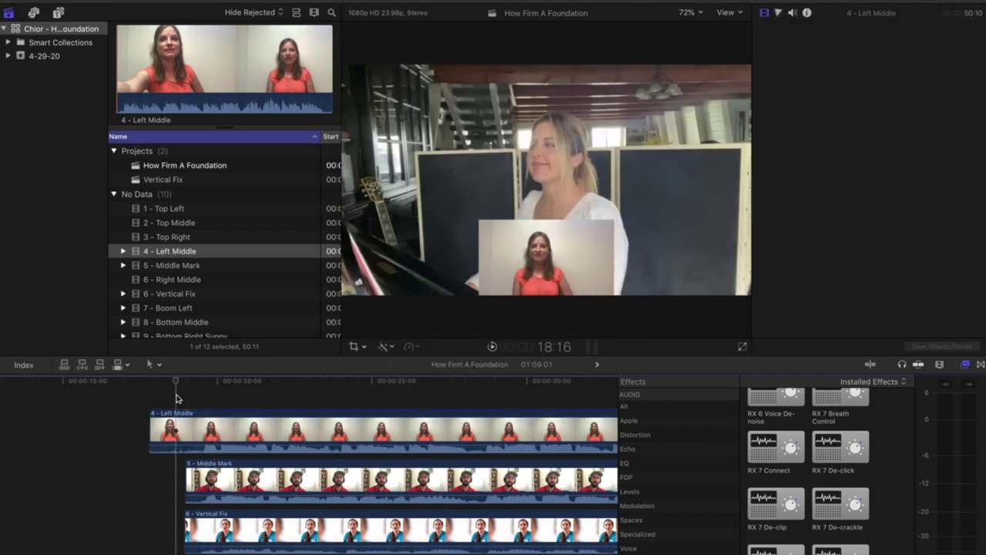
pyautogui.press('space')
pyautogui.moveTo(151, 431); pyautogui.dragTo(184, 432)
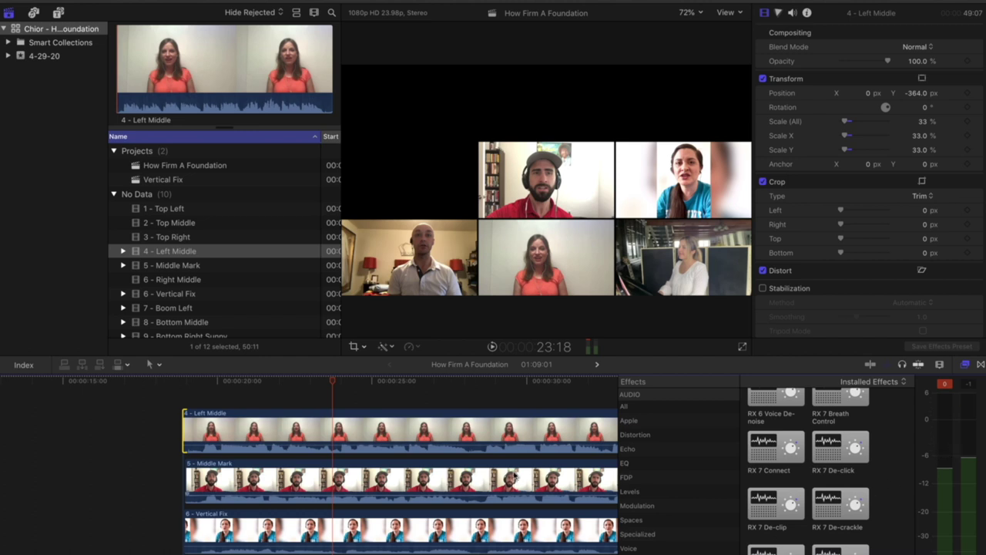
# Set the 4 - Left Middle clip's position to X -604 px and Y 0 px
pyautogui.click(433, 476)
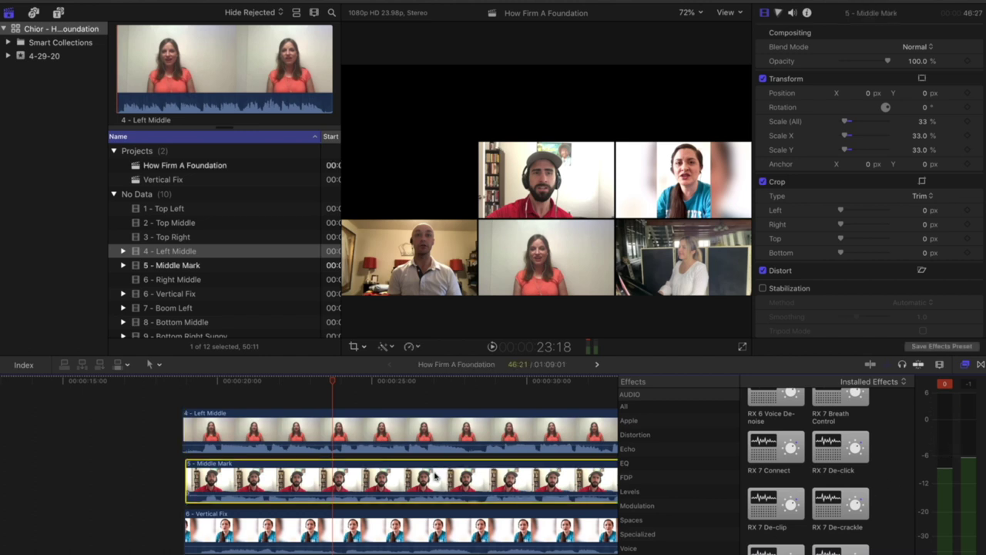
pyautogui.click(399, 438)
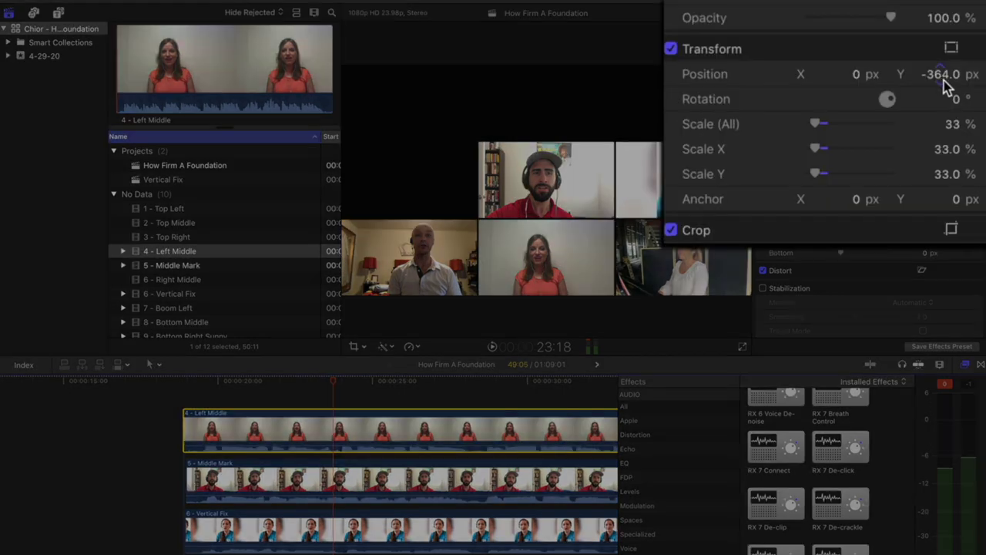
pyautogui.click(935, 77)
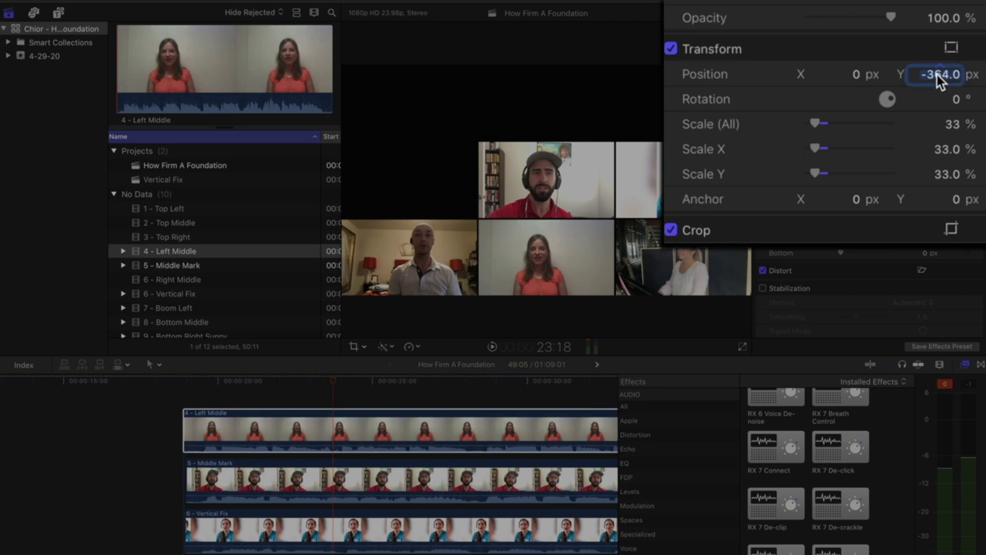
pyautogui.write('0')
pyautogui.press('Return')
pyautogui.moveTo(851, 85); pyautogui.dragTo(695, 85)
pyautogui.moveTo(843, 80); pyautogui.dragTo(832, 80)
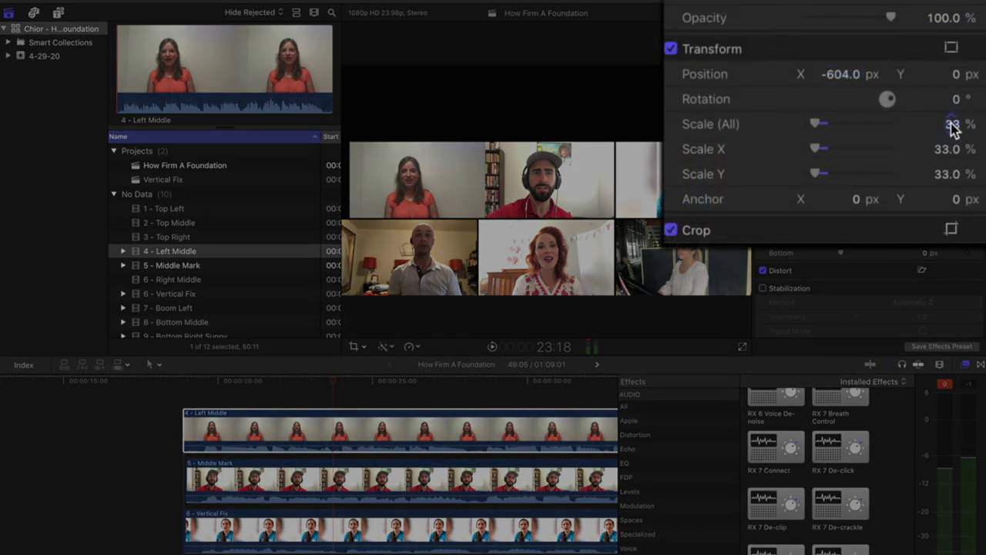
# Scale the 4 - Left Middle clip to 37% and crop it 138 px on the right and 76 px at the top
pyautogui.moveTo(954, 129); pyautogui.dragTo(965, 128)
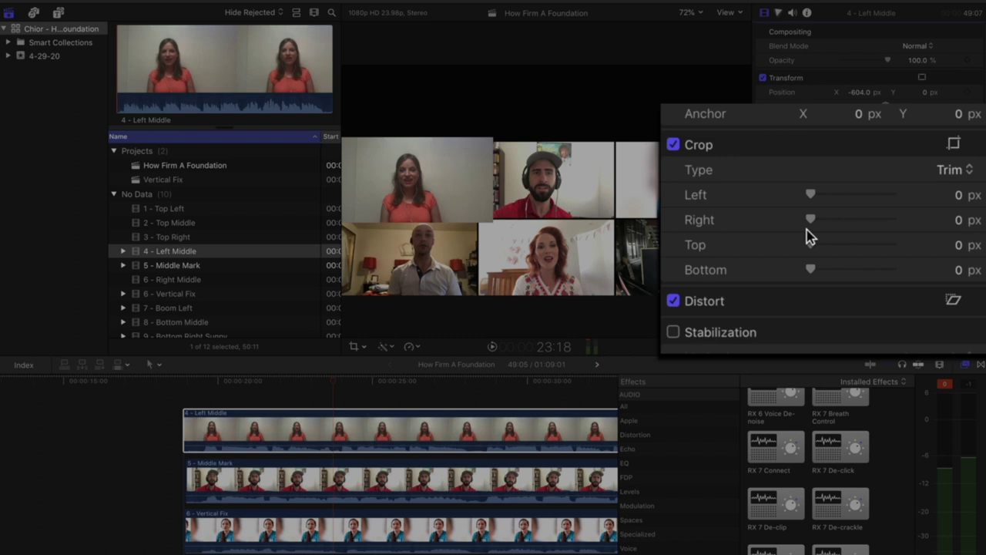
pyautogui.moveTo(809, 218); pyautogui.dragTo(821, 253)
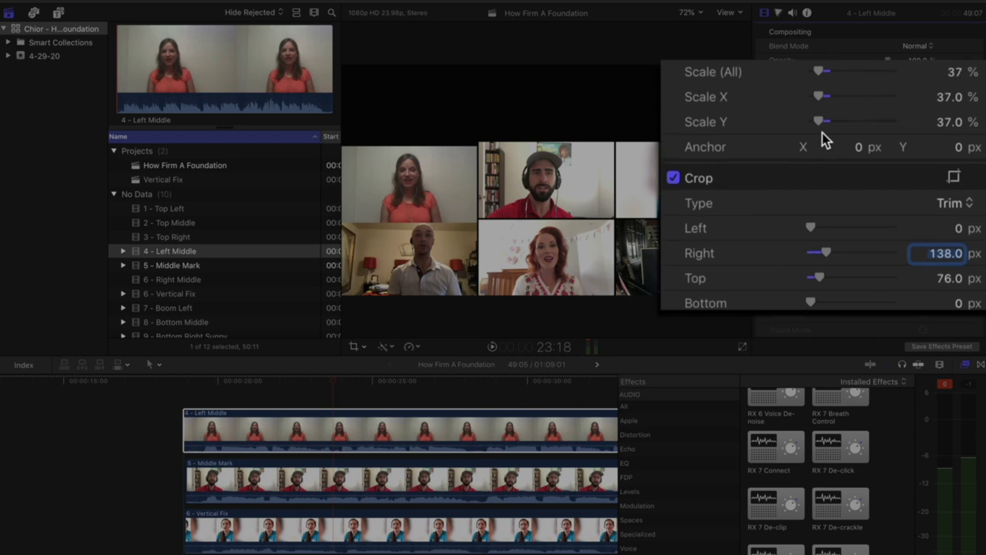
# Raise the 4 - Left Middle clip to position Y 21 px so it aligns with its grid row
pyautogui.click(953, 73)
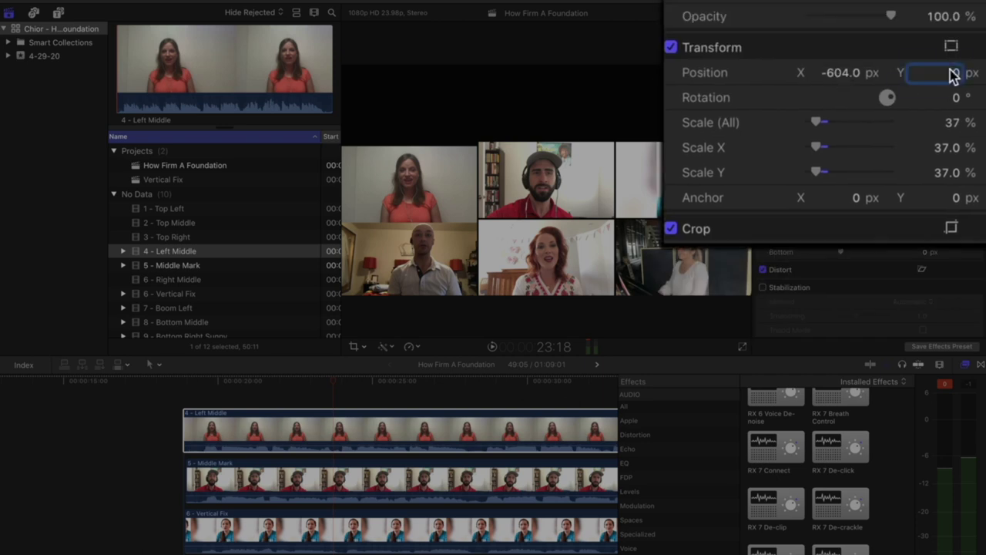
pyautogui.press('Up')
pyautogui.press('Up')
pyautogui.press('Up')
pyautogui.press('Up')
pyautogui.press('Up')
pyautogui.press('Up')
pyautogui.press('Up')
pyautogui.press('Up')
pyautogui.press('Up')
pyautogui.press('Up')
pyautogui.press('Up')
pyautogui.press('Up')
pyautogui.press('Up')
pyautogui.press('Up')
pyautogui.press('Up')
pyautogui.press('Up')
pyautogui.press('Up')
pyautogui.press('Up')
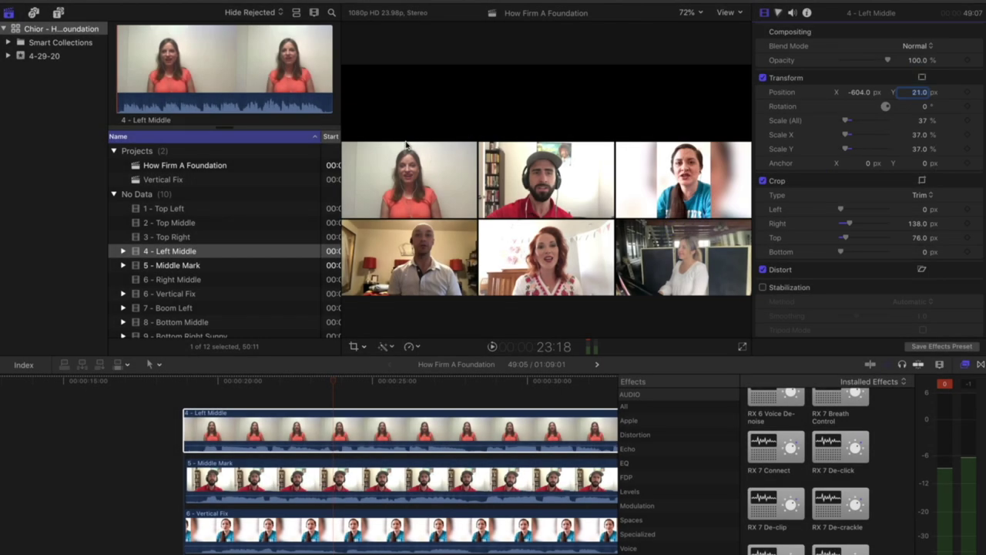
# Play the six singers back from about 19:11 and check the 4 - Left Middle clip near its end
pyautogui.click(283, 390)
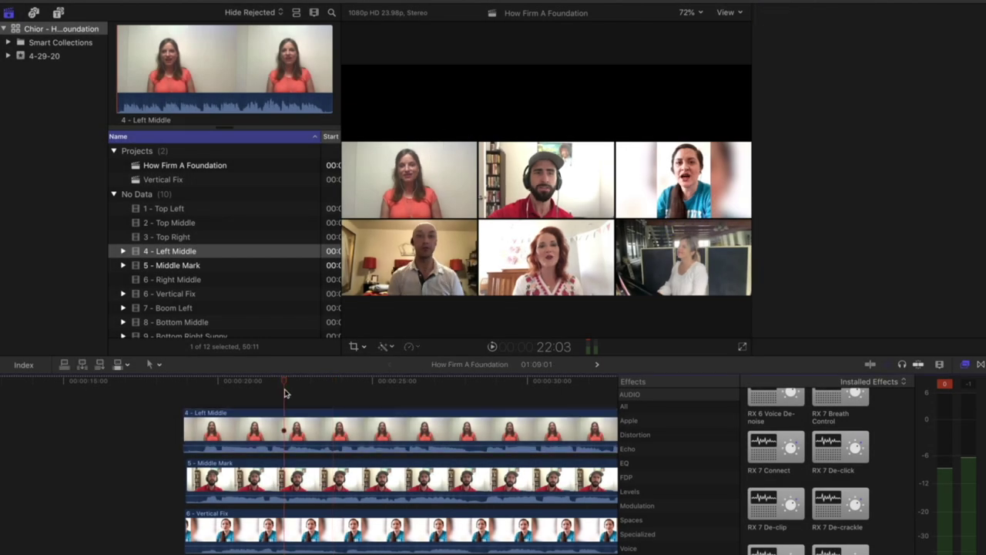
pyautogui.click(201, 395)
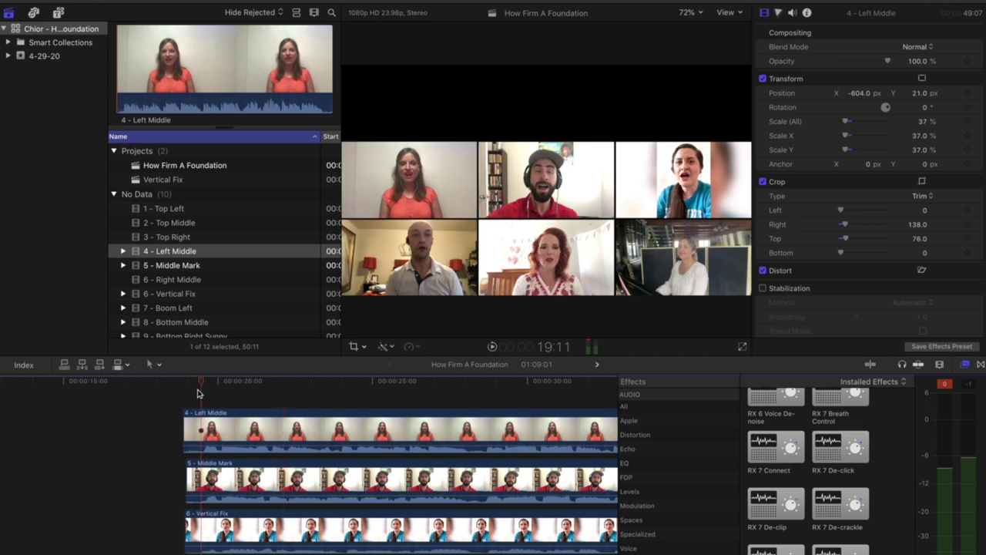
pyautogui.press('space')
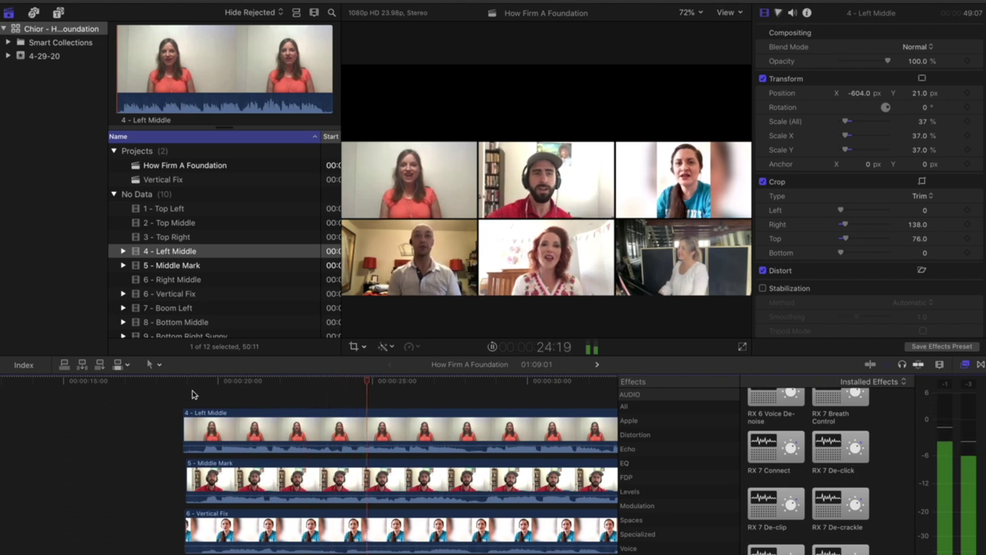
pyautogui.hotkey('shift', 'z')
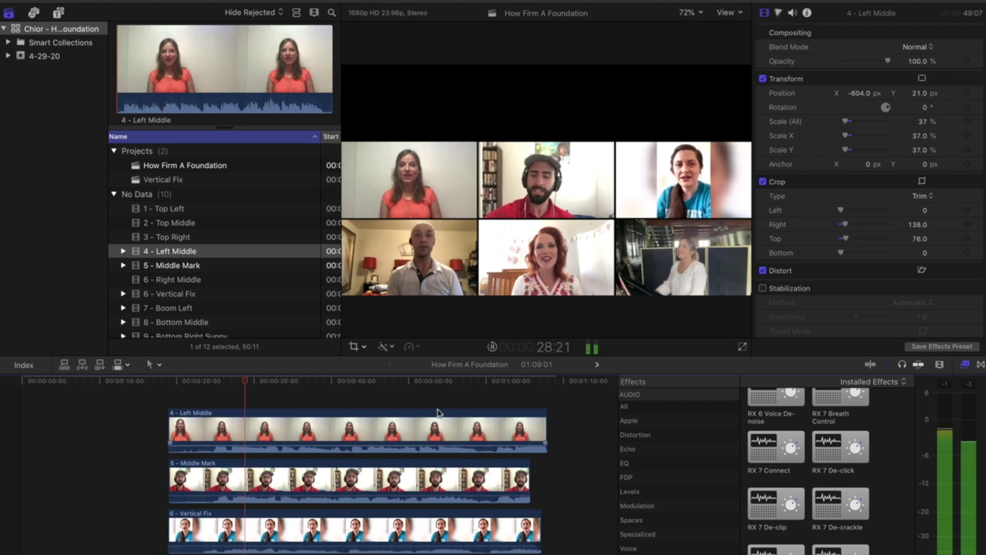
pyautogui.click(509, 408)
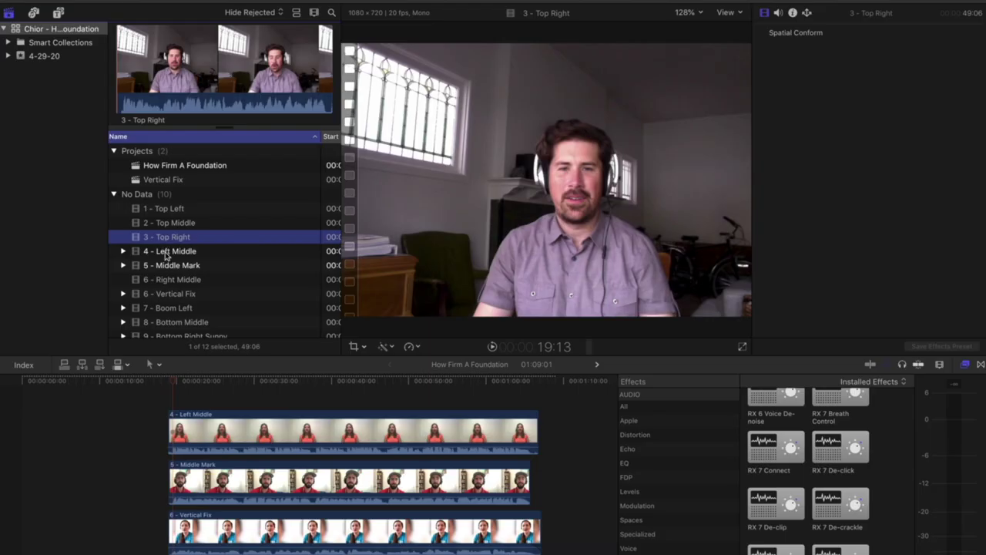
# Connect the 3 - Top Right clip near 19:13, scale it to 33% and set its position Y to 367 px
pyautogui.press('q')
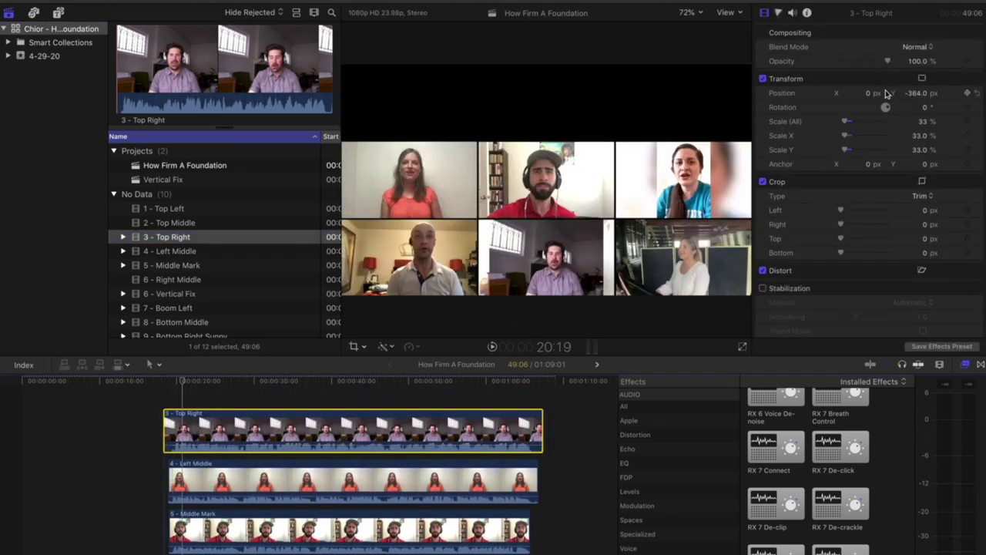
pyautogui.click(915, 92)
pyautogui.write('0')
pyautogui.press('Return')
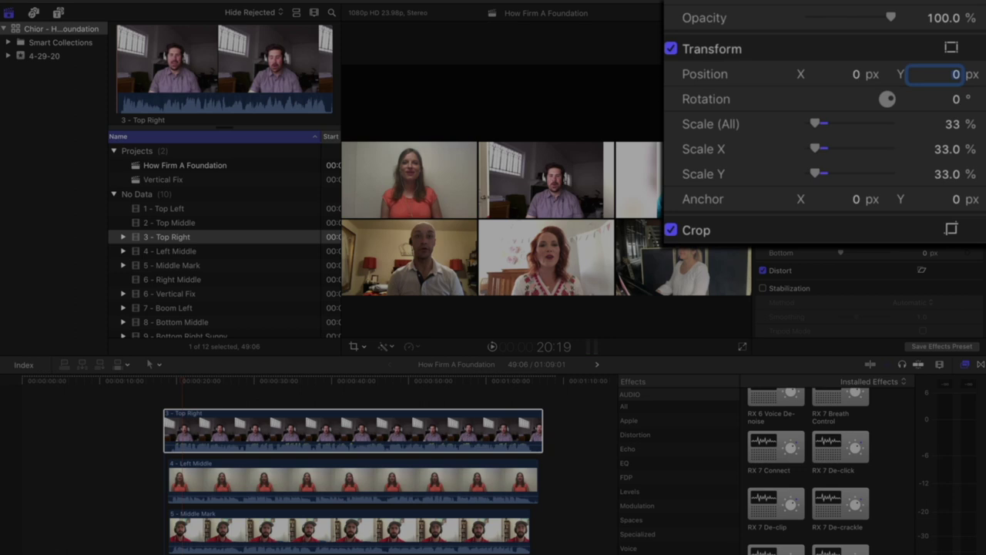
pyautogui.moveTo(944, 77); pyautogui.dragTo(948, 77)
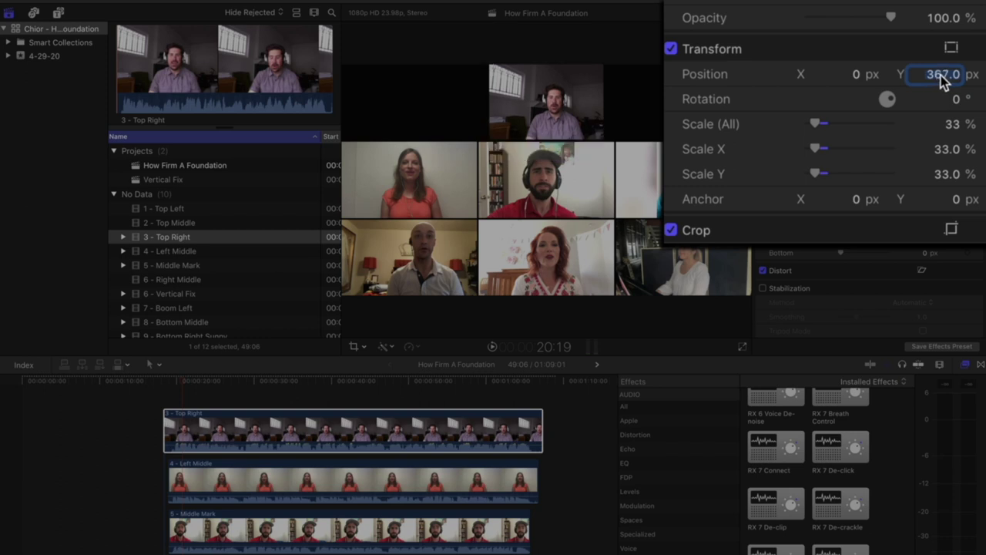
# Set the 3 - Top Right clip's position X to 643 px, placing it in the grid's upper-right cell
pyautogui.moveTo(854, 81); pyautogui.dragTo(897, 82)
pyautogui.moveTo(860, 93)
pyautogui.mouseDown()
pyautogui.moveTo(879, 92)
pyautogui.moveTo(861, 94)
pyautogui.mouseUp()
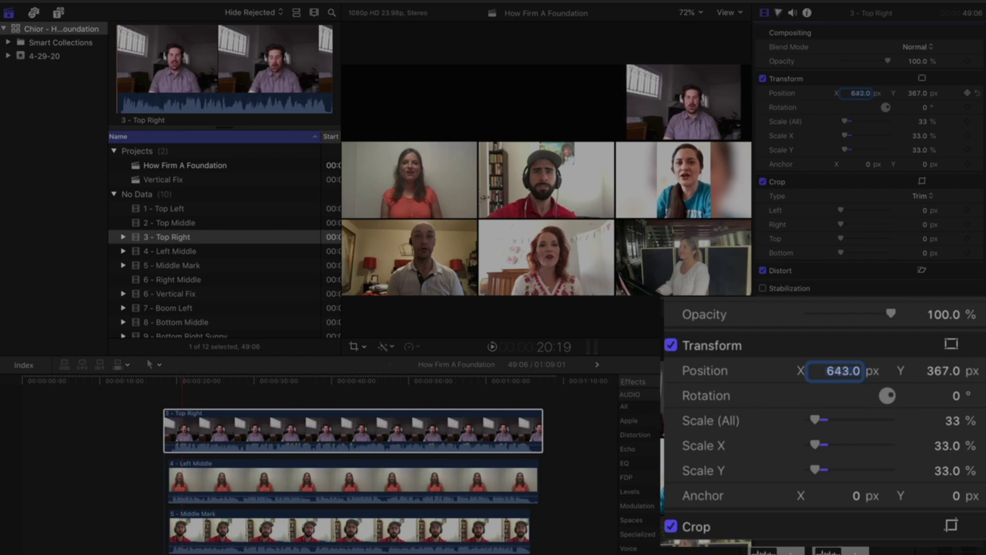
pyautogui.click(916, 93)
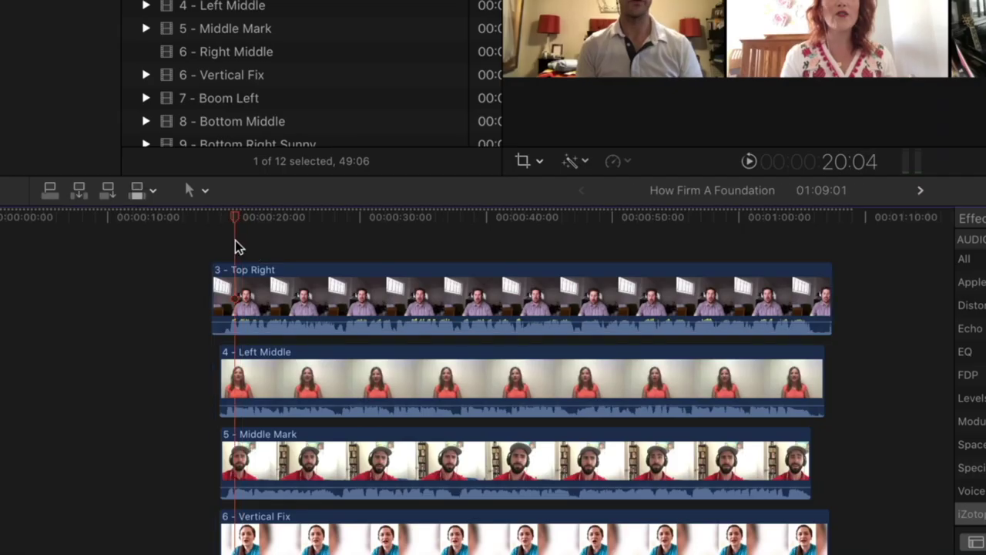
# Shift the 3 - Top Right clip slightly earlier so its waveform lines up with the other singers near 20:00
pyautogui.press('super+equal')
pyautogui.press('super+equal')
pyautogui.press('super+equal')
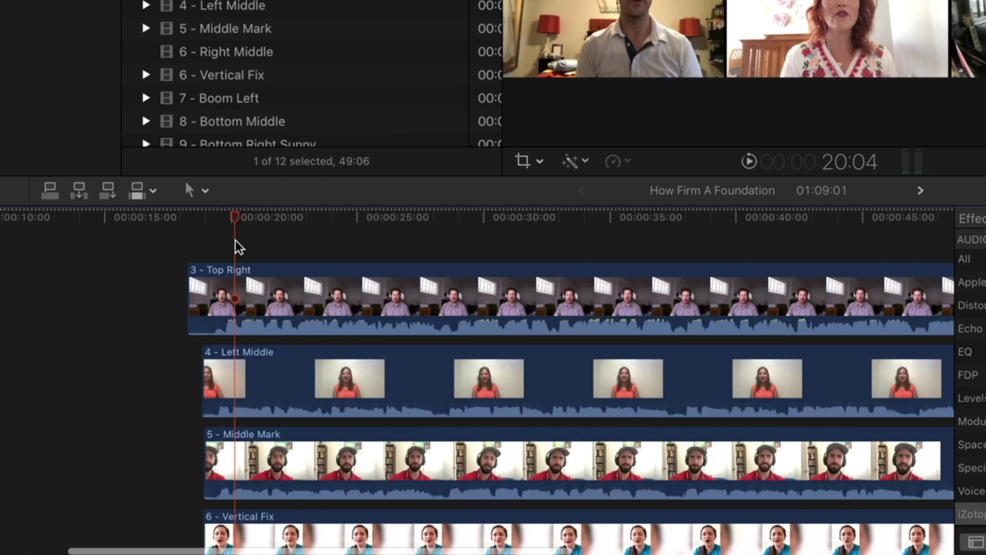
pyautogui.moveTo(250, 271); pyautogui.dragTo(240, 292)
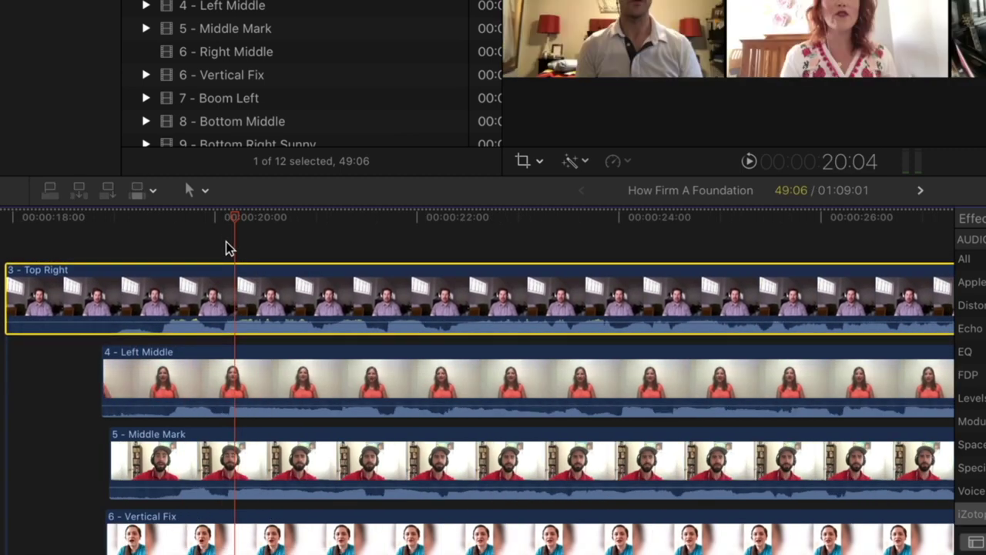
pyautogui.click(224, 220)
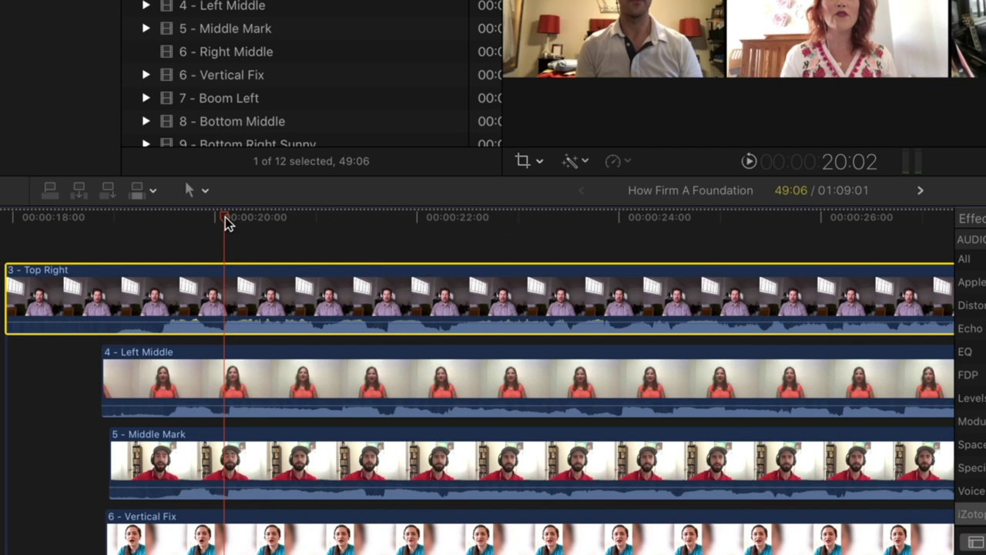
pyautogui.press('super+equal')
pyautogui.press('super+equal')
pyautogui.moveTo(224, 221); pyautogui.dragTo(193, 235)
pyautogui.press('super+minus')
pyautogui.press('super+minus')
pyautogui.press('super+minus')
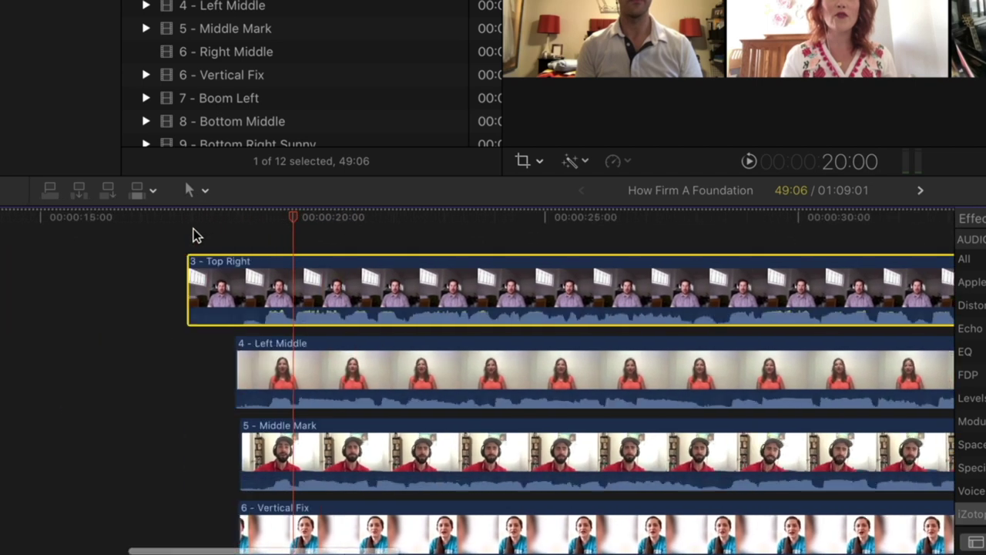
# Play the singers back from about 19:00 to check the sync of the 3 - Top Right clip
pyautogui.click(254, 231)
pyautogui.press('space')
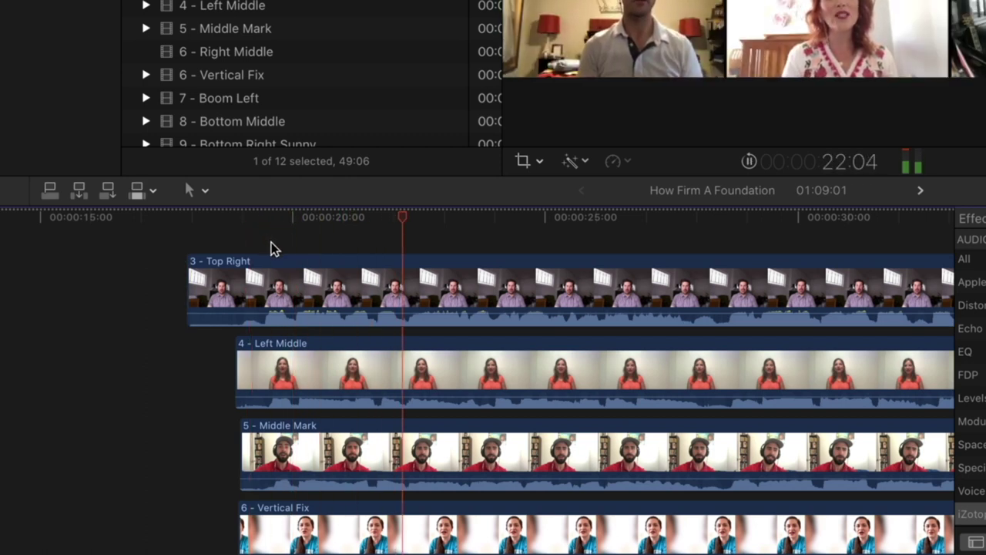
pyautogui.press('space')
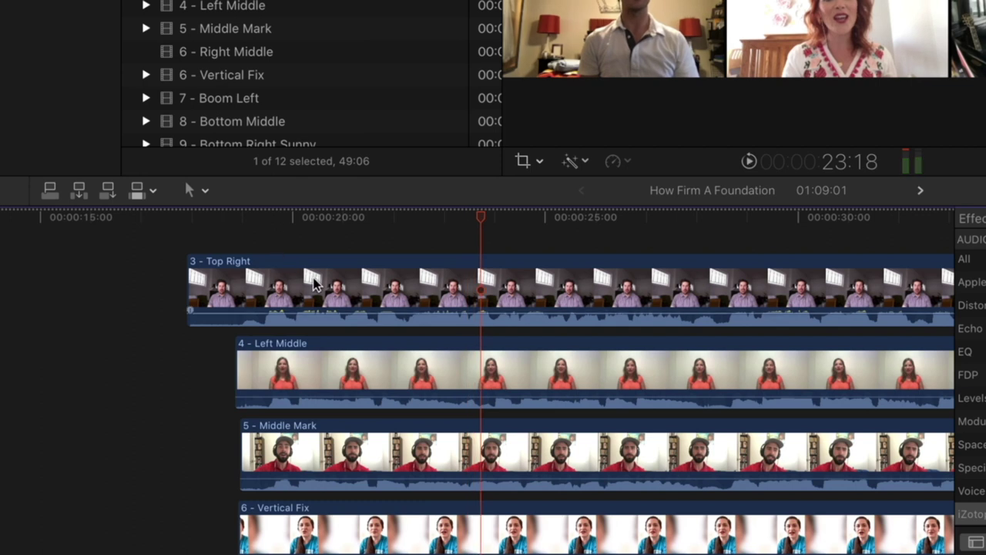
pyautogui.click(362, 299)
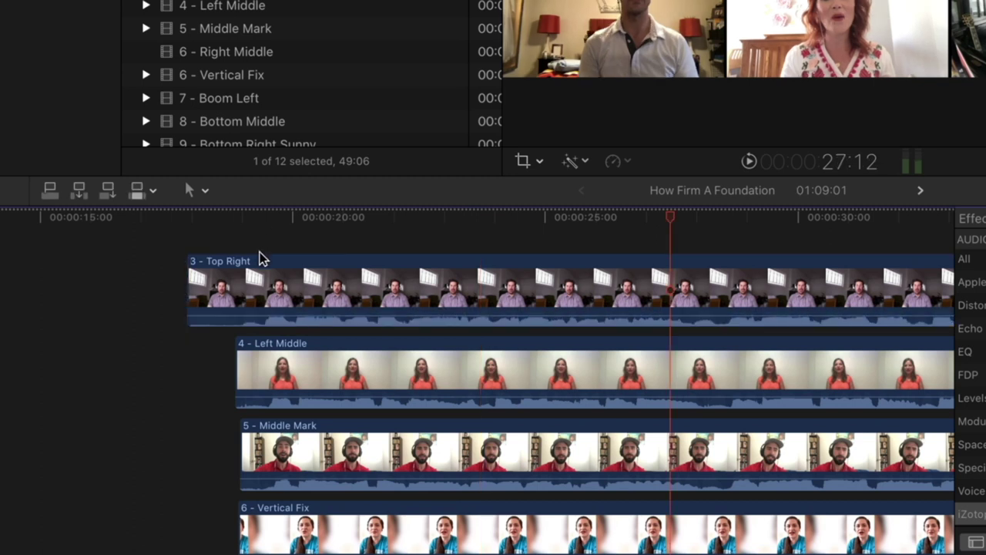
# Check the song's ending from about 1:02 and trim the end of the 3 - Top Right clip to a duration of 48:18
pyautogui.hscroll(15, 260, 260)
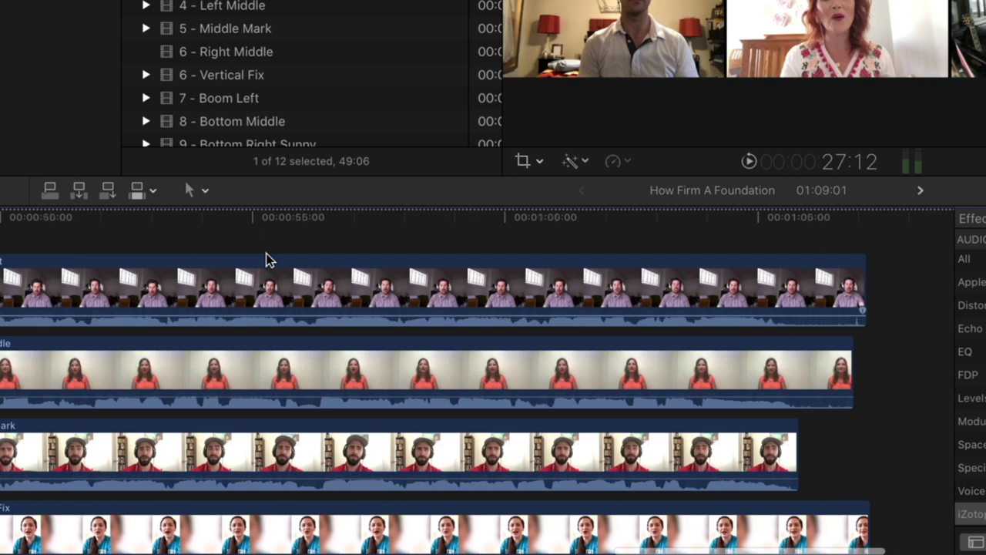
pyautogui.hscroll(3, 265, 260)
pyautogui.click(341, 235)
pyautogui.press('space')
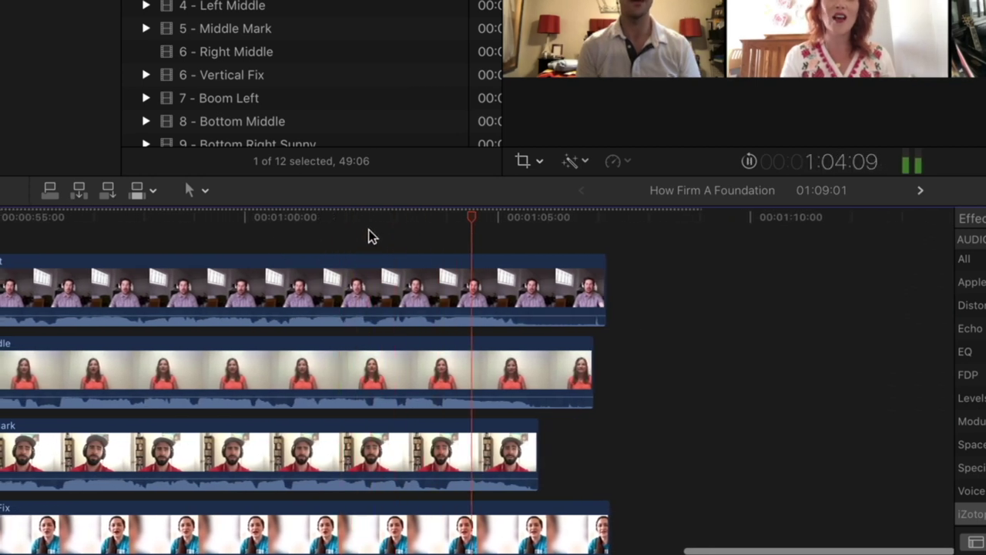
pyautogui.press('space')
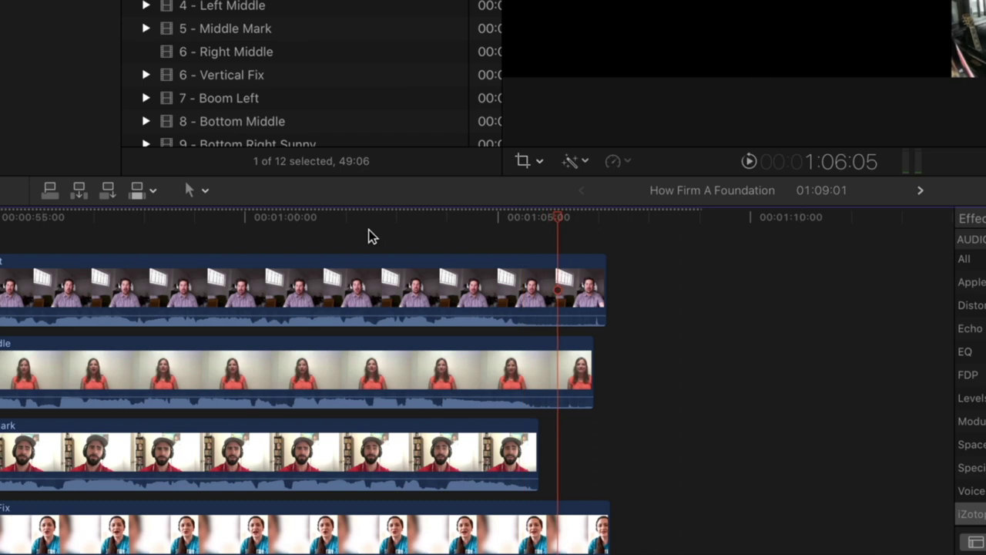
pyautogui.moveTo(606, 282); pyautogui.dragTo(589, 283)
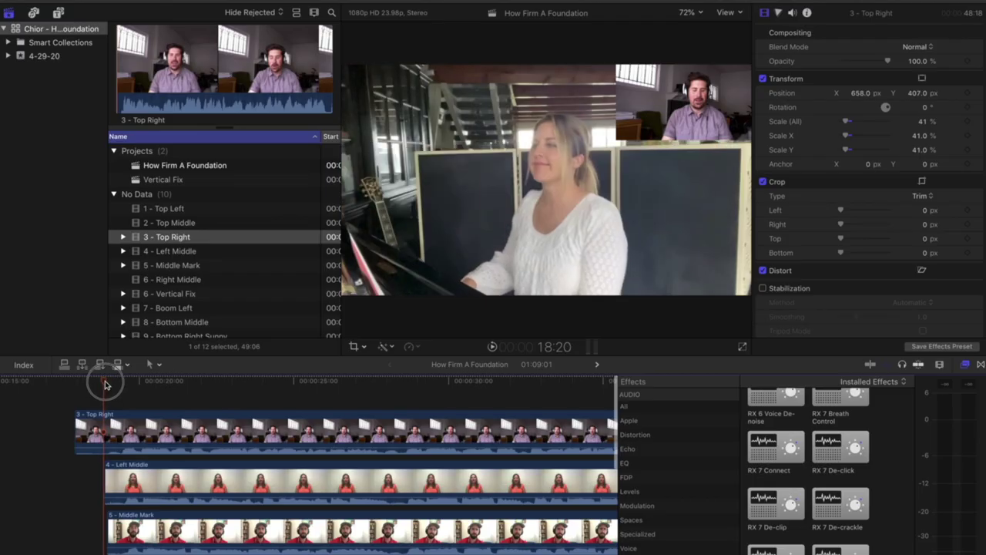
# Connect the 2 - Top Middle clip to the timeline at 18:22, above the other singers
pyautogui.click(107, 384)
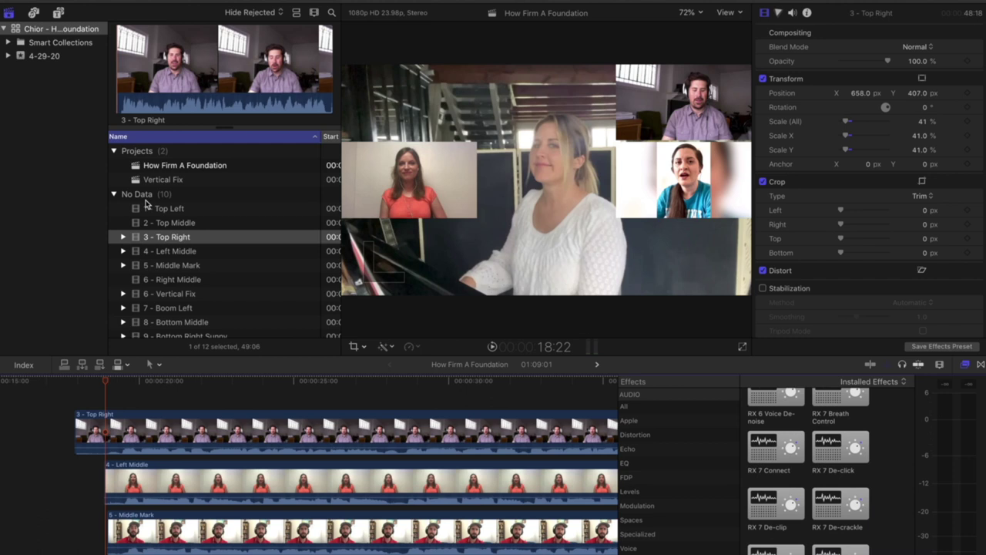
pyautogui.click(170, 222)
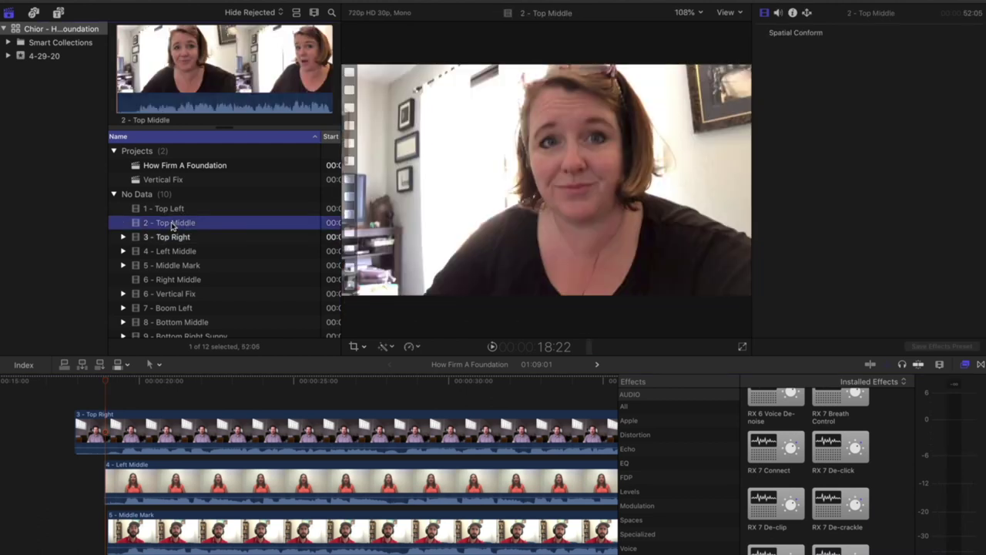
pyautogui.press('q')
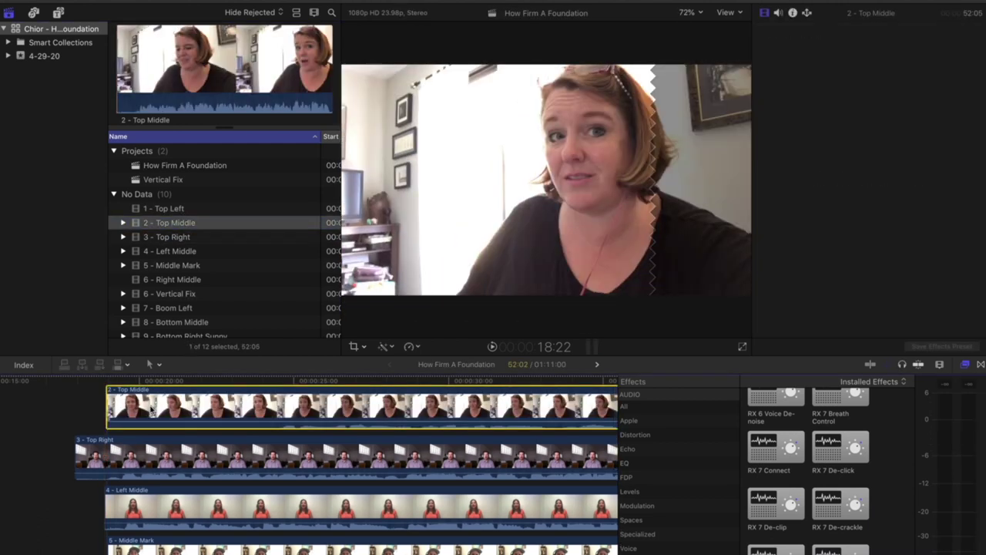
# Paste the position, scale, compressor and volume attributes from 8 - Bottom Middle onto the 2 - Top Middle clip and check its settings
pyautogui.click(150, 411)
pyautogui.press('super+shift+v')
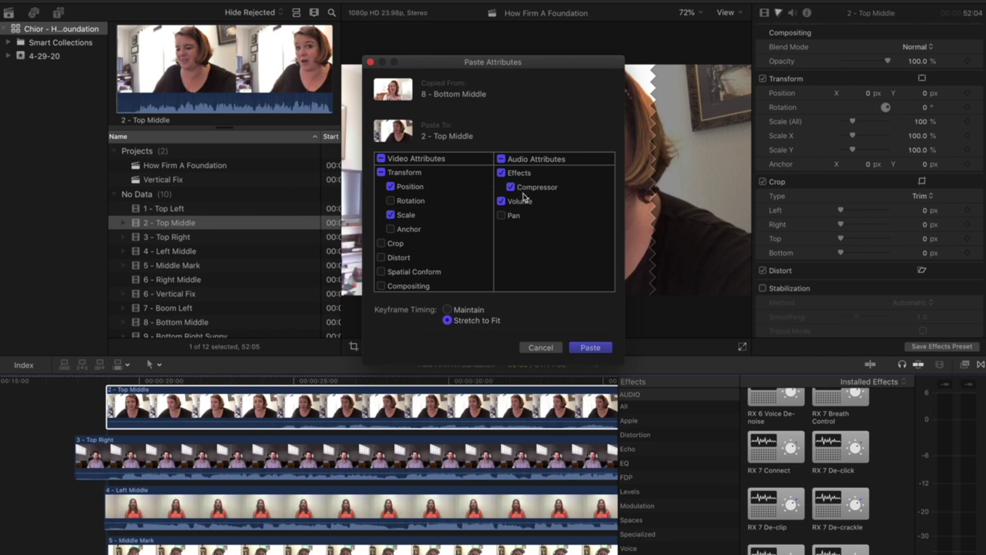
pyautogui.click(590, 348)
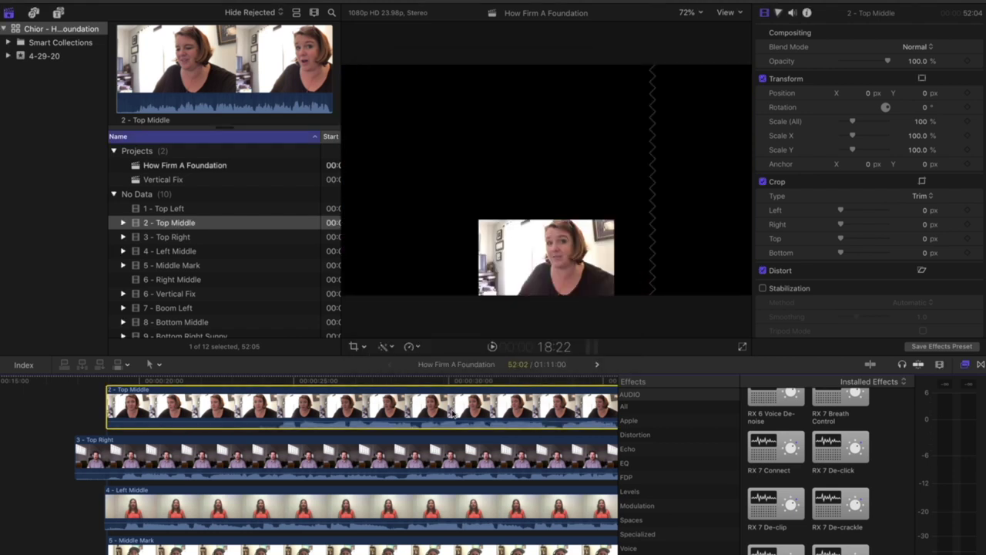
pyautogui.click(794, 13)
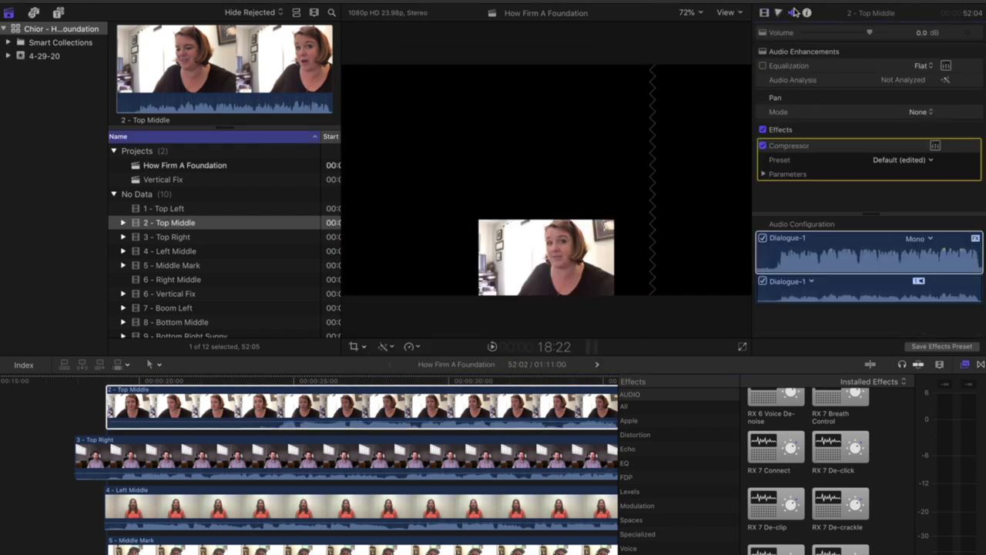
pyautogui.click(764, 12)
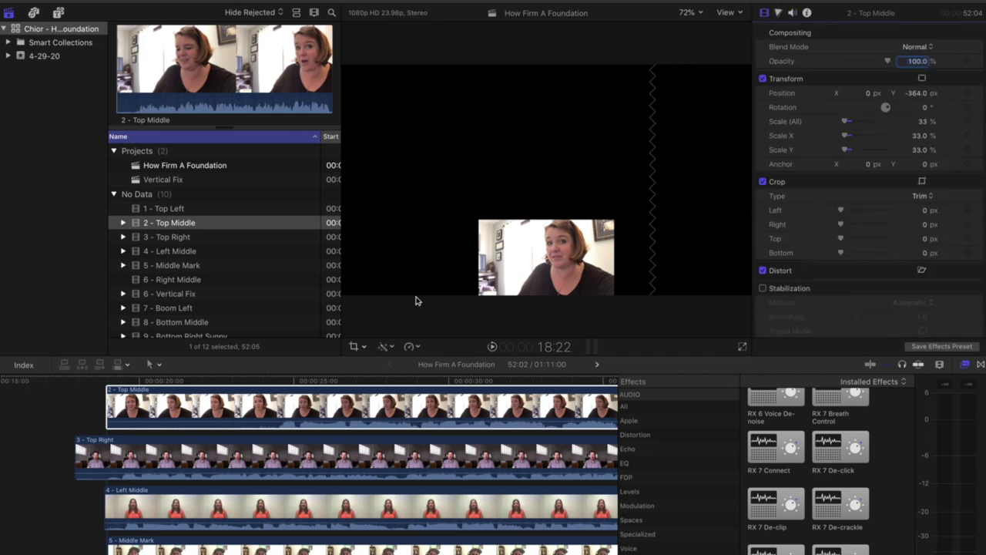
# Move the 2 - Top Middle clip about 4.8 seconds earlier and trim its start to about 17:21
pyautogui.moveTo(245, 413); pyautogui.dragTo(97, 411)
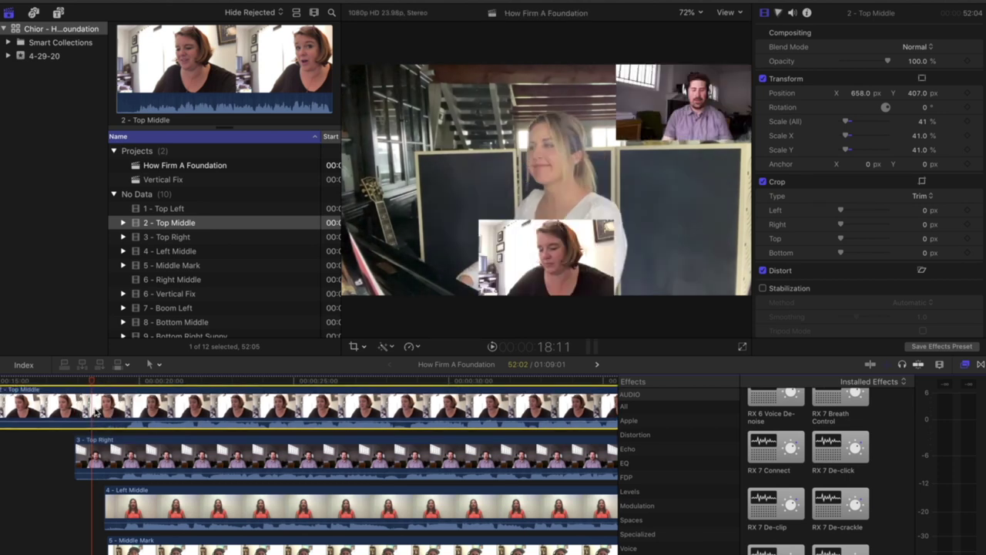
pyautogui.hscroll(-5, 11, 410)
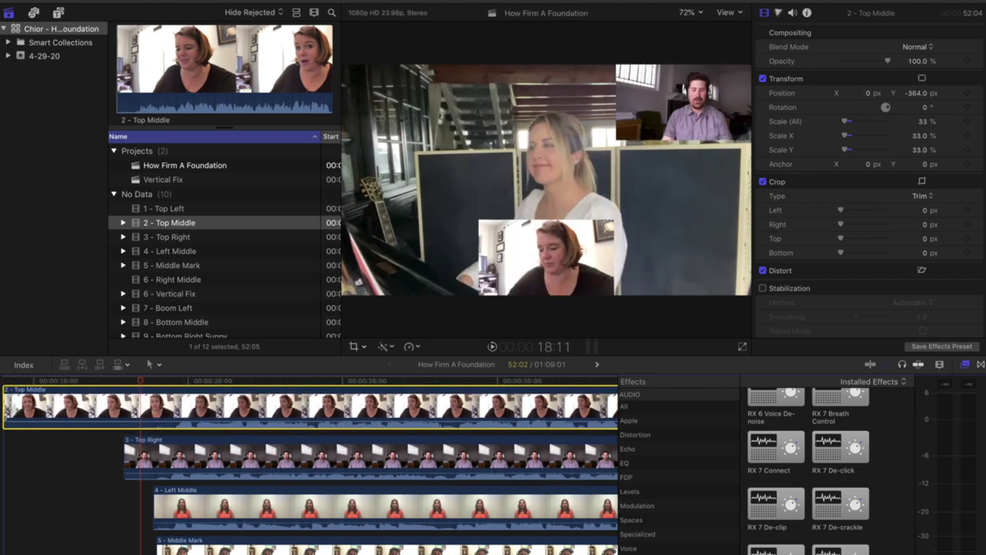
pyautogui.moveTo(61, 410); pyautogui.dragTo(181, 410)
# Play the singers back from about 17:21 to check the sync of the 2 - Top Middle clip
pyautogui.press('space')
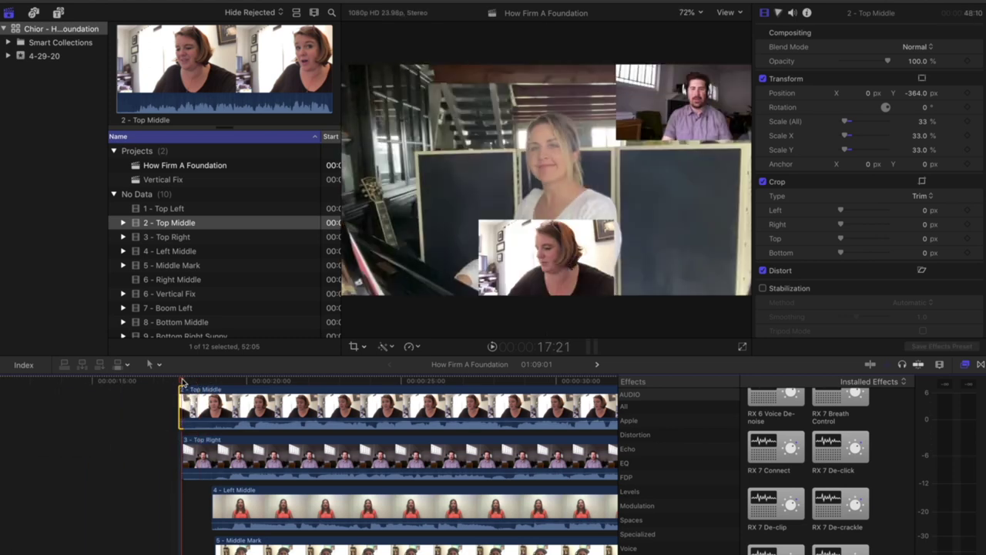
pyautogui.hscroll(5, 196, 404)
pyautogui.hscroll(2, 197, 404)
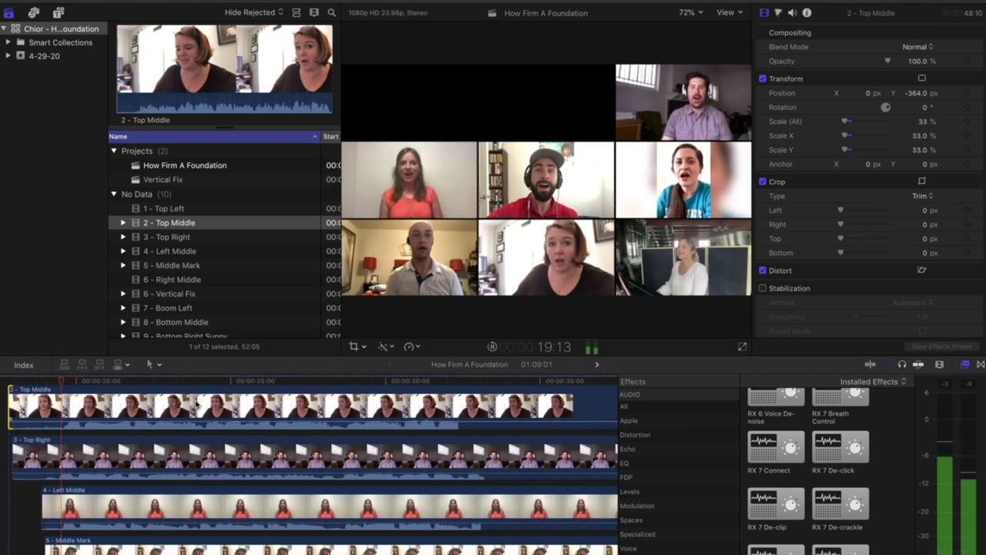
pyautogui.press('space')
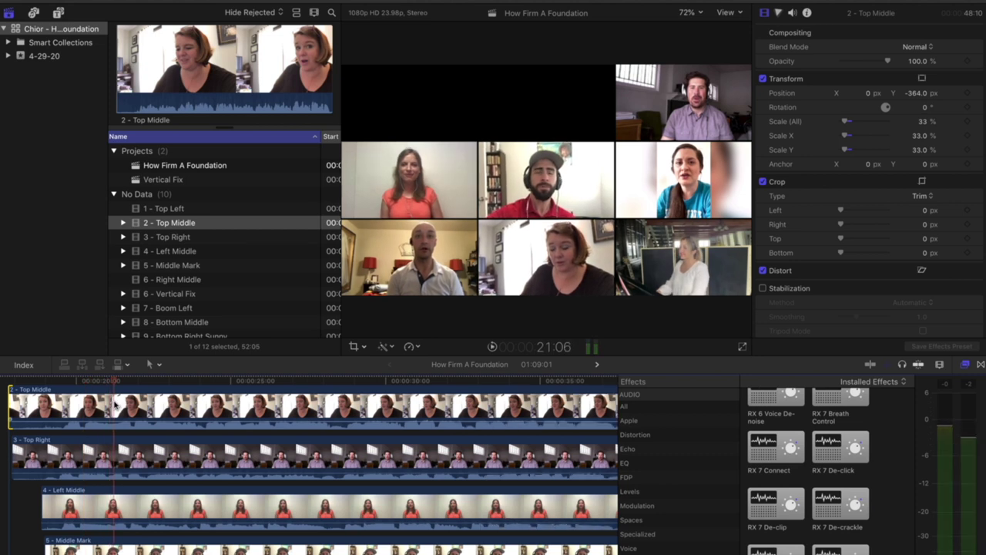
# Solo the 2 - Top Middle clip's audio and nudge the clip slightly earlier to match the 3 - Top Right waveform
pyautogui.press('super+equal')
pyautogui.press('super+equal')
pyautogui.press('super+equal')
pyautogui.hscroll(-10, 114, 403)
pyautogui.scroll(1, 114, 402)
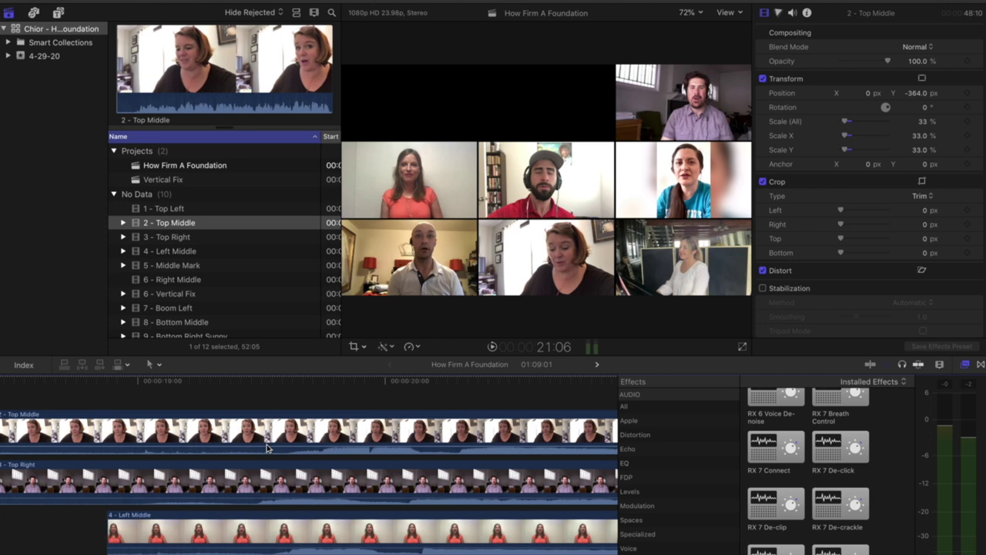
pyautogui.click(335, 438)
pyautogui.hotkey('alt', 's')
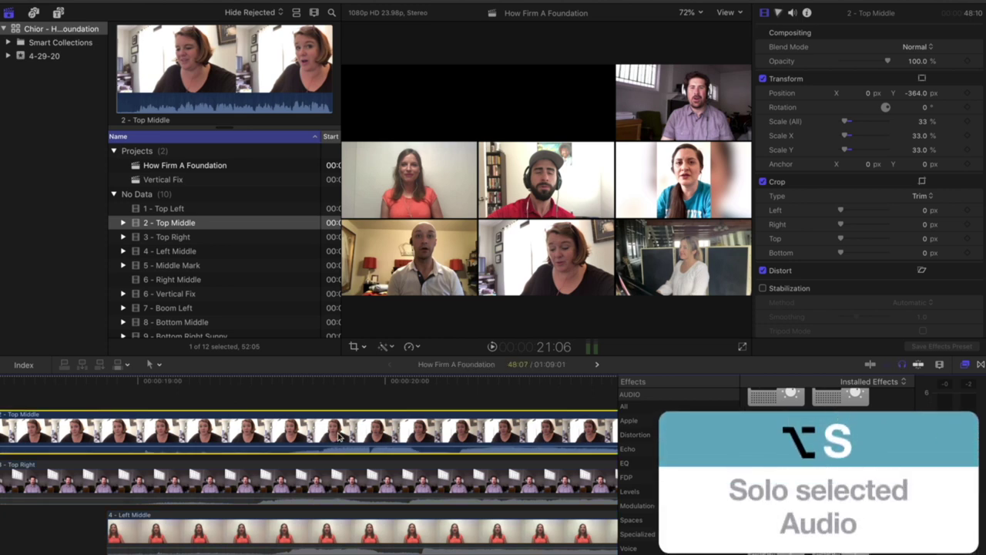
pyautogui.moveTo(352, 436); pyautogui.dragTo(326, 436)
# Listen to the soloed 2 - Top Middle audio from about 21:06 to 27:18
pyautogui.click(116, 396)
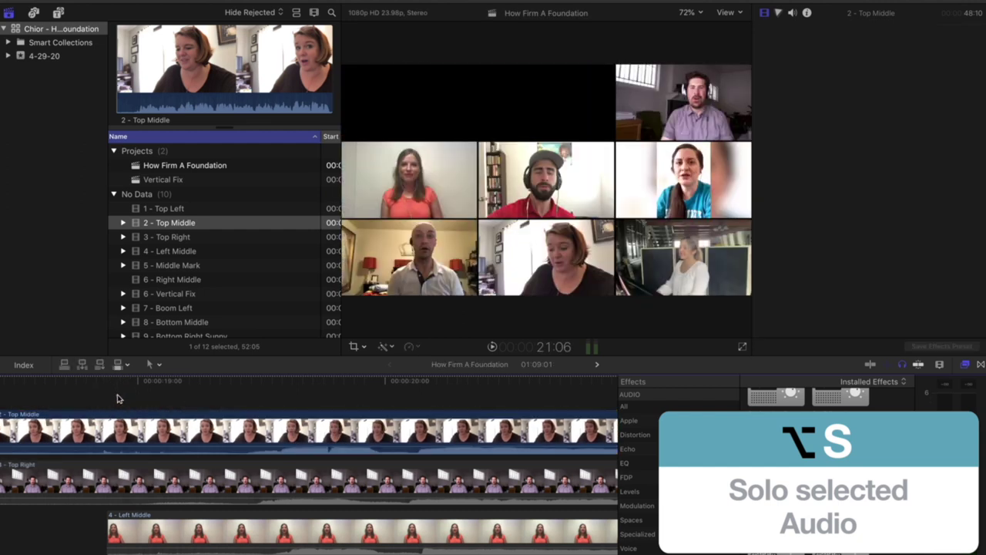
pyautogui.press('space')
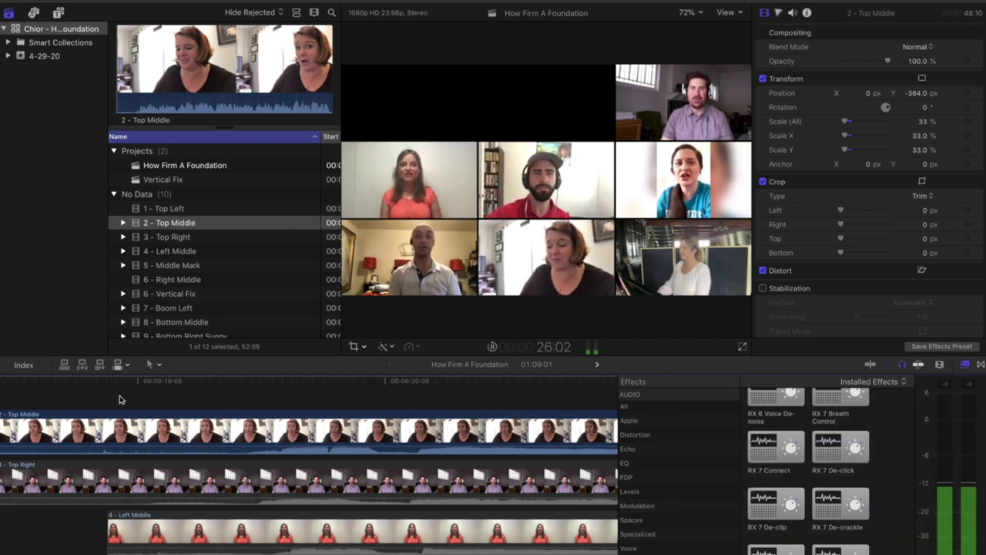
pyautogui.press('space')
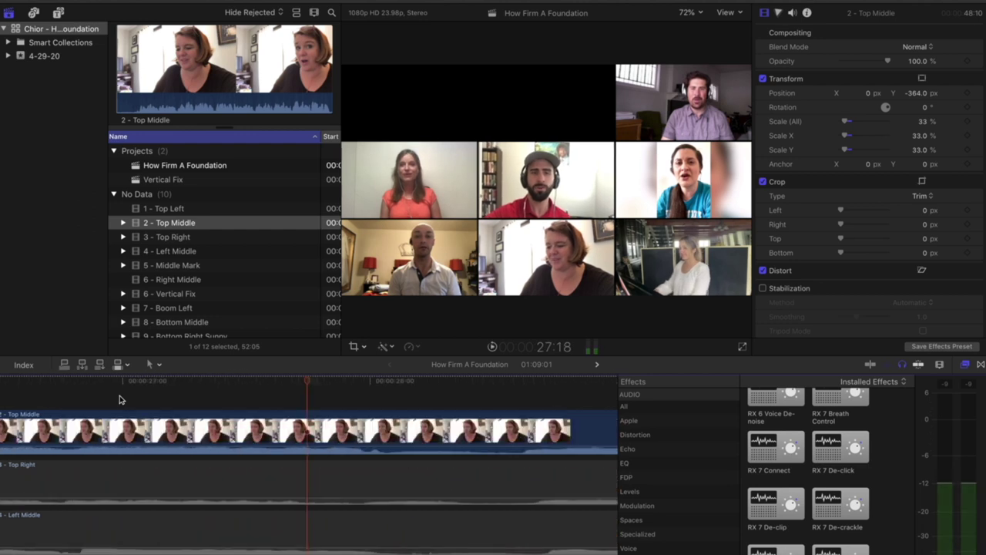
# Set the 2 - Top Middle clip's position Y to 364 px, placing it in the grid's upper-middle cell
pyautogui.hotkey('shift', 'z')
pyautogui.click(254, 438)
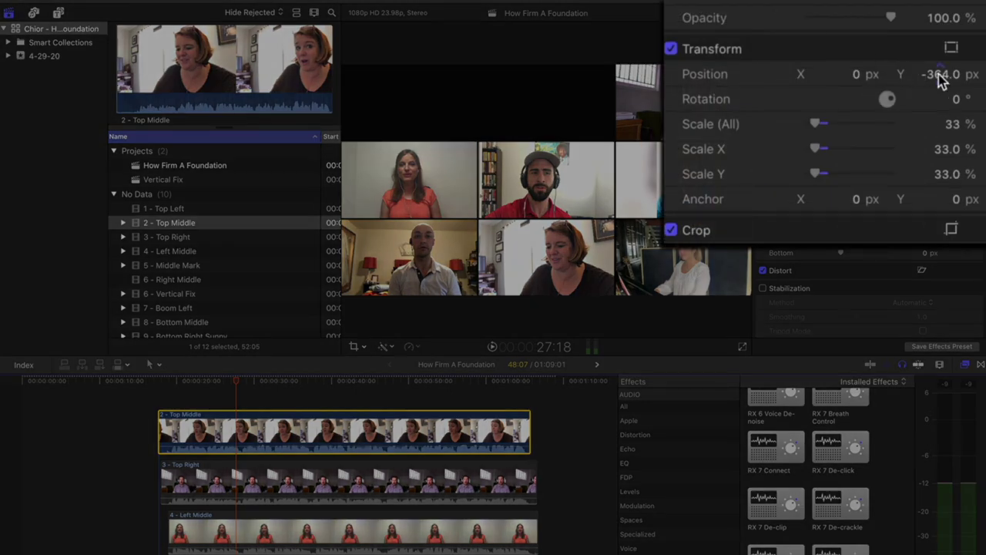
pyautogui.click(938, 75)
pyautogui.write('0')
pyautogui.press('Return')
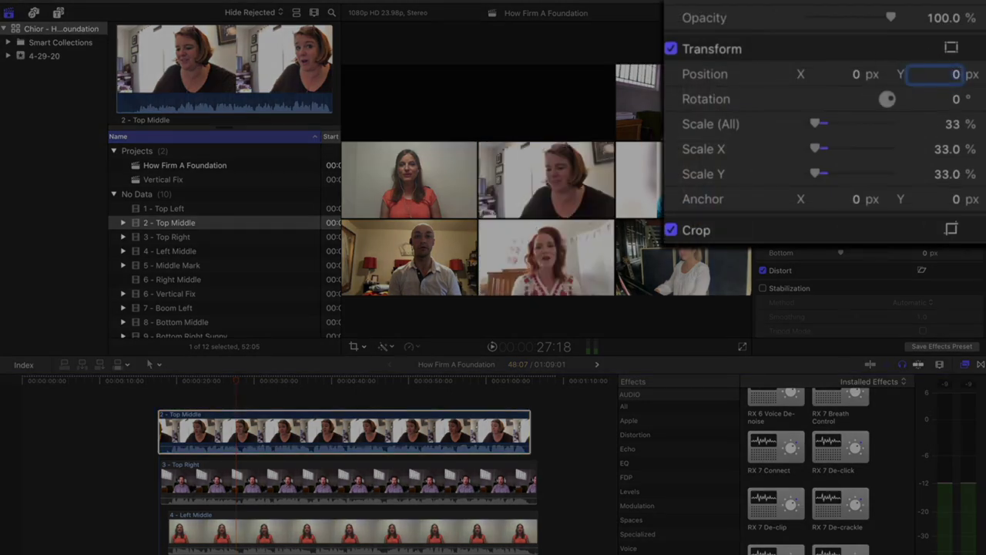
pyautogui.moveTo(937, 74); pyautogui.dragTo(937, 4)
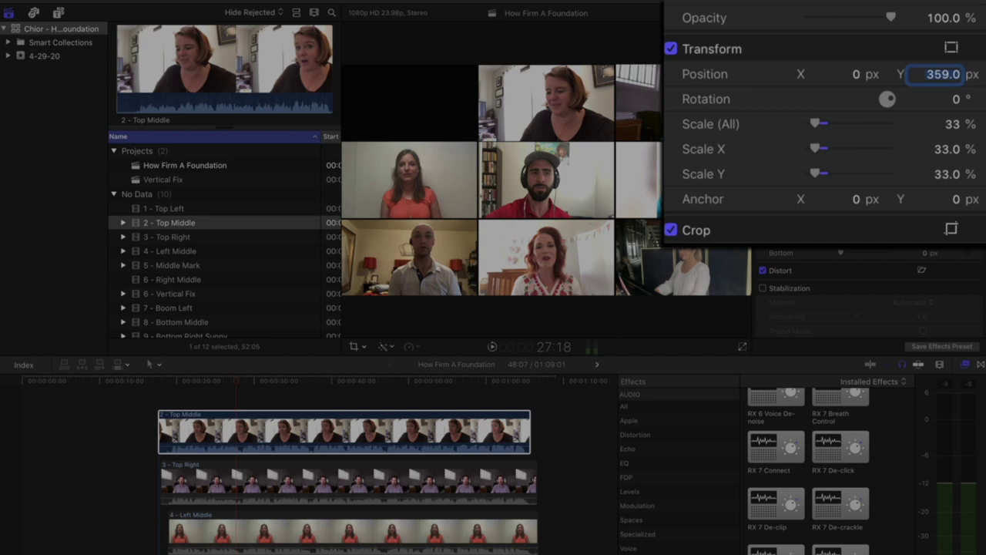
pyautogui.moveTo(937, 4); pyautogui.dragTo(937, 2)
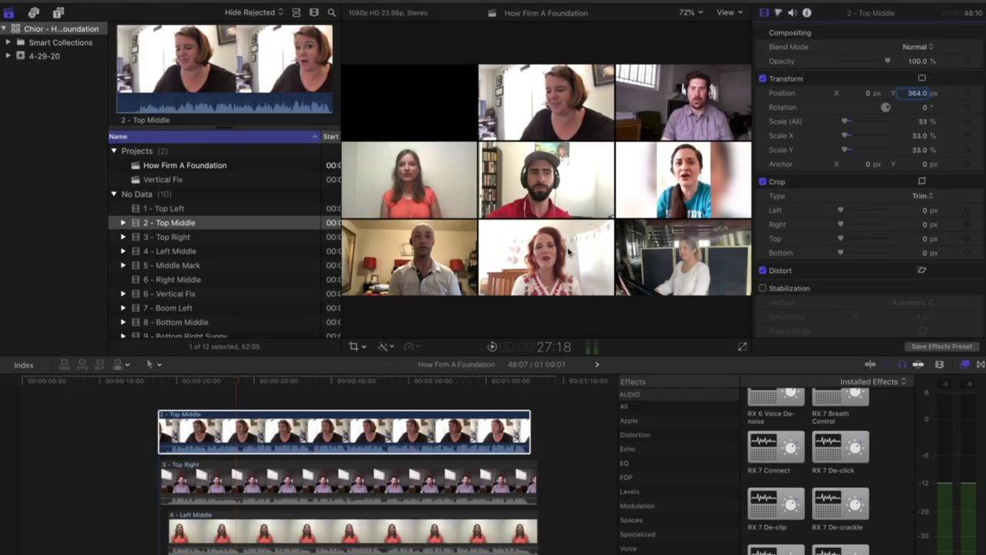
# Turn off the solo on the 2 - Top Middle clip and play the singers together from about 18:23 to check the sync
pyautogui.click(189, 398)
pyautogui.click(204, 441)
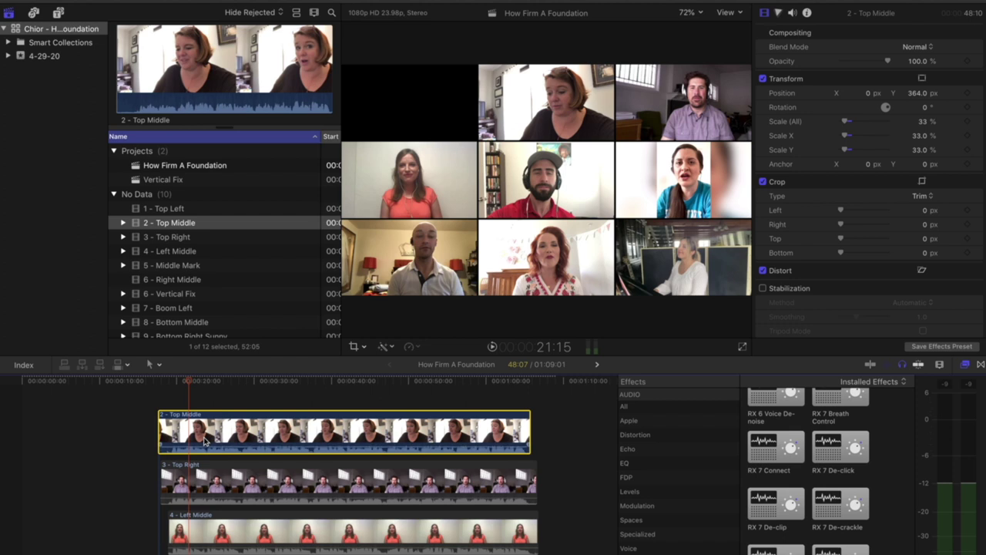
pyautogui.moveTo(170, 387)
pyautogui.mouseDown()
pyautogui.moveTo(159, 385)
pyautogui.moveTo(170, 384)
pyautogui.mouseUp()
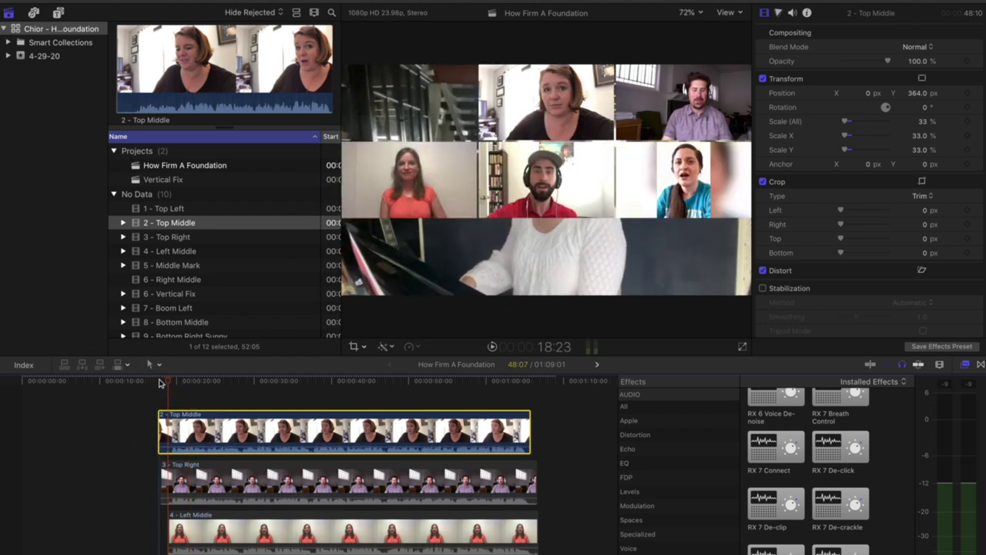
pyautogui.press('space')
pyautogui.moveTo(181, 387); pyautogui.dragTo(170, 383)
pyautogui.press('space')
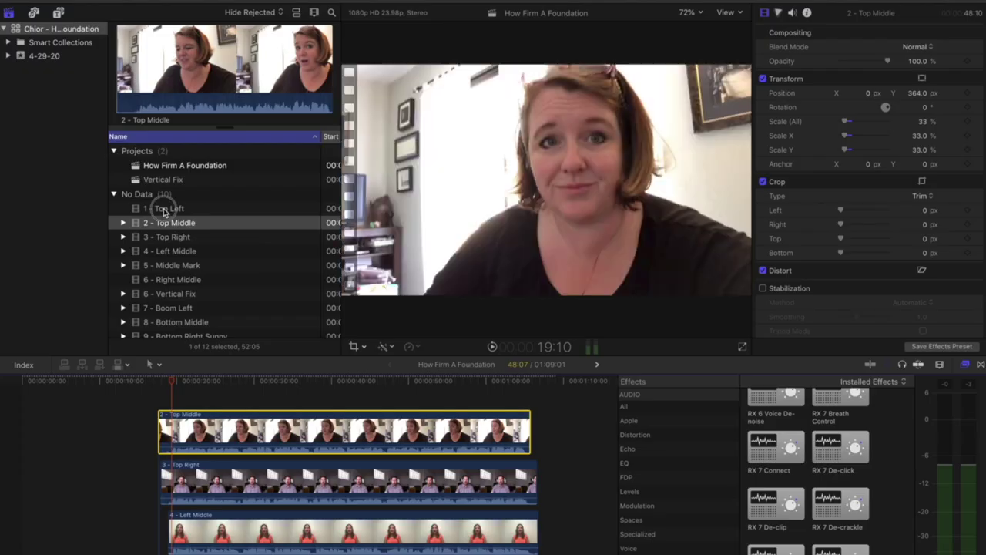
# Add the 1 - Top Left clip above 2 - Top Middle and paste the position, scale, effects and volume attributes copied from 8 - Bottom Middle
pyautogui.click(162, 210)
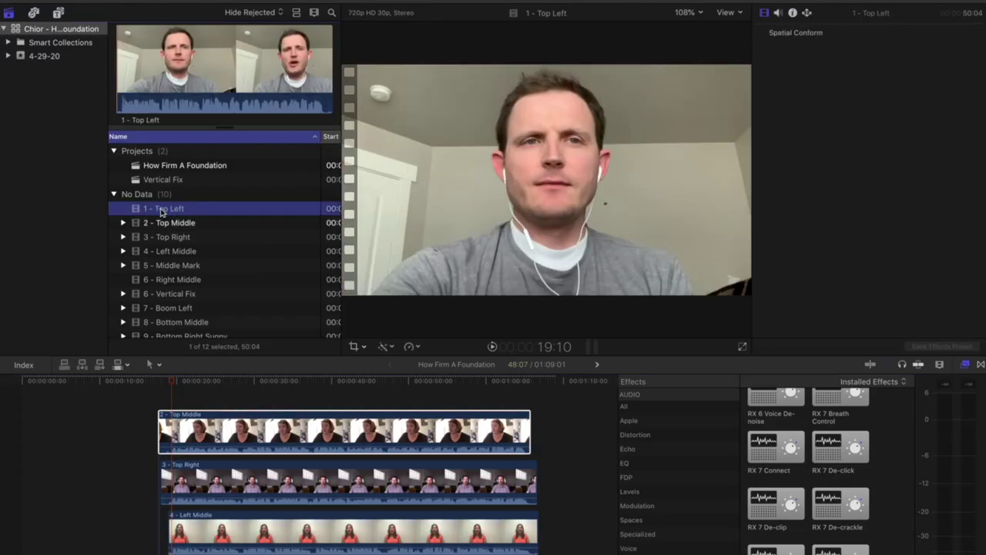
pyautogui.moveTo(163, 215); pyautogui.dragTo(186, 405)
pyautogui.click(158, 381)
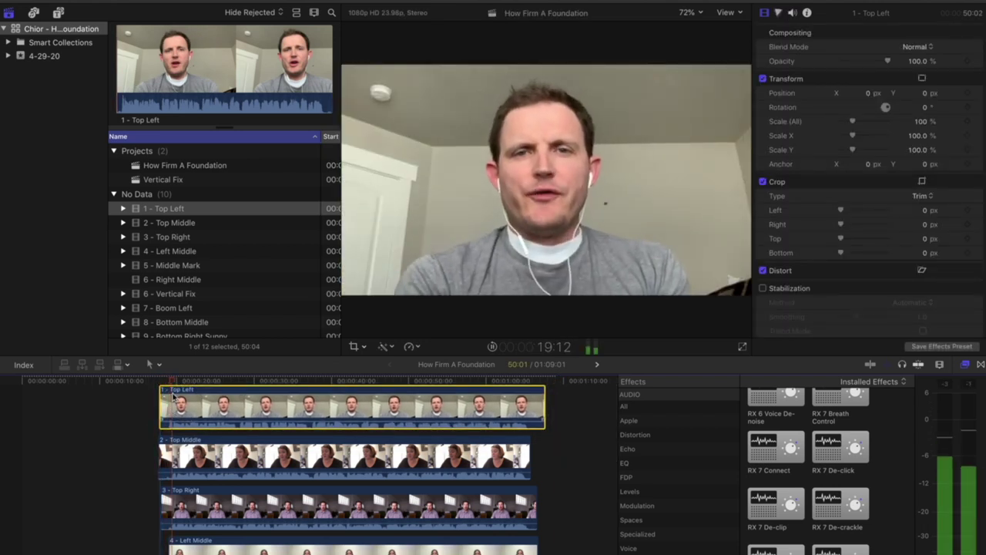
pyautogui.press('super+shift+v')
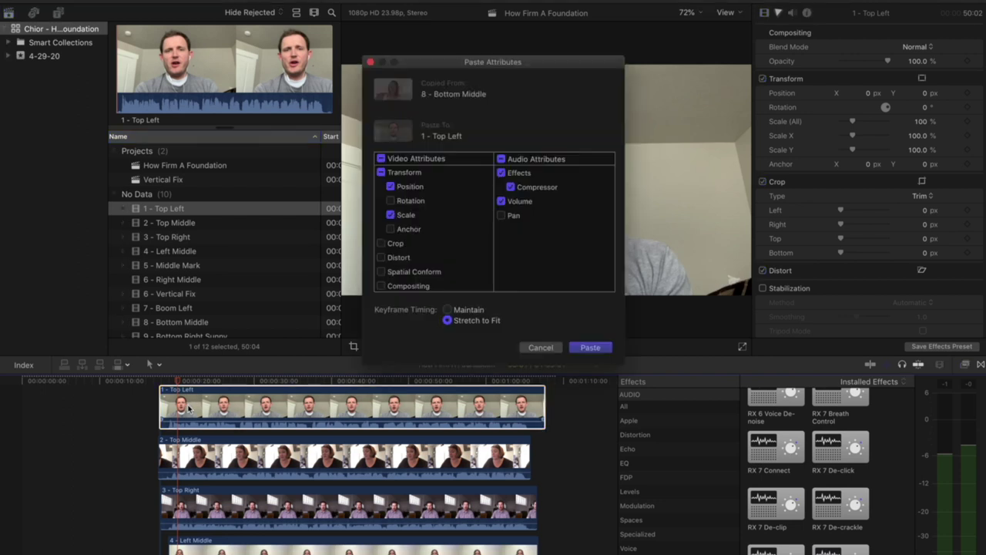
pyautogui.click(587, 348)
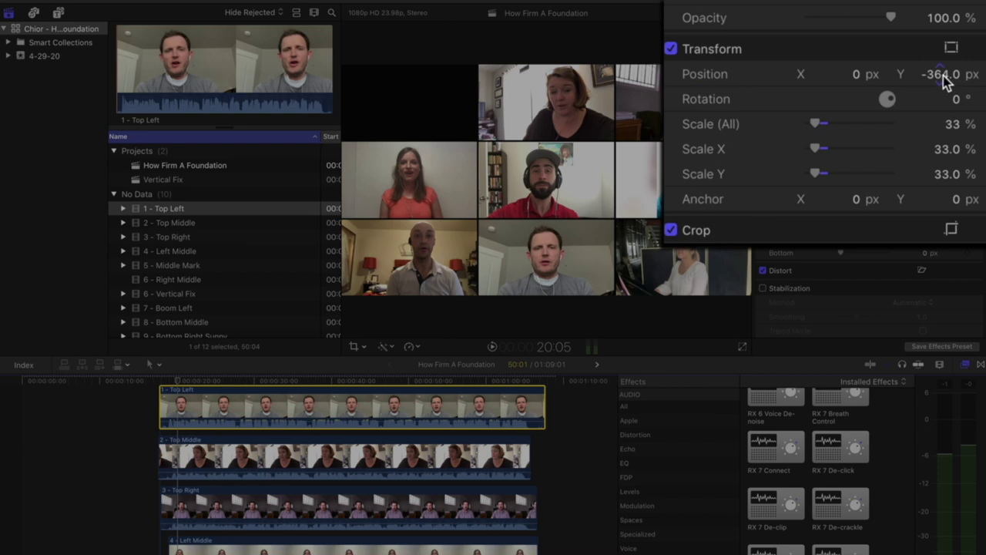
# Set the 1 - Top Left clip's position Y to 362 px, raising it level with the grid's upper row
pyautogui.click(942, 77)
pyautogui.write('0')
pyautogui.press('Return')
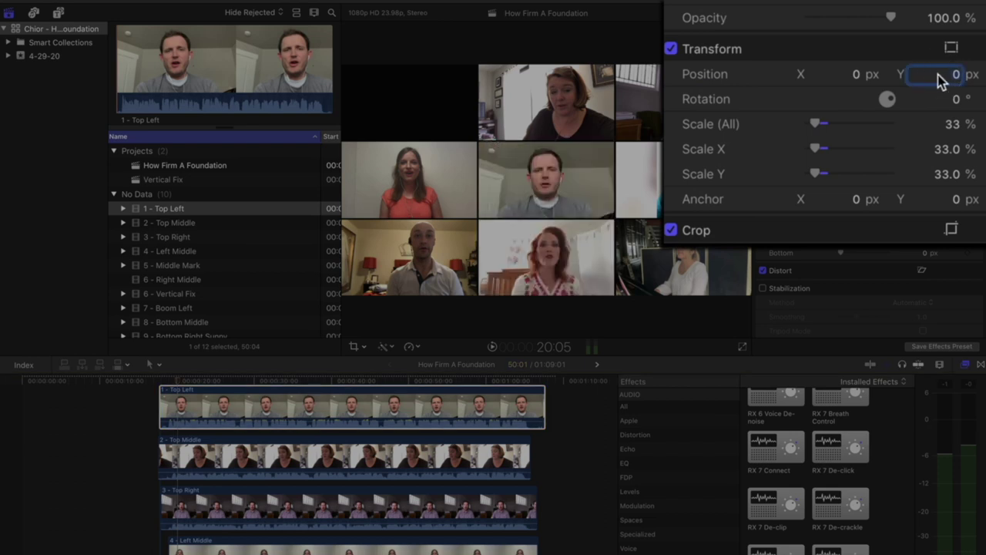
pyautogui.moveTo(941, 80)
pyautogui.mouseDown()
pyautogui.moveTo(946, 33)
pyautogui.moveTo(940, 82)
pyautogui.moveTo(941, 64)
pyautogui.mouseUp()
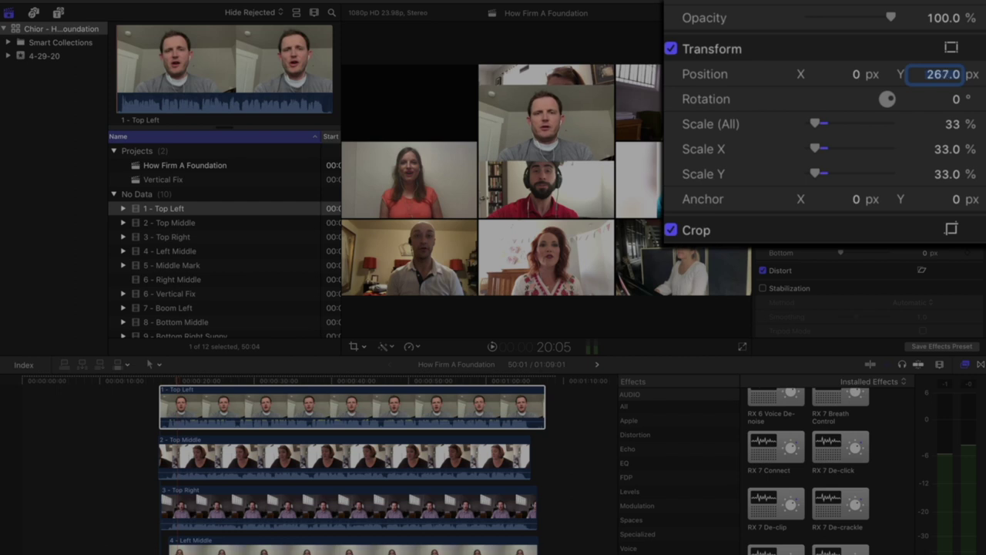
pyautogui.moveTo(933, 73); pyautogui.dragTo(985, 73)
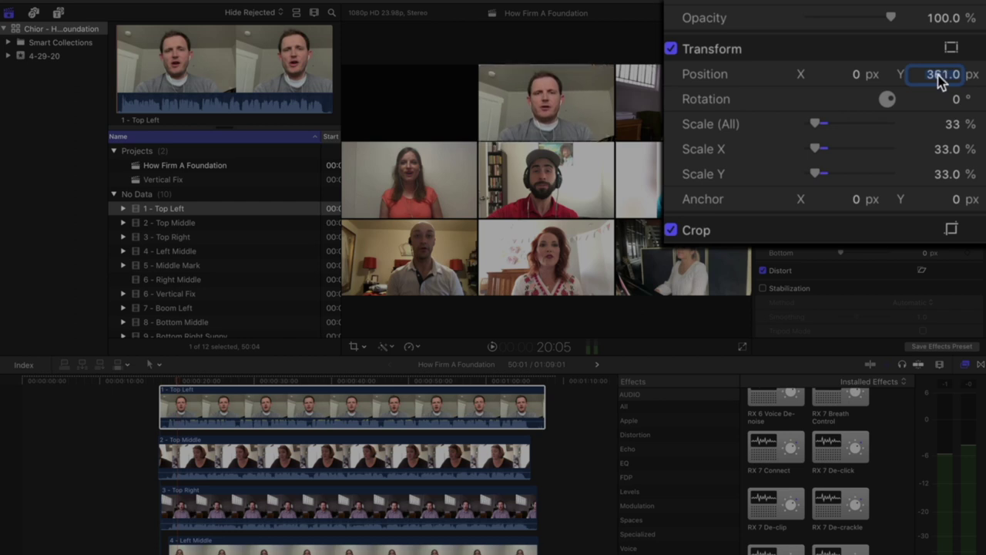
# Set the 1 - Top Left clip's position X to -643 px, filling the grid's empty upper-left cell
pyautogui.hotkey('shift', 'Tab')
pyautogui.write('-92')
pyautogui.press('Return')
pyautogui.moveTo(863, 82); pyautogui.dragTo(655, 81)
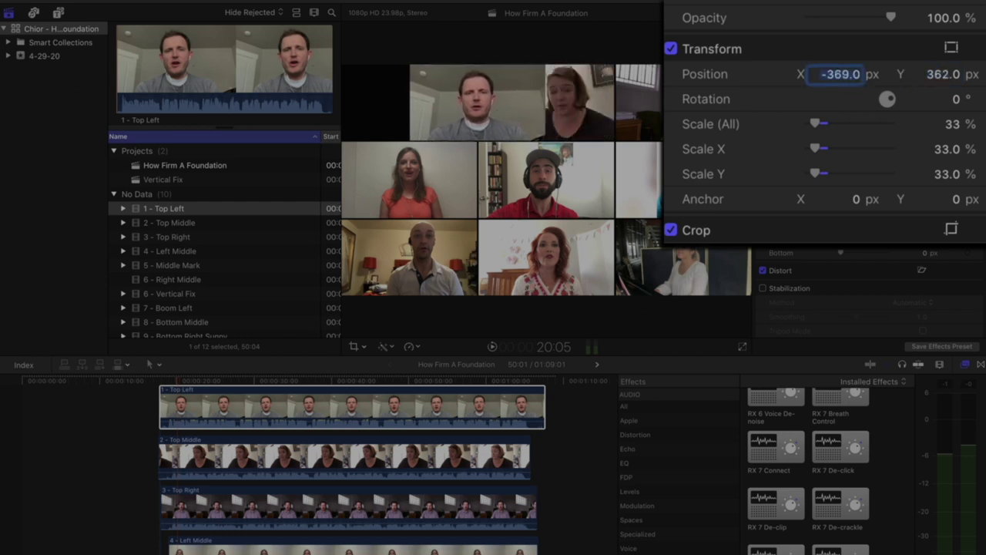
pyautogui.moveTo(839, 73); pyautogui.dragTo(756, 74)
pyautogui.moveTo(840, 74); pyautogui.dragTo(821, 74)
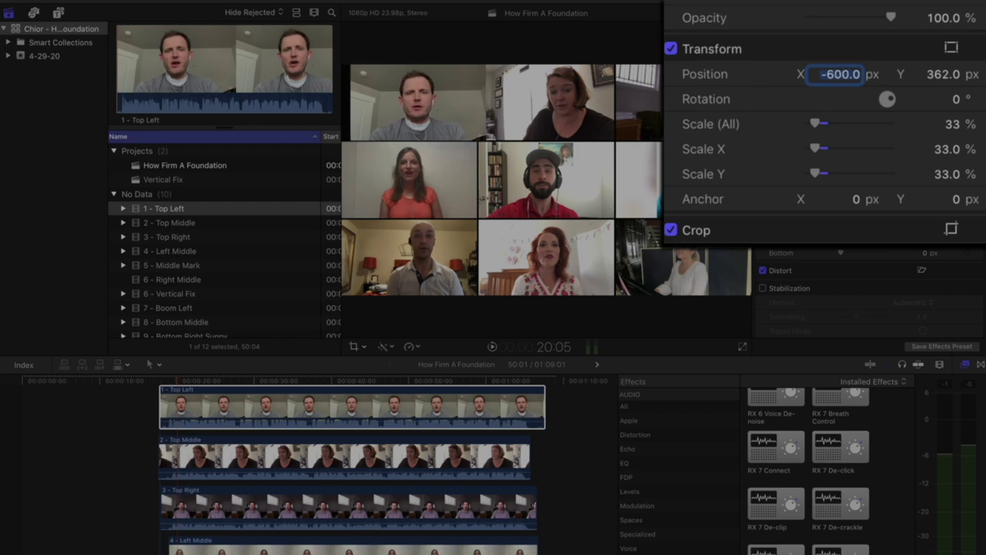
pyautogui.moveTo(840, 74); pyautogui.dragTo(823, 74)
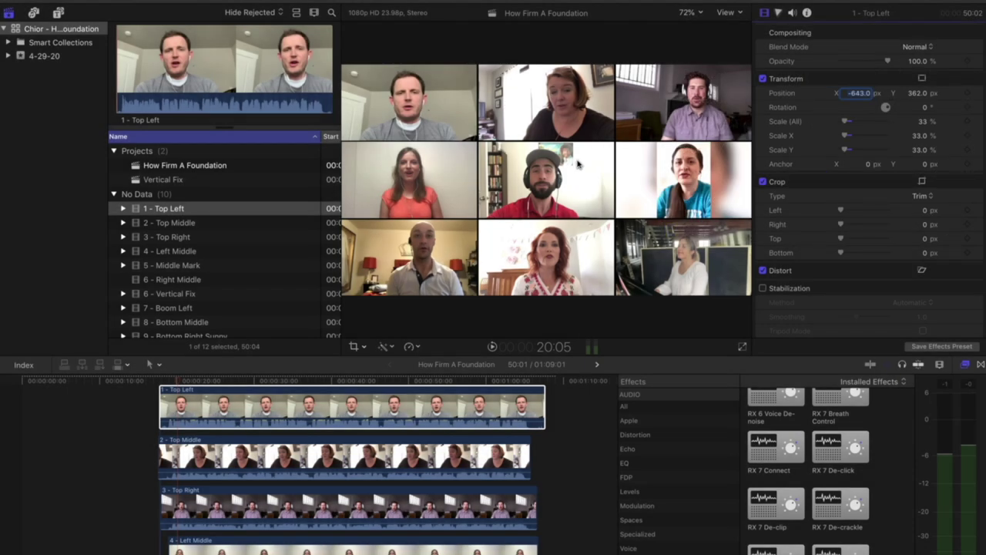
# Hide the browser to enlarge the viewer and play the full nine-singer grid from about 19:03
pyautogui.click(148, 398)
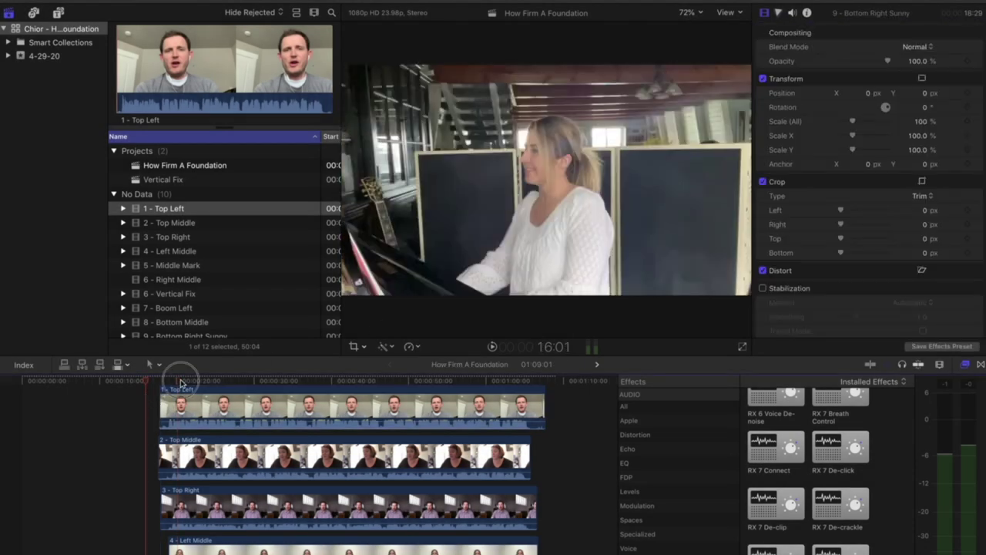
pyautogui.click(180, 382)
pyautogui.press('ctrl+super+1')
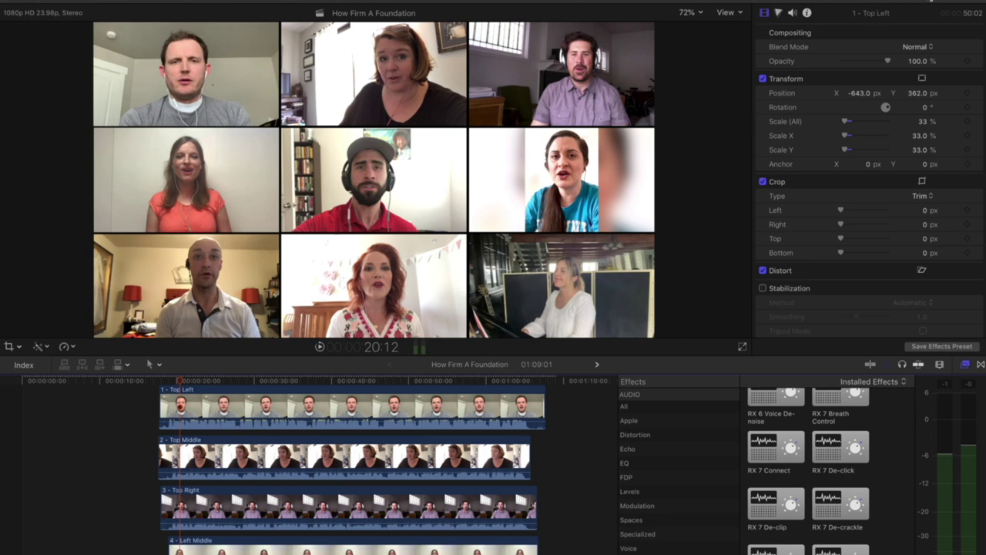
pyautogui.click(163, 385)
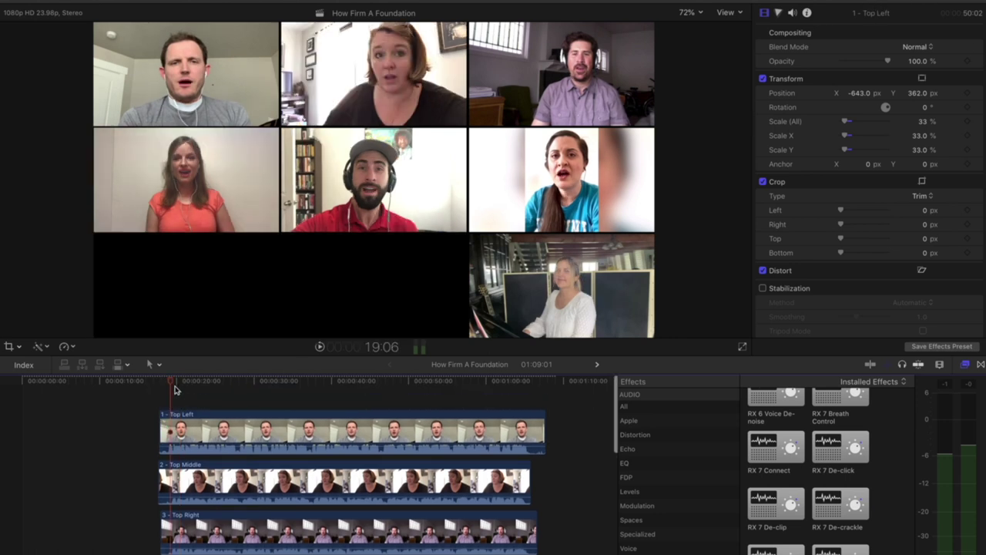
pyautogui.moveTo(163, 385); pyautogui.dragTo(171, 385)
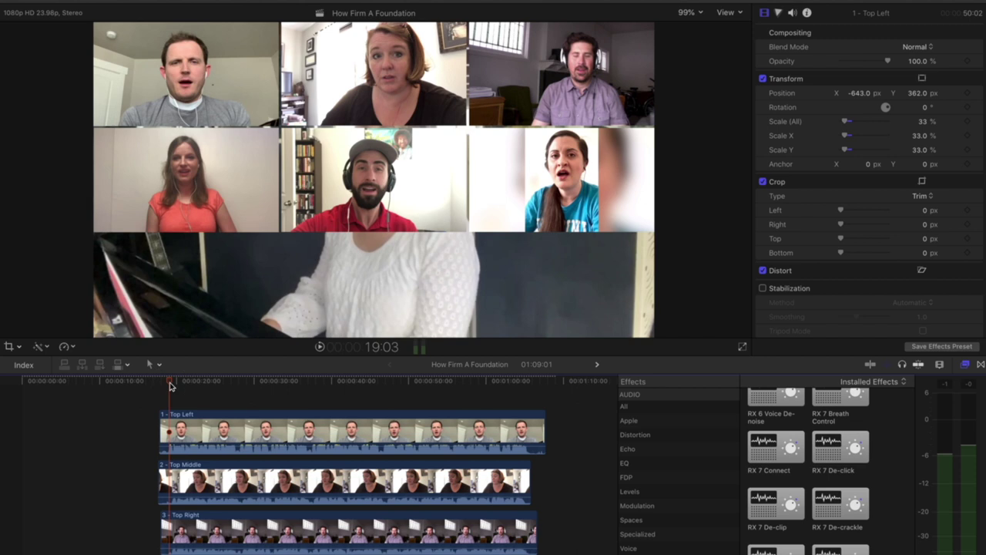
pyautogui.press('space')
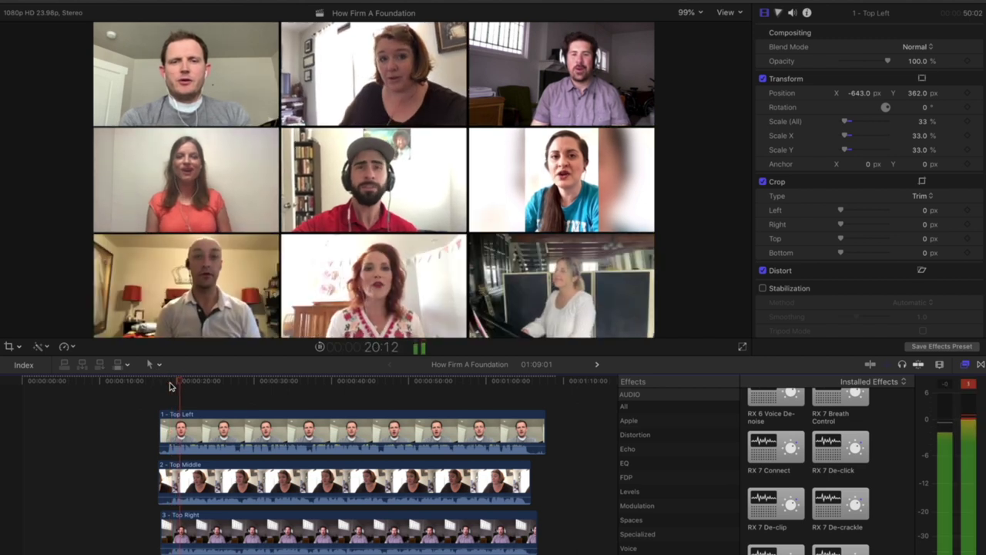
# Shift the 1 - Top Left clip about half a second later to match its waveform with the clips below
pyautogui.press('super+equal')
pyautogui.press('super+equal')
pyautogui.press('super+equal')
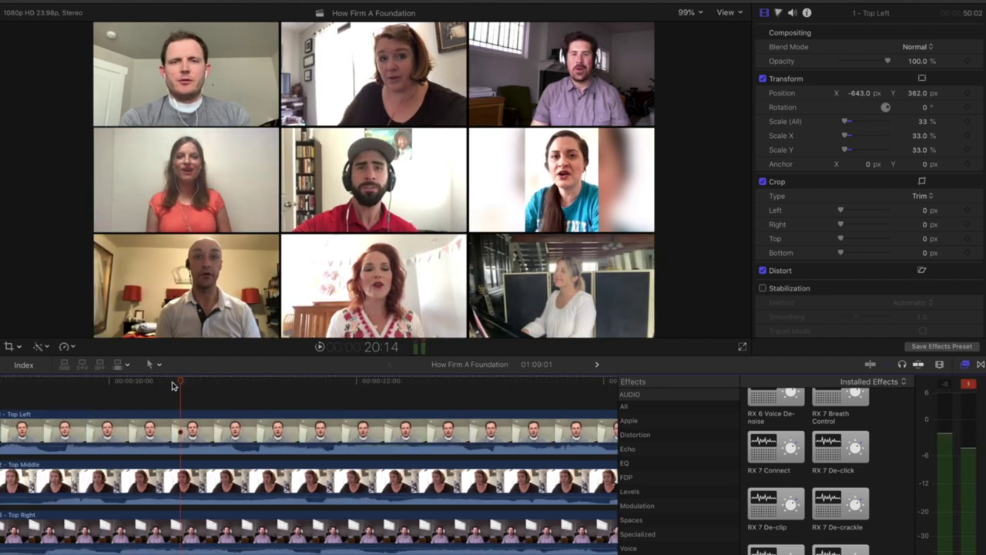
pyautogui.hscroll(-5, 174, 385)
pyautogui.moveTo(242, 432); pyautogui.dragTo(305, 431)
# Play all the singers together from just before 19:00 to about 23:12 to check the new clip's sync
pyautogui.click(235, 401)
pyautogui.press('space')
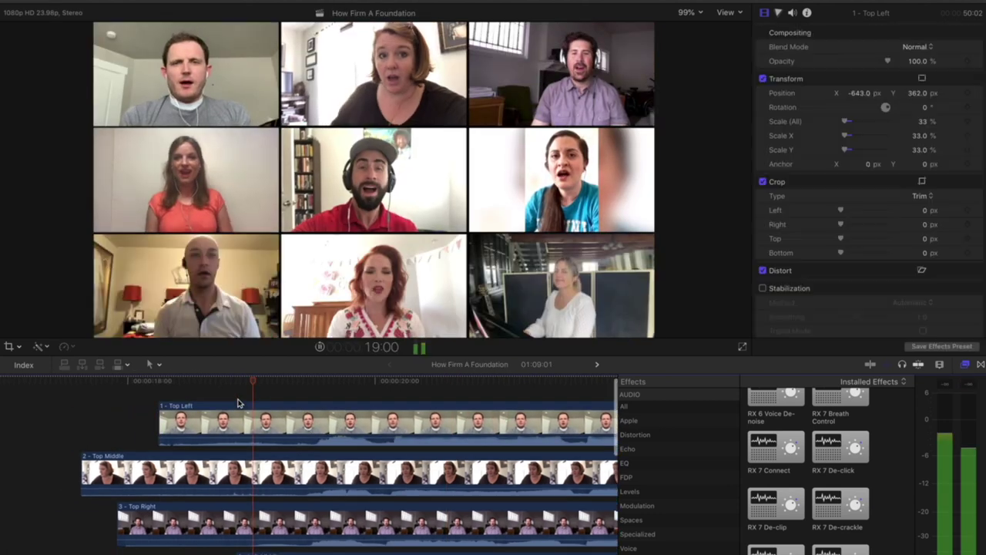
pyautogui.hscroll(5, 241, 409)
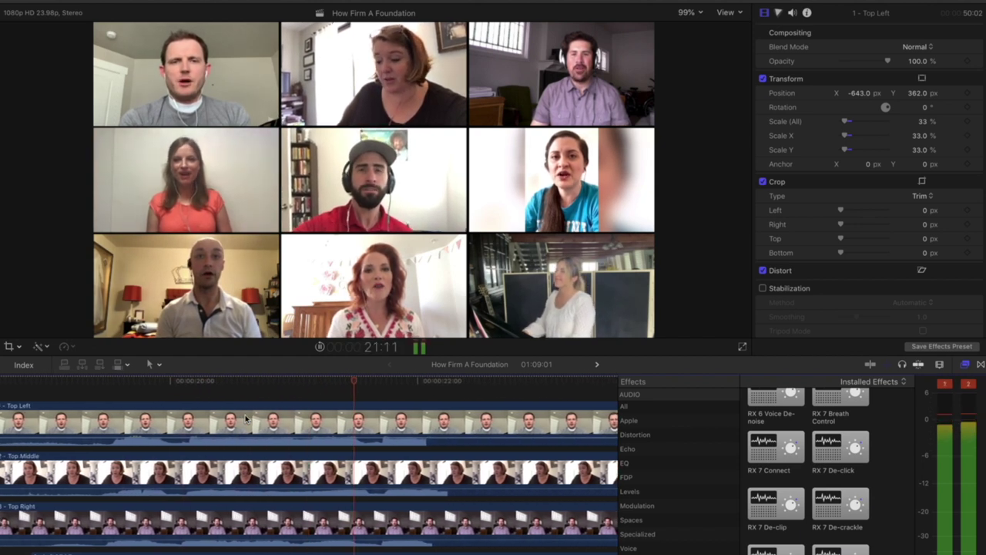
pyautogui.hscroll(3, 246, 418)
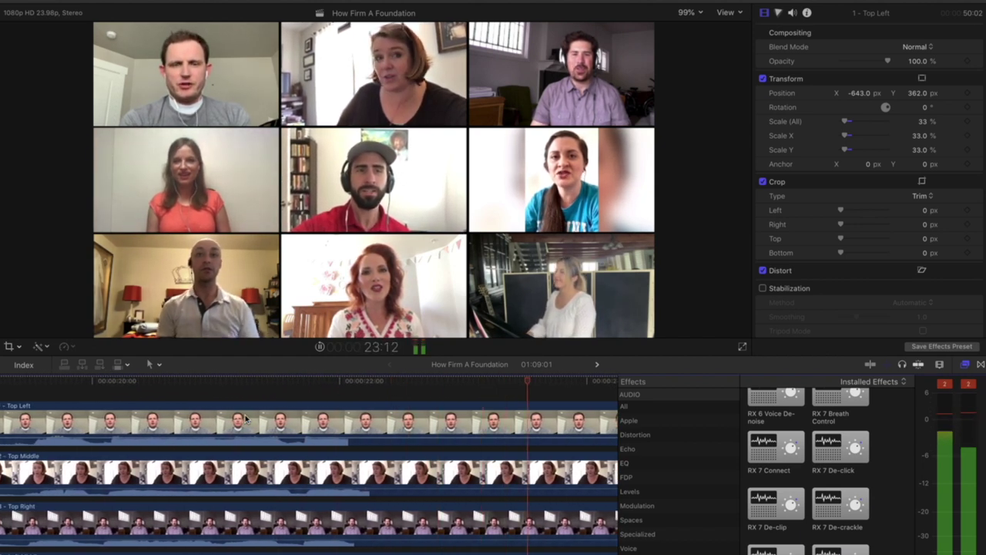
pyautogui.press('space')
# Lower the 1 - Top Left clip's volume to -10 dB and play from about 20:00 to check the balance
pyautogui.click(262, 426)
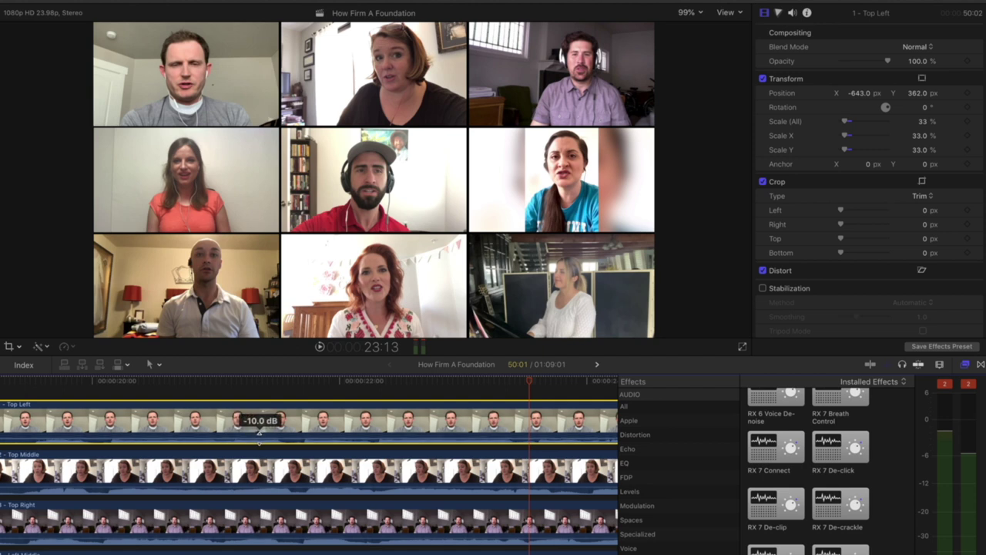
pyautogui.click(105, 388)
pyautogui.press('space')
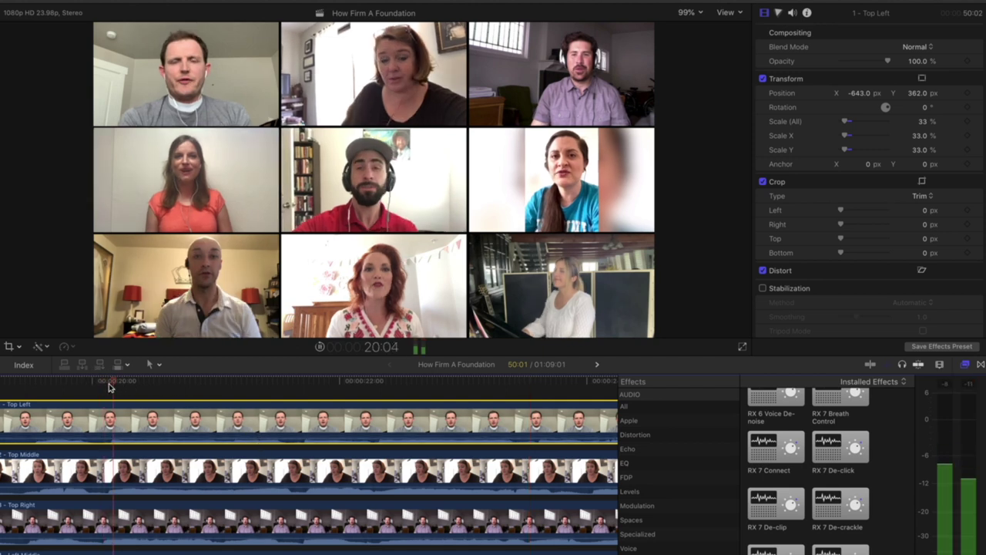
pyautogui.hscroll(-2, 108, 387)
pyautogui.hscroll(-2, 108, 388)
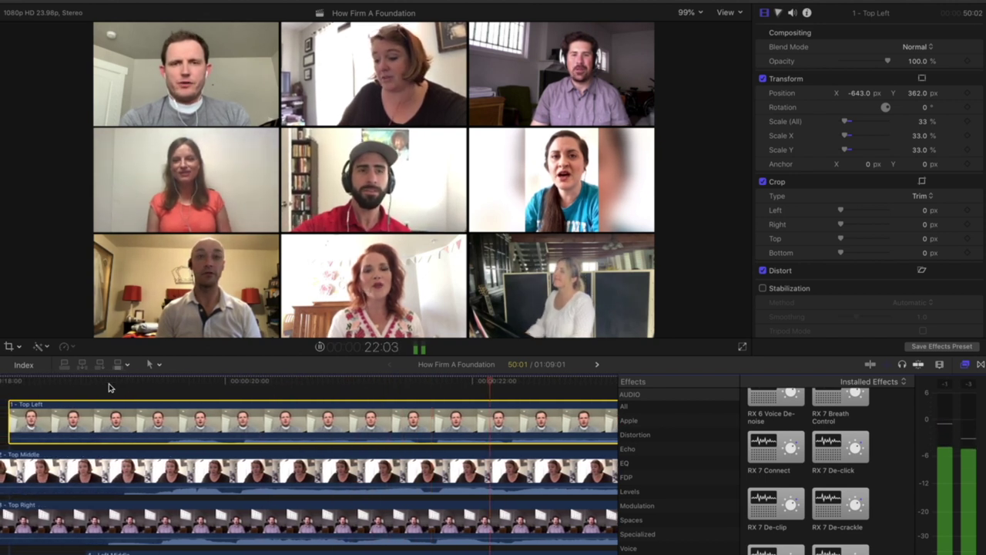
pyautogui.hscroll(-3, 62, 388)
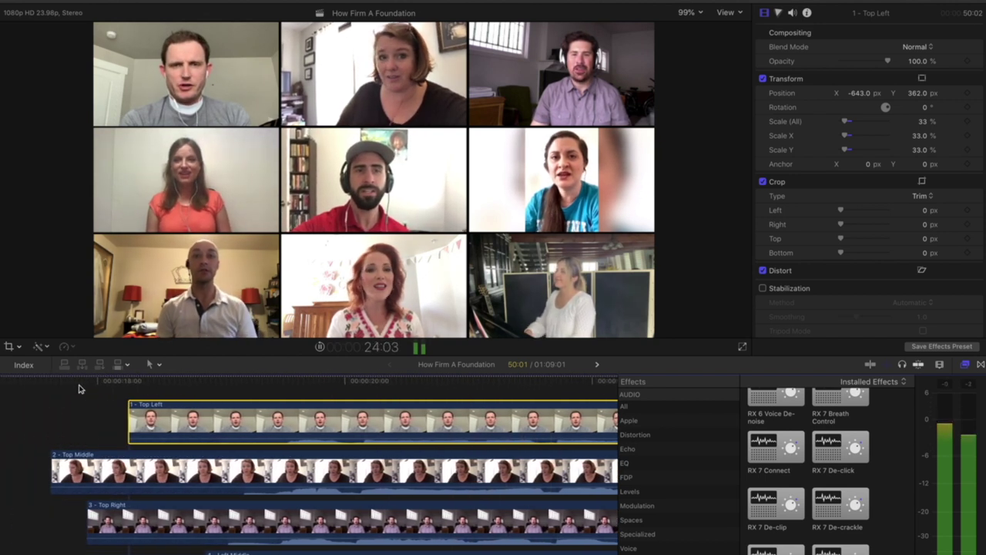
# Review the stacked clips' volume levels down to the piano track and set the 8 - Bottom Middle audio to -2 dB
pyautogui.hotkey('shift', 'z')
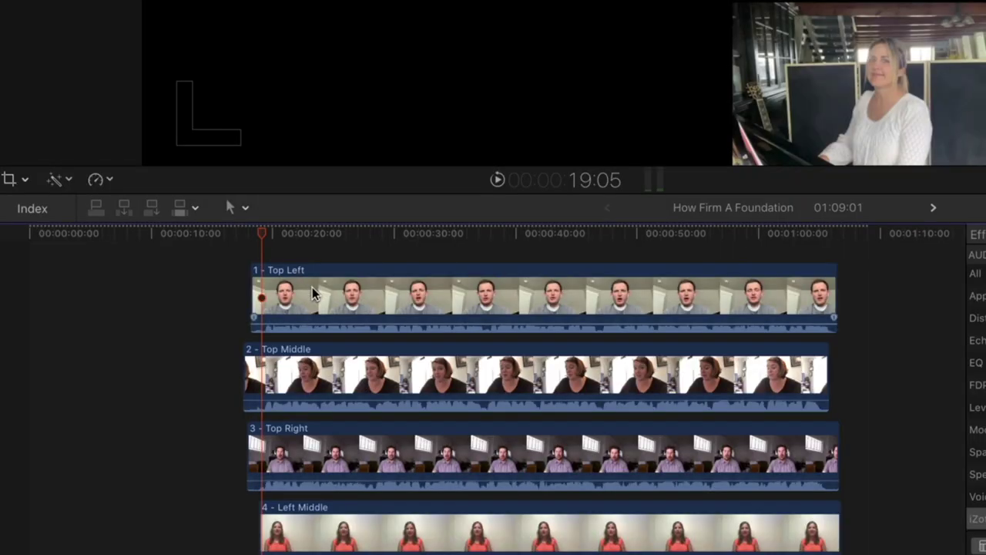
pyautogui.click(315, 302)
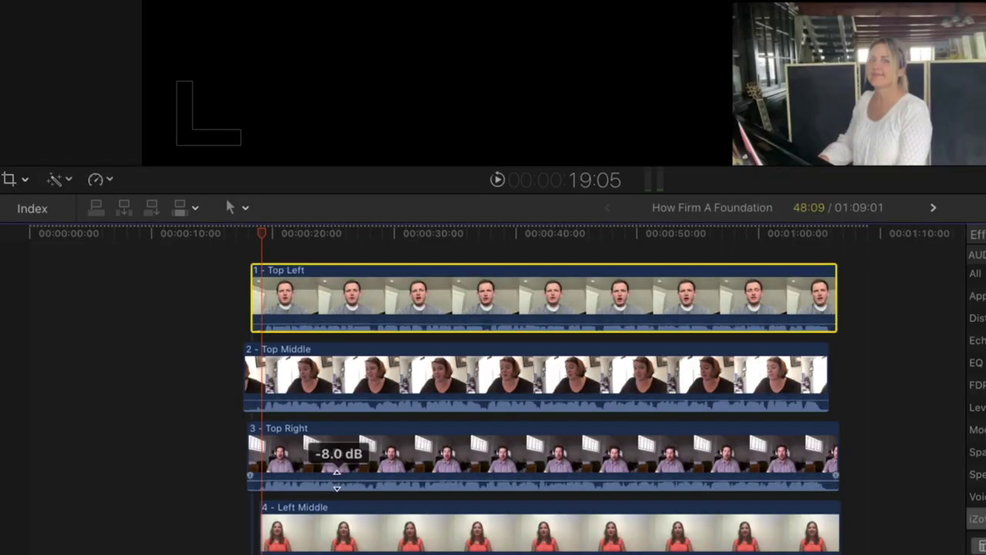
pyautogui.scroll(-5, 336, 470)
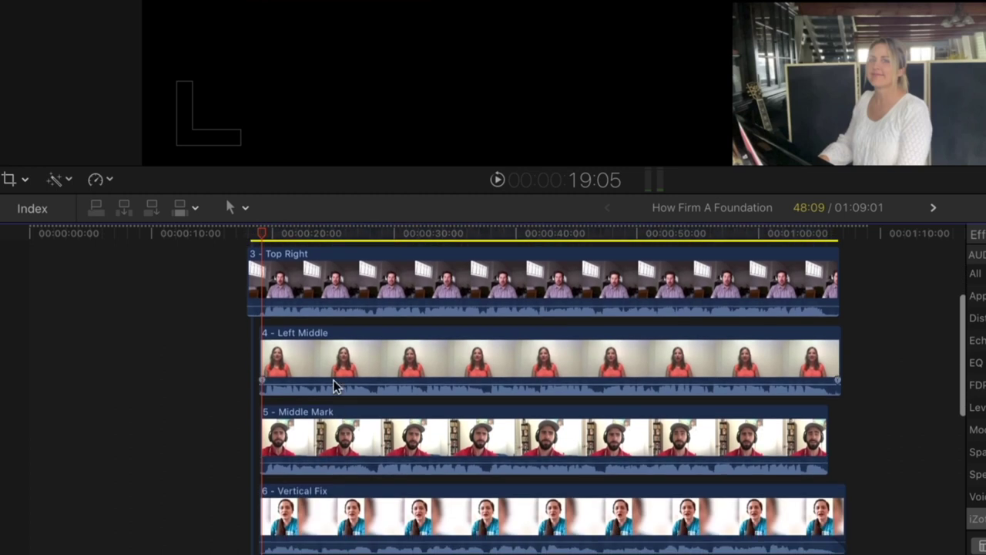
pyautogui.scroll(-4, 341, 454)
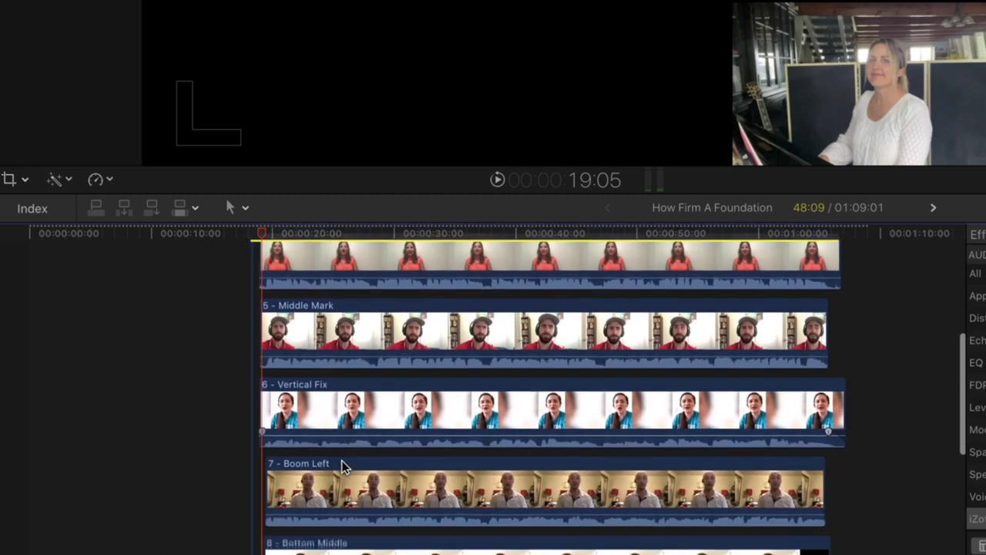
pyautogui.scroll(-2, 334, 400)
pyautogui.scroll(-2, 337, 406)
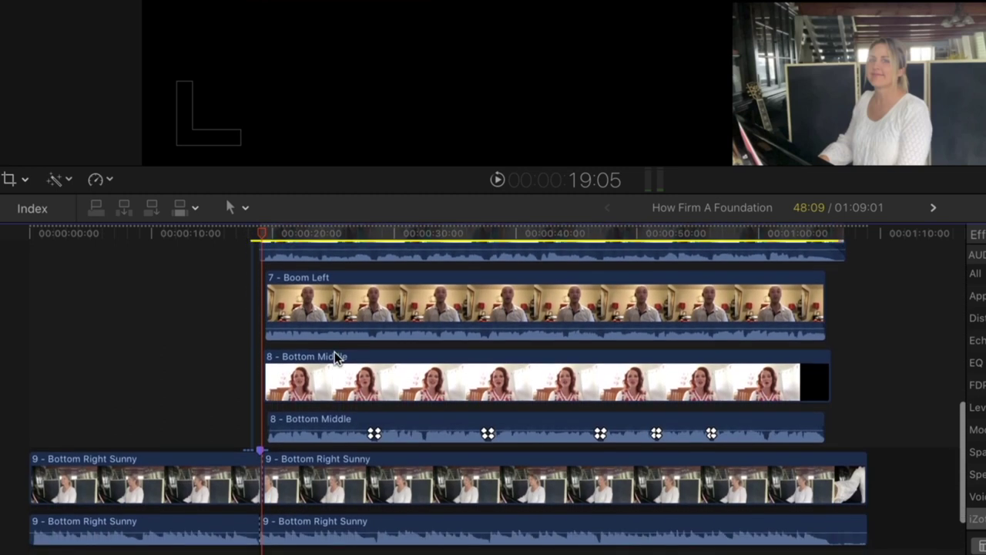
pyautogui.moveTo(339, 428); pyautogui.dragTo(337, 430)
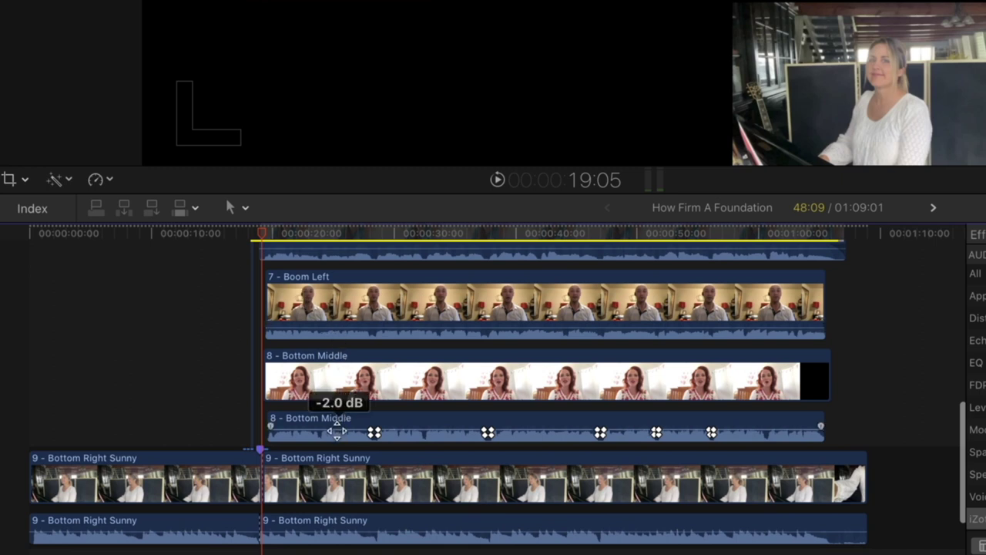
pyautogui.click(311, 383)
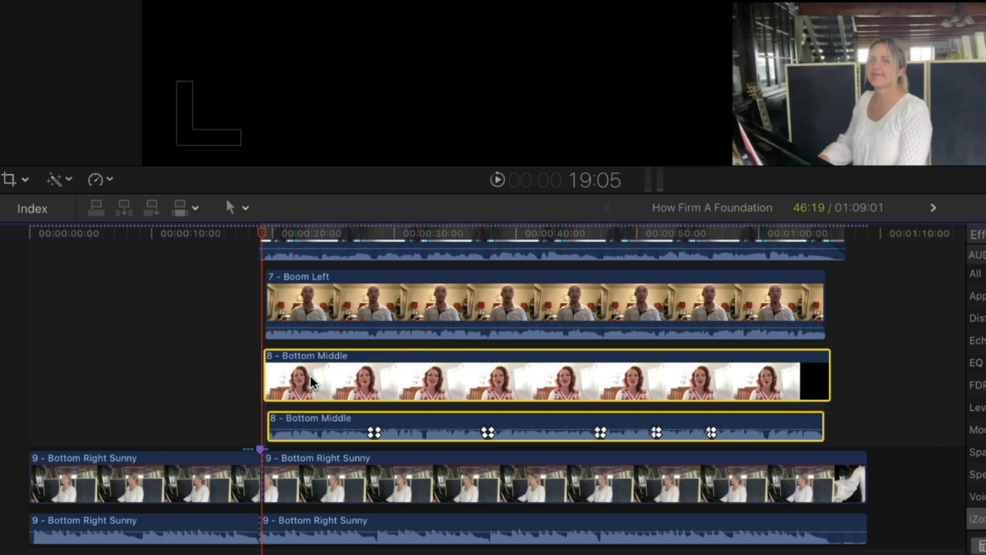
# Lower the volume of the 9 - Bottom Right Sunny audio from about 19 seconds, where the singing starts, to its end
pyautogui.press('t')
pyautogui.moveTo(266, 526); pyautogui.dragTo(869, 529)
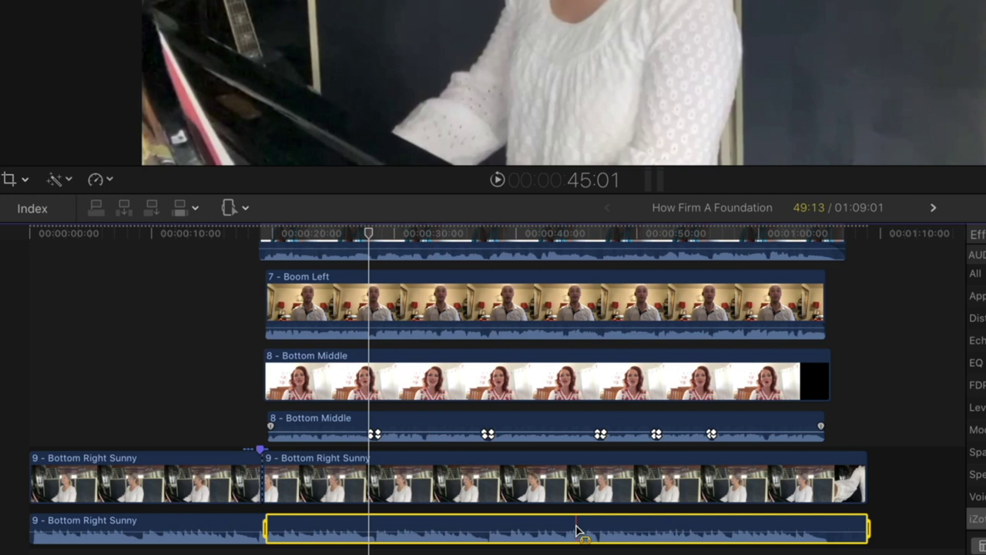
pyautogui.moveTo(569, 531); pyautogui.dragTo(569, 535)
pyautogui.click(235, 416)
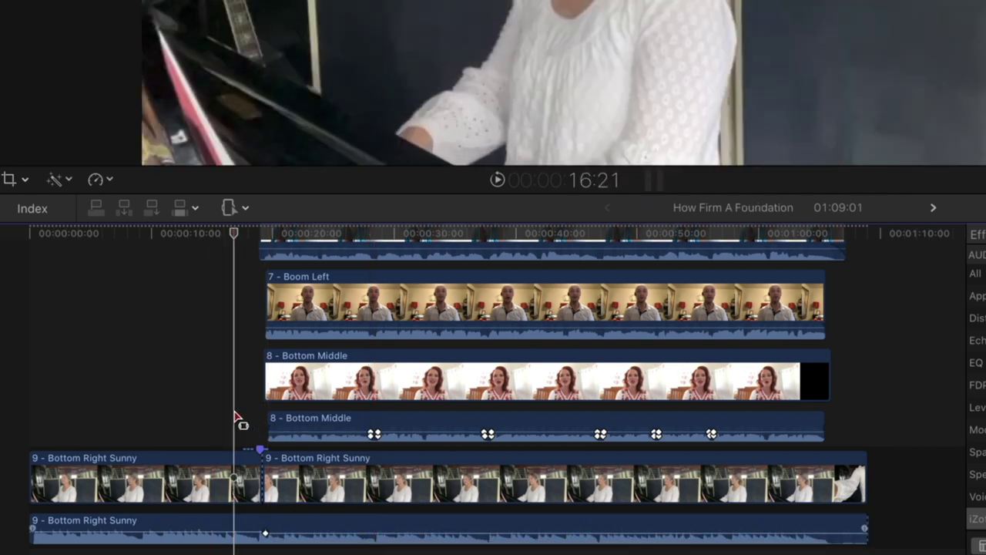
# Move the first volume keyframe on the 9 - Bottom Right Sunny audio earlier for a gradual dip, and play it from about 18:18
pyautogui.press('super+equal')
pyautogui.press('super+equal')
pyautogui.press('super+equal')
pyautogui.press('super+equal')
pyautogui.press('super+equal')
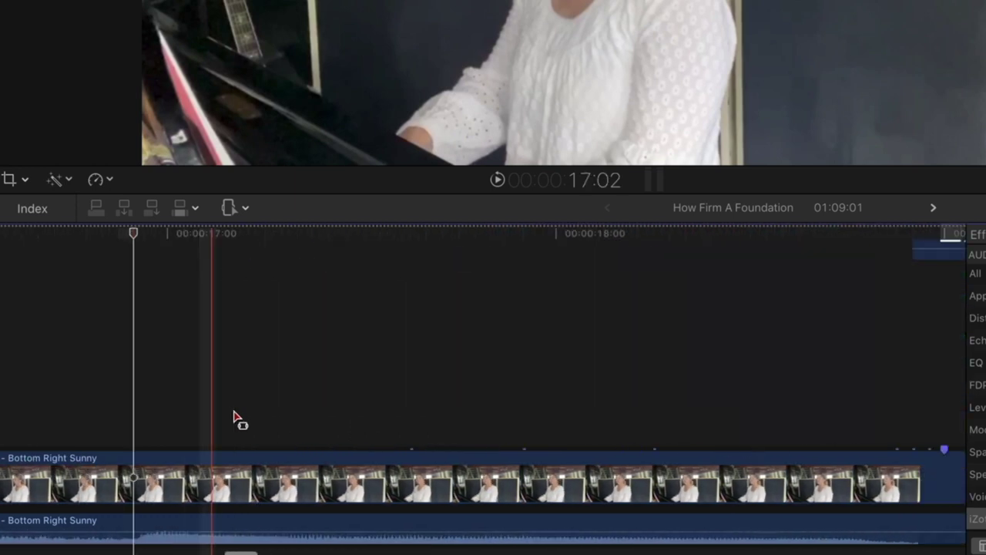
pyautogui.hscroll(4, 261, 439)
pyautogui.moveTo(486, 533)
pyautogui.moveTo(487, 533); pyautogui.dragTo(417, 532)
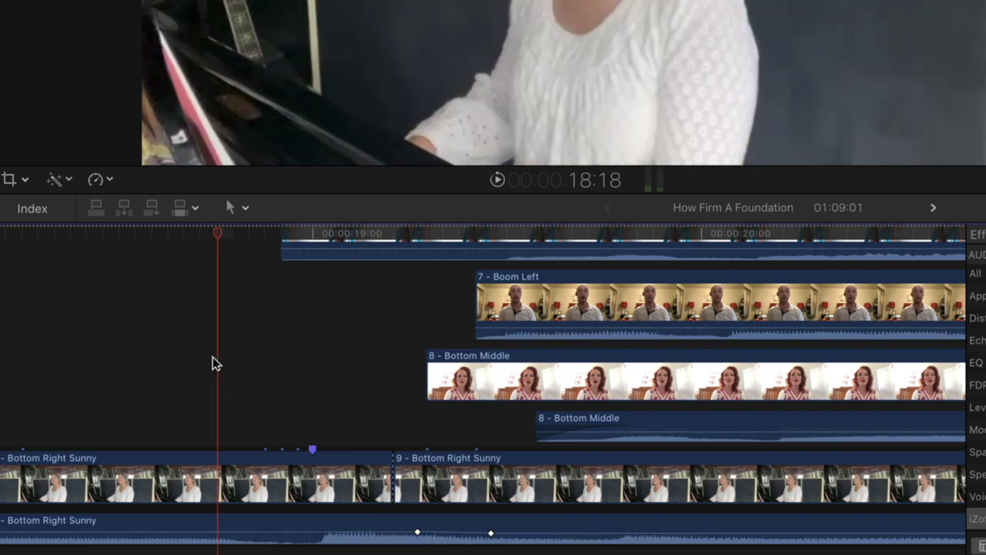
pyautogui.press('space')
pyautogui.click(191, 359)
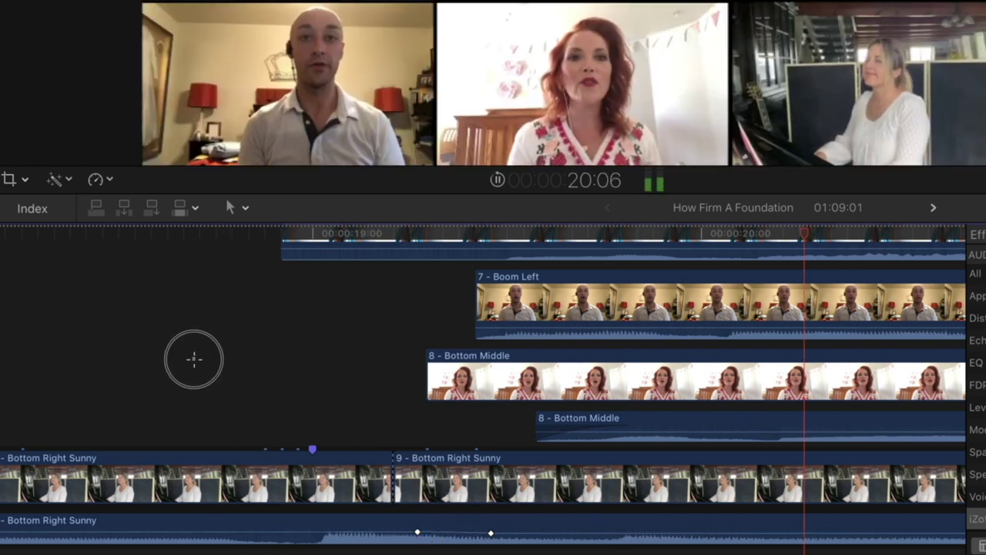
# Move both volume keyframes on the 9 - Bottom Right Sunny audio later, the first to about 19:11, and replay the dip from 18:20
pyautogui.press('space')
pyautogui.moveTo(464, 532); pyautogui.dragTo(539, 532)
pyautogui.click(299, 387)
pyautogui.press('space')
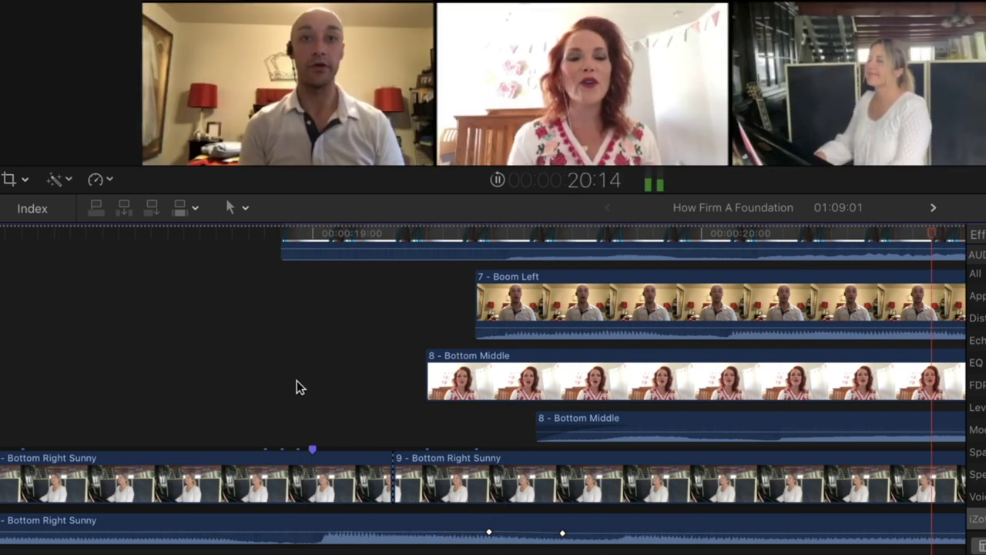
pyautogui.press('space')
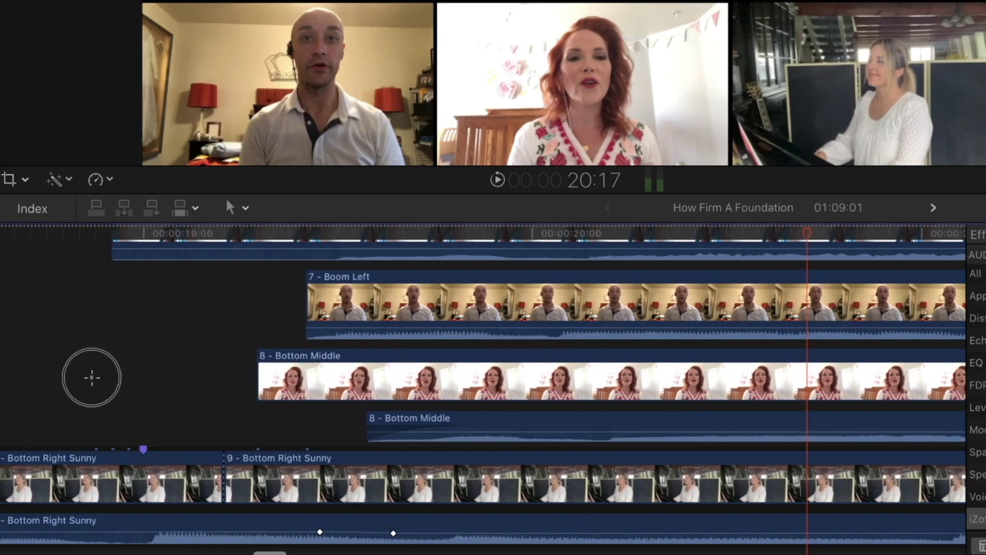
pyautogui.click(92, 377)
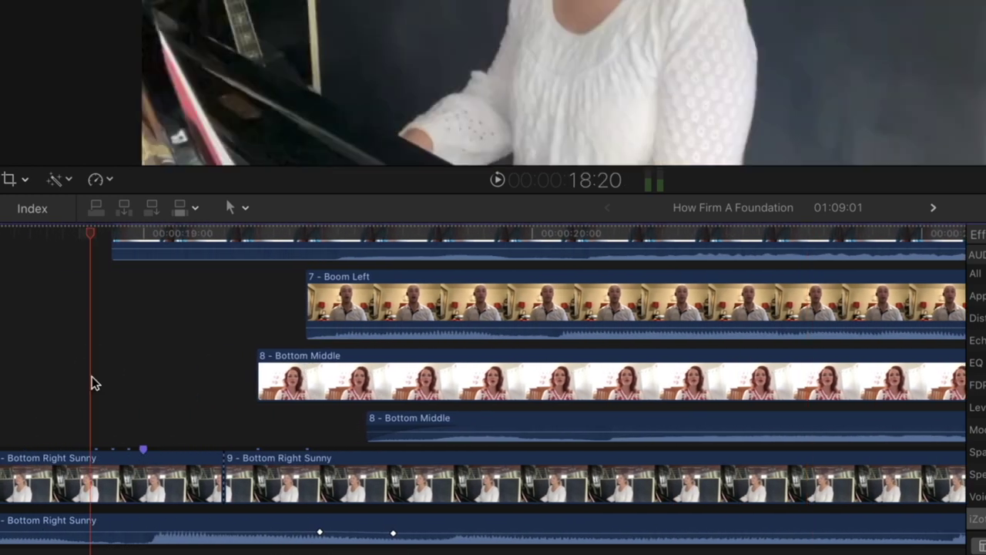
pyautogui.hscroll(-3, 91, 377)
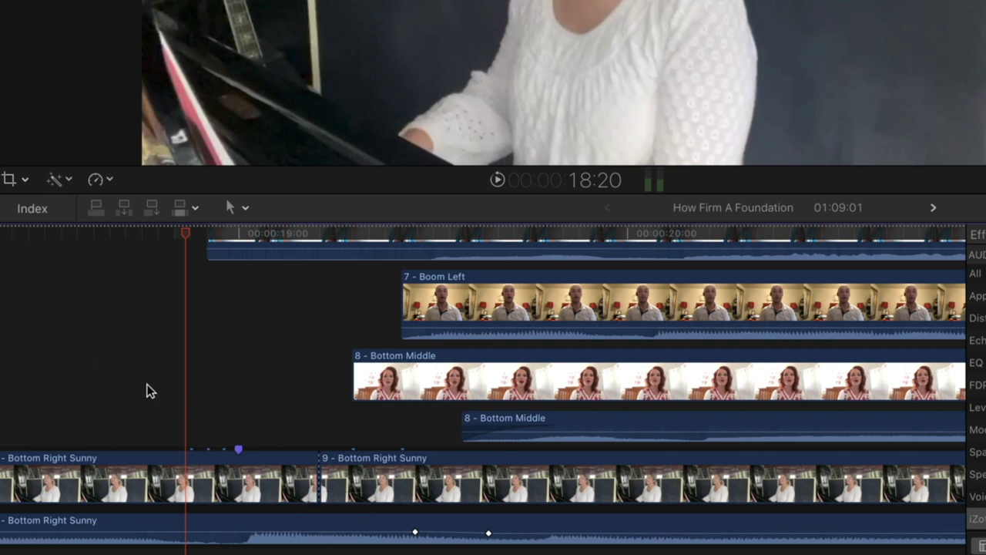
pyautogui.press('space')
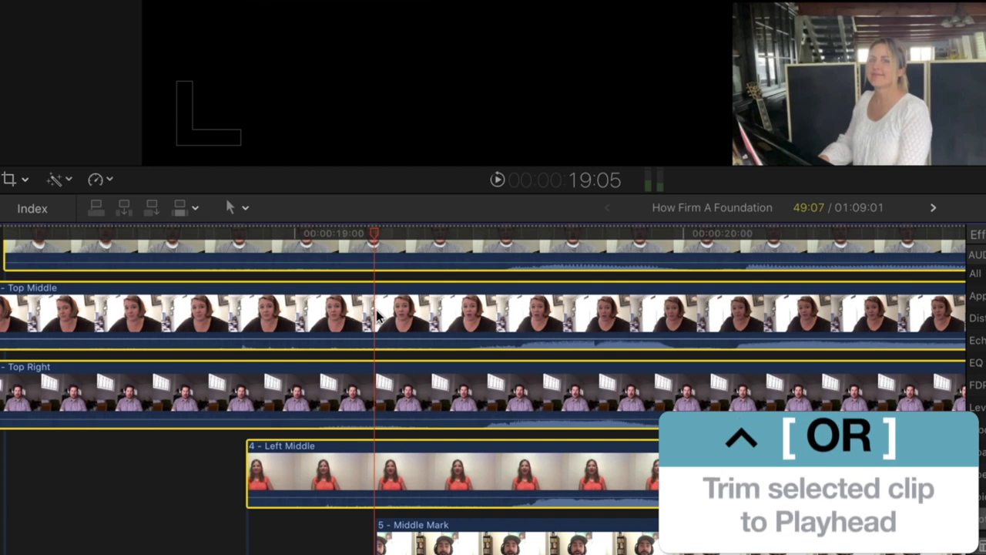
# Trim the starts of the 1 - Top Left through 4 - Left Middle clips to 19:05 and play the choir entry from about 19:00
pyautogui.hotkey('alt', '[')
pyautogui.scroll(-5, 370, 323)
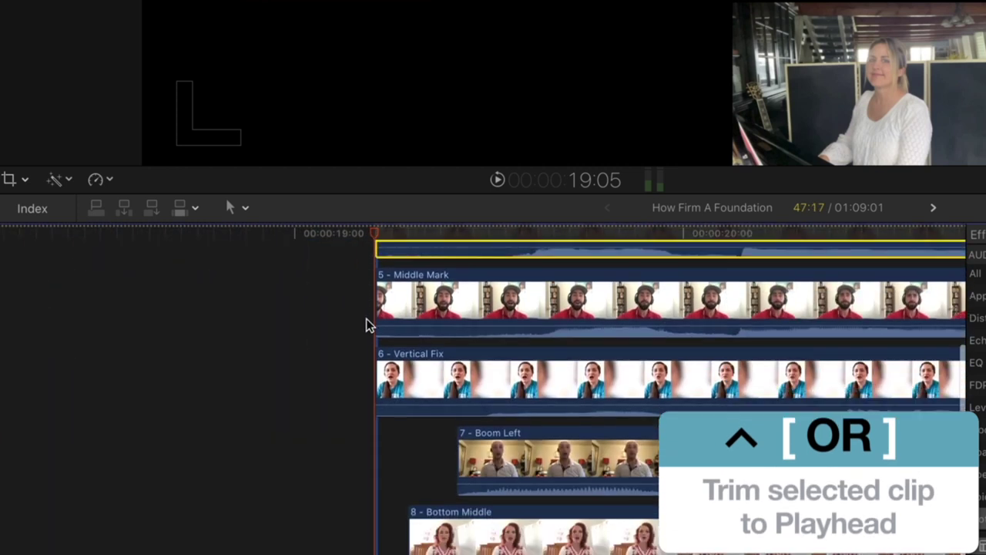
pyautogui.scroll(-5, 368, 323)
pyautogui.click(323, 324)
pyautogui.press('space')
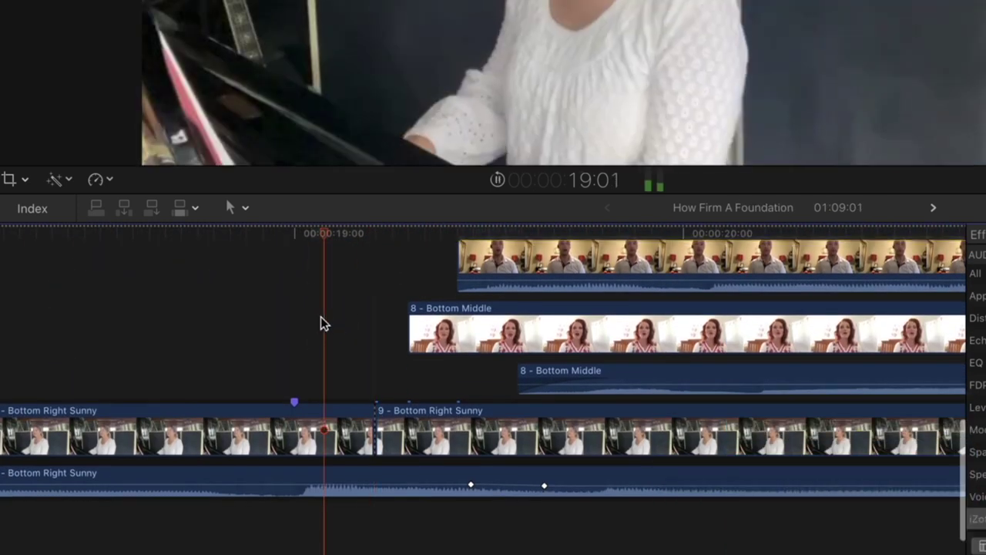
pyautogui.scroll(2, 322, 322)
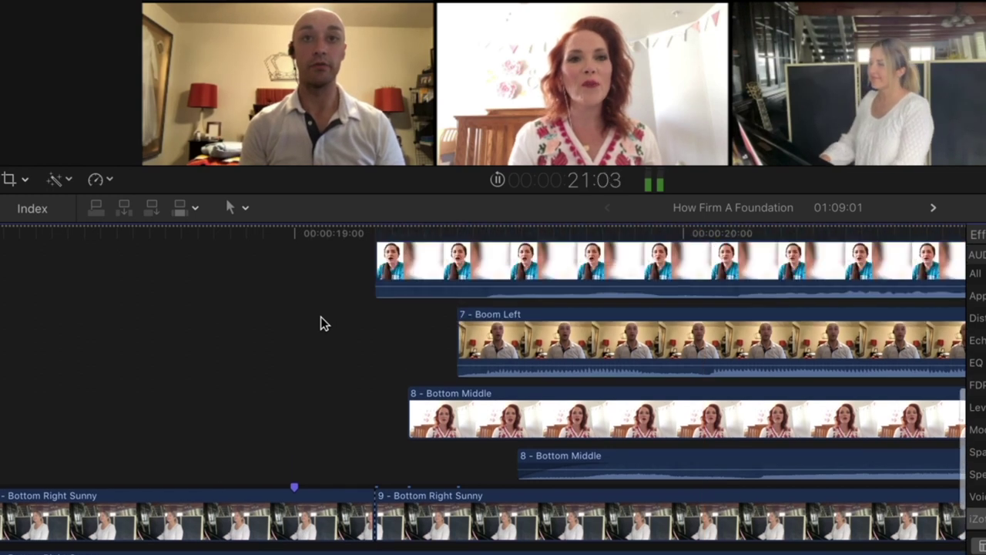
pyautogui.scroll(3, 320, 317)
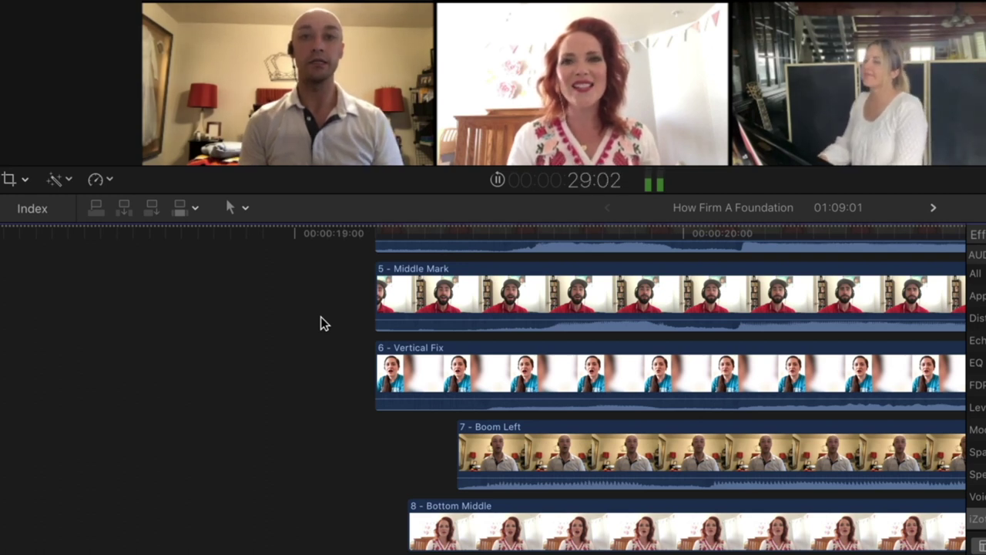
pyautogui.press('space')
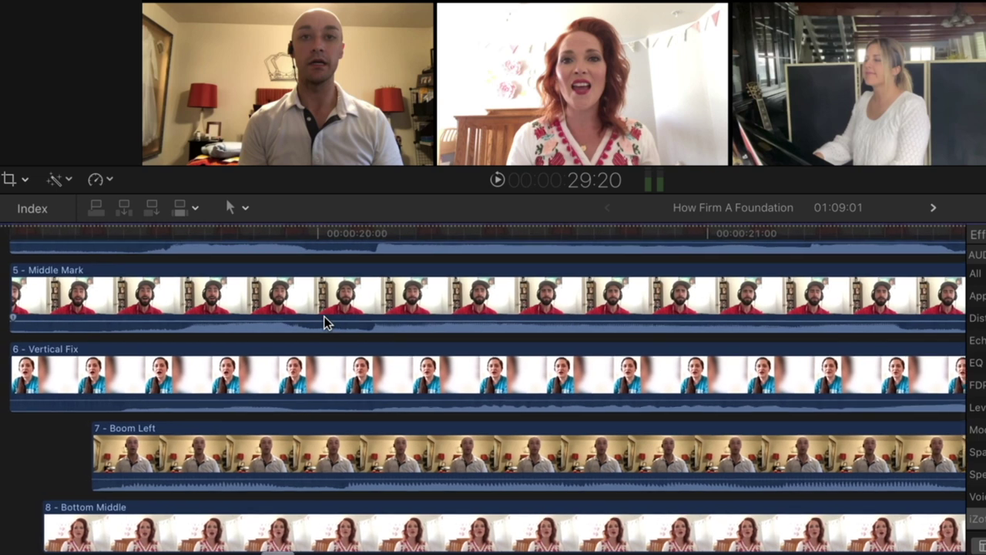
# Expand the 1 - Top Left clip's audio, trim its start to just before the singing and add a 00:01.32 fade-in
pyautogui.hscroll(-5, 323, 322)
pyautogui.scroll(3, 323, 322)
pyautogui.scroll(5, 323, 322)
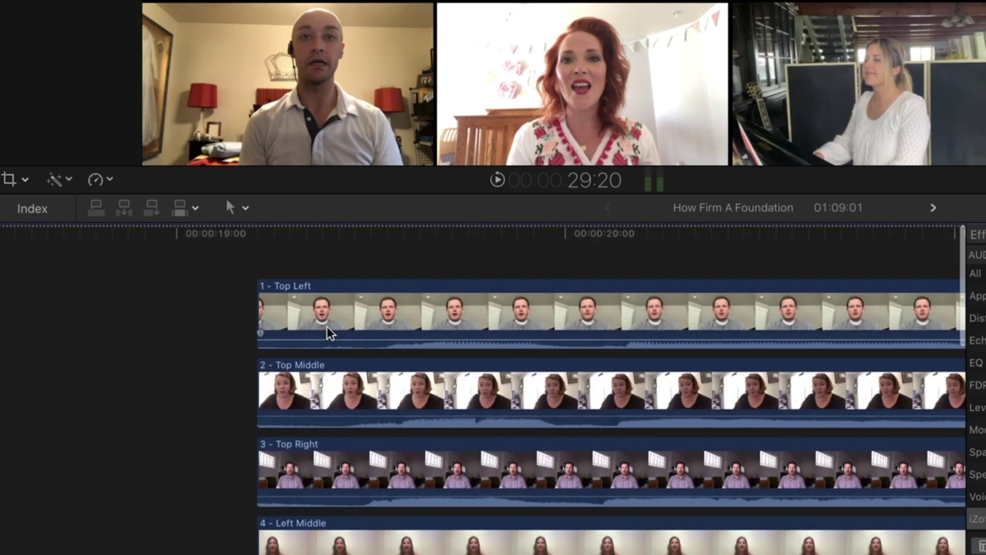
pyautogui.doubleClick(333, 352)
pyautogui.moveTo(263, 342); pyautogui.dragTo(397, 335)
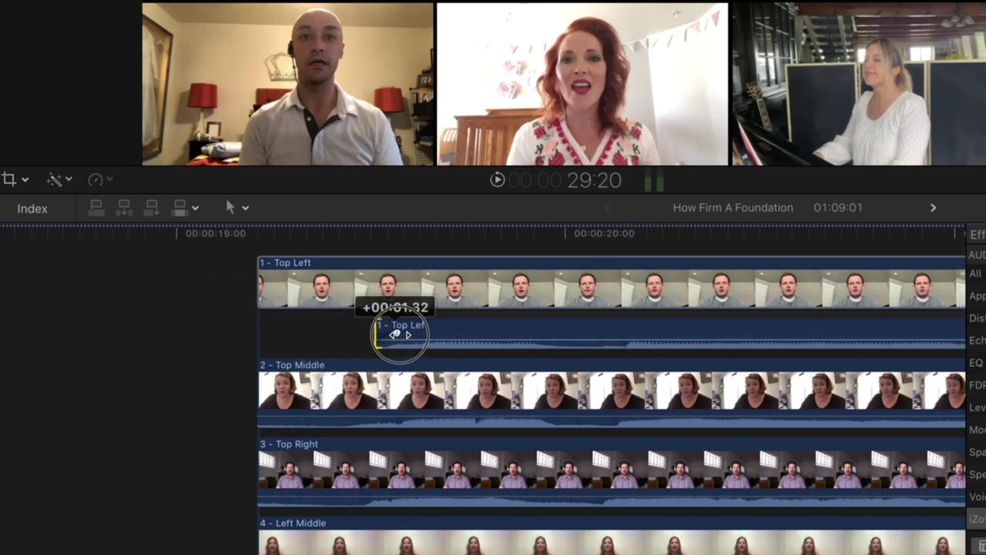
# Trim the 2 - Top Middle audio to just before the singing with a short fade-in, and collapse the expanded audio of both top clips
pyautogui.click(320, 423)
pyautogui.hotkey('ctrl', 's')
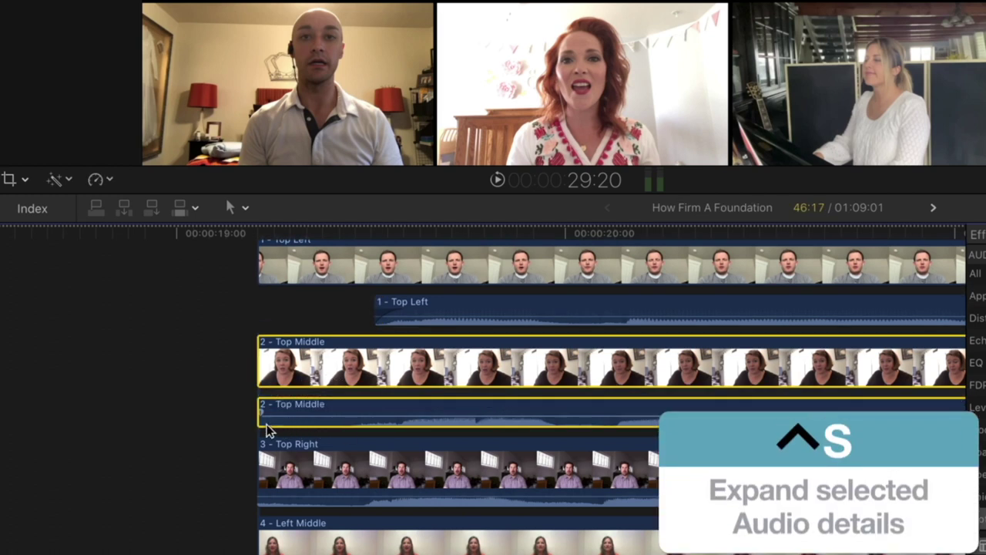
pyautogui.moveTo(261, 414); pyautogui.dragTo(394, 414)
pyautogui.hotkey('ctrl', 's')
pyautogui.scroll(-2, 328, 442)
pyautogui.click(452, 267)
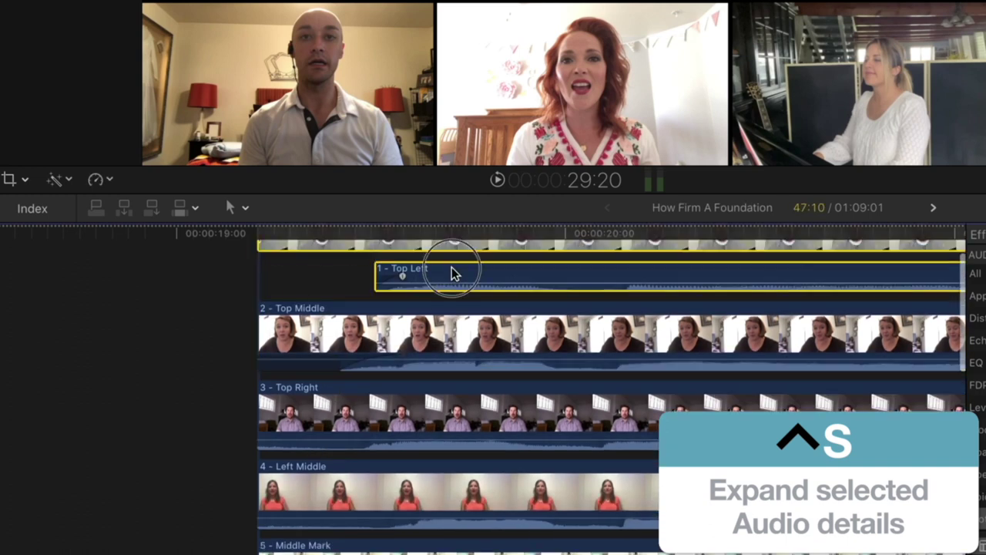
pyautogui.hotkey('ctrl', 's')
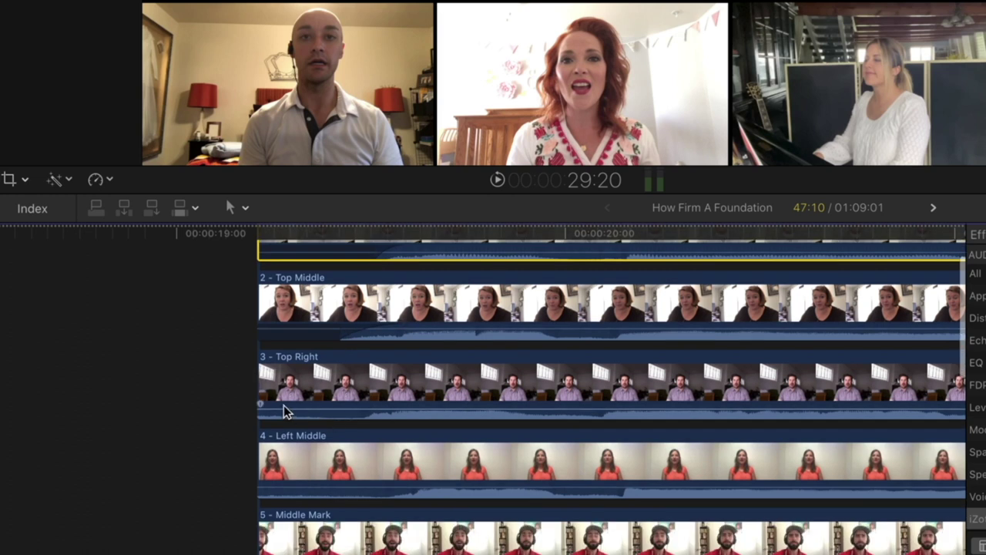
# Trim the start of the 3 - Top Right audio to about 19:11 with a short fade-in, and collapse its expanded audio
pyautogui.click(289, 412)
pyautogui.hotkey('ctrl', 's')
pyautogui.moveTo(261, 416); pyautogui.dragTo(355, 408)
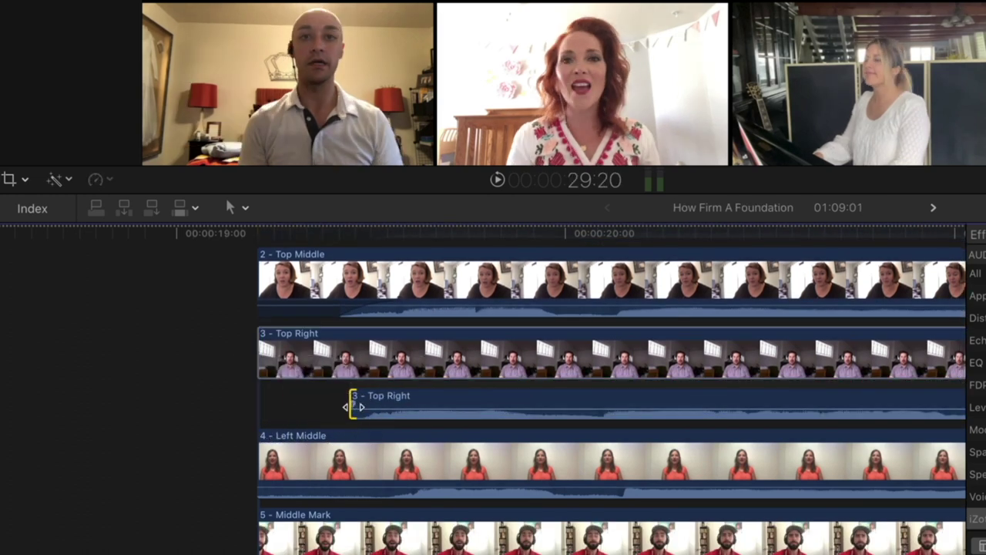
pyautogui.scroll(-1, 346, 413)
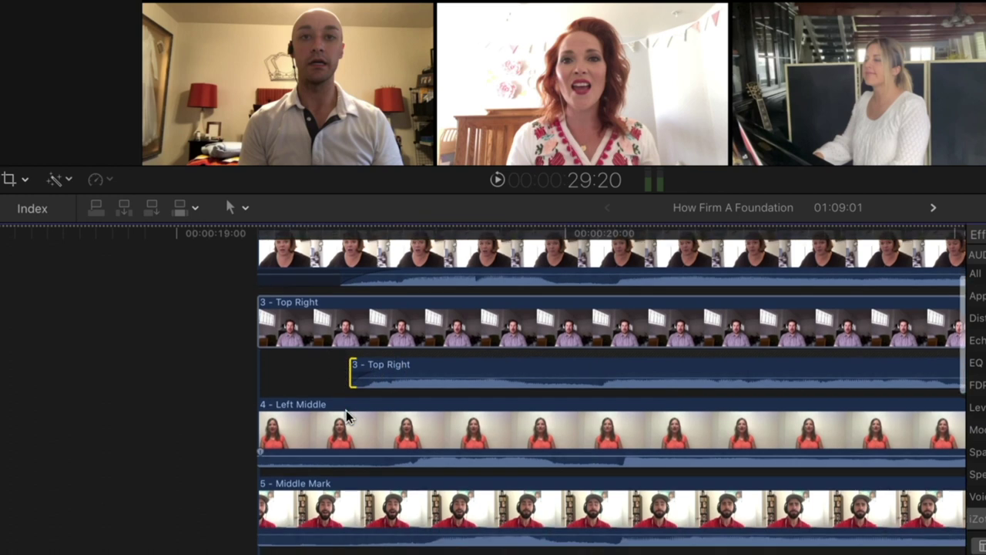
pyautogui.click(384, 385)
pyautogui.hotkey('ctrl', 's')
pyautogui.scroll(-2, 324, 409)
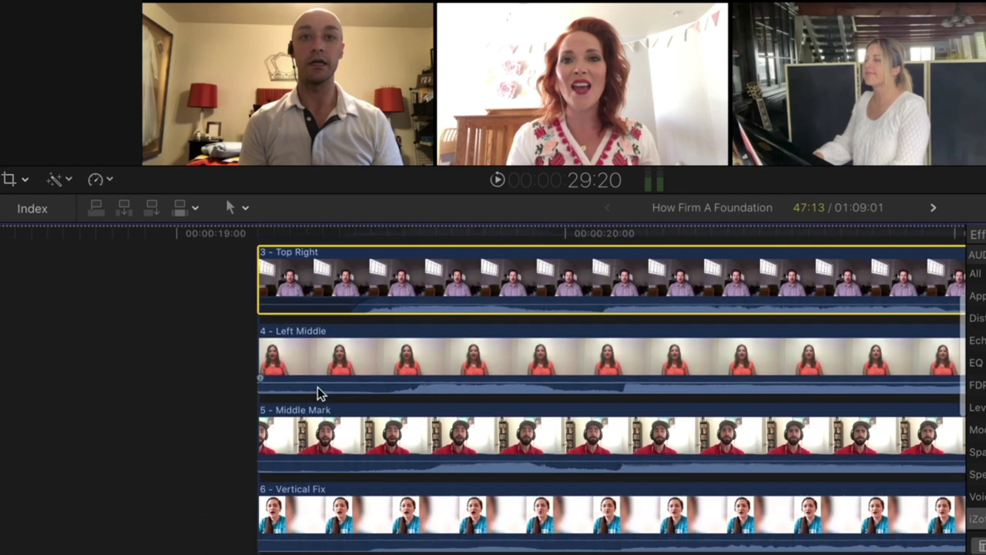
# Trim the start of the 4 - Left Middle audio to about 19:13 with a short fade-in, and collapse its expanded audio
pyautogui.click(317, 386)
pyautogui.hotkey('ctrl', 's')
pyautogui.moveTo(263, 387); pyautogui.dragTo(404, 380)
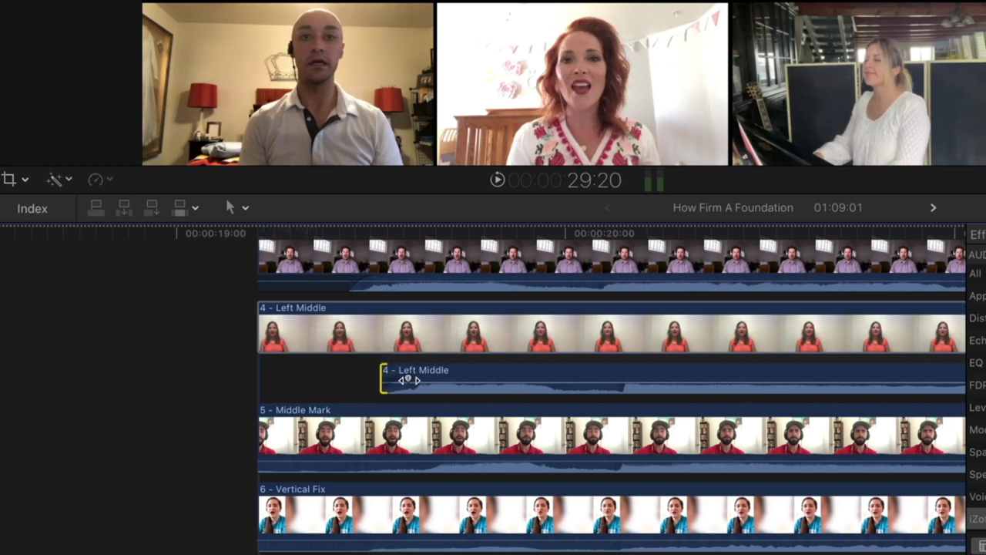
pyautogui.doubleClick(407, 388)
pyautogui.scroll(-2, 366, 403)
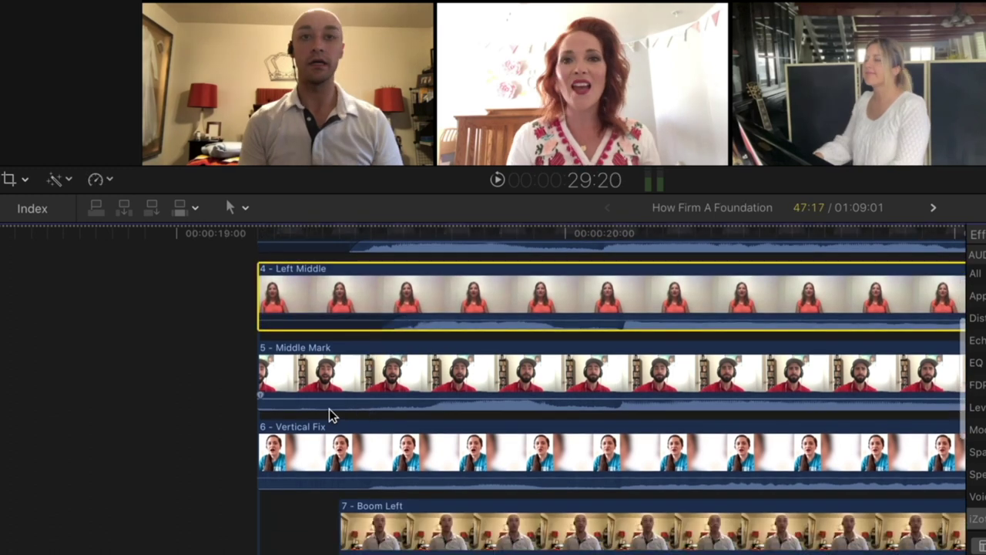
# Expand the 5 - Middle Mark audio, trim its start to just before the singing and add a 00:02.35 fade-in
pyautogui.doubleClick(333, 398)
pyautogui.moveTo(271, 403); pyautogui.dragTo(453, 389)
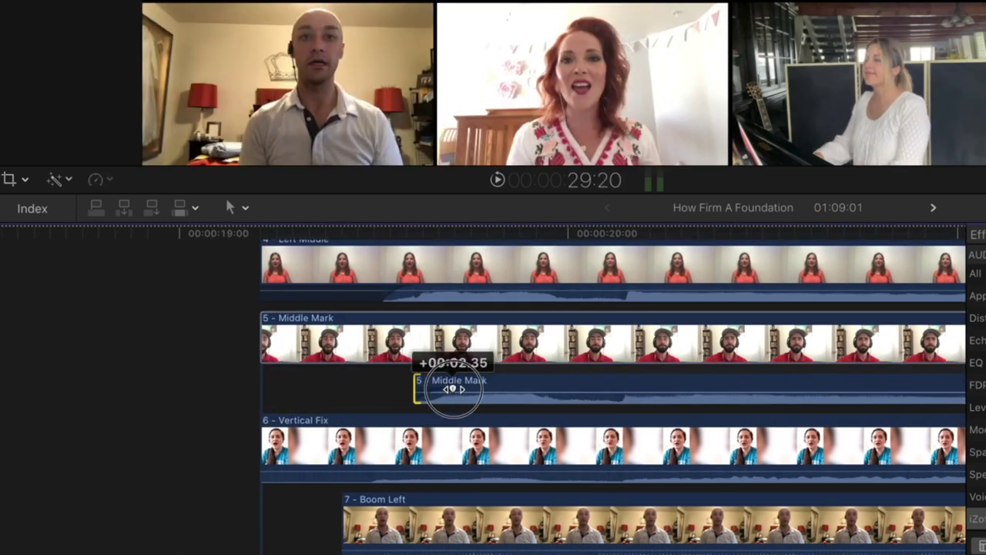
pyautogui.scroll(-5, 268, 403)
# Trim the start of the 6 - Vertical Fix audio to just before the singing, and add a short fade-in to the 7 - Boom Left audio
pyautogui.doubleClick(429, 335)
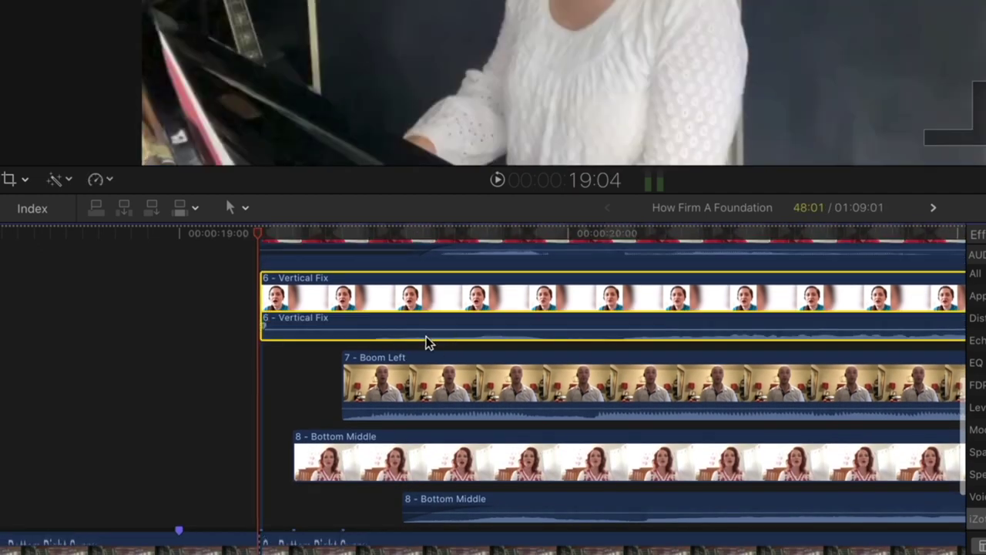
pyautogui.moveTo(264, 340); pyautogui.dragTo(354, 328)
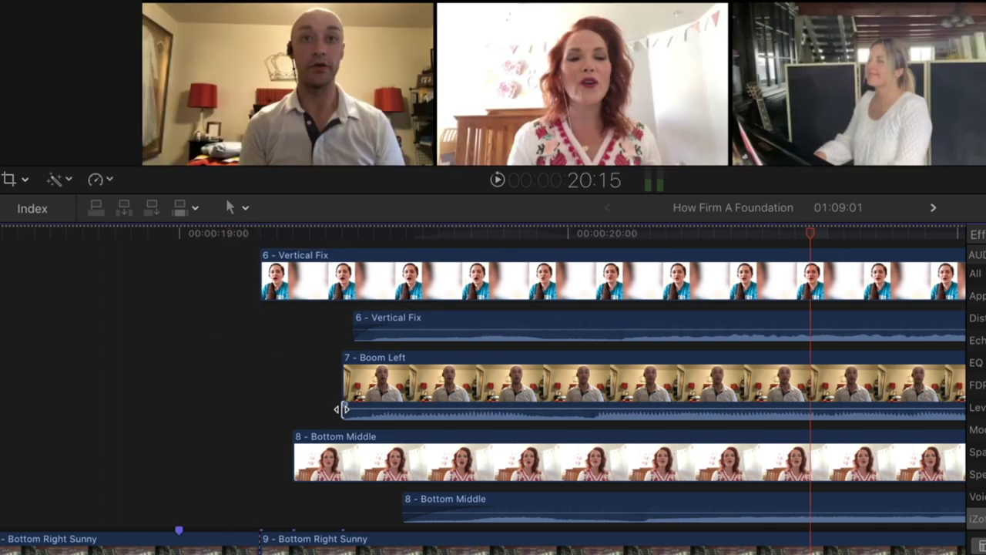
pyautogui.moveTo(345, 405); pyautogui.dragTo(369, 405)
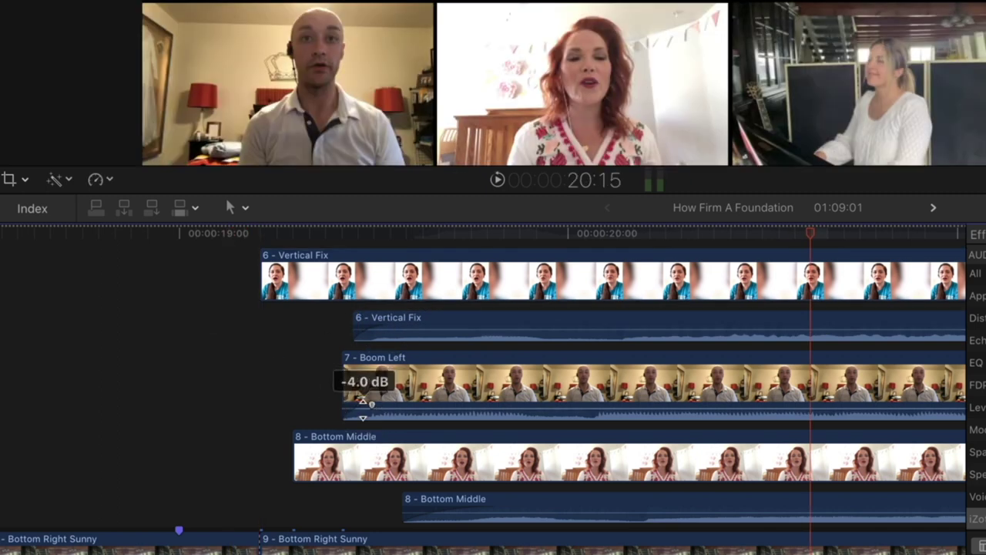
pyautogui.scroll(-3, 362, 431)
pyautogui.scroll(3, 176, 416)
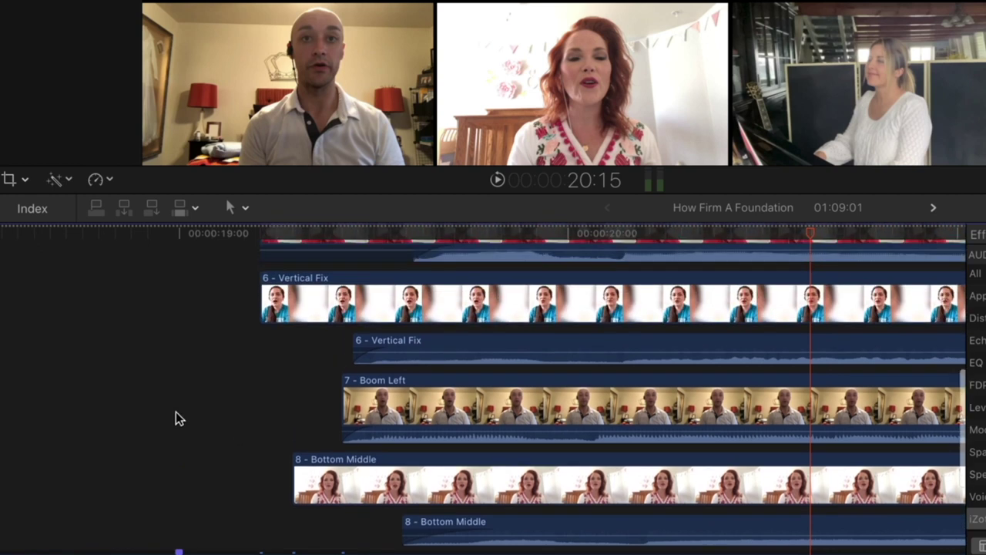
# Add a fade-out of about 1.2 seconds to the end of the 9 - Bottom Right Sunny audio and play the ending
pyautogui.click(175, 418)
pyautogui.hotkey('shift', 'z')
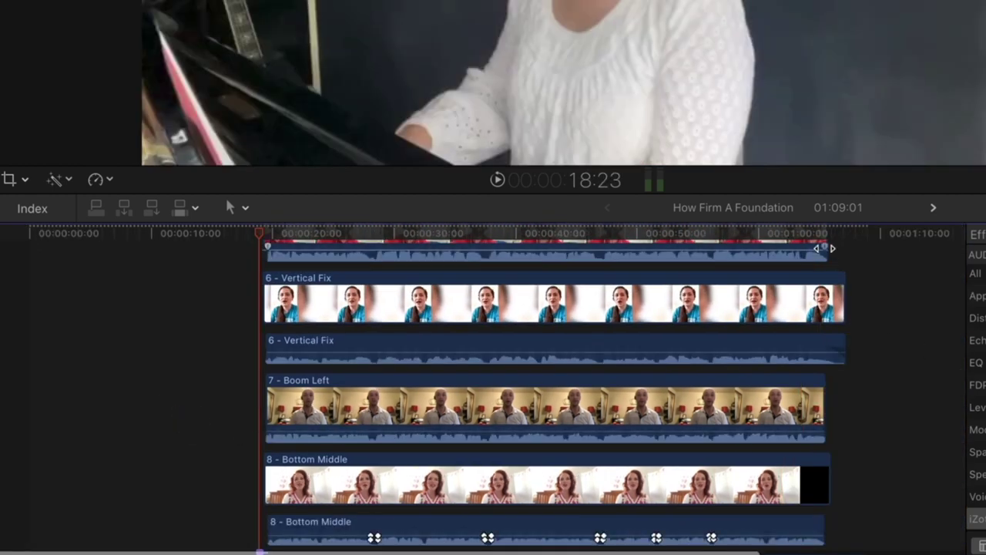
pyautogui.click(779, 234)
pyautogui.press('super+equal')
pyautogui.scroll(-5, 772, 240)
pyautogui.hscroll(5, 772, 241)
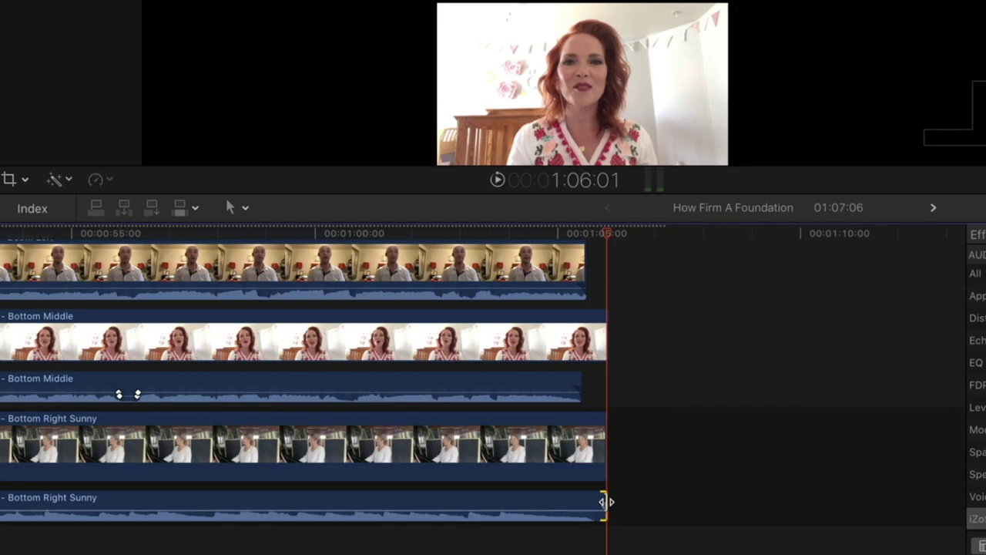
pyautogui.moveTo(602, 502); pyautogui.dragTo(542, 505)
pyautogui.press('space')
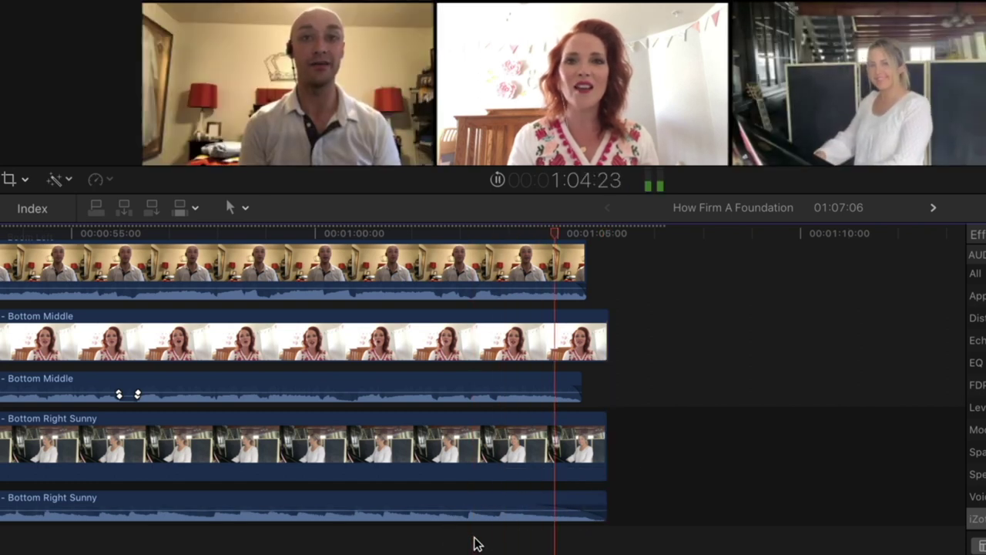
pyautogui.press('space')
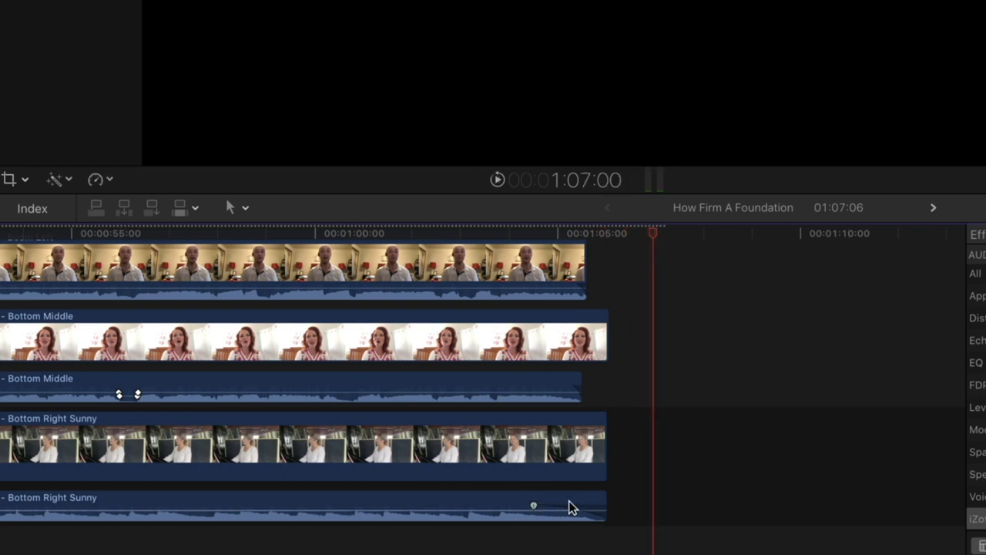
# Place the playhead at 1:06:01, exactly at the end of the 9 - Bottom Right Sunny clip, checking the final frames one by one
pyautogui.click(634, 497)
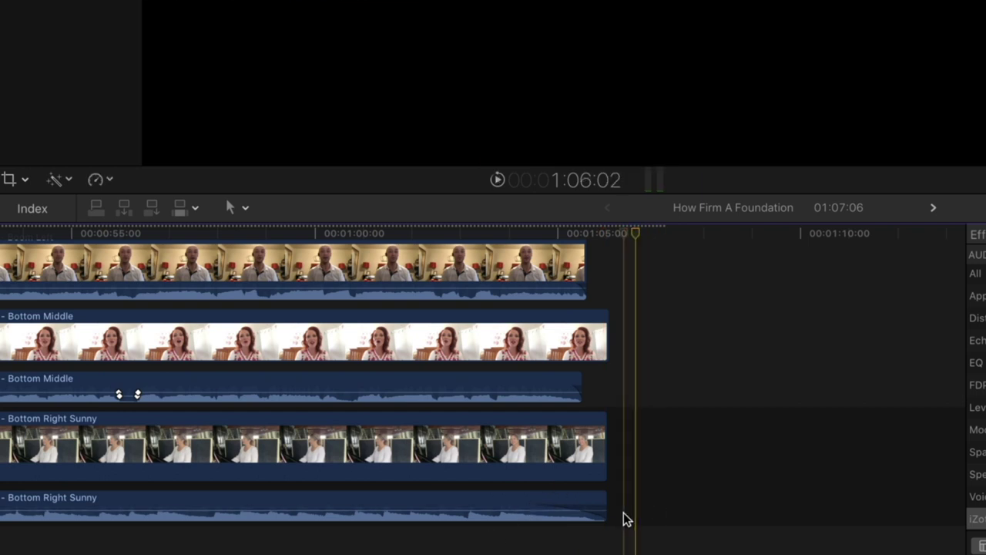
pyautogui.press('Left')
pyautogui.press('Right')
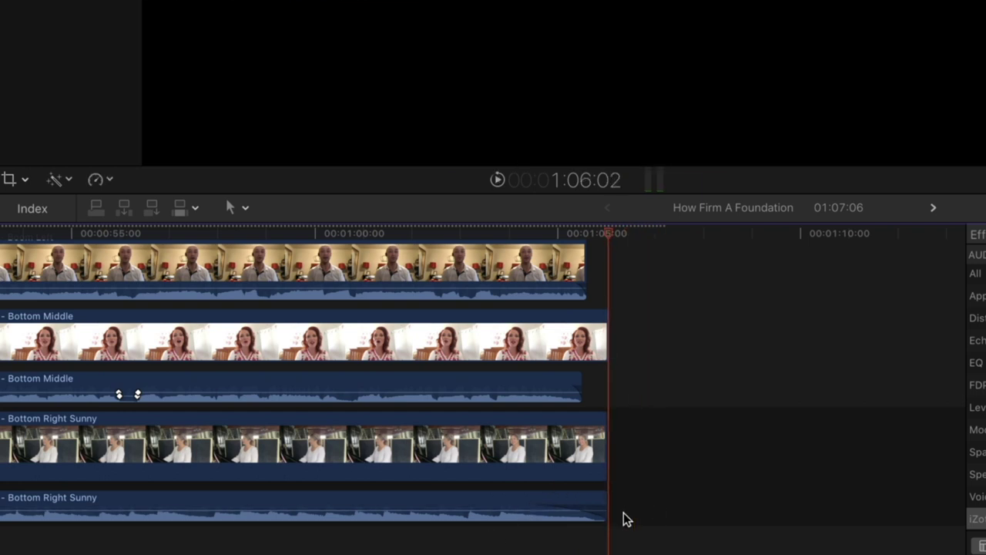
pyautogui.press('Left')
pyautogui.press('Left')
pyautogui.press('Left')
pyautogui.press('Left')
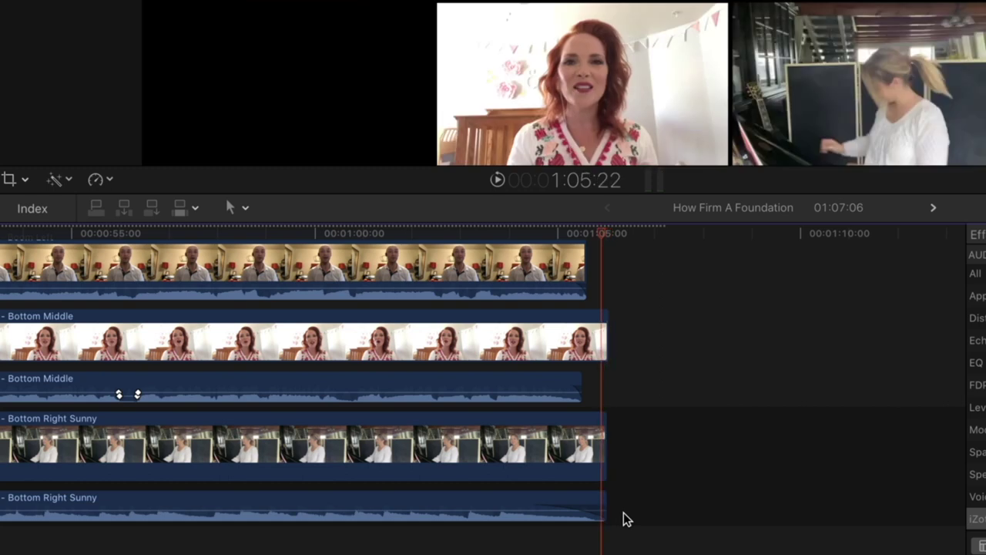
pyautogui.press('Right')
pyautogui.press('Right')
pyautogui.press('Right')
pyautogui.press('Left')
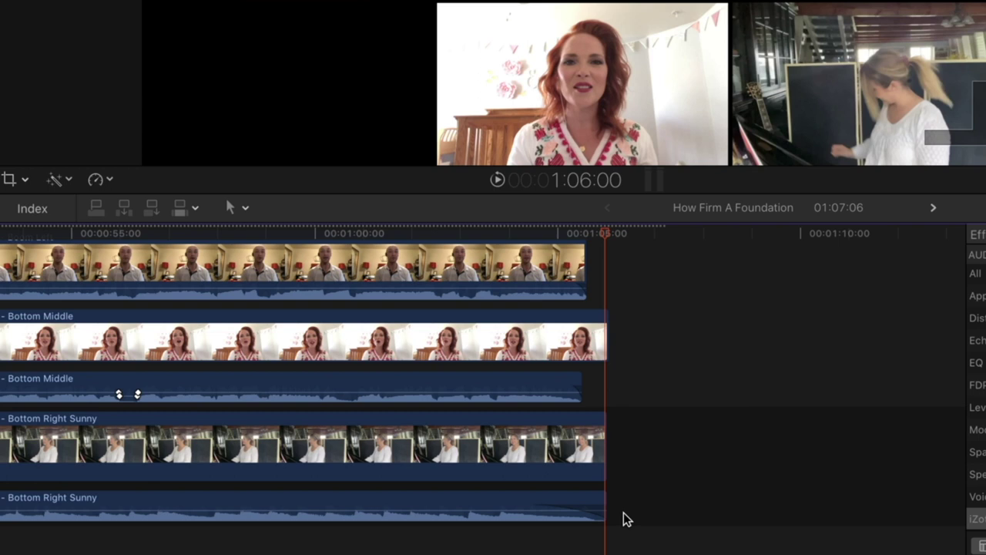
pyautogui.press('super+equal')
pyautogui.press('Right')
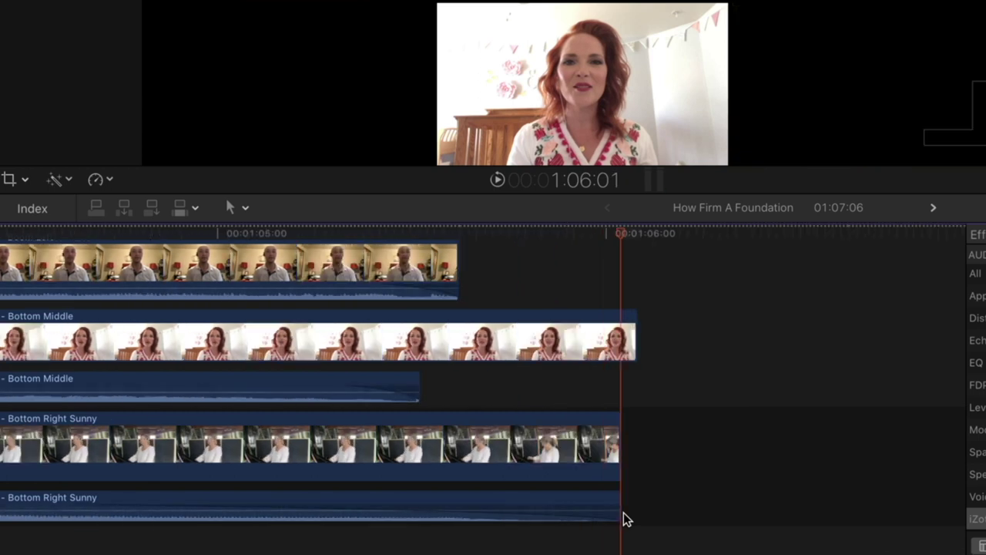
# Select the stacked clips that extend past the end of the piano clip and trim their ends to 1:06:01
pyautogui.scroll(5, 624, 519)
pyautogui.scroll(-3, 625, 520)
pyautogui.moveTo(632, 462); pyautogui.dragTo(568, 226)
pyautogui.hotkey('alt', ']')
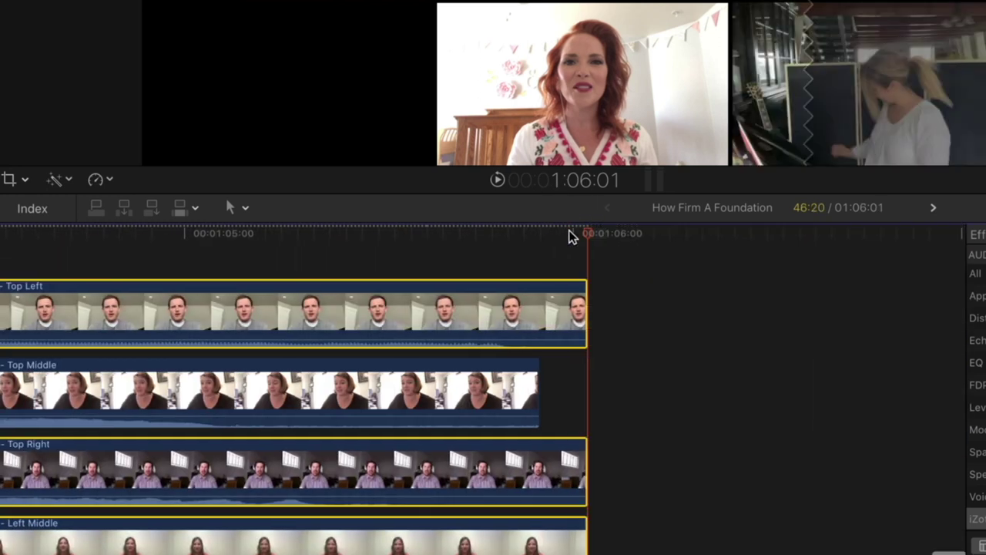
# Check the trimmed ends of the lower stacked clips, and deselect them
pyautogui.scroll(-10, 571, 254)
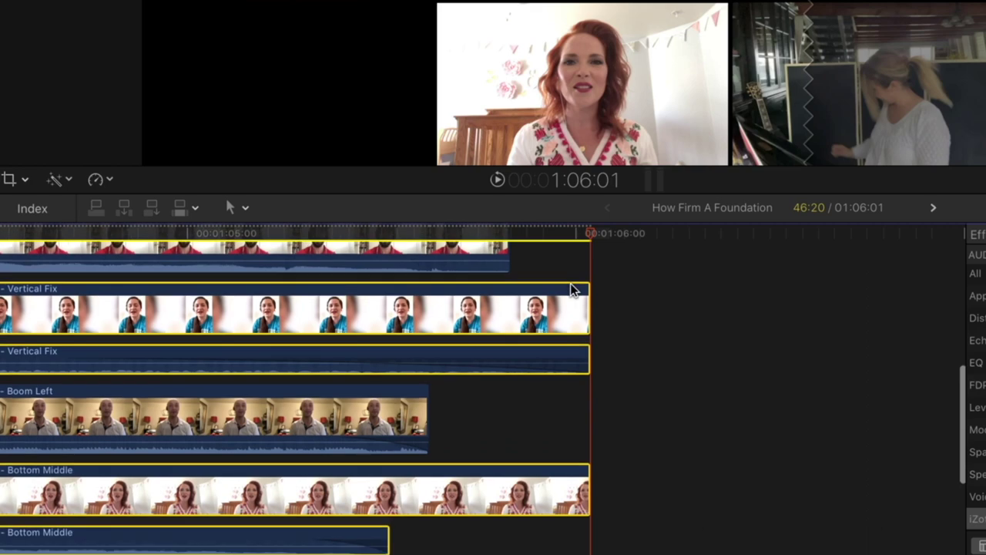
pyautogui.scroll(-2, 460, 392)
pyautogui.click(464, 388)
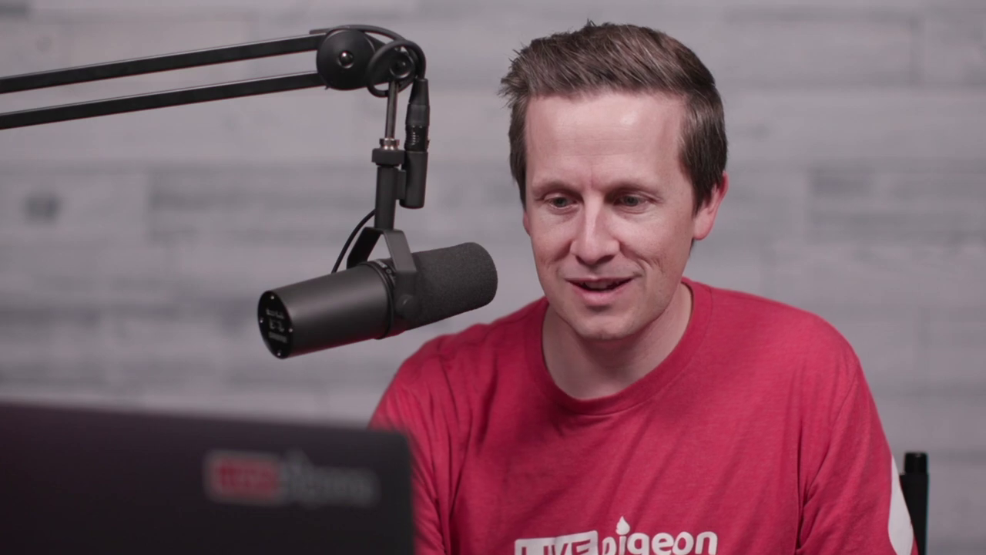
# Lower a 13-frame section of the Top Left audio starting near 28:06 to about -24 dB, and play it back
pyautogui.moveTo(336, 316); pyautogui.dragTo(444, 318)
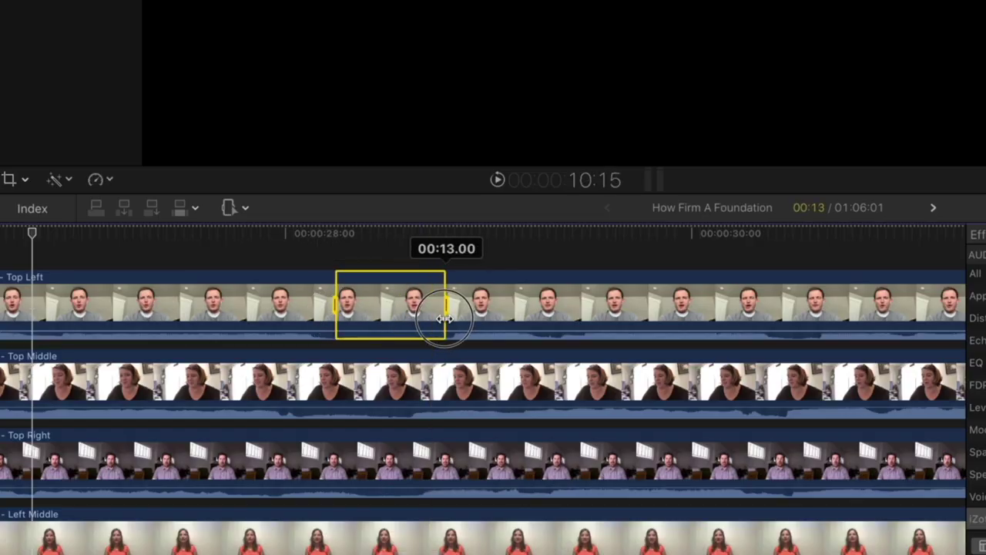
pyautogui.moveTo(387, 330); pyautogui.dragTo(389, 334)
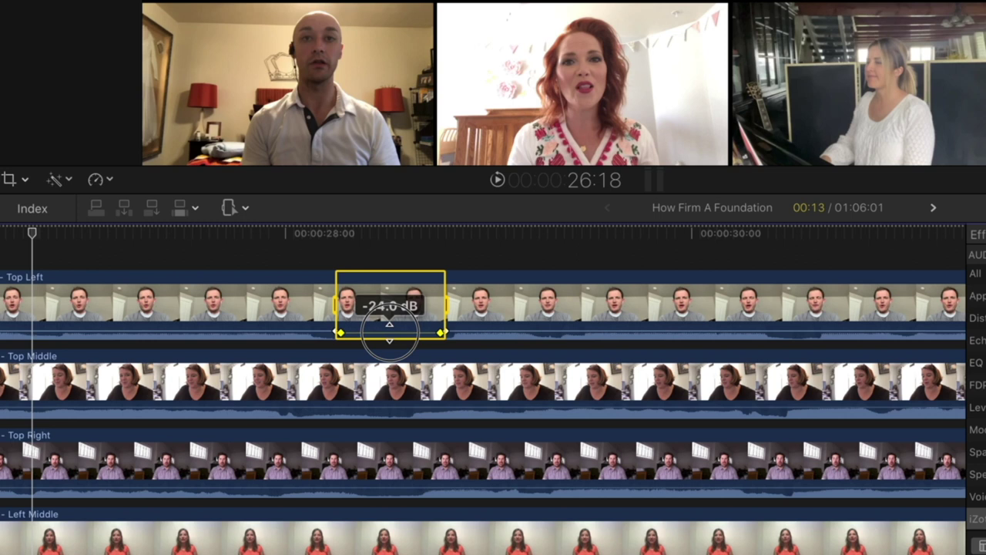
pyautogui.moveTo(389, 331); pyautogui.dragTo(389, 333)
pyautogui.click(177, 251)
pyautogui.press('space')
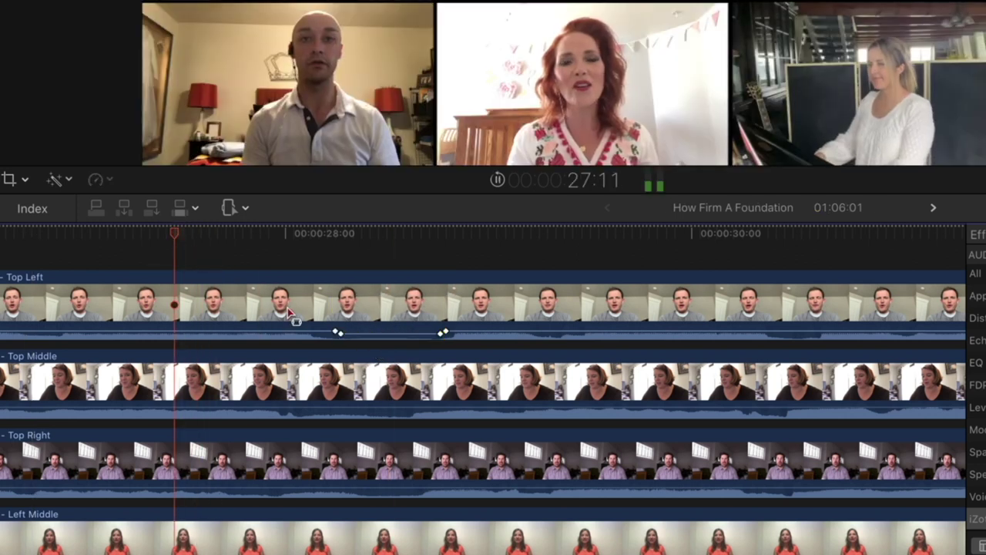
pyautogui.press('space')
# Solo the Top Left clip and play its audio through the lowered section around 28 seconds
pyautogui.moveTo(270, 299); pyautogui.dragTo(270, 299)
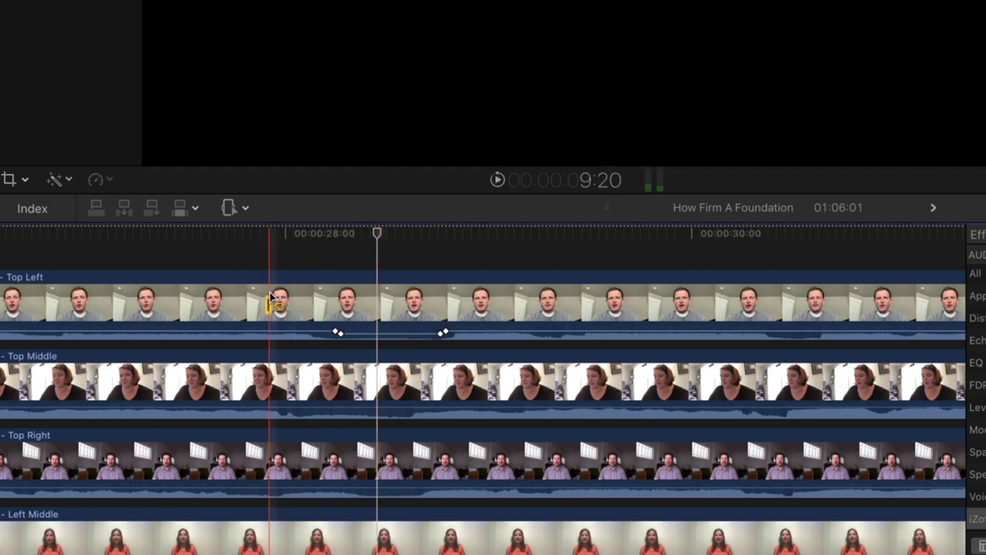
pyautogui.press('a')
pyautogui.click(270, 299)
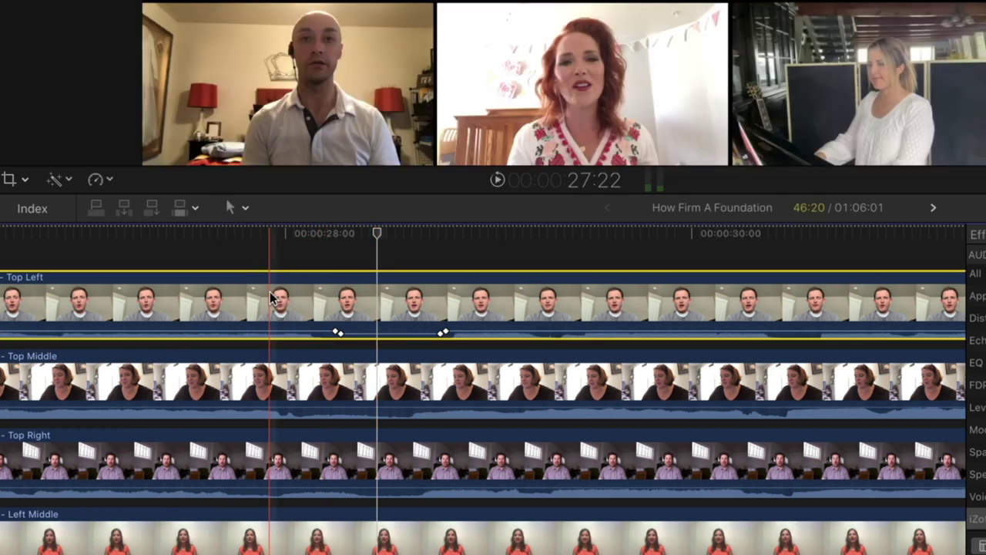
pyautogui.click(274, 248)
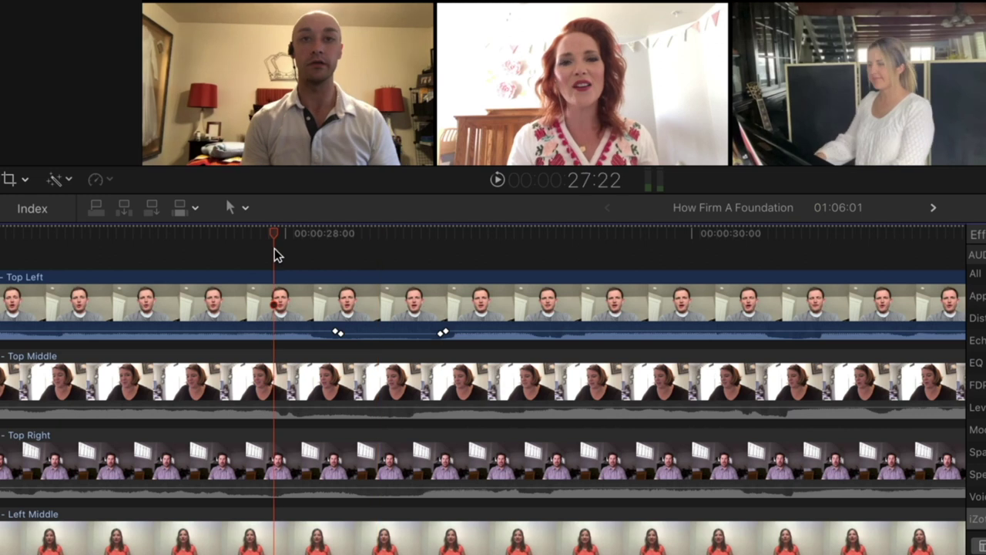
pyautogui.press('space')
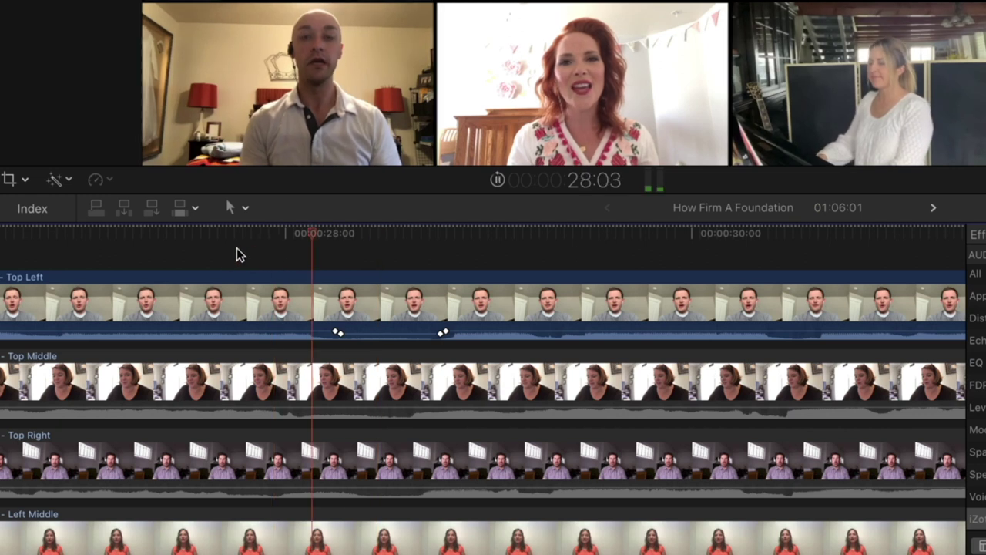
pyautogui.click(238, 264)
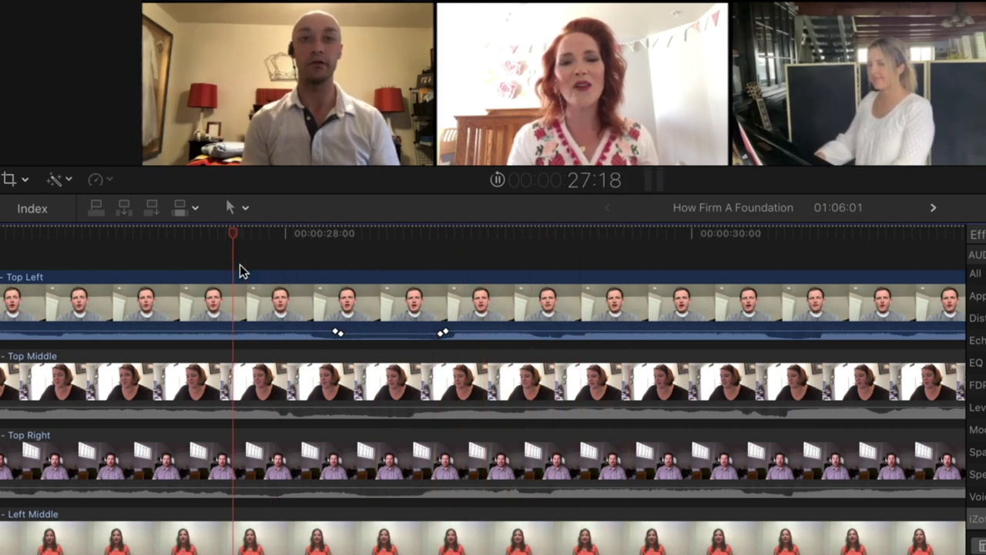
pyautogui.hscroll(5, 239, 264)
pyautogui.press('space')
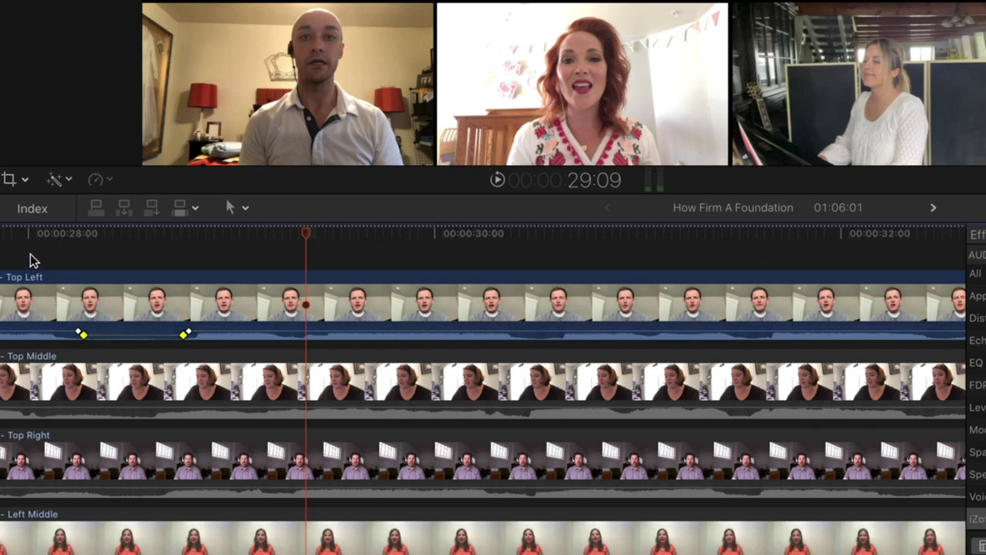
# Reduce the lowered Top Left section near 28:06 further to about -33 dB, and play on past 32 seconds
pyautogui.moveTo(77, 332); pyautogui.dragTo(112, 335)
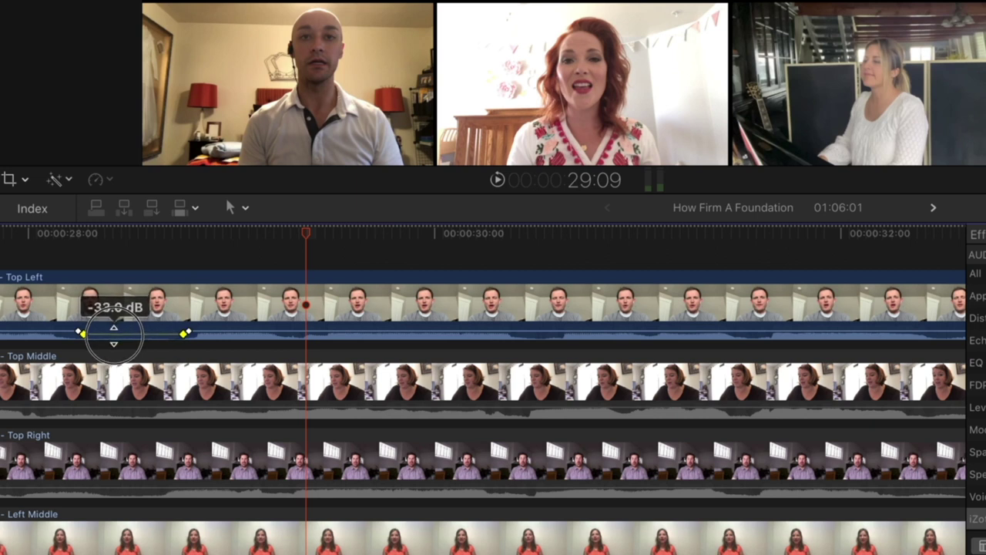
pyautogui.press('space')
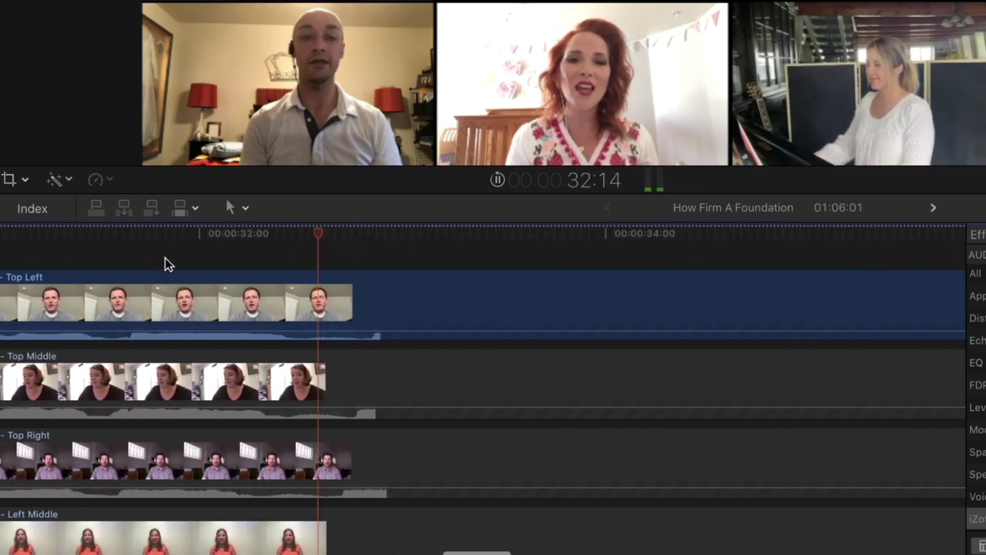
pyautogui.press('space')
# Try lowering a seven-frame section of the Top Left audio near 32:12 to about -38 dB, play it, and undo the change
pyautogui.press('b')
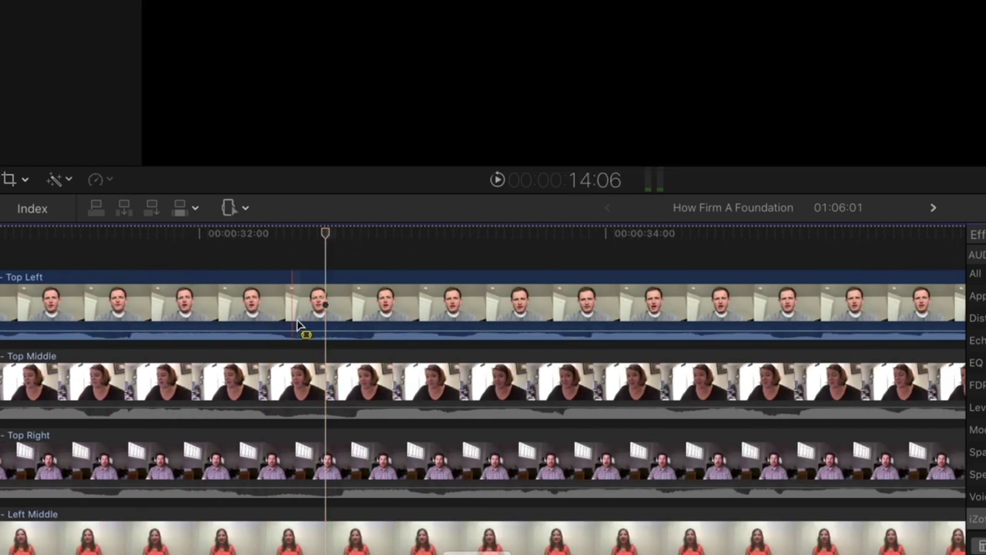
pyautogui.moveTo(301, 312); pyautogui.dragTo(315, 329)
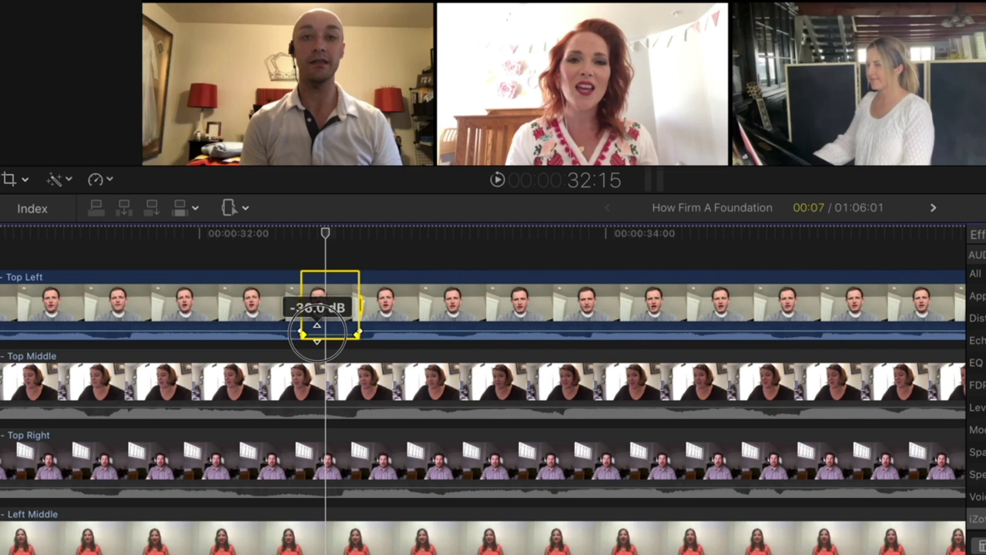
pyautogui.moveTo(316, 332); pyautogui.dragTo(315, 331)
pyautogui.click(265, 249)
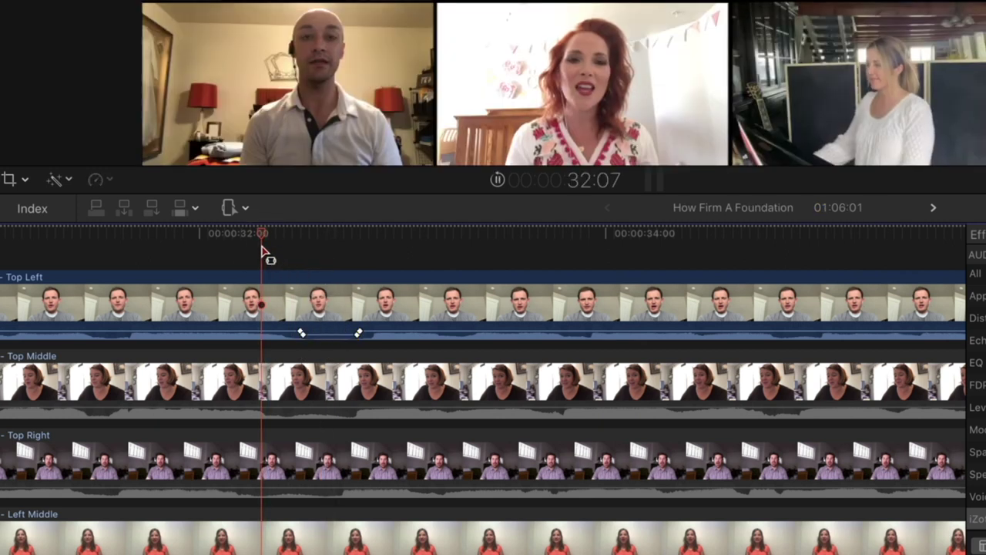
pyautogui.press('space')
pyautogui.press('space')
pyautogui.press('super+z')
pyautogui.press('space')
pyautogui.press('space')
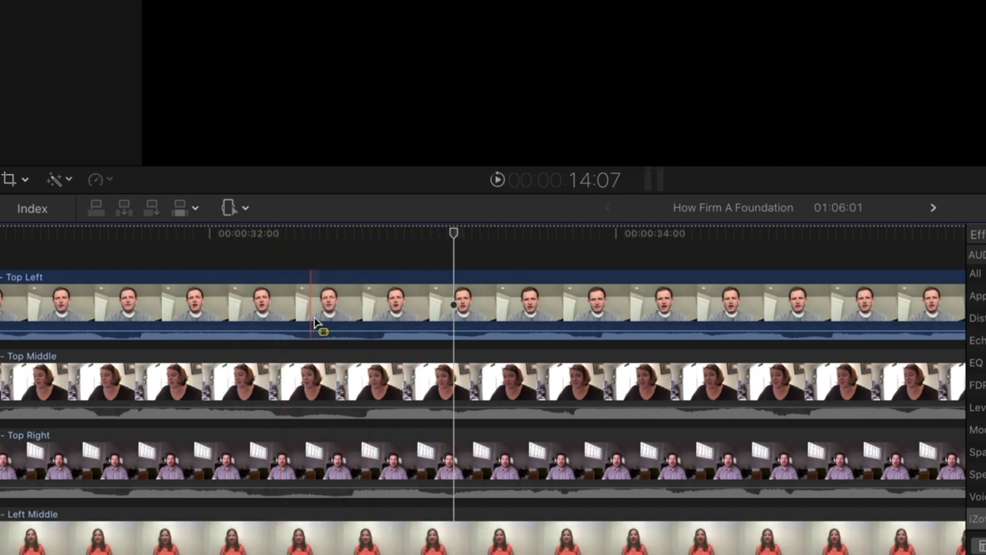
# Lower an eight-frame section of the Top Left audio near 32:12 to about -38 dB, and move its first keyframe slightly earlier
pyautogui.moveTo(312, 306); pyautogui.dragTo(339, 333)
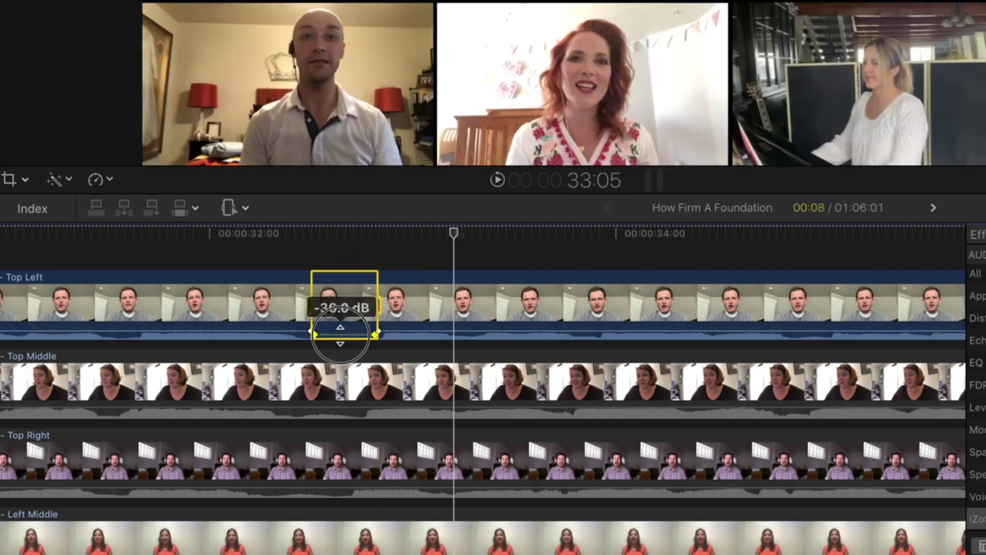
pyautogui.moveTo(340, 333); pyautogui.dragTo(340, 337)
pyautogui.click(237, 262)
pyautogui.press('space')
pyautogui.moveTo(309, 332)
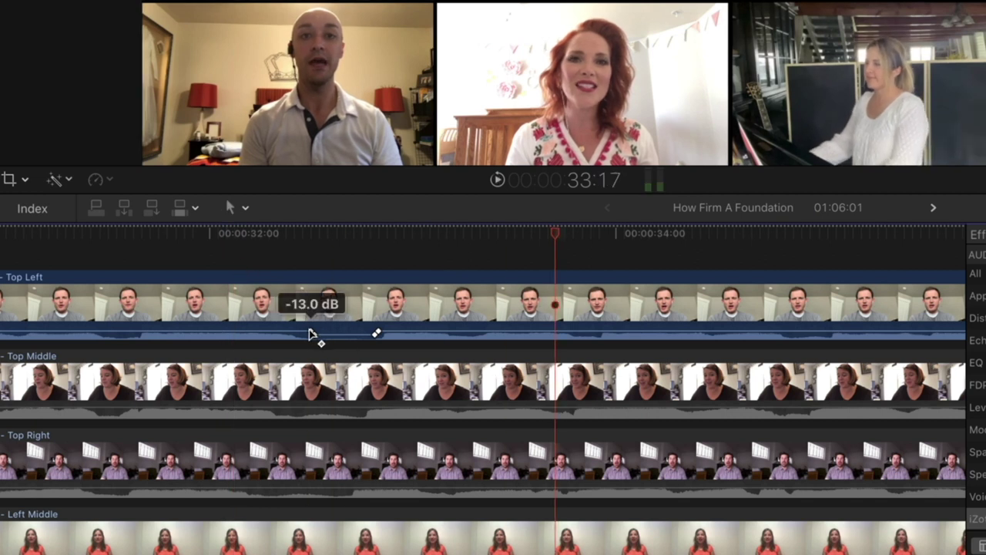
pyautogui.click(248, 257)
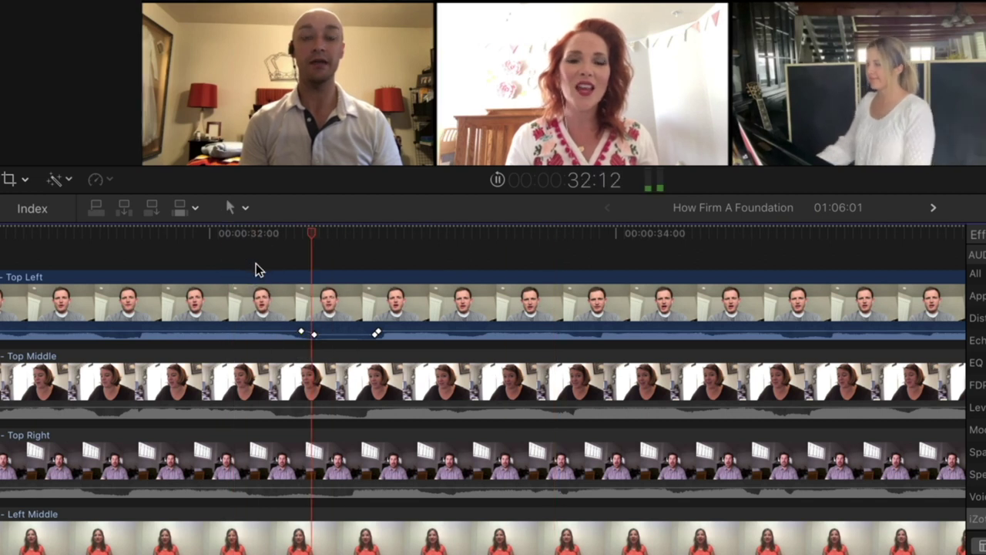
# Play on past 37 seconds, and lower a 15-frame section of the Top Left audio starting near 37:11 to about -31 dB
pyautogui.hscroll(3, 265, 270)
pyautogui.hscroll(10, 267, 272)
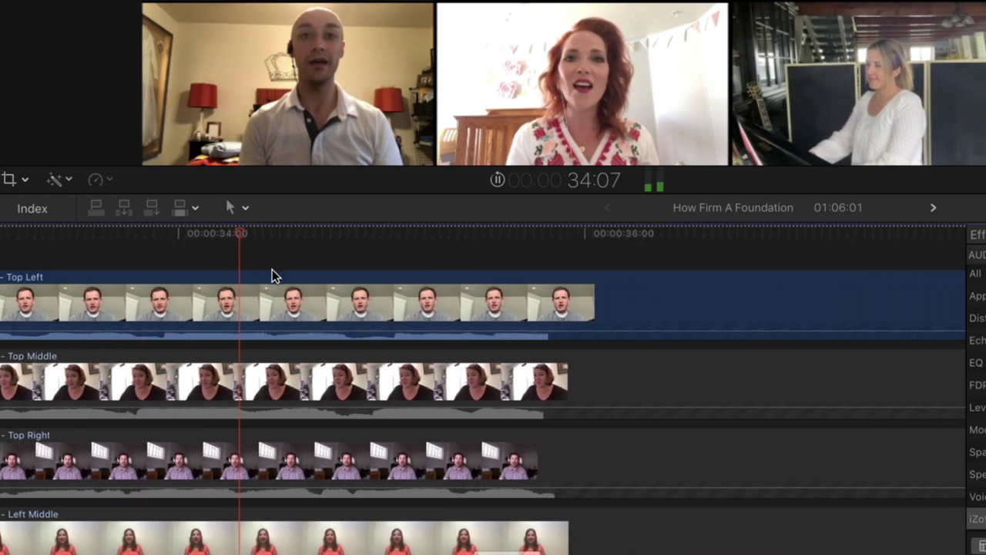
pyautogui.hscroll(9, 279, 271)
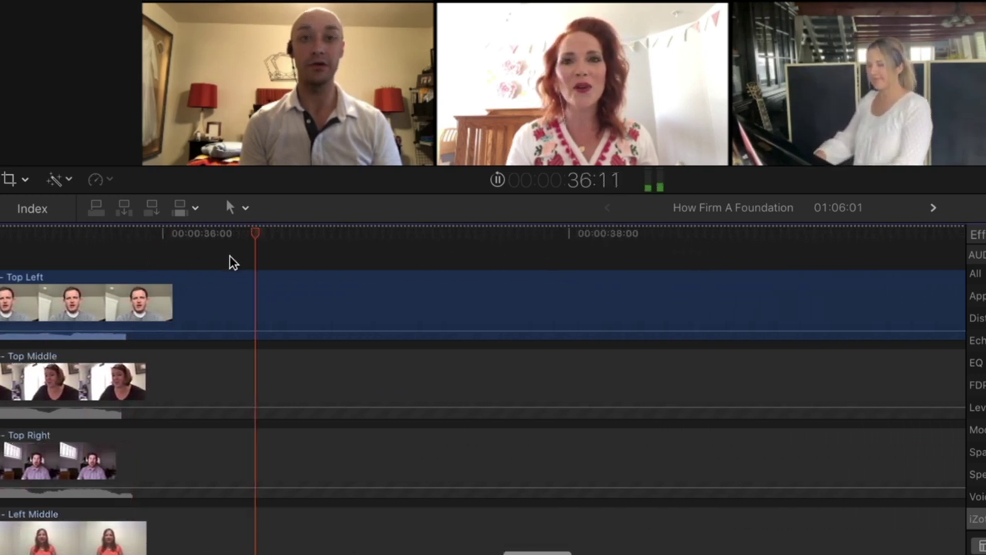
pyautogui.hscroll(1, 230, 257)
pyautogui.press('space')
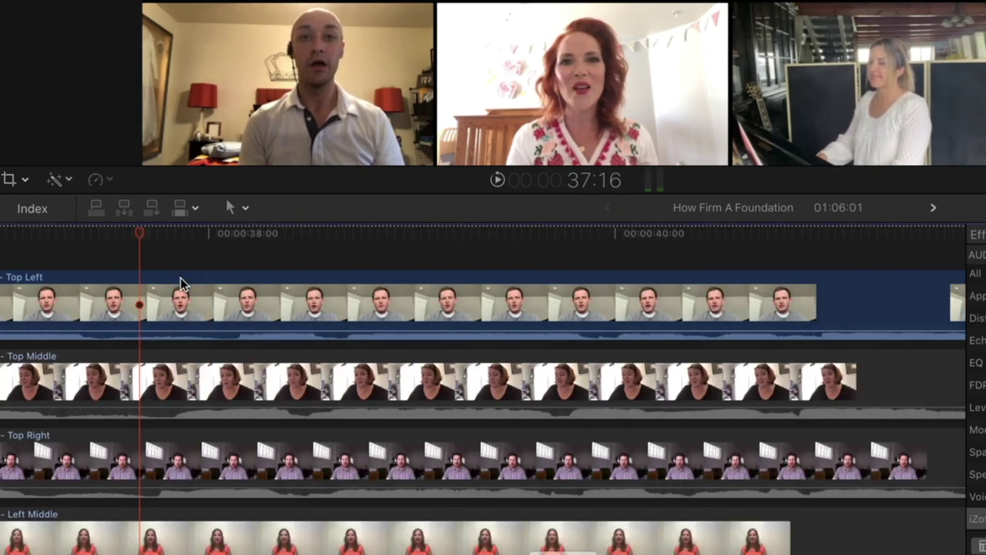
pyautogui.moveTo(104, 308); pyautogui.dragTo(233, 312)
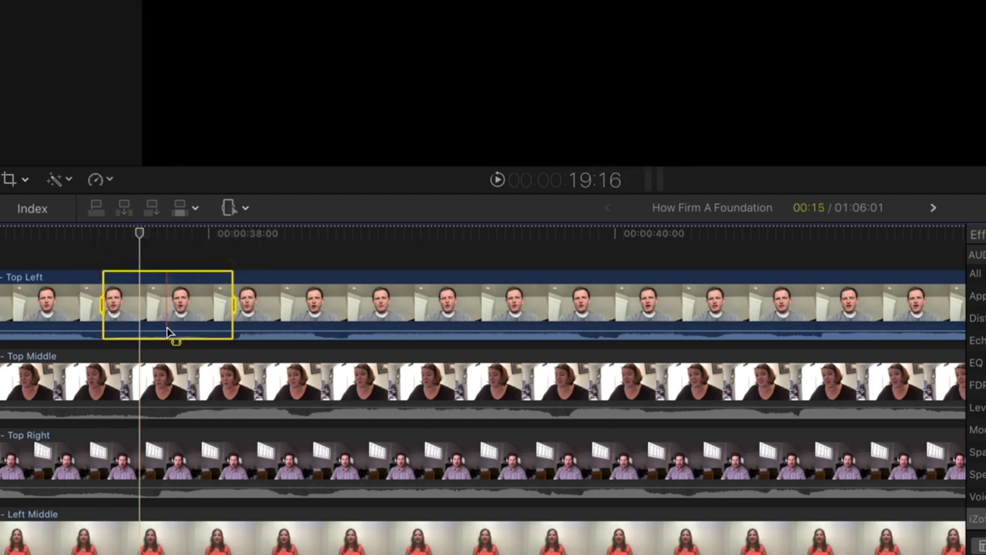
pyautogui.moveTo(165, 329); pyautogui.dragTo(165, 334)
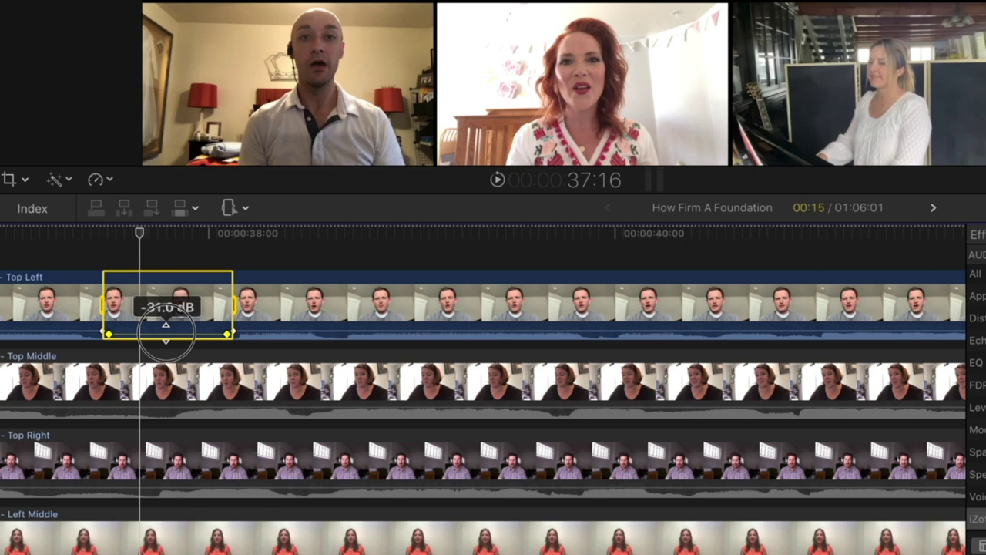
pyautogui.click(72, 259)
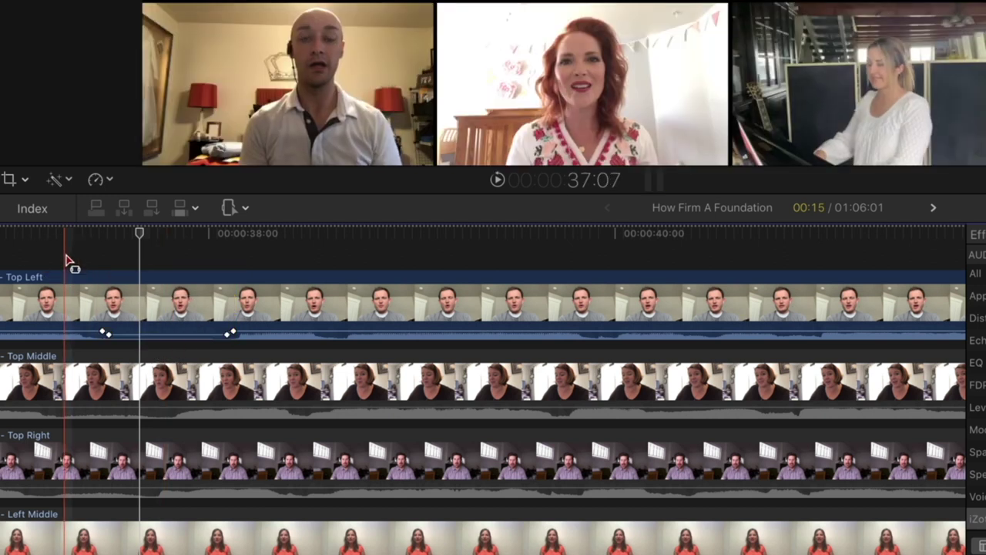
pyautogui.press('space')
# Lower the volume of a six-frame section of the Top Left audio between about 44:06 and 44:12
pyautogui.hscroll(10, 77, 256)
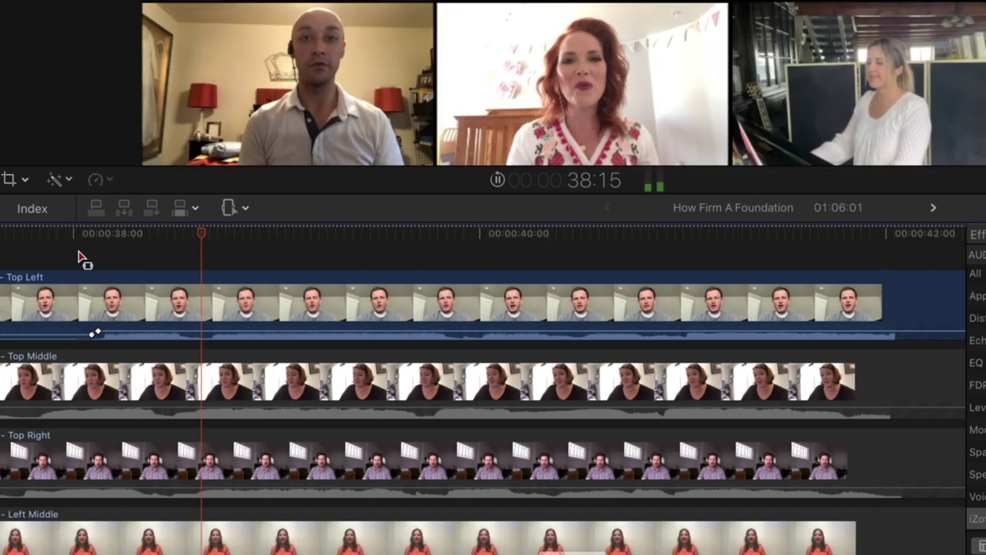
pyautogui.hscroll(7, 154, 275)
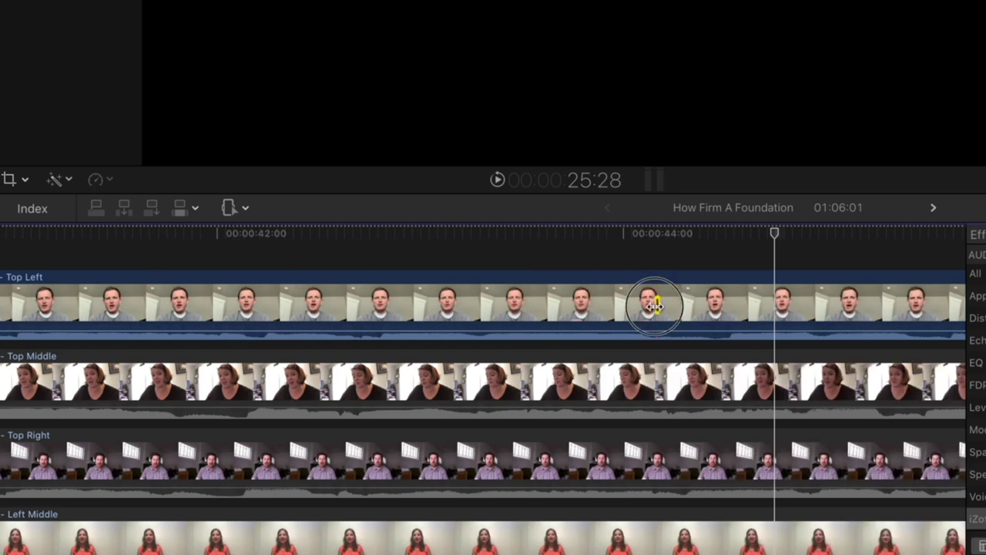
pyautogui.moveTo(655, 305); pyautogui.dragTo(678, 331)
pyautogui.click(715, 308)
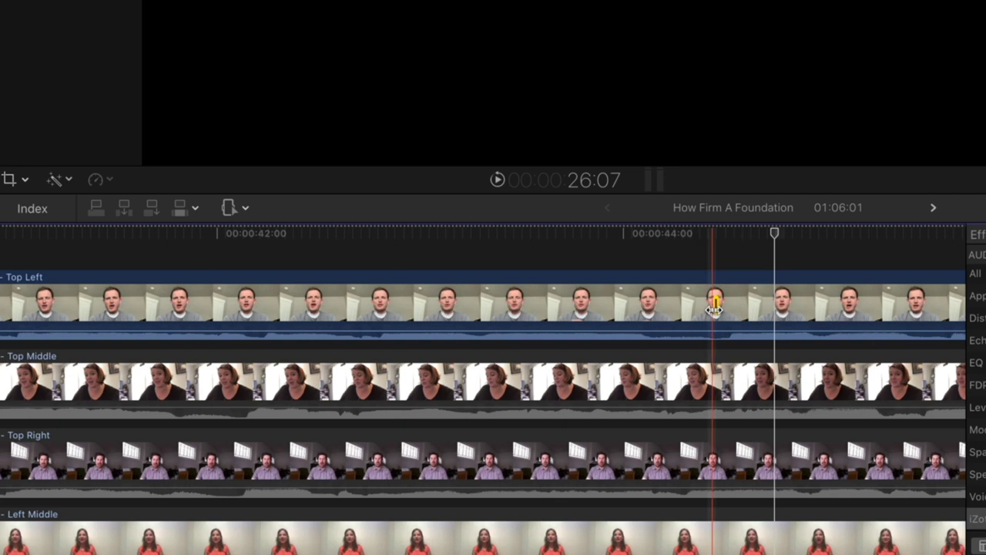
pyautogui.moveTo(672, 305); pyautogui.dragTo(724, 305)
pyautogui.moveTo(677, 330); pyautogui.dragTo(677, 331)
pyautogui.click(528, 259)
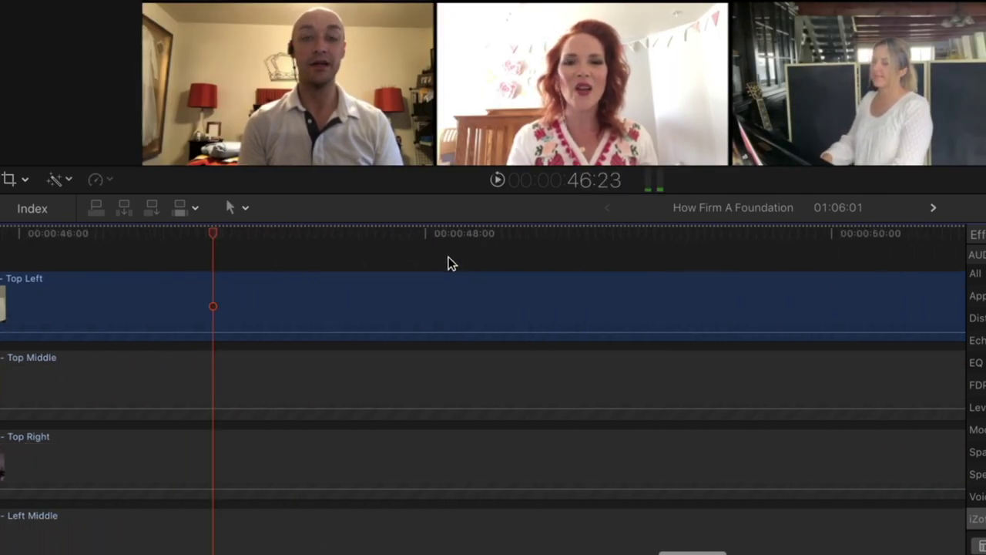
# Lower the volume of a short section of the Top Left audio starting near 46:19, and play it back
pyautogui.press('space')
pyautogui.hscroll(-2, 315, 266)
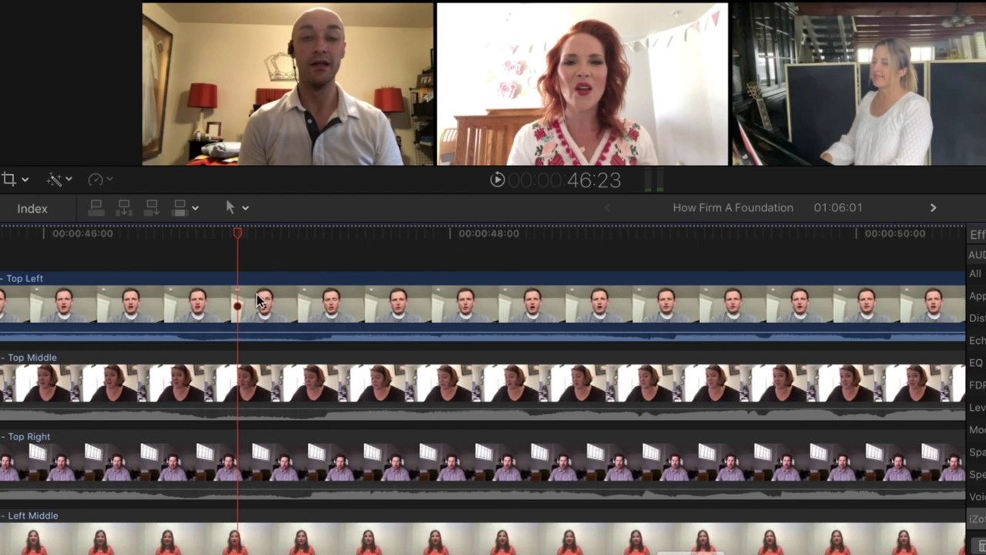
pyautogui.press('r')
pyautogui.moveTo(201, 308); pyautogui.dragTo(239, 330)
pyautogui.click(110, 260)
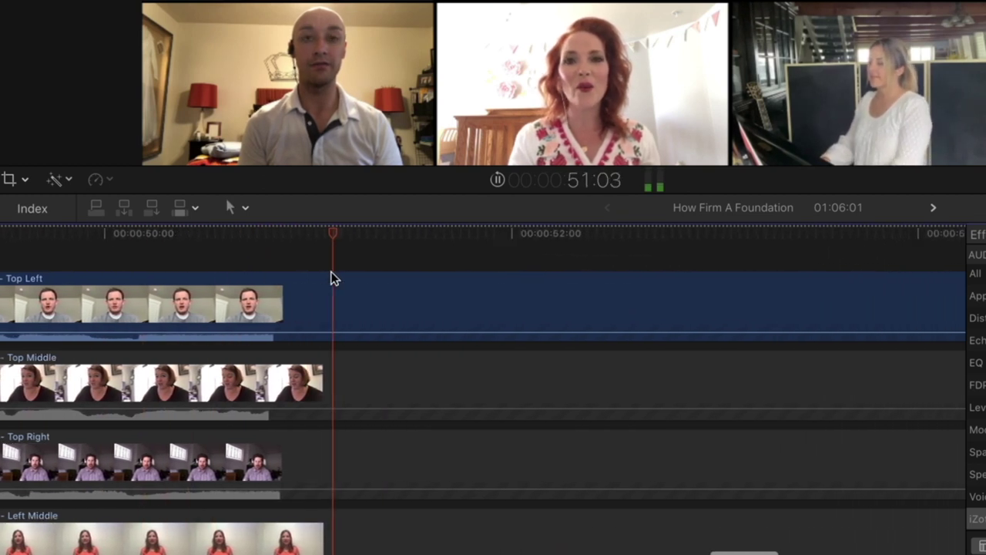
# Lower a six-frame section of the Top Left audio starting near 51:13 to about -32 dB, and play it back
pyautogui.press('space')
pyautogui.hscroll(-2, 209, 281)
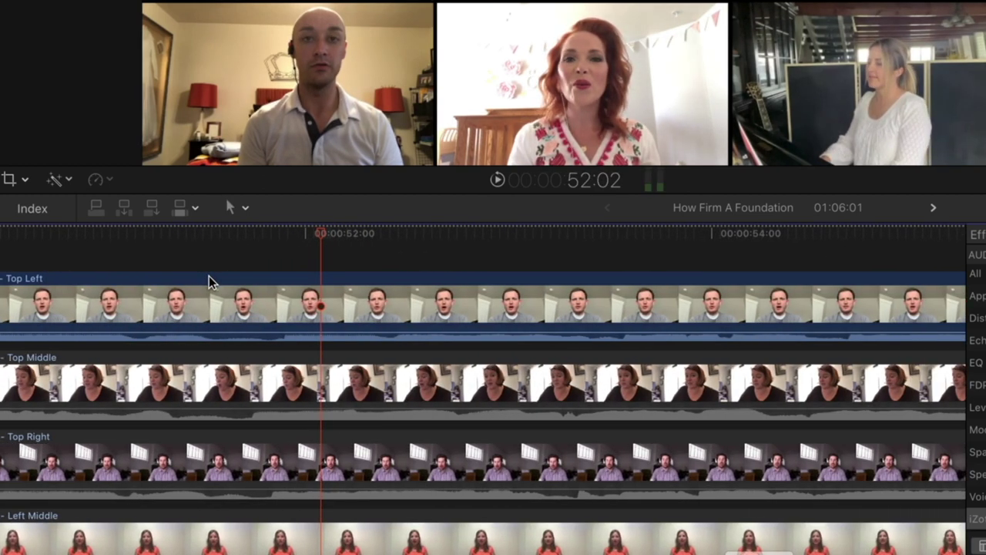
pyautogui.press('b')
pyautogui.moveTo(218, 309); pyautogui.dragTo(238, 336)
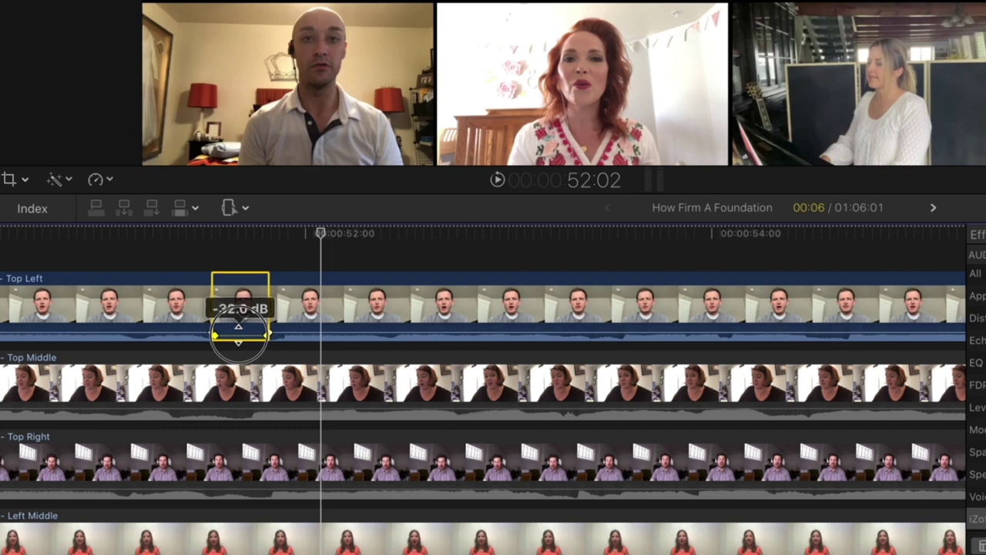
pyautogui.click(139, 263)
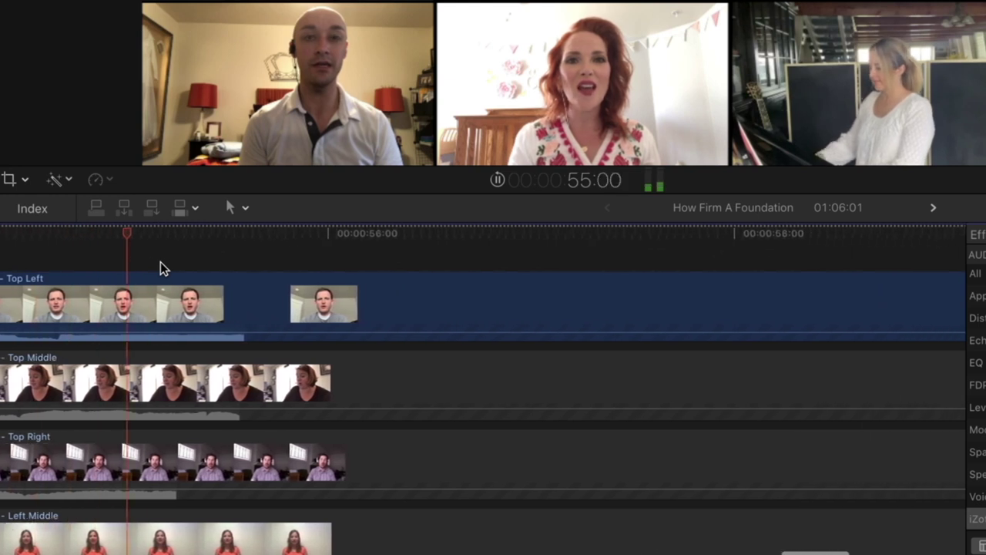
# Lower an eight-frame section of the Top Left audio around 56:00 to about -35 dB, and play it back
pyautogui.press('space')
pyautogui.hscroll(-3, 166, 260)
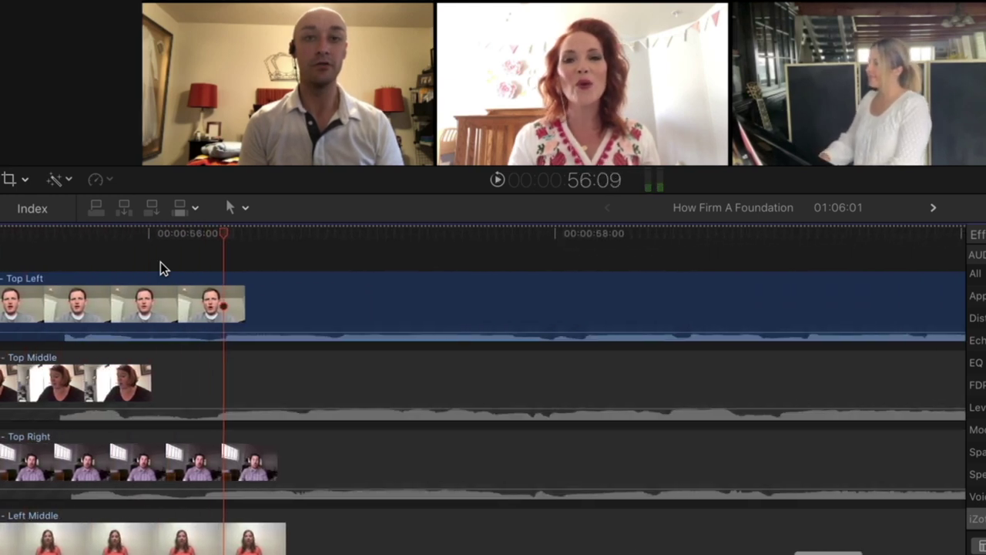
pyautogui.click(169, 259)
pyautogui.press('space')
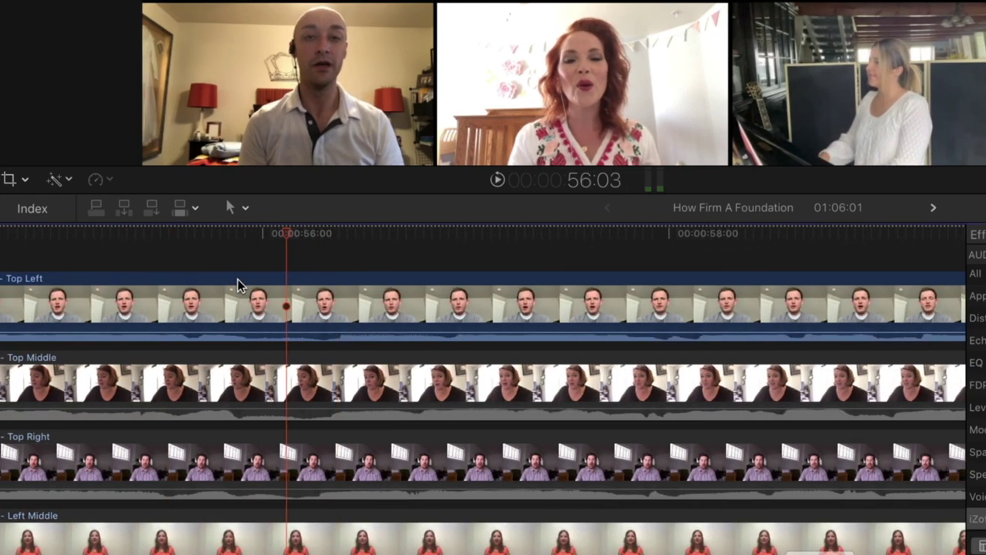
pyautogui.press('b')
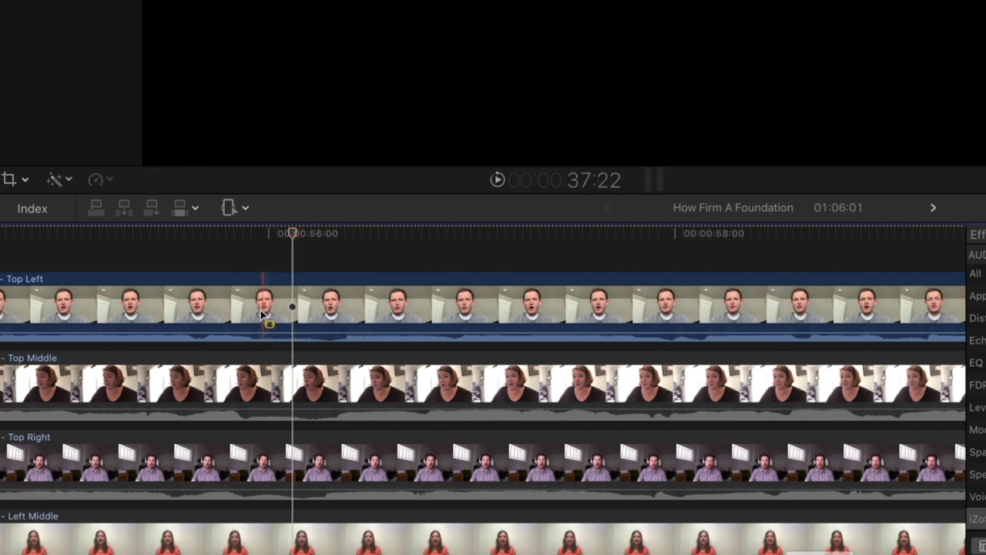
pyautogui.moveTo(261, 309); pyautogui.dragTo(327, 311)
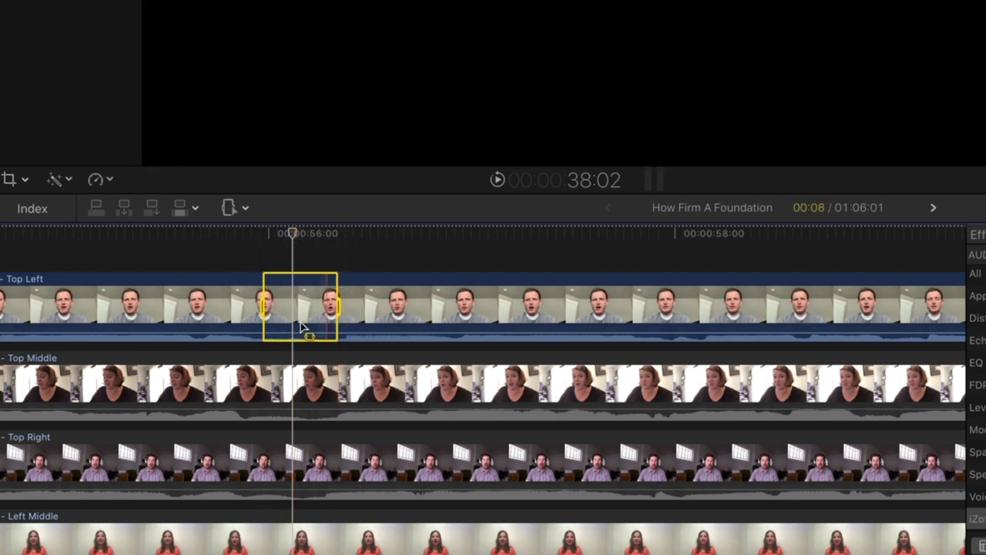
pyautogui.click(302, 331)
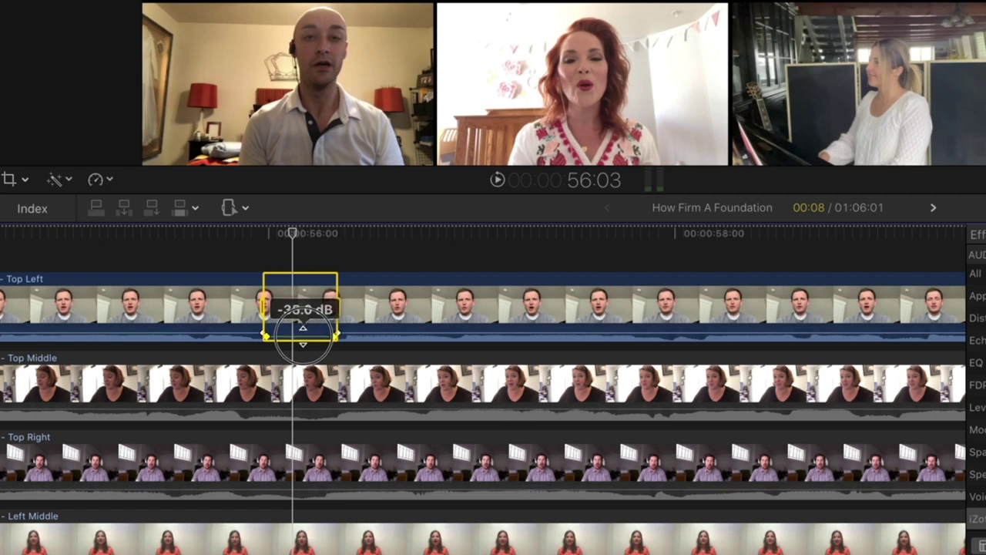
pyautogui.moveTo(303, 331); pyautogui.dragTo(302, 333)
pyautogui.click(198, 254)
pyautogui.press('space')
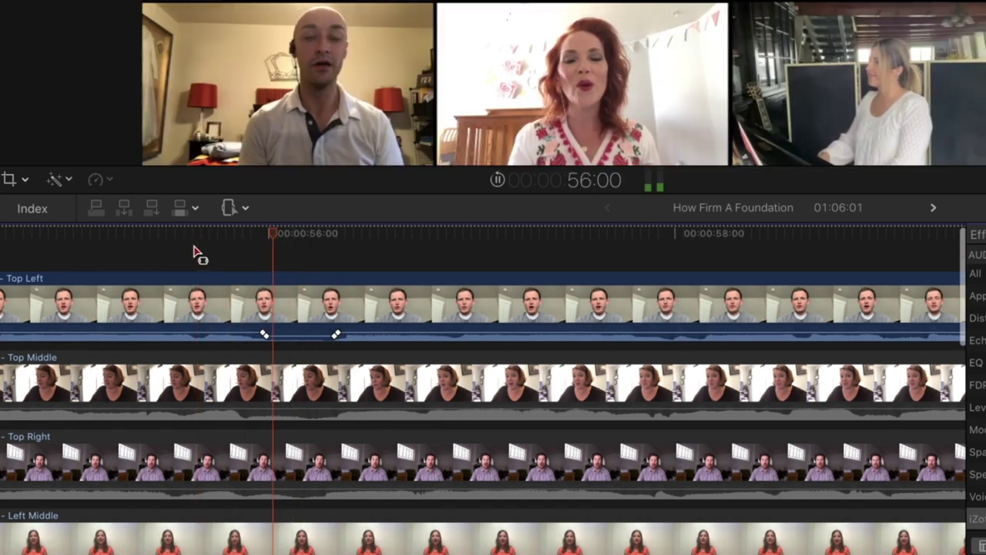
pyautogui.press('a')
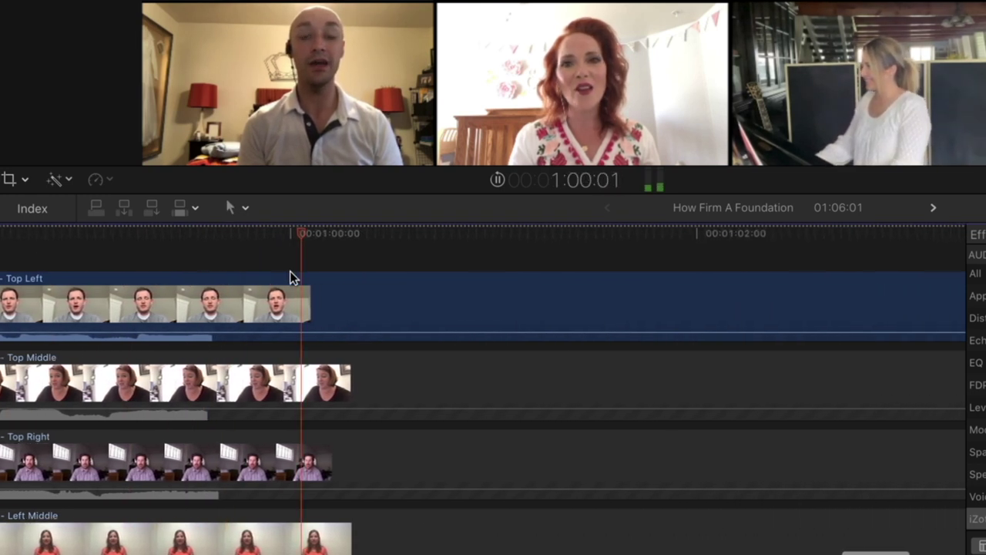
# Lower a seven-frame section of the Top Left audio starting near 1:00:16 to about -35 dB, and play it back
pyautogui.press('space')
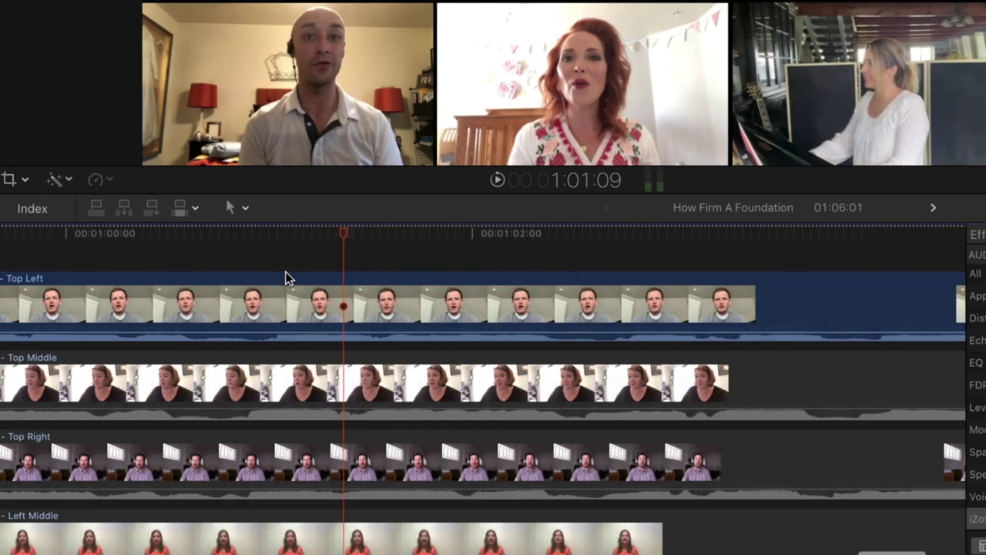
pyautogui.press('b')
pyautogui.moveTo(199, 308); pyautogui.dragTo(221, 330)
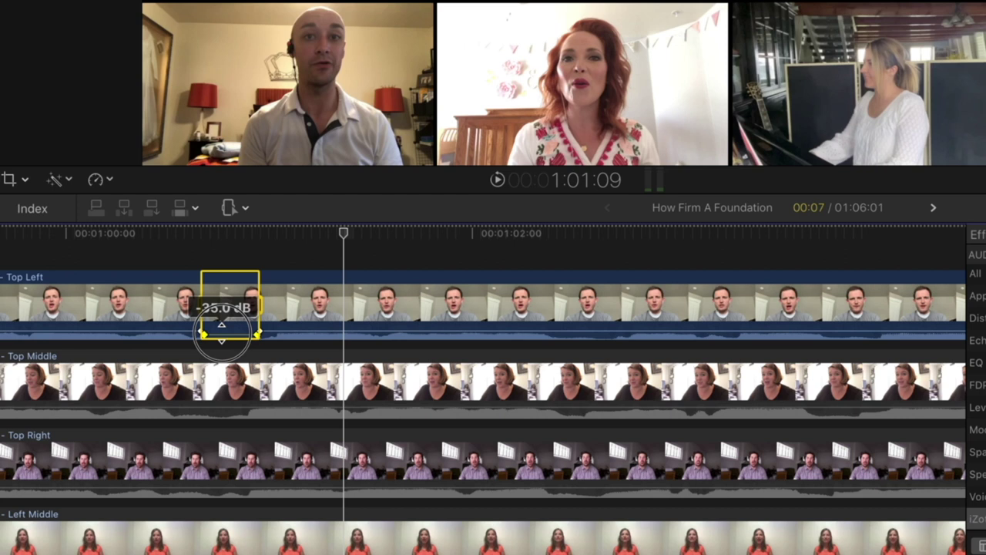
pyautogui.click(151, 264)
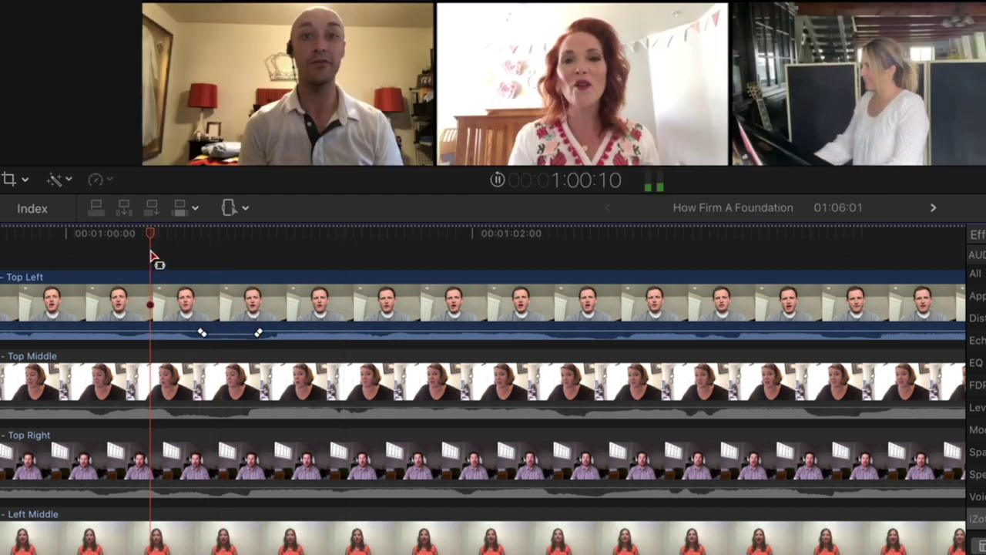
# Move the first volume keyframe of the section near 1:00:16 slightly earlier, and play on past 1:02:15
pyautogui.moveTo(198, 329); pyautogui.dragTo(189, 332)
pyautogui.click(121, 259)
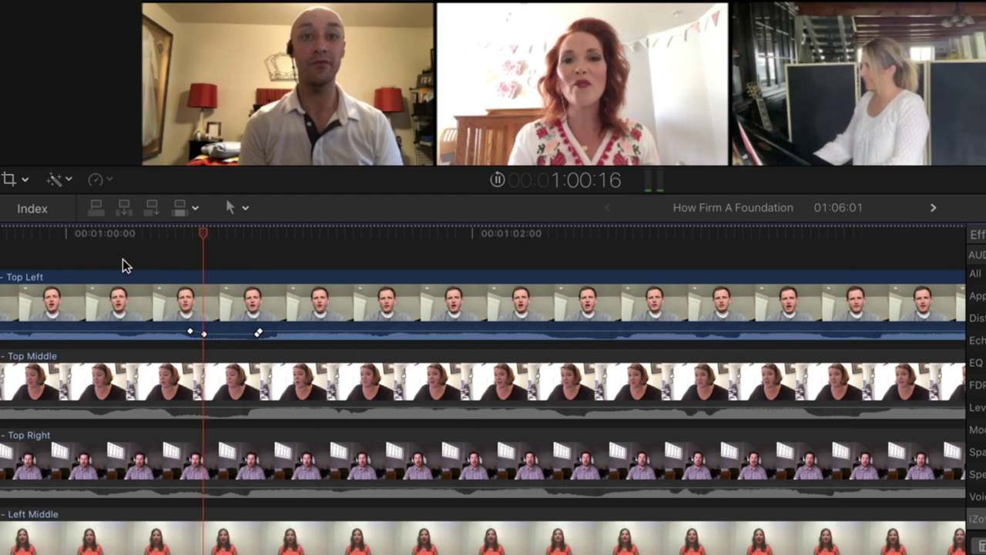
pyautogui.hscroll(10, 133, 264)
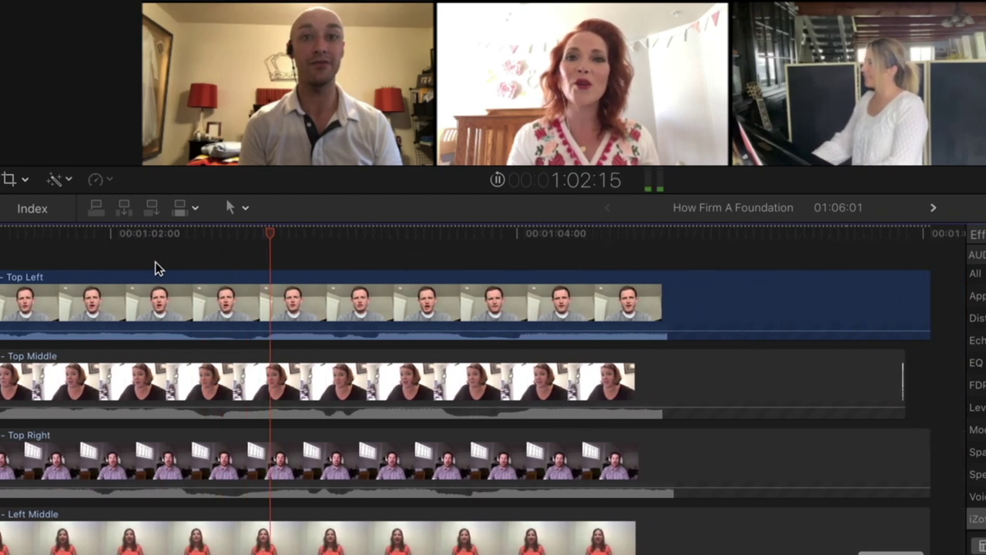
pyautogui.hscroll(10, 157, 264)
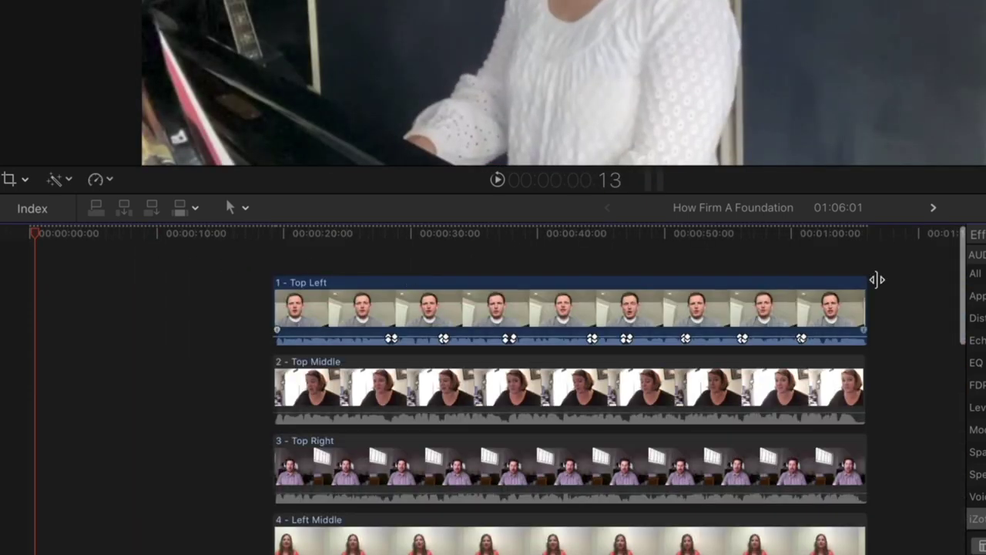
# Go to about 1:04:13 and examine the end of the Top Left clip close up
pyautogui.click(850, 265)
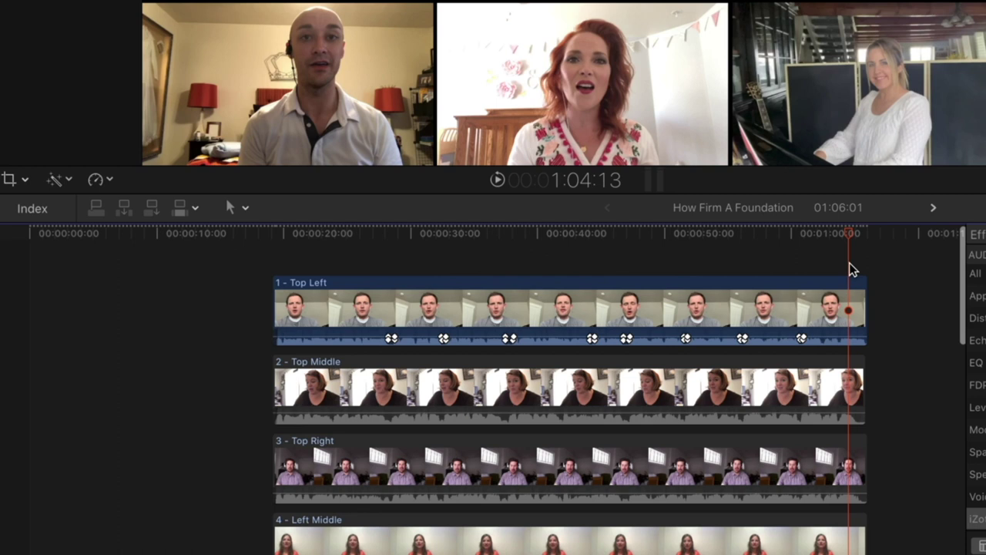
pyautogui.press('super+equal')
pyautogui.press('super+equal')
pyautogui.press('super+equal')
pyautogui.press('super+equal')
pyautogui.hscroll(5, 847, 269)
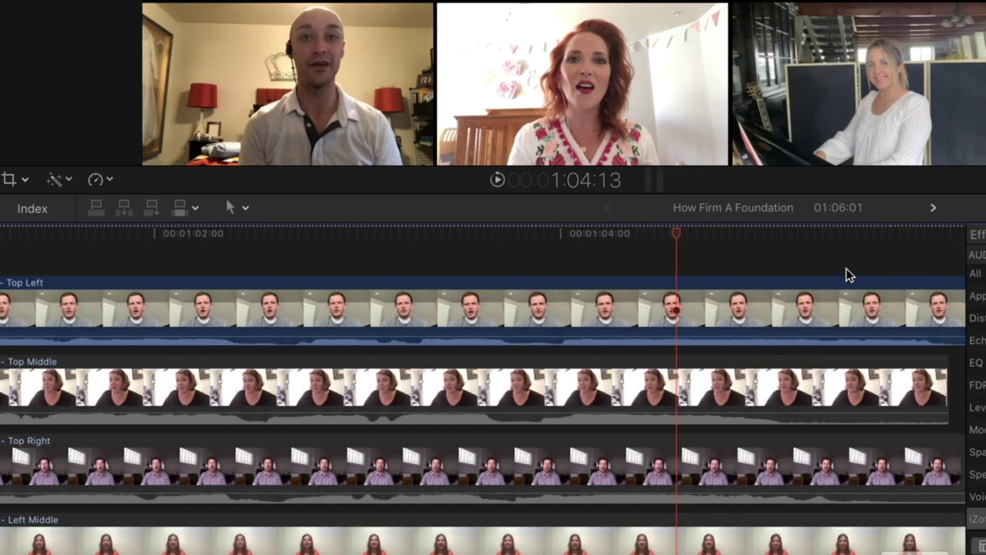
pyautogui.hscroll(5, 847, 268)
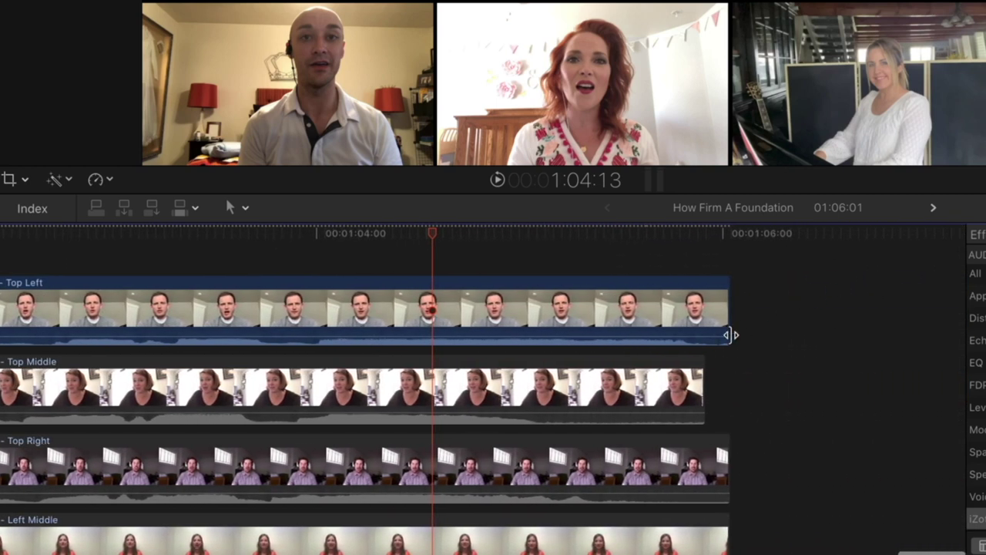
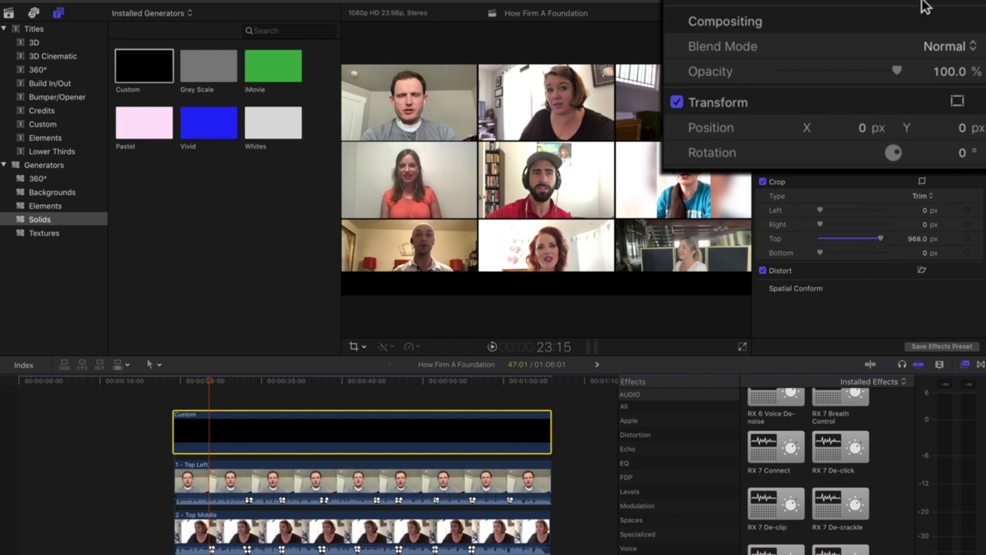
# Set the opacity of the black Custom solid to 90%
pyautogui.click(955, 74)
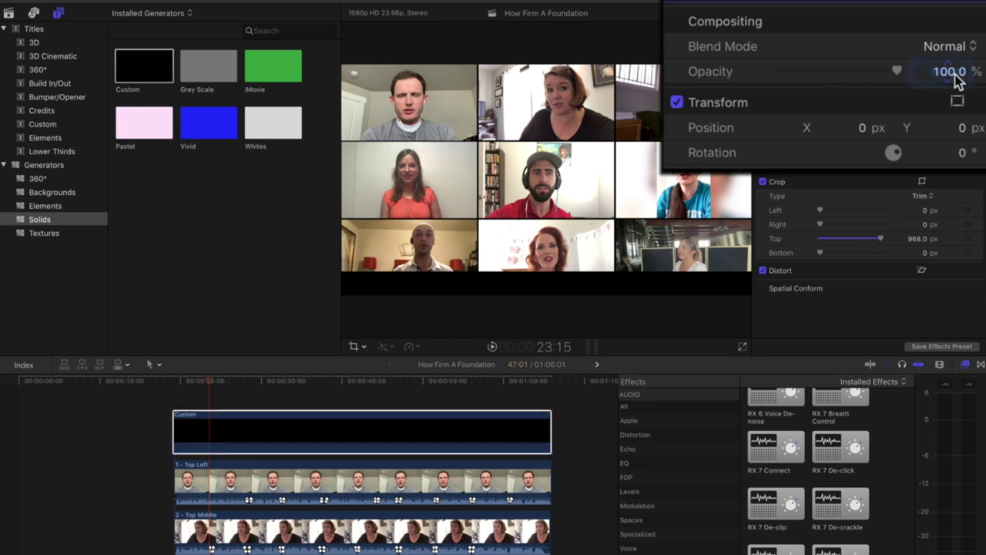
pyautogui.write('90')
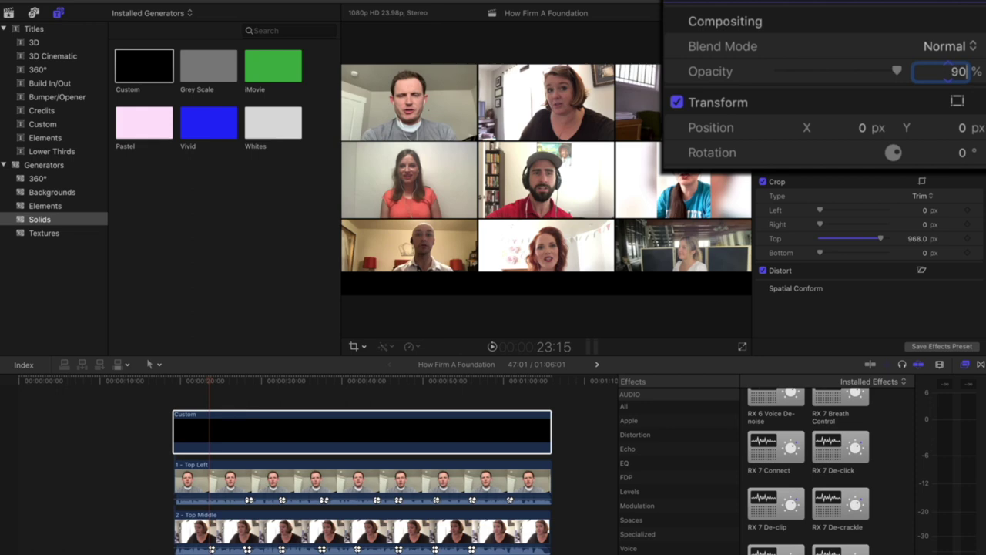
pyautogui.press('Return')
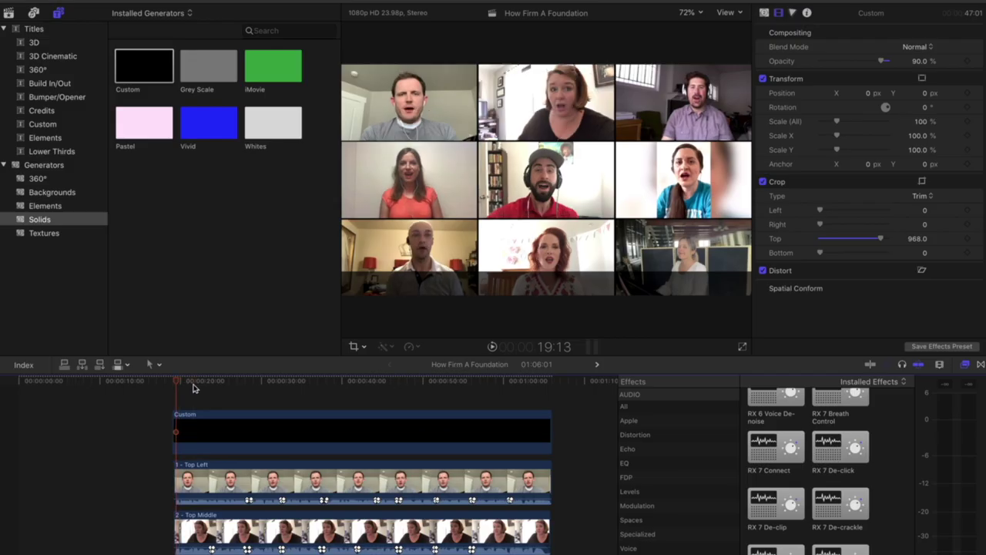
# Add a Basic Title above the Custom solid at its start near 19:05, and place the playhead at the title's start
pyautogui.press('super+equal')
pyautogui.moveTo(143, 429); pyautogui.dragTo(153, 416)
pyautogui.click(152, 408)
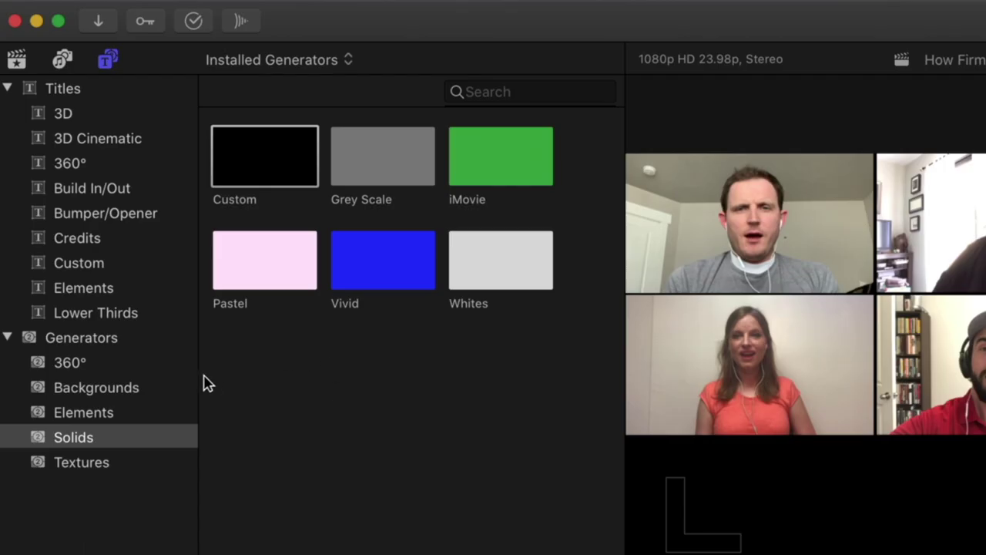
pyautogui.click(92, 268)
pyautogui.click(58, 90)
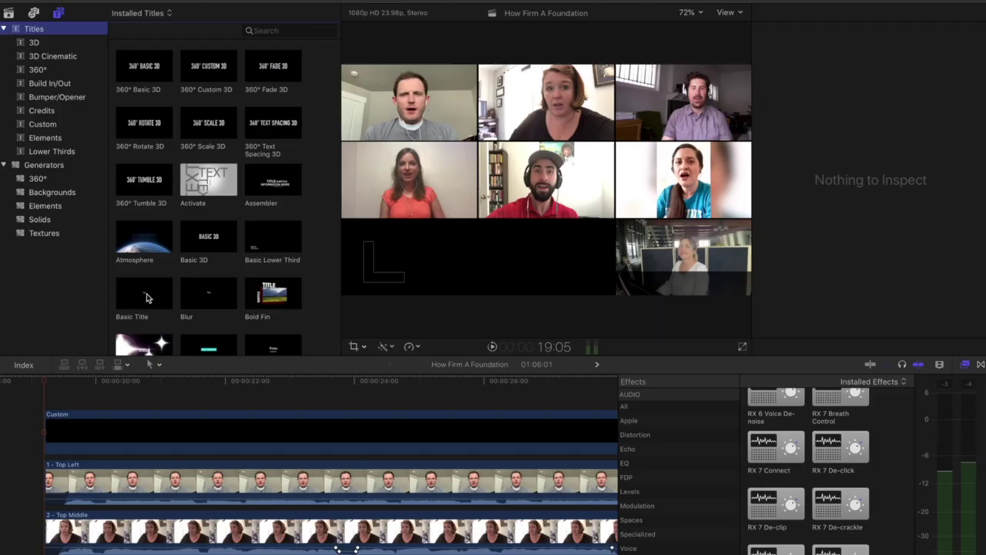
pyautogui.moveTo(144, 293); pyautogui.dragTo(47, 396)
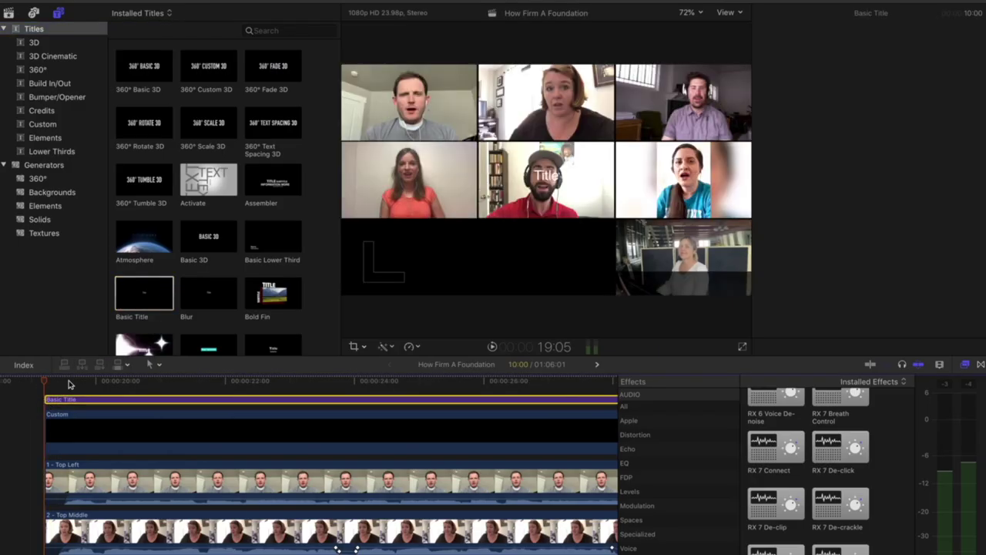
pyautogui.press('super+equal')
pyautogui.press('super+equal')
pyautogui.press('super+equal')
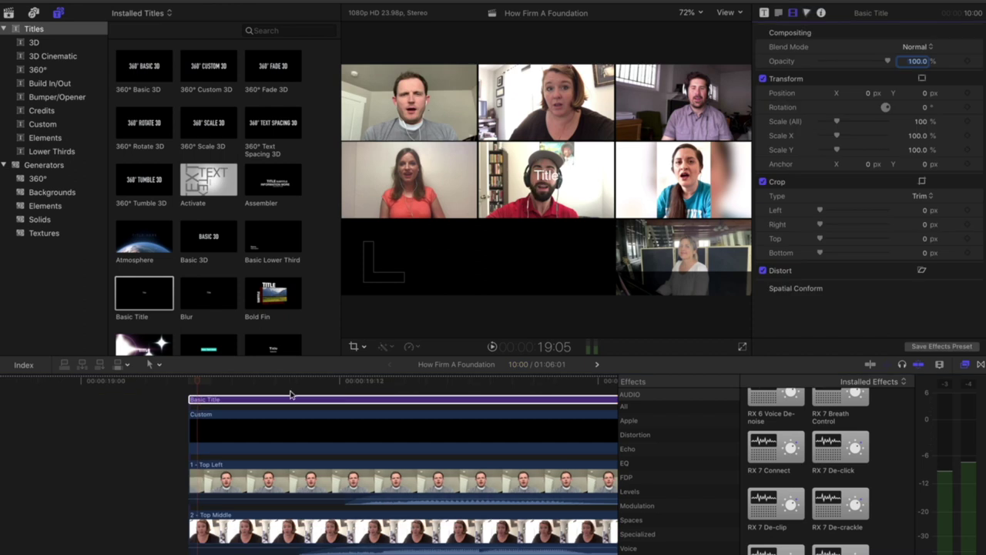
pyautogui.click(189, 383)
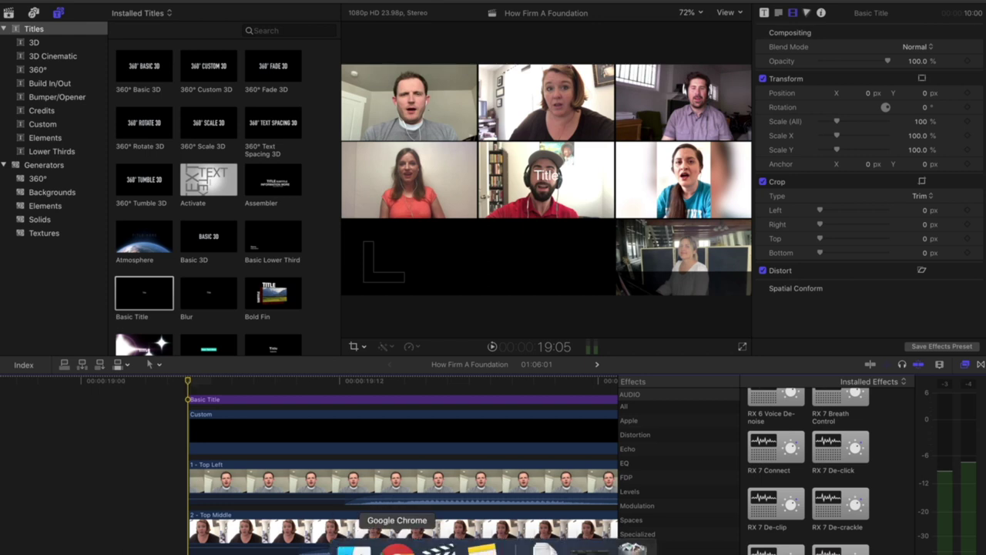
# Copy the lyric "How firm a foundation," from the note in the Notes app and replace the Basic Title's text with it
pyautogui.click(478, 540)
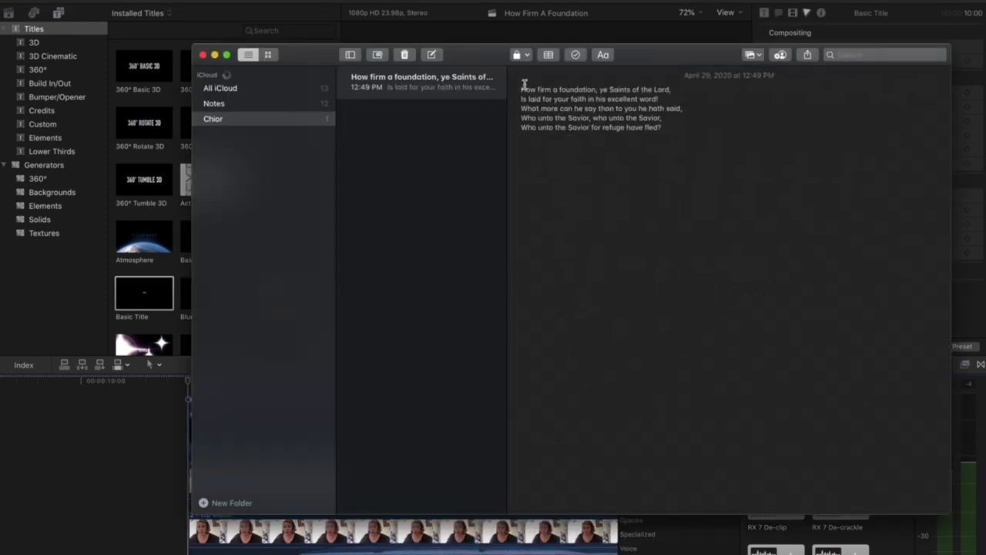
pyautogui.moveTo(522, 89); pyautogui.dragTo(598, 90)
pyautogui.press('super+c')
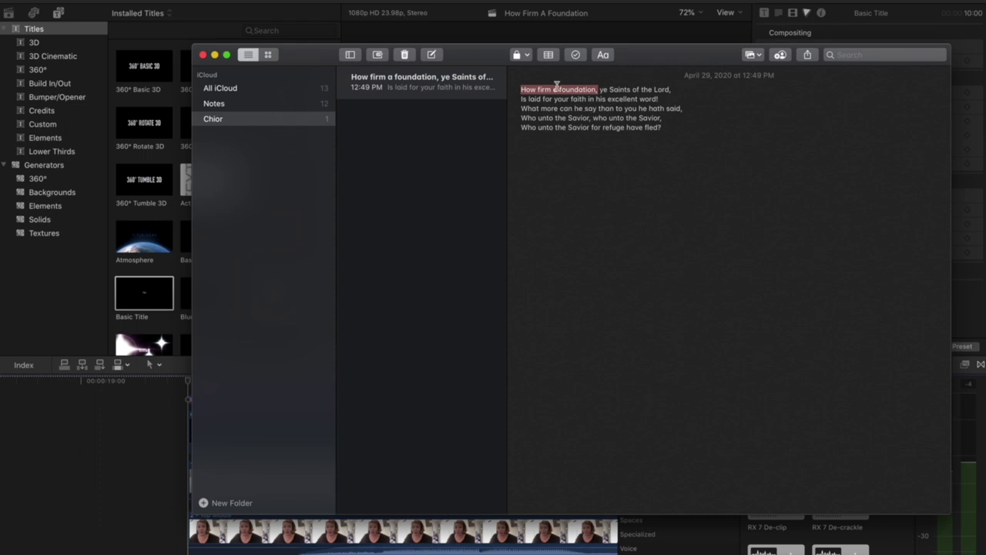
pyautogui.press('super+Tab')
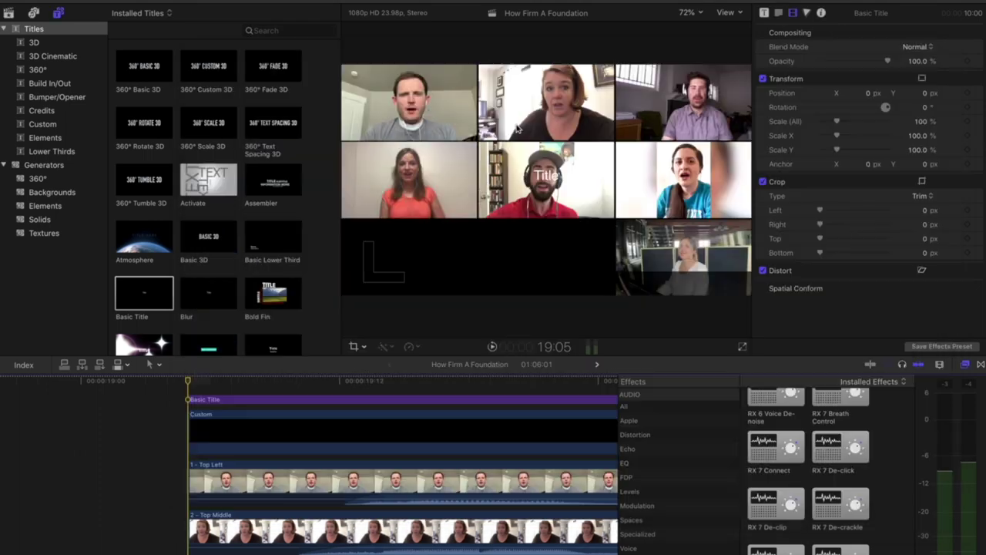
pyautogui.click(270, 397)
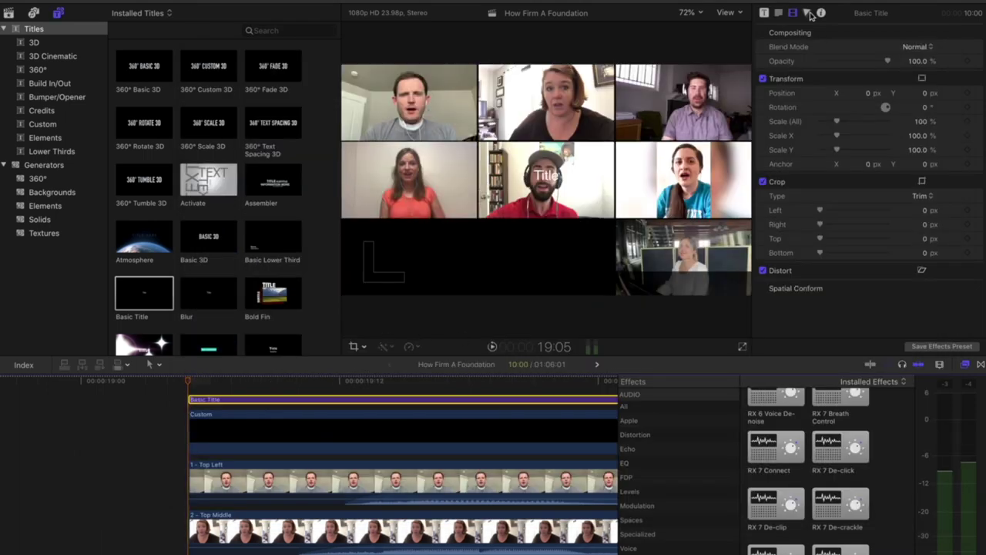
pyautogui.click(779, 13)
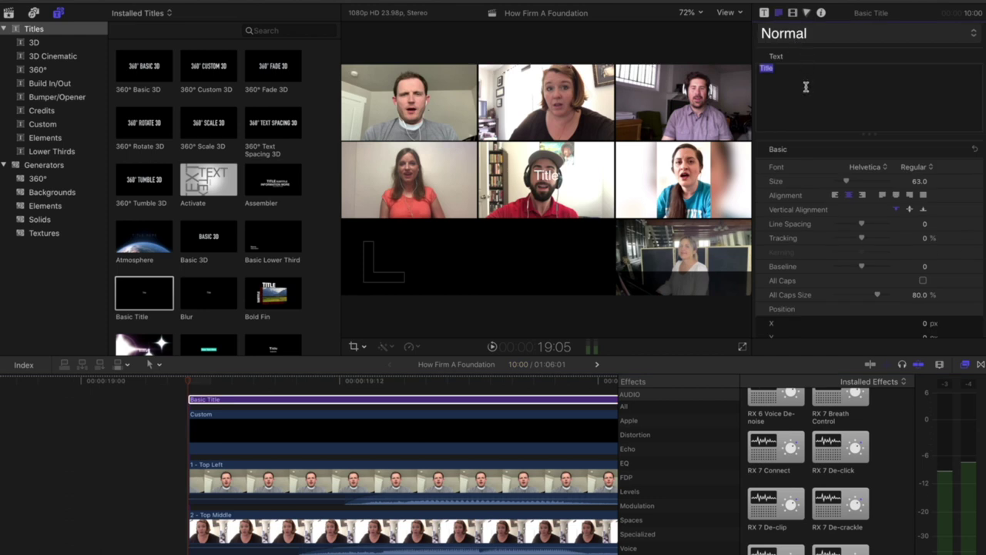
pyautogui.press('super+v')
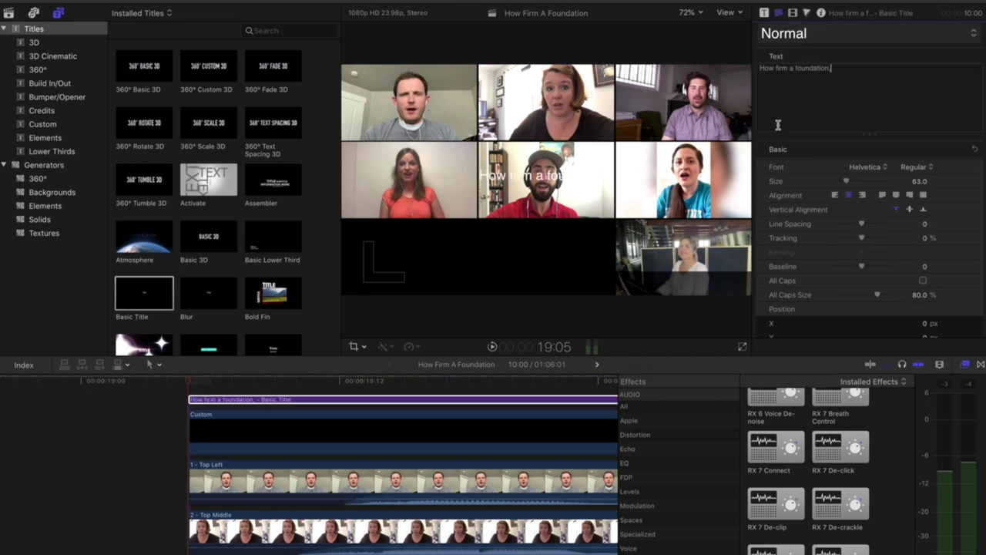
# Play from the "How firm a foundation," title's start to the end of the sung phrase and trim the title's end to about 24:00
pyautogui.click(241, 389)
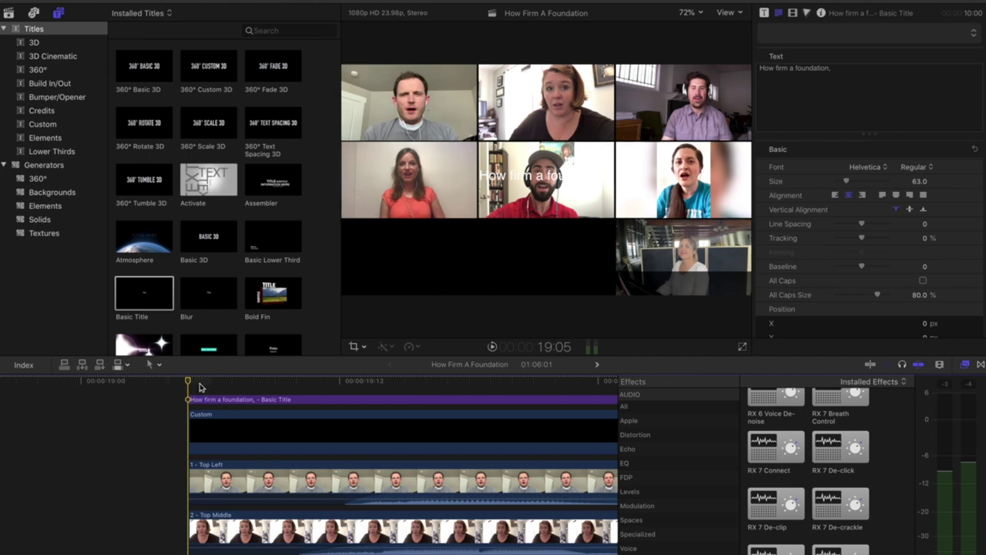
pyautogui.press('space')
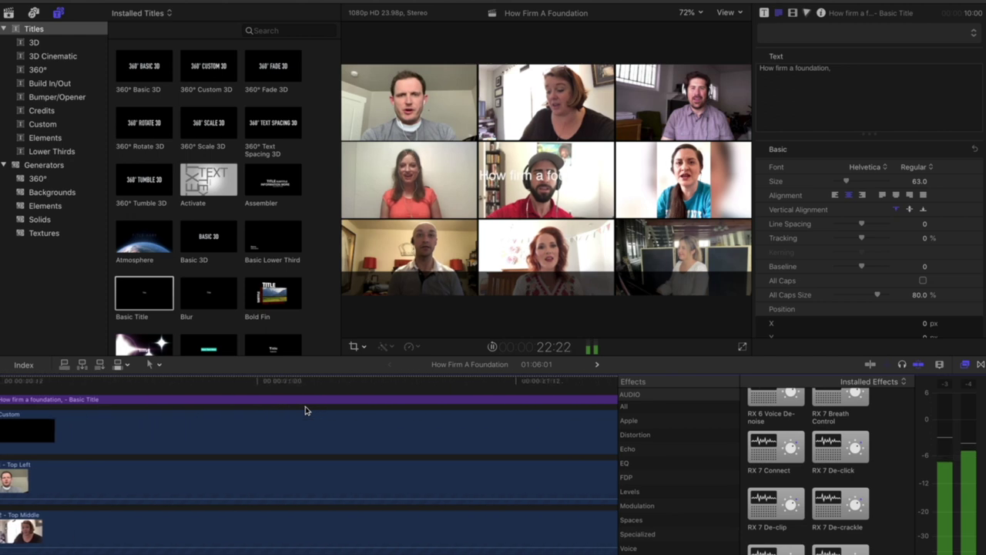
pyautogui.press('space')
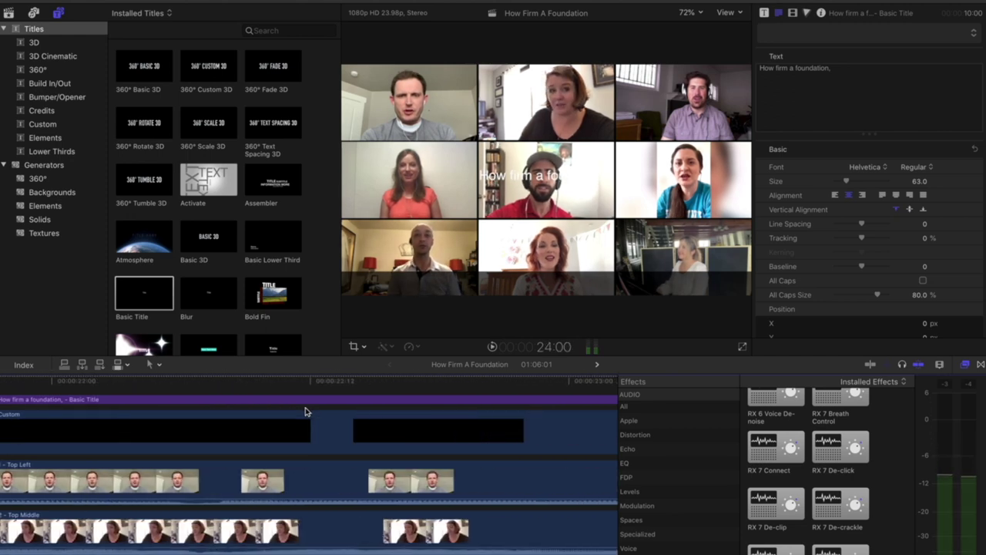
pyautogui.press('super+equal')
pyautogui.press('super+equal')
pyautogui.press('super+equal')
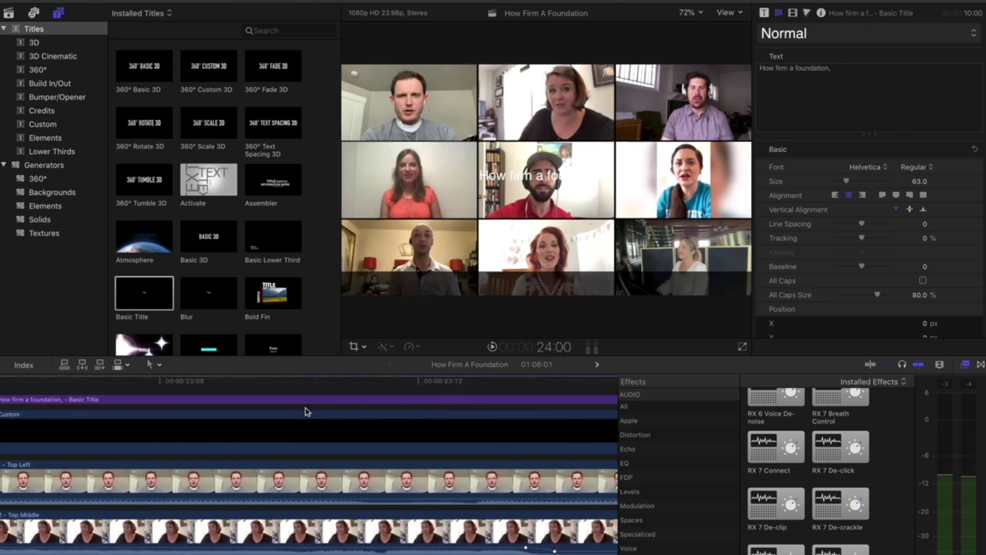
pyautogui.press('super+minus')
pyautogui.press('super+minus')
pyautogui.press('super+minus')
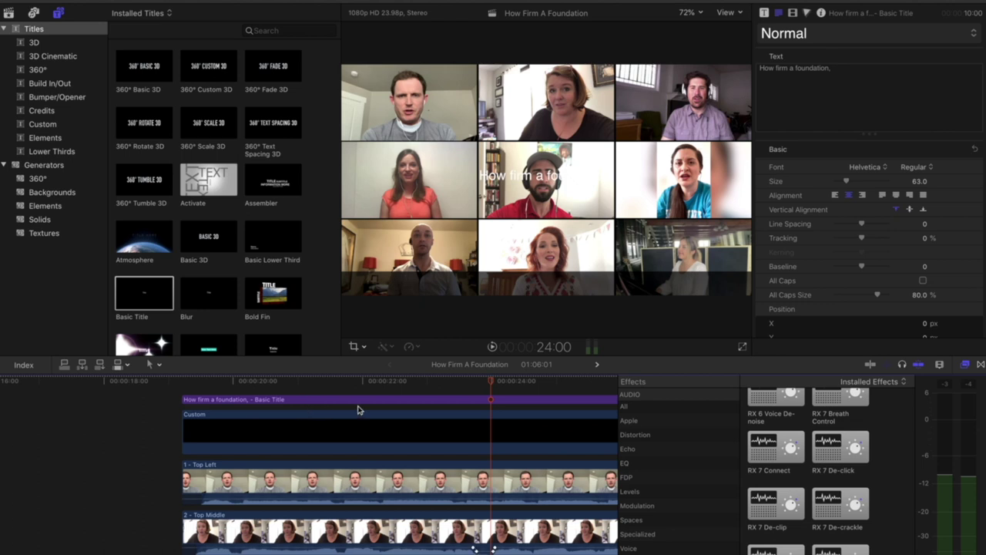
pyautogui.click(475, 400)
pyautogui.hotkey('alt', ']')
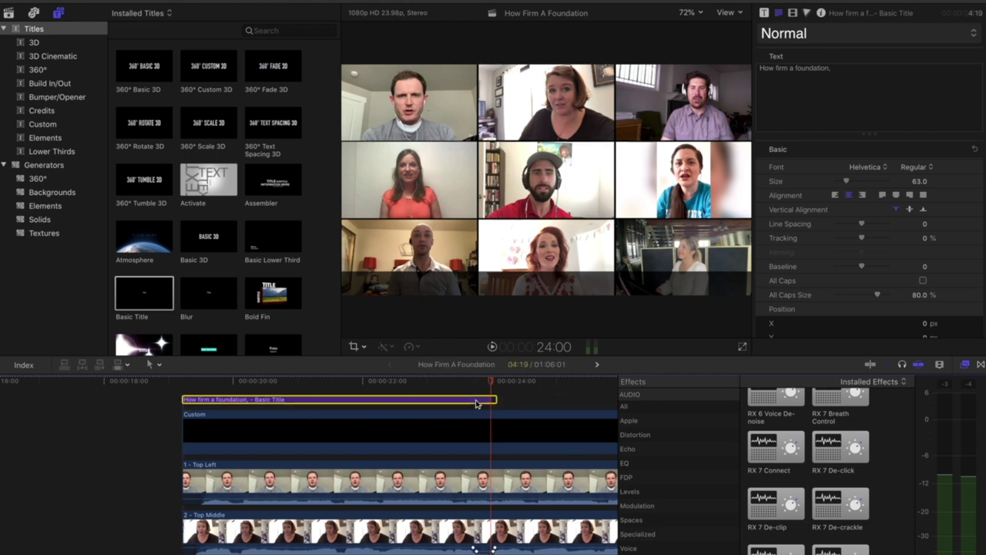
# Add a Basic Title at 24:00 and replace its text with the lyric "ye Saints of the Lord," from the note in Notes
pyautogui.moveTo(135, 300); pyautogui.dragTo(493, 400)
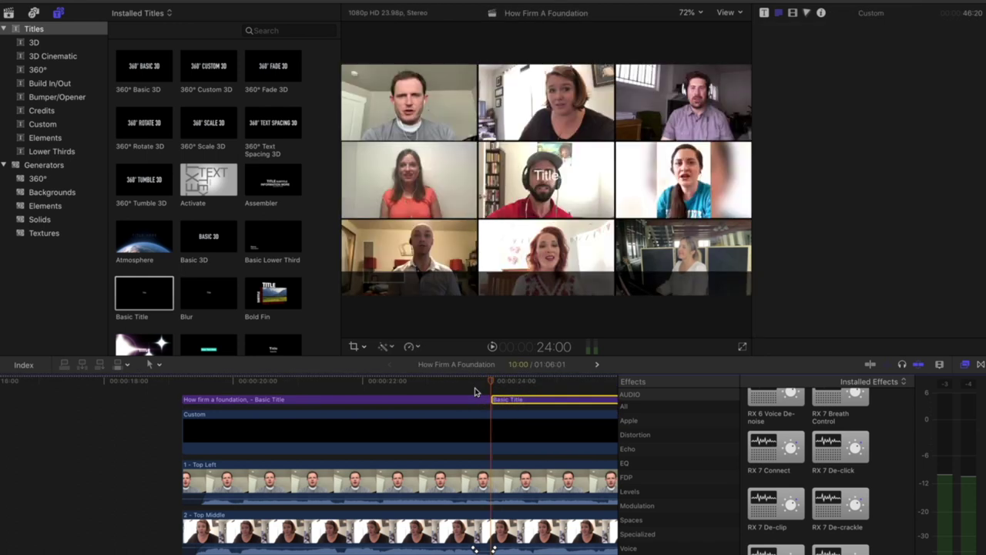
pyautogui.click(477, 390)
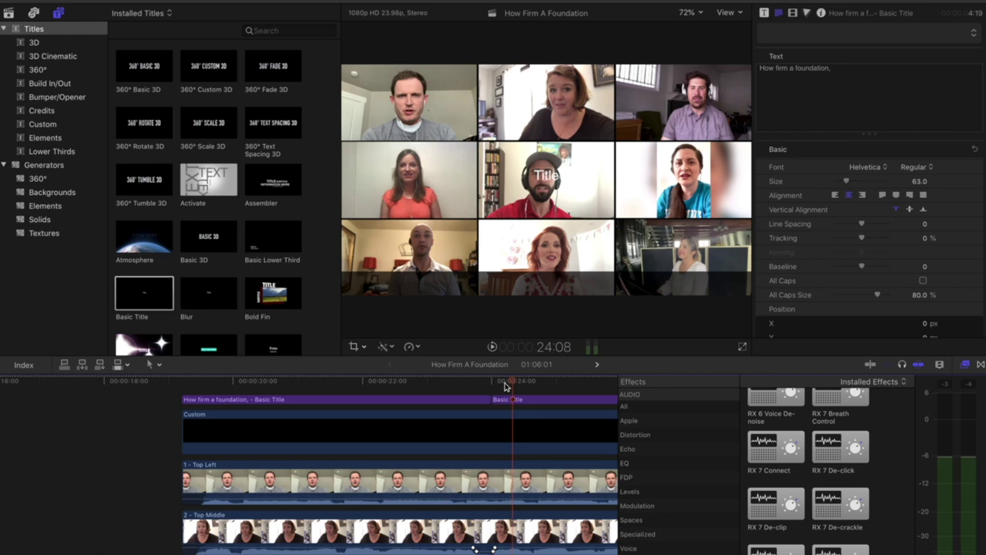
pyautogui.press('super+Tab')
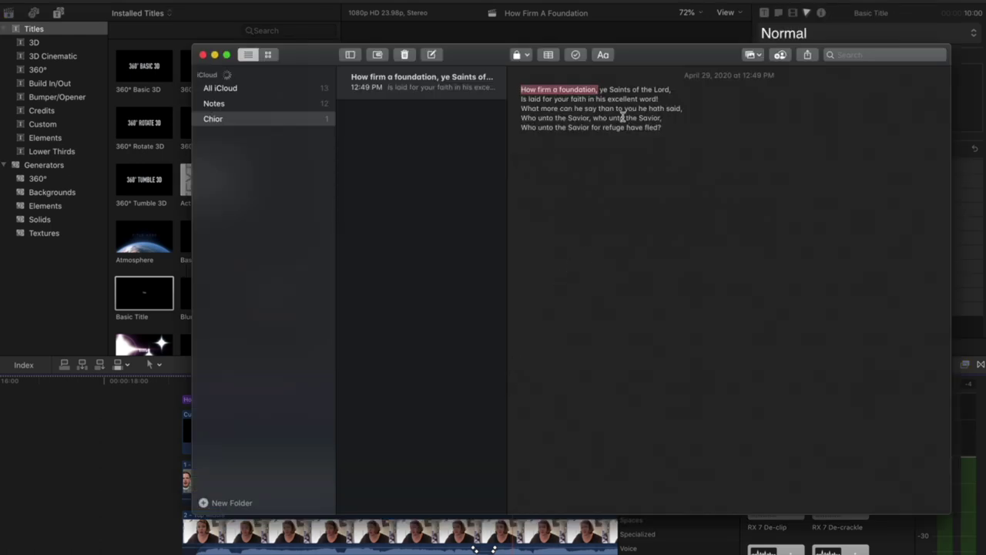
pyautogui.moveTo(603, 90); pyautogui.dragTo(672, 91)
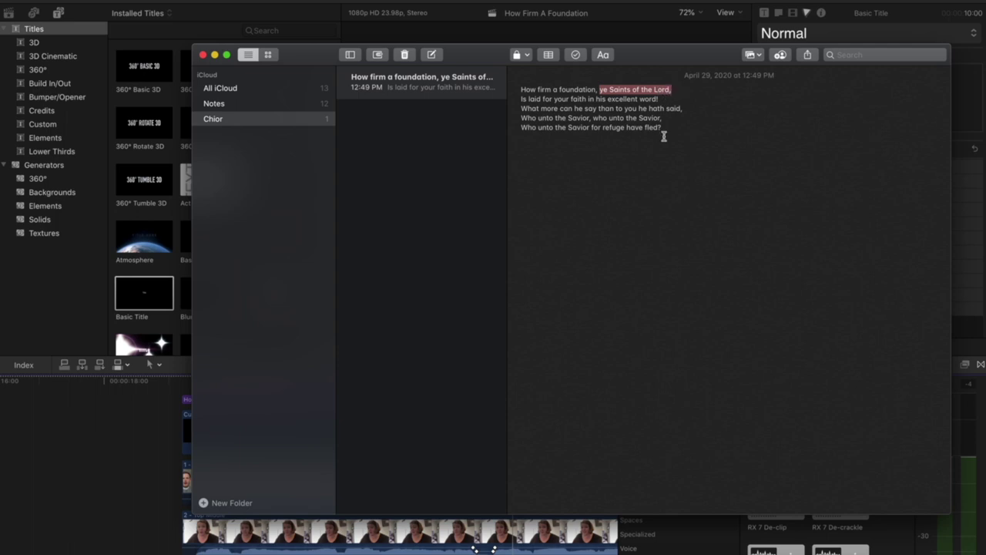
pyautogui.press('super+Tab')
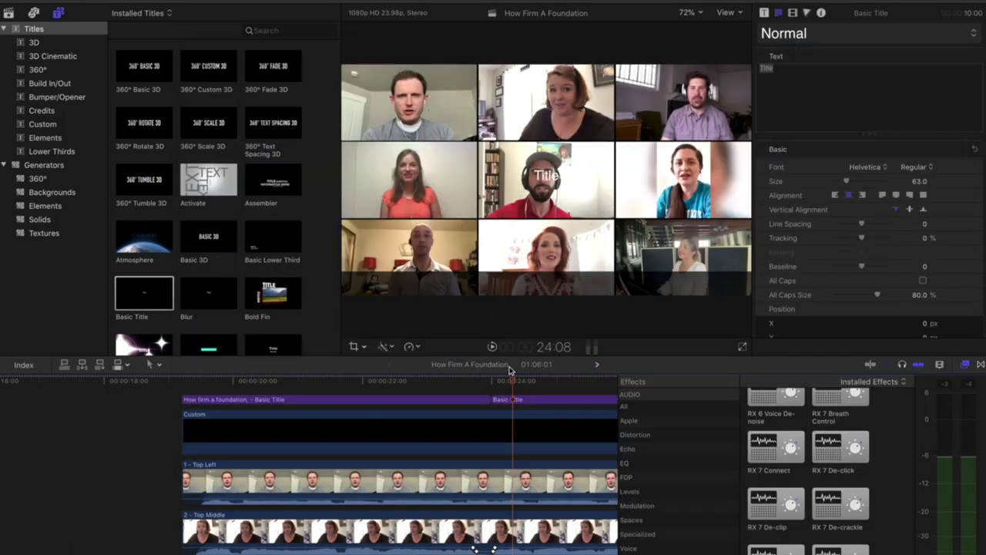
pyautogui.click(522, 402)
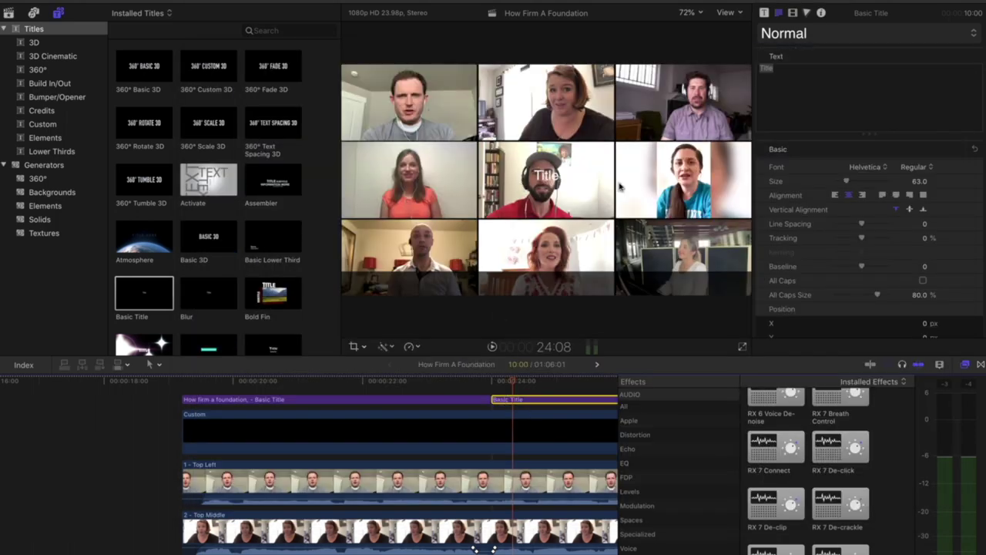
pyautogui.click(822, 81)
pyautogui.write('ye Saints of the Lord.')
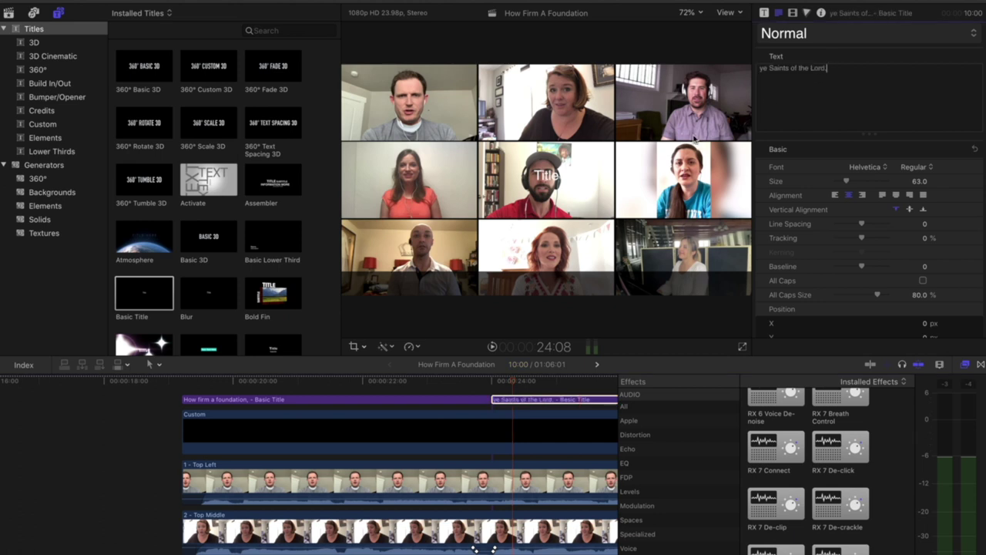
# Play through the second lyric phrase and trim the end of the "ye Saints of the Lord," title to 28:12
pyautogui.click(474, 380)
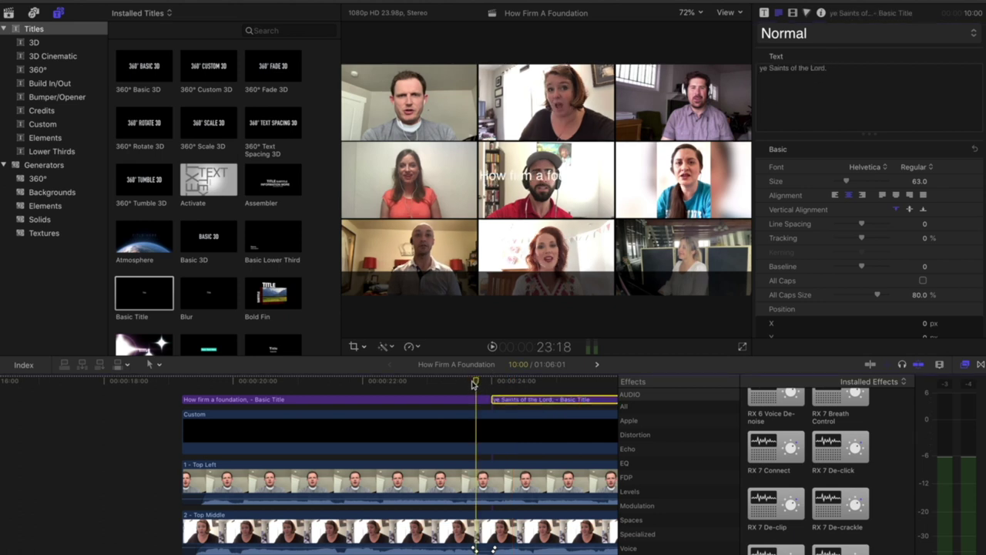
pyautogui.press('space')
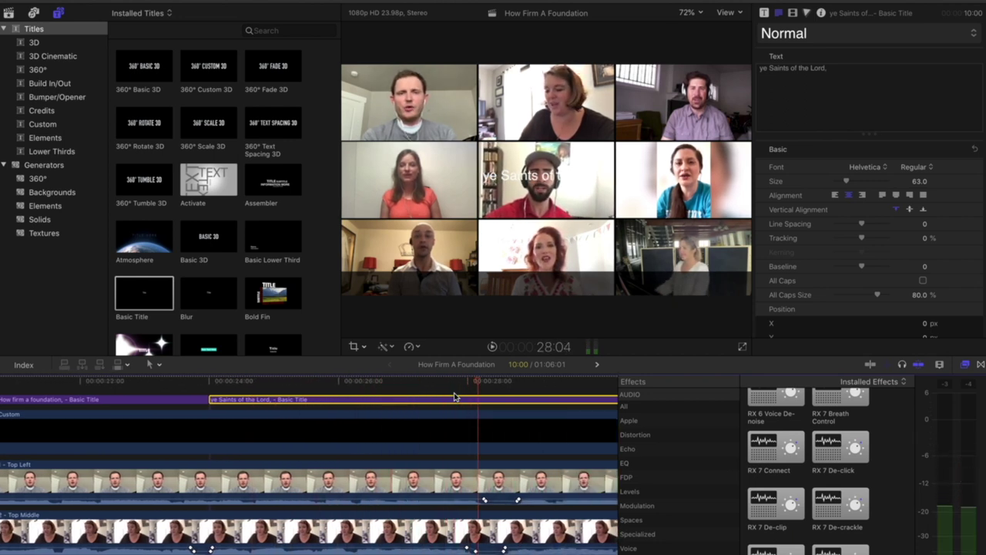
pyautogui.press('space')
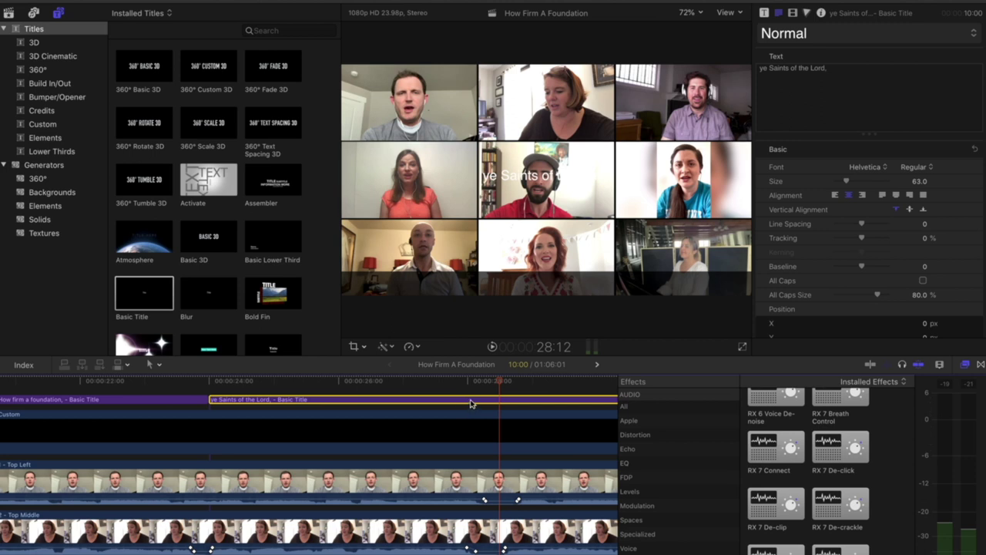
pyautogui.hotkey('alt', ']')
# Add a Basic Title at 28:12 and replace its text with "Is laid for your faith" copied from the note in Notes
pyautogui.moveTo(154, 296); pyautogui.dragTo(502, 397)
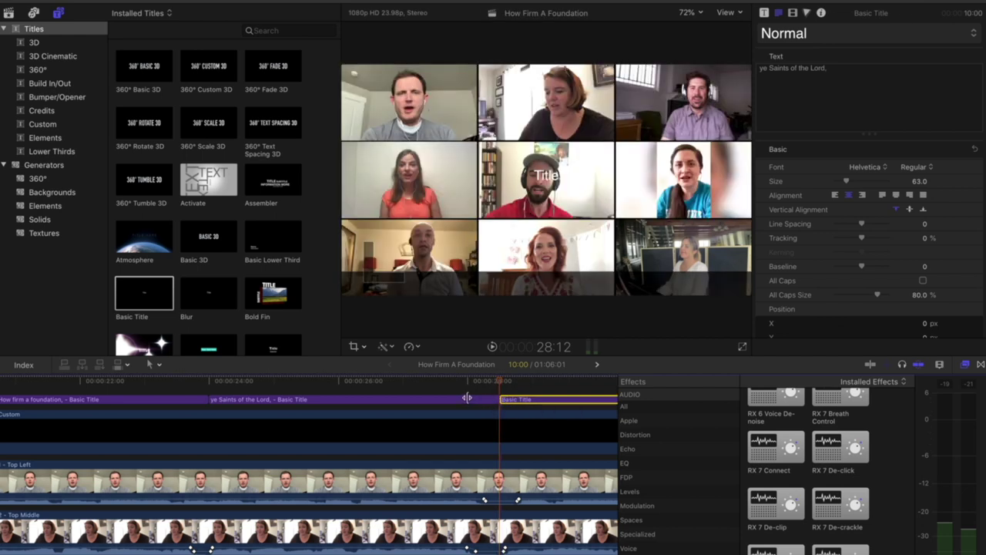
pyautogui.hscroll(5, 468, 397)
pyautogui.click(365, 382)
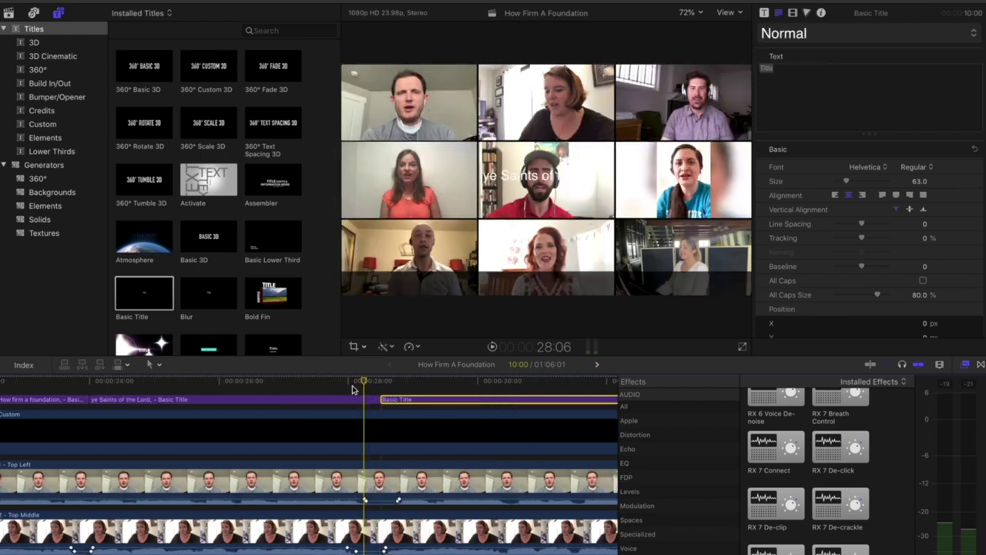
pyautogui.press('space')
pyautogui.press('super+Tab')
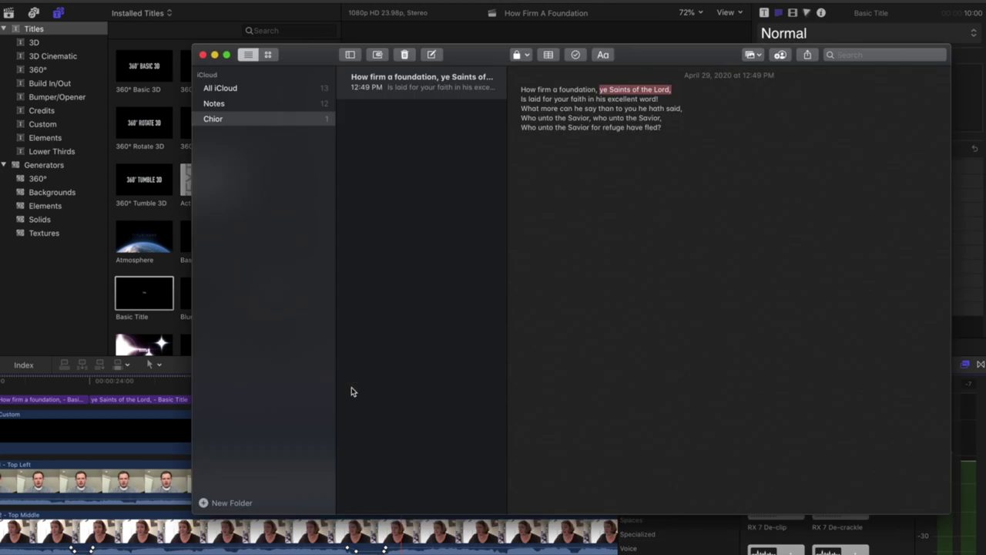
pyautogui.moveTo(521, 98); pyautogui.dragTo(587, 101)
pyautogui.press('super+c')
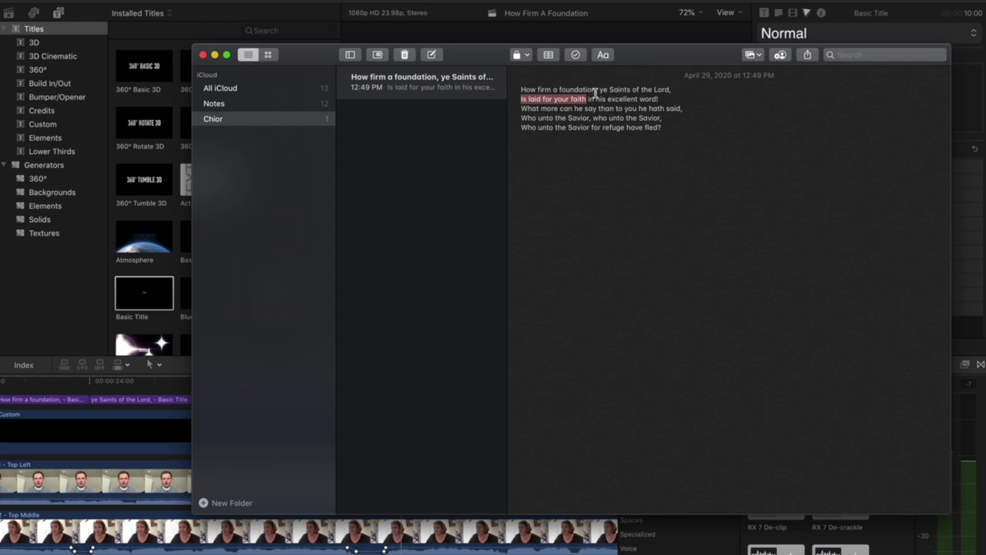
pyautogui.press('super+Tab')
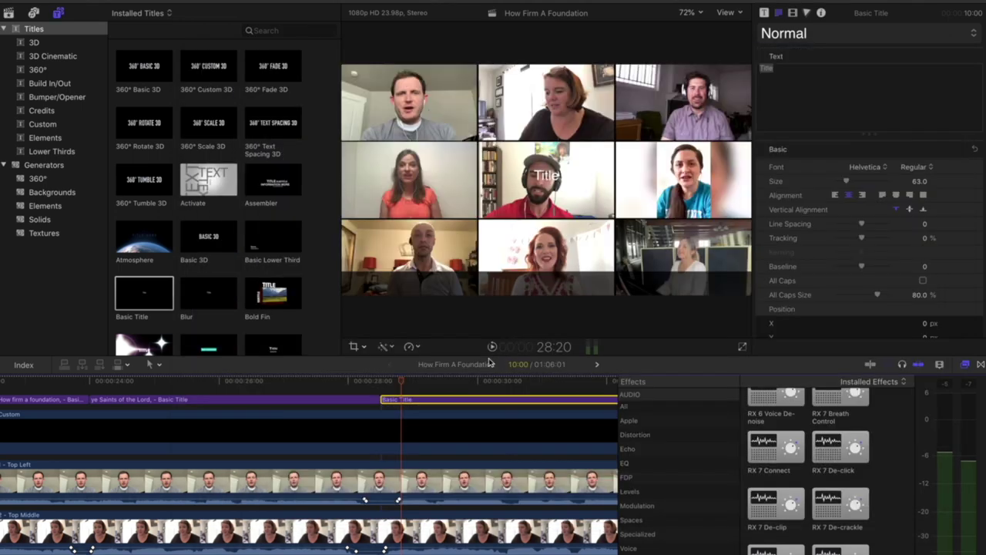
pyautogui.click(825, 92)
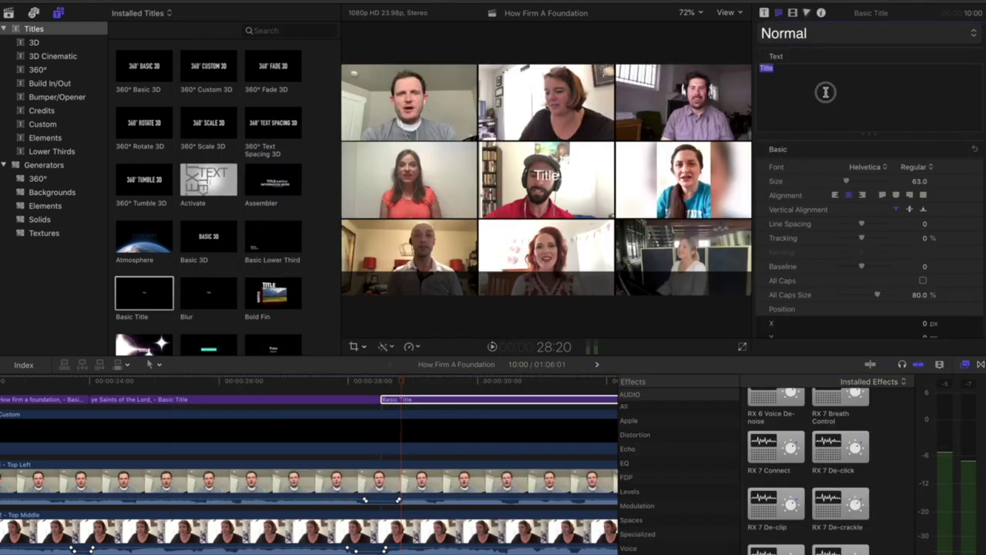
pyautogui.press('super+v')
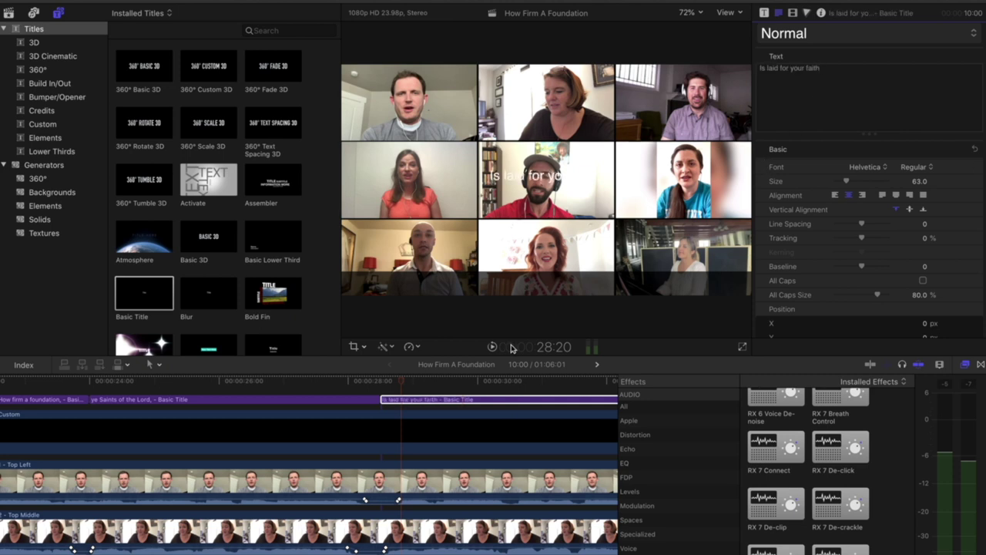
# Play through the third lyric phrase and trim the end of the "Is laid for your faith" title to 32:16
pyautogui.click(368, 385)
pyautogui.press('space')
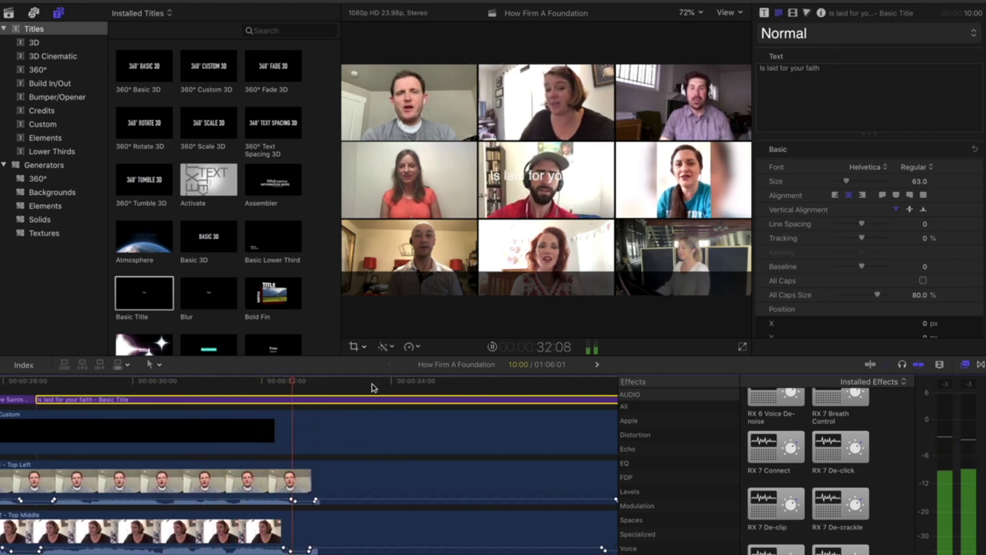
pyautogui.press('space')
pyautogui.click(295, 384)
pyautogui.moveTo(295, 383); pyautogui.dragTo(305, 380)
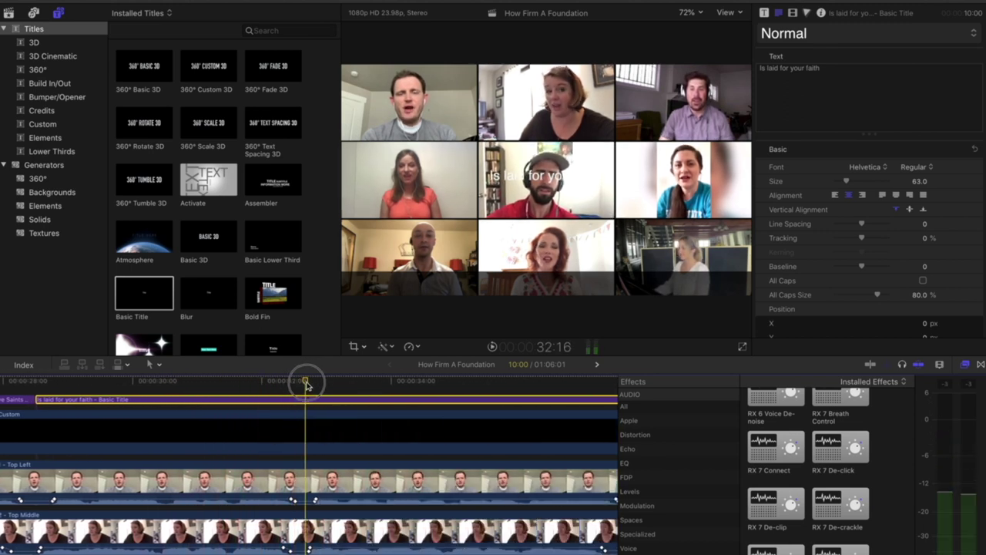
pyautogui.hotkey('alt', ']')
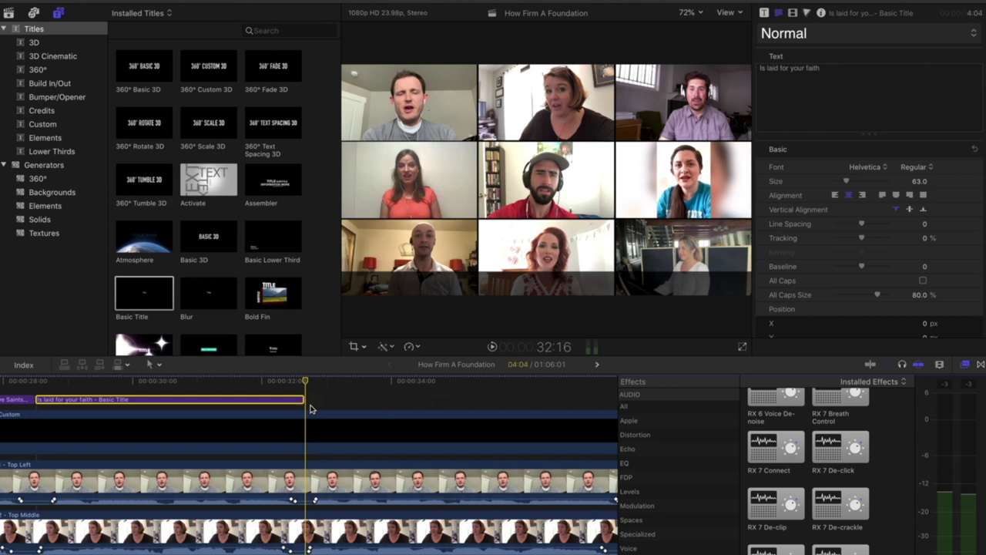
# Add a Basic Title at 32:16 and replace its text with "in his excellent word!" copied from the note in Notes
pyautogui.moveTo(158, 284); pyautogui.dragTo(306, 401)
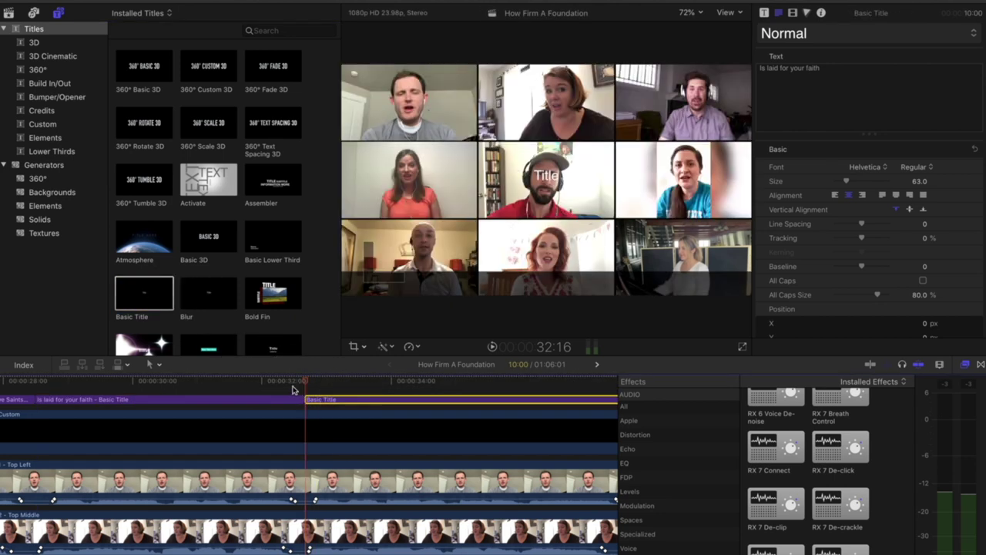
pyautogui.click(287, 381)
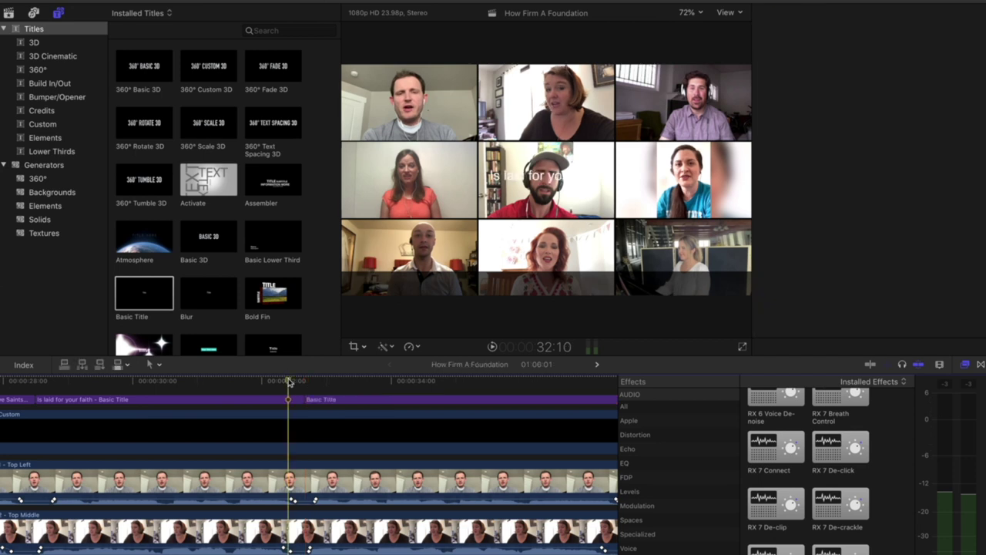
pyautogui.press('super+Tab')
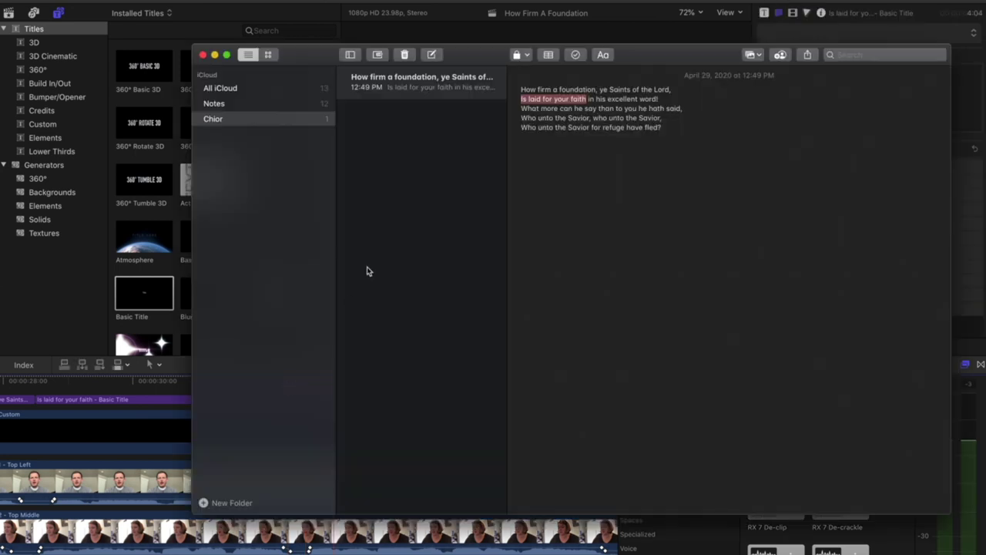
pyautogui.moveTo(588, 98); pyautogui.dragTo(663, 98)
pyautogui.press('super+c')
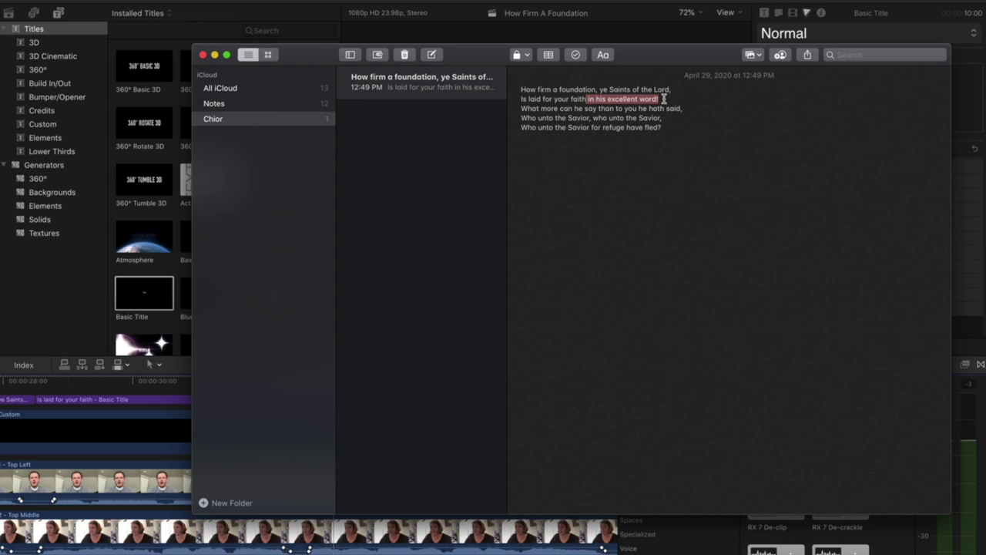
pyautogui.press('super+Tab')
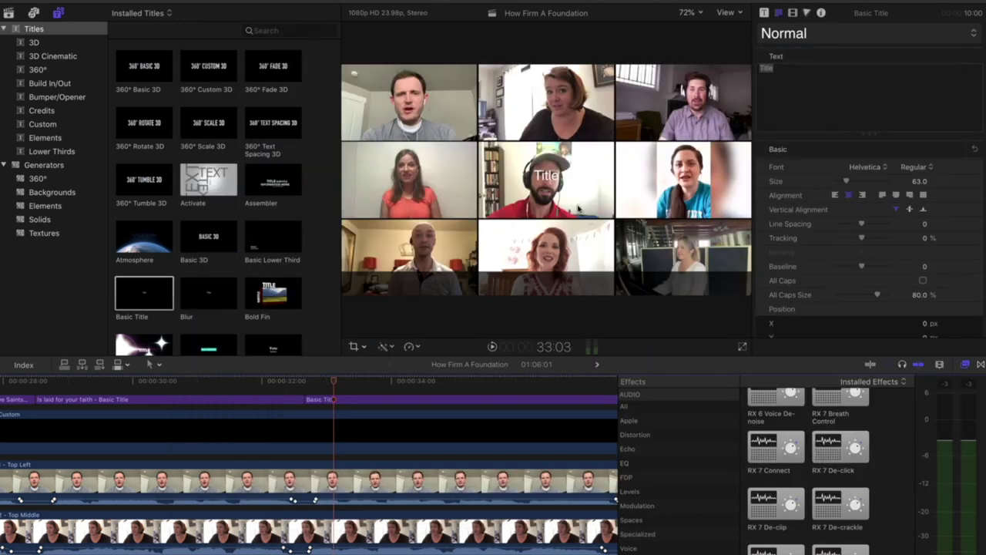
pyautogui.click(372, 402)
pyautogui.click(831, 110)
pyautogui.press('super+v')
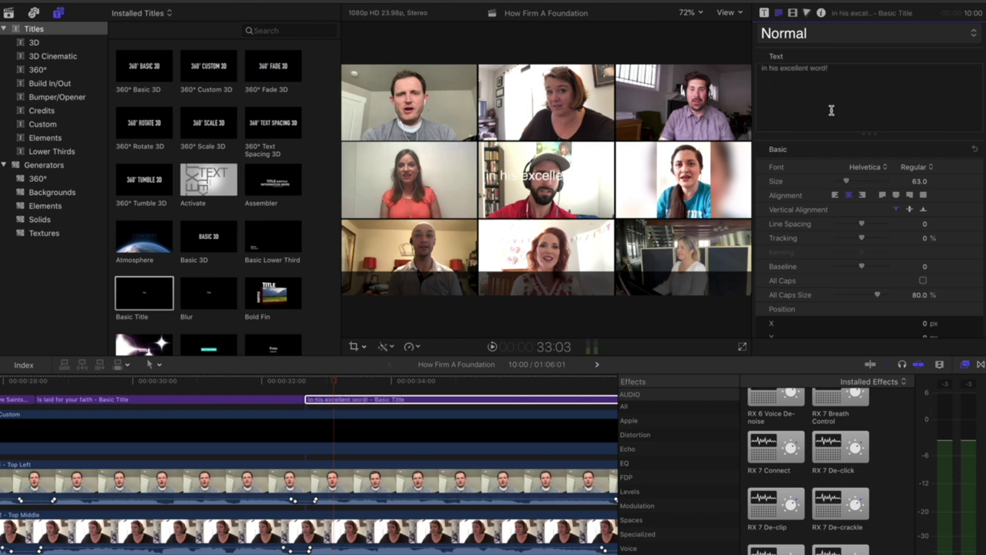
# Play through the fourth lyric phrase and trim the end of the "in his excellent word!" title to 37:18
pyautogui.click(278, 393)
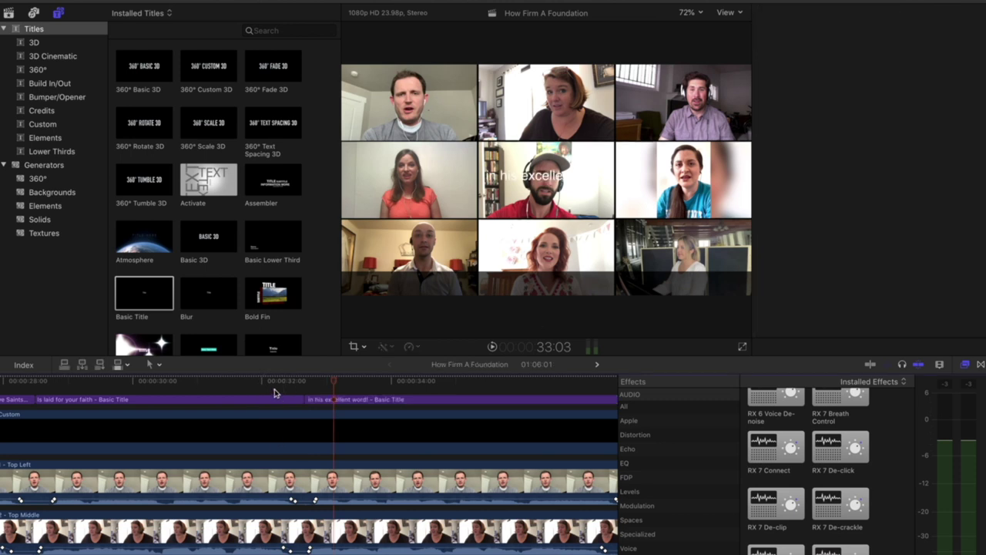
pyautogui.press('space')
pyautogui.click(278, 393)
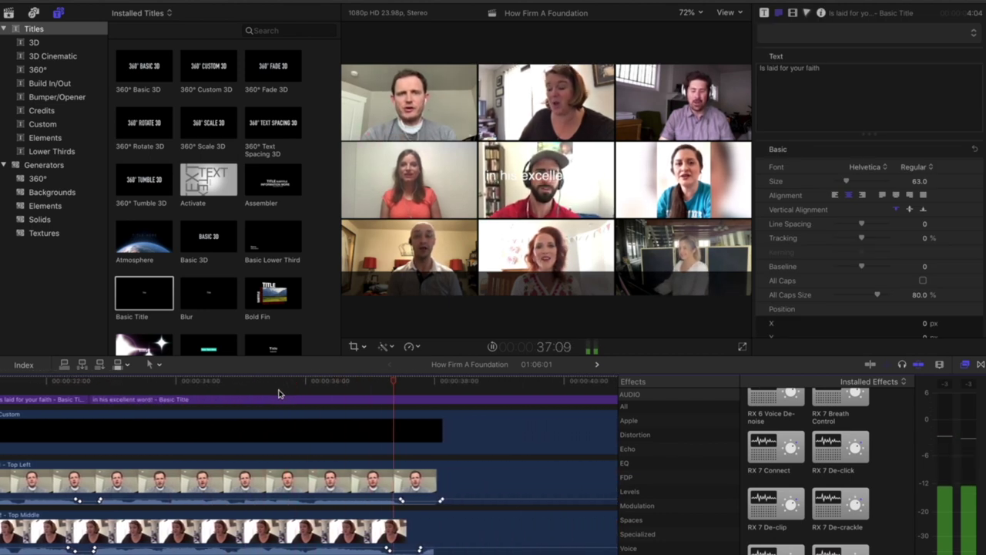
pyautogui.press('space')
pyautogui.click(374, 401)
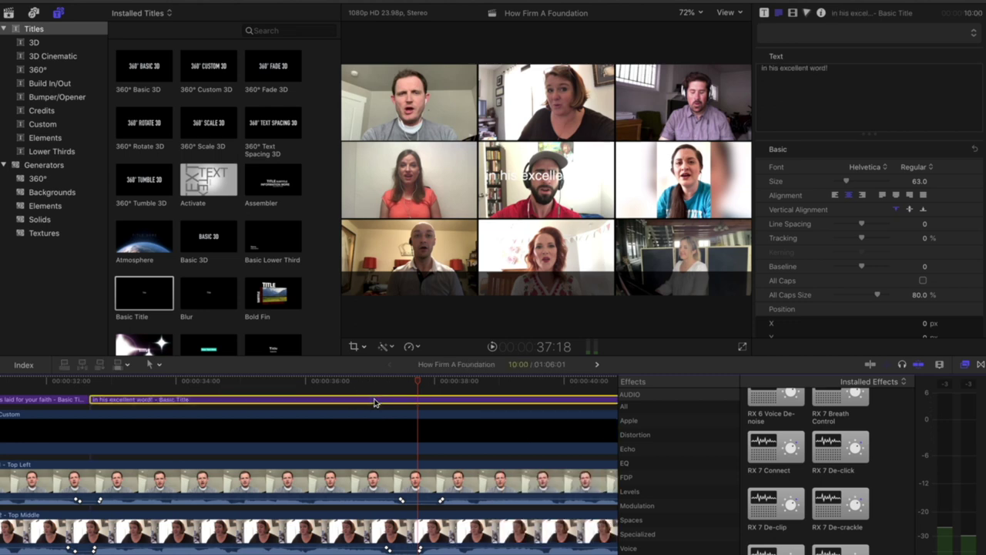
pyautogui.hotkey('alt', ']')
# Add a Basic Title at 37:18 and replace its text with "What more can he say" copied from the note in Notes
pyautogui.hscroll(5, 374, 402)
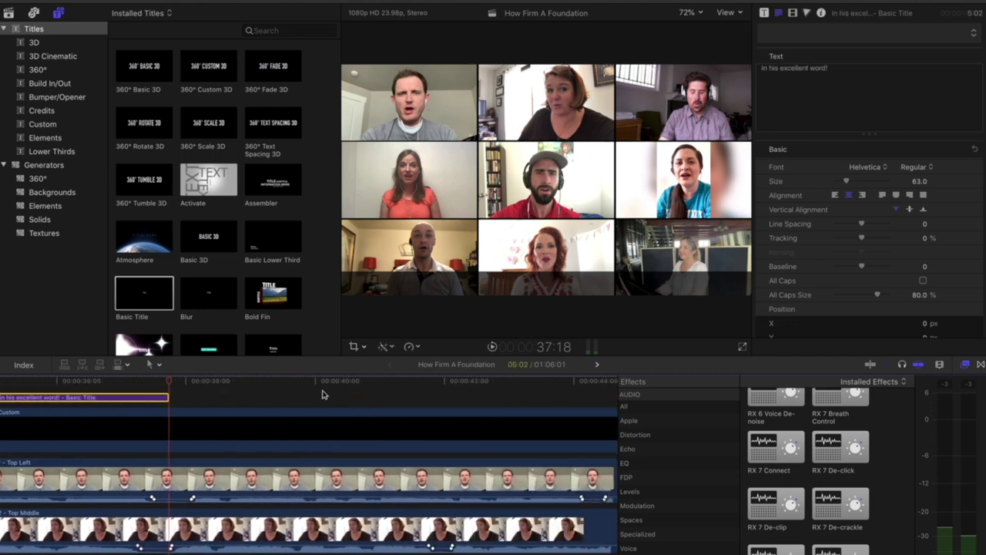
pyautogui.moveTo(137, 304); pyautogui.dragTo(93, 385)
pyautogui.click(92, 383)
pyautogui.press('space')
pyautogui.moveTo(157, 404); pyautogui.dragTo(128, 395)
pyautogui.press('/')
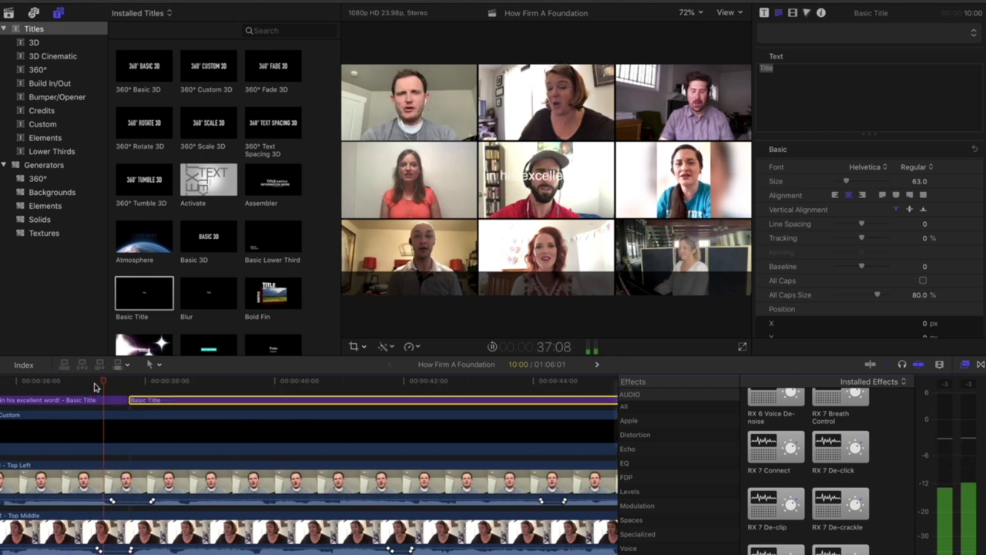
pyautogui.press('super+Tab')
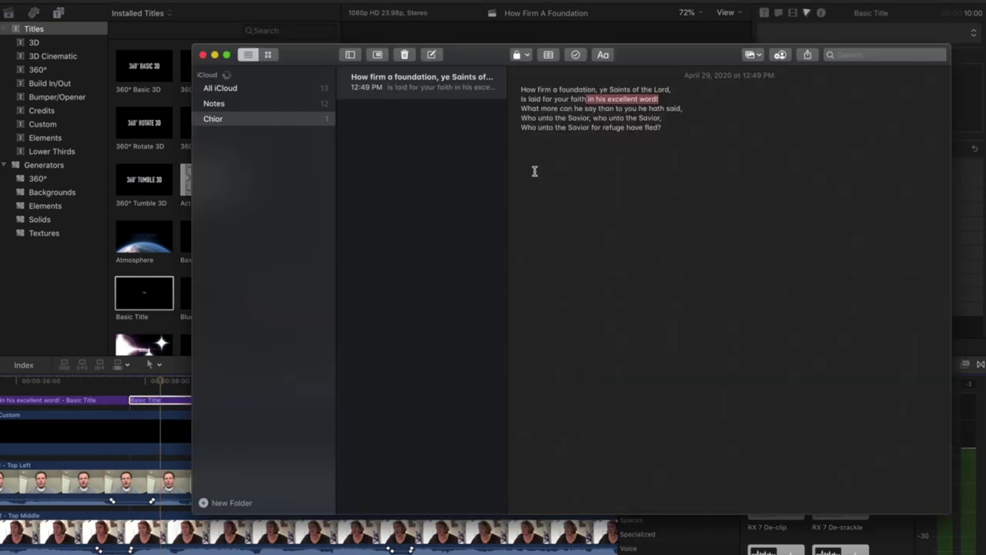
pyautogui.moveTo(521, 109); pyautogui.dragTo(577, 110)
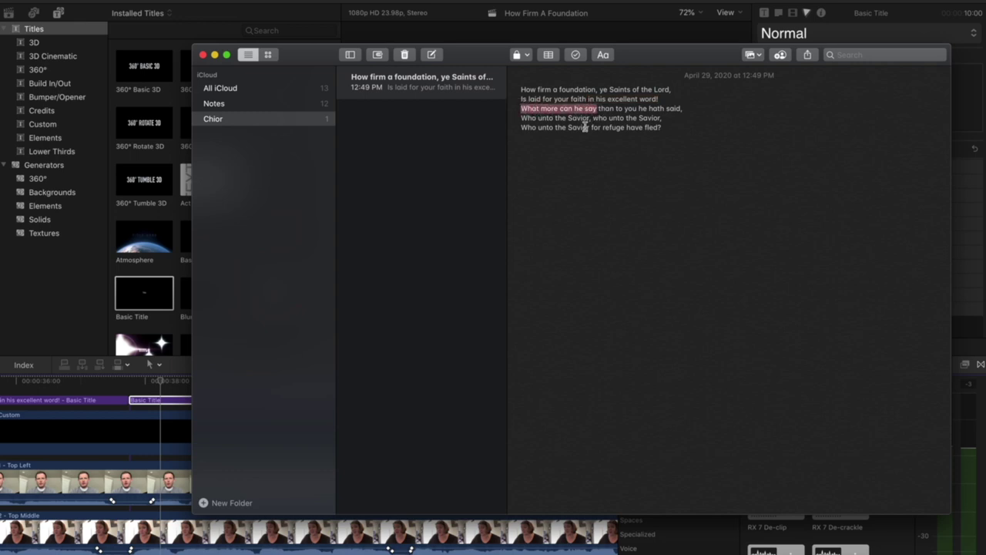
pyautogui.press('super+Tab')
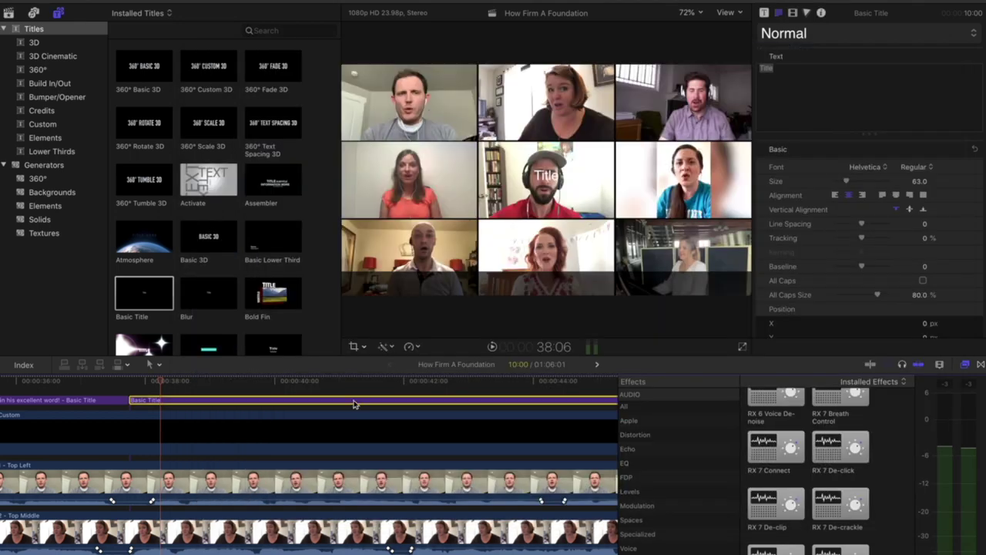
pyautogui.click(844, 70)
pyautogui.write('What more can he say')
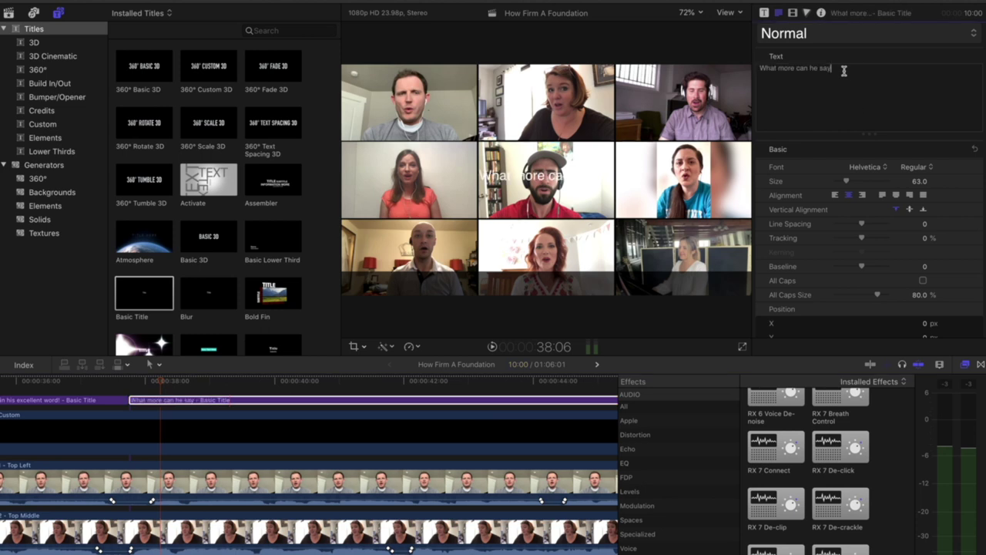
# Play through the fifth lyric phrase and trim the end of the "What more can he say" title to 42:01
pyautogui.click(108, 388)
pyautogui.press('space')
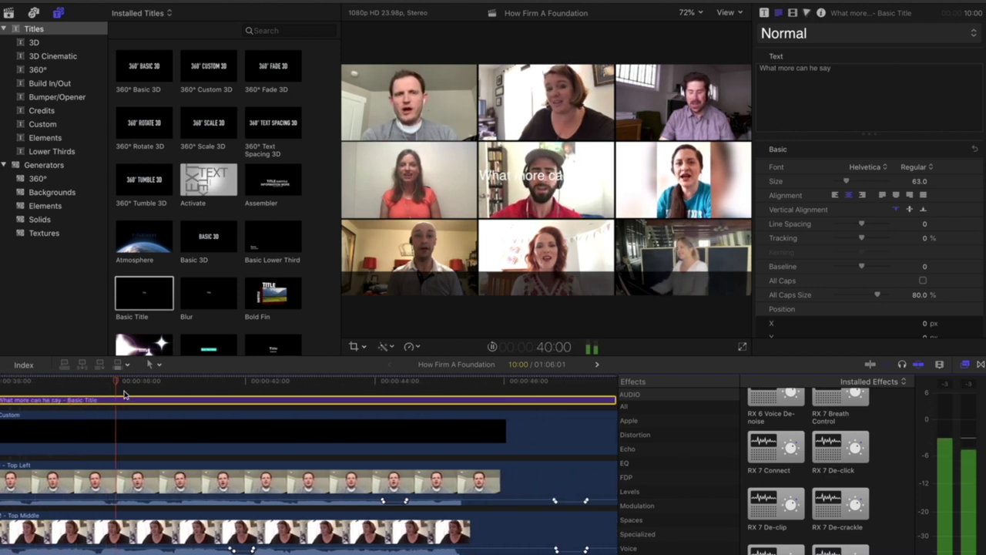
pyautogui.press('space')
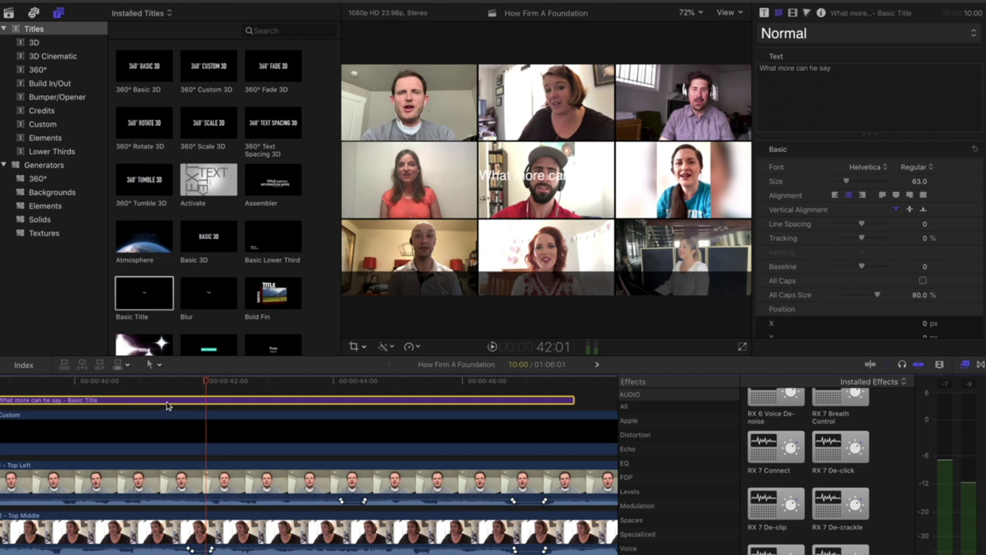
pyautogui.press('Return')
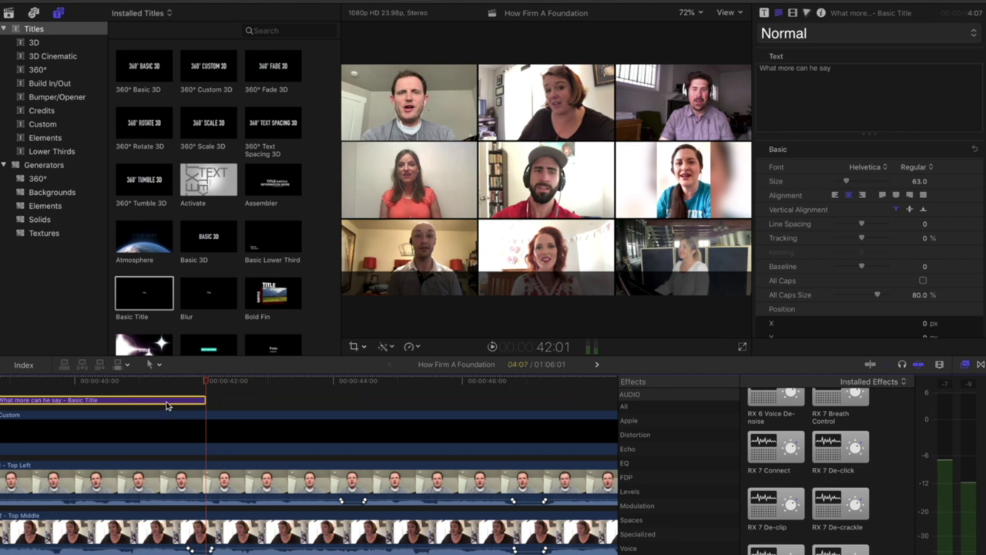
# Add a Basic Title at 42:01 and replace its text with "than to you he hath said," copied from the note in Notes
pyautogui.moveTo(153, 293); pyautogui.dragTo(205, 397)
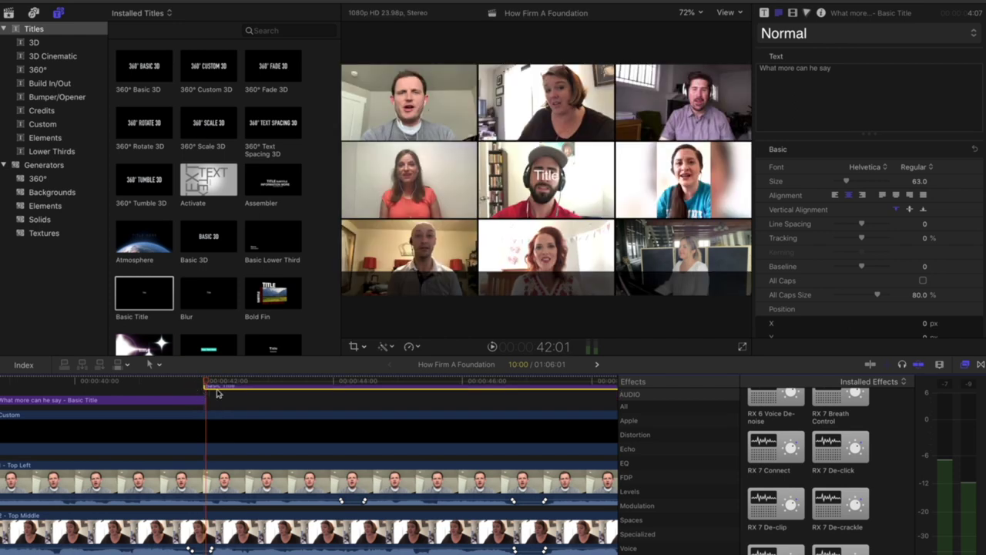
pyautogui.moveTo(226, 391); pyautogui.dragTo(169, 392)
pyautogui.press('space')
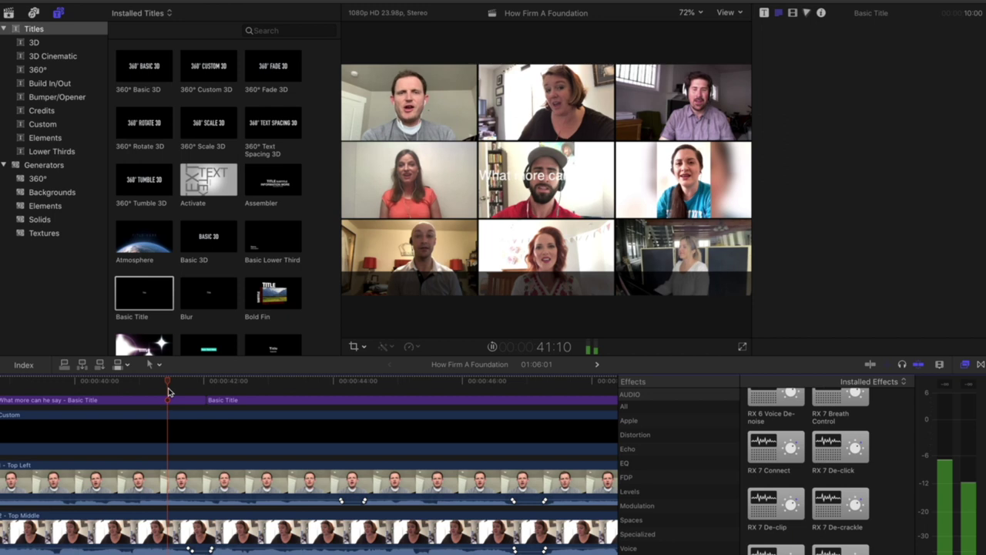
pyautogui.click(213, 395)
pyautogui.press('super+Tab')
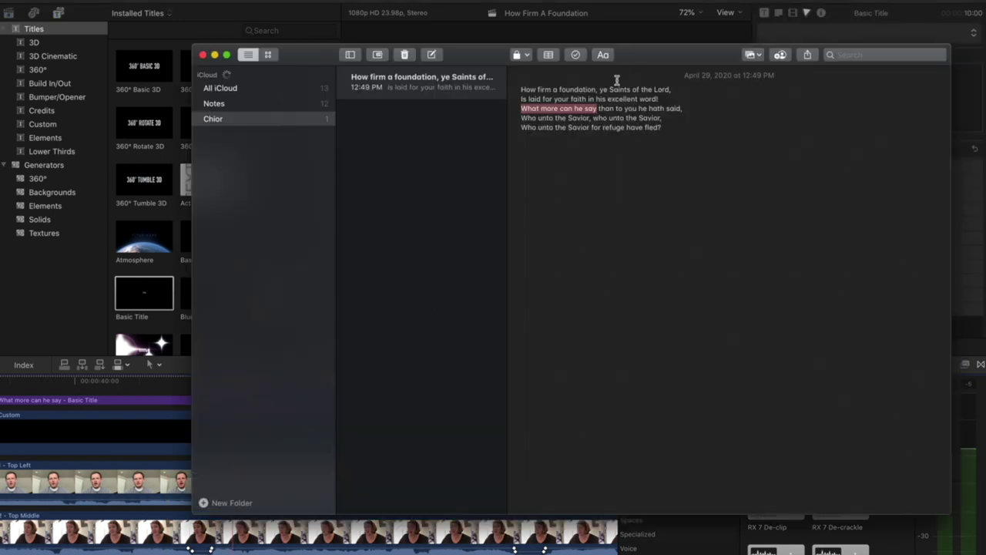
pyautogui.moveTo(598, 108); pyautogui.dragTo(683, 108)
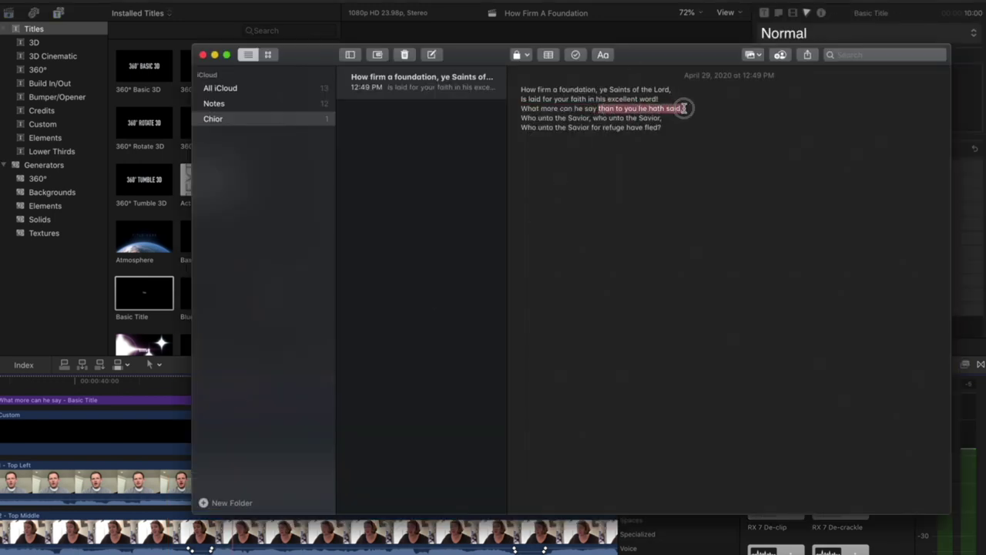
pyautogui.press('super+Tab')
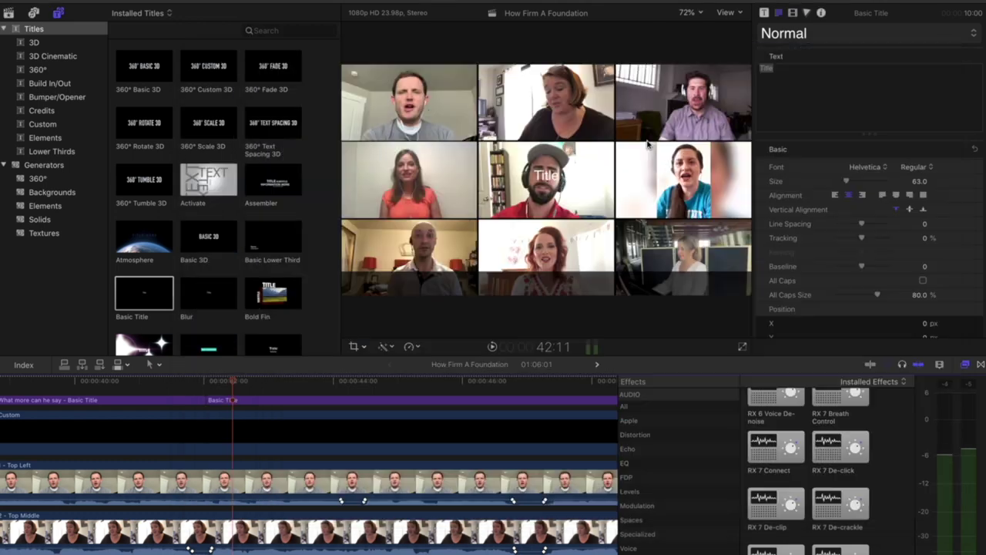
pyautogui.click(341, 401)
pyautogui.click(778, 107)
pyautogui.write('than to you he hath said.')
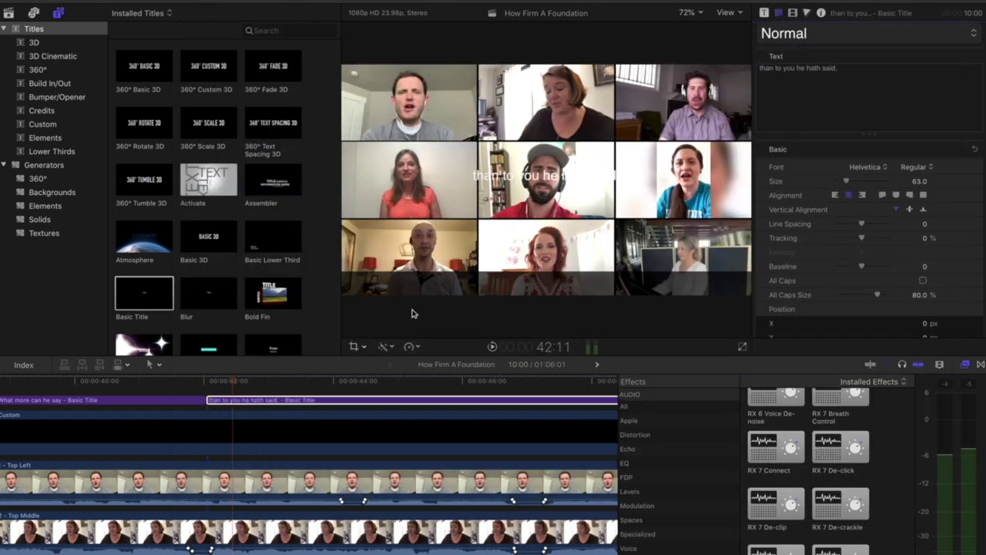
# Play through the sixth lyric phrase and trim the end of the "than to you he hath said," title to 47:03
pyautogui.click(188, 382)
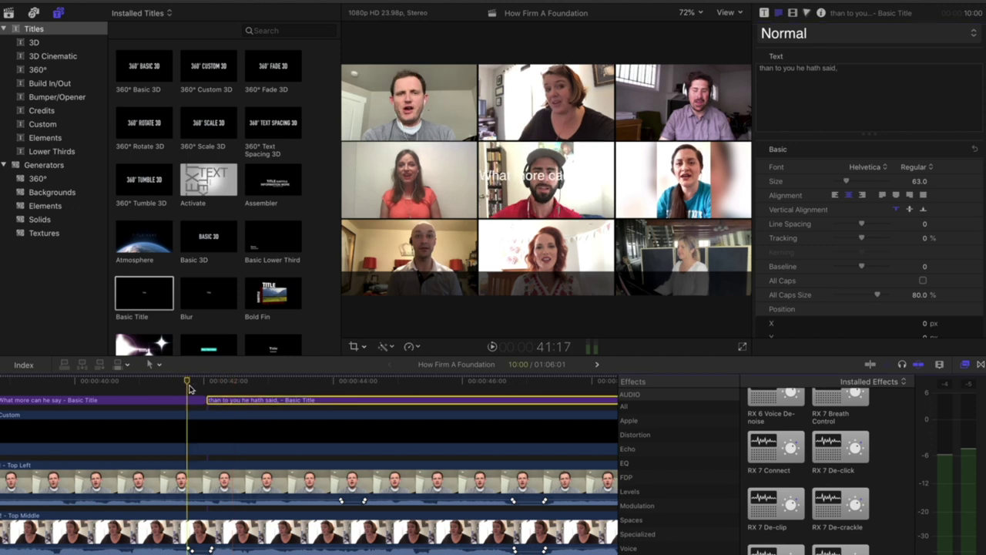
pyautogui.press('space')
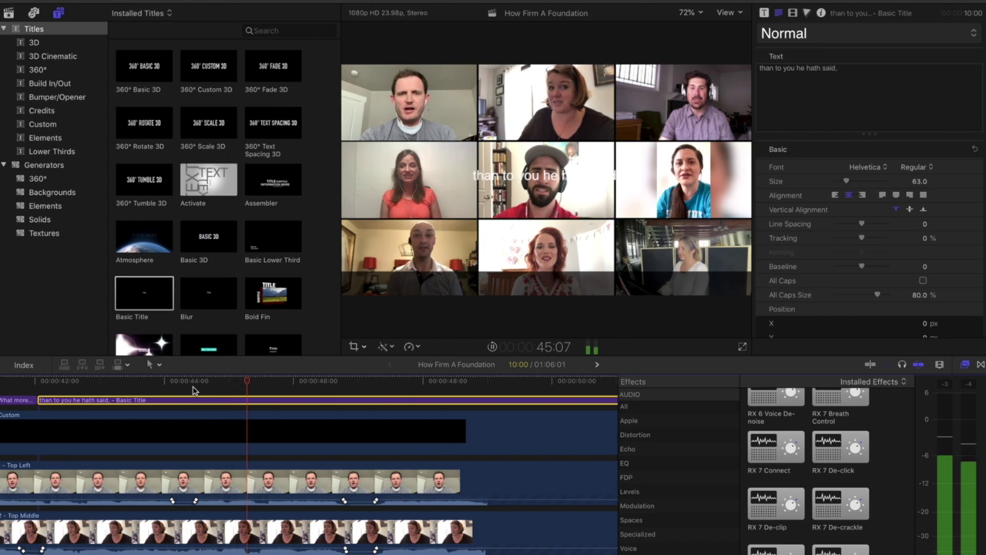
pyautogui.press('space')
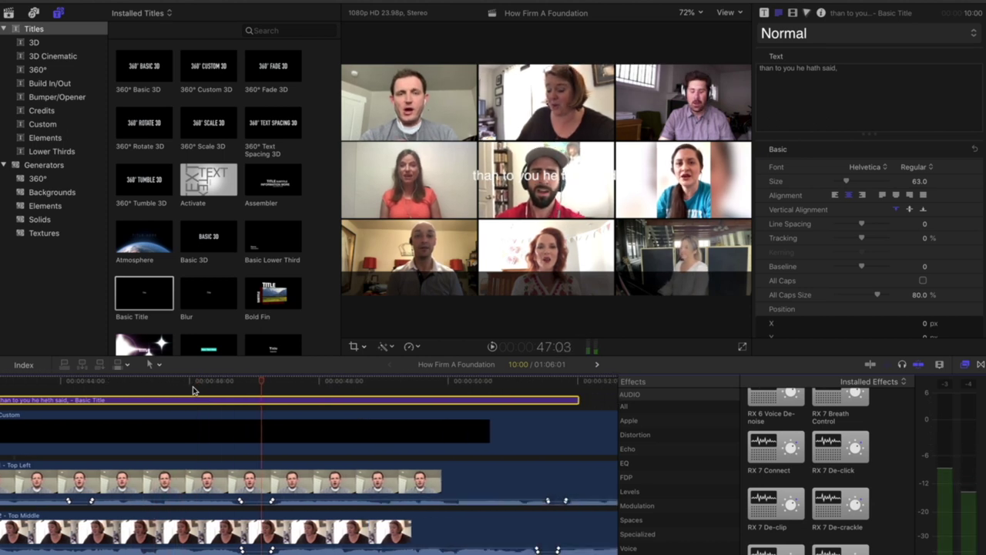
pyautogui.hotkey('alt', ']')
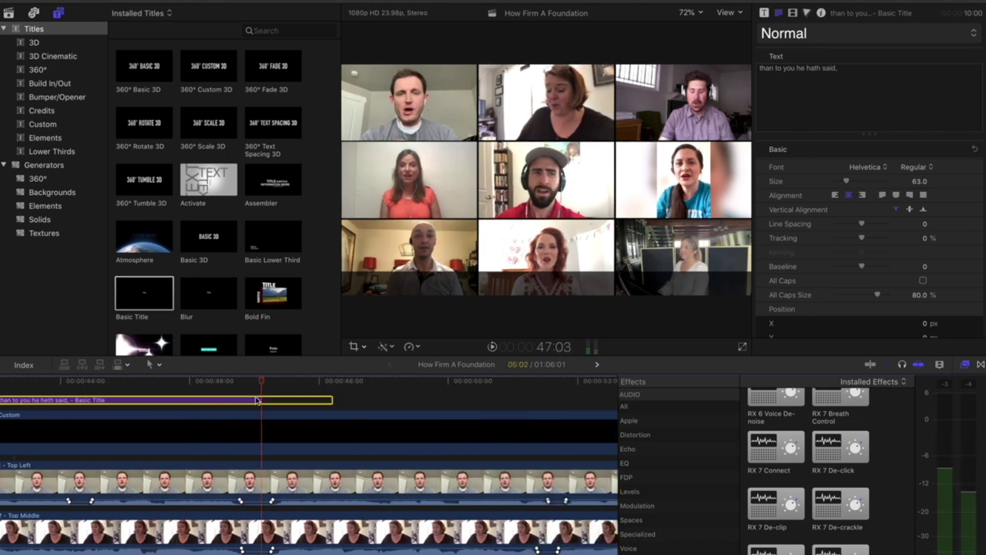
# Copy "Who unto the Savior," from the note in Notes and use it as the text of a new Basic Title at 47:03
pyautogui.press('super+Tab')
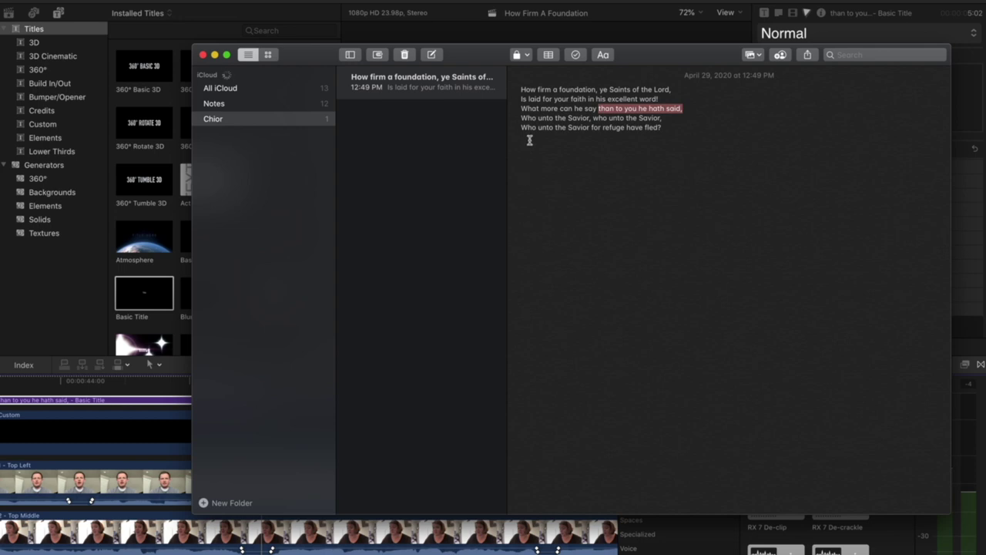
pyautogui.moveTo(523, 120); pyautogui.dragTo(569, 119)
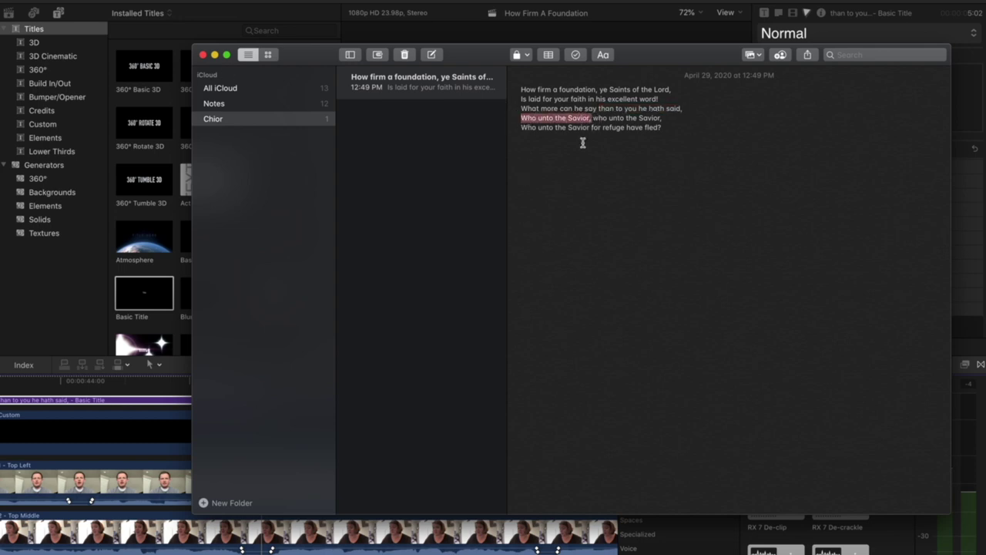
pyautogui.press('super+Tab')
pyautogui.moveTo(142, 293); pyautogui.dragTo(262, 400)
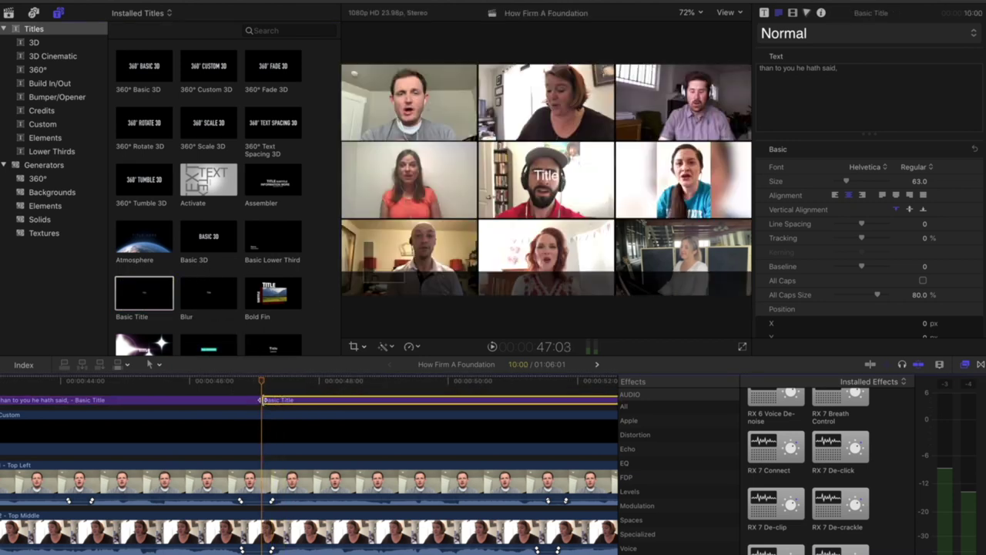
pyautogui.click(242, 383)
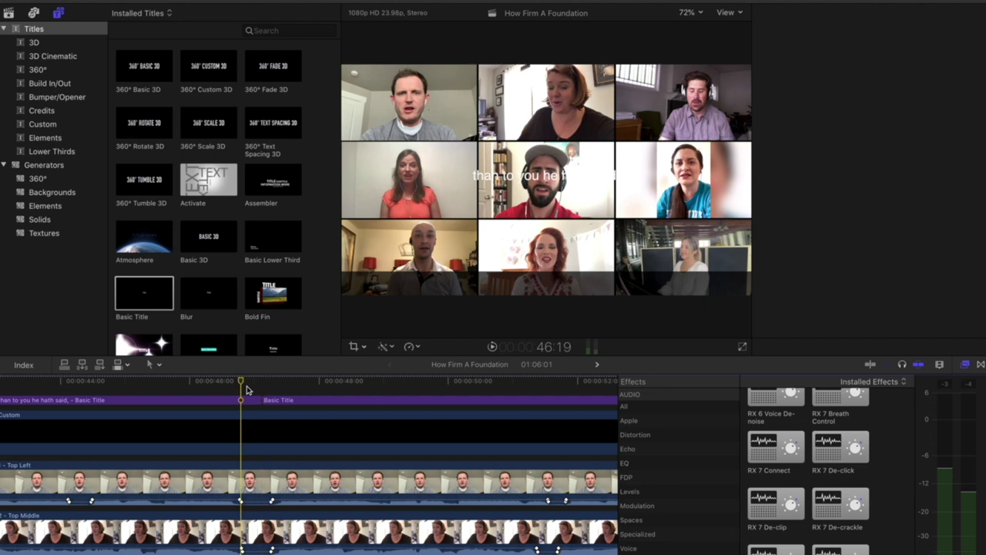
pyautogui.hscroll(5, 246, 389)
pyautogui.click(178, 400)
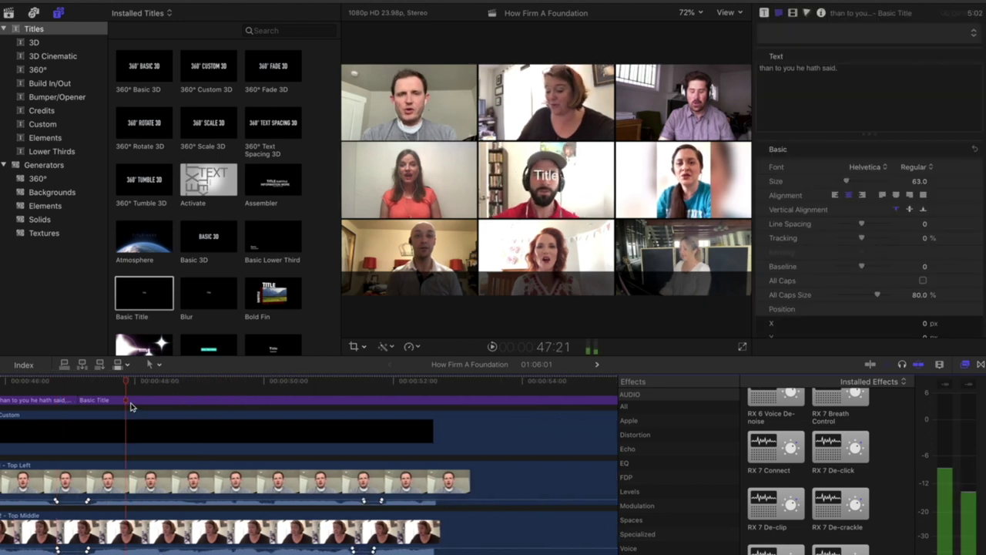
pyautogui.click(132, 400)
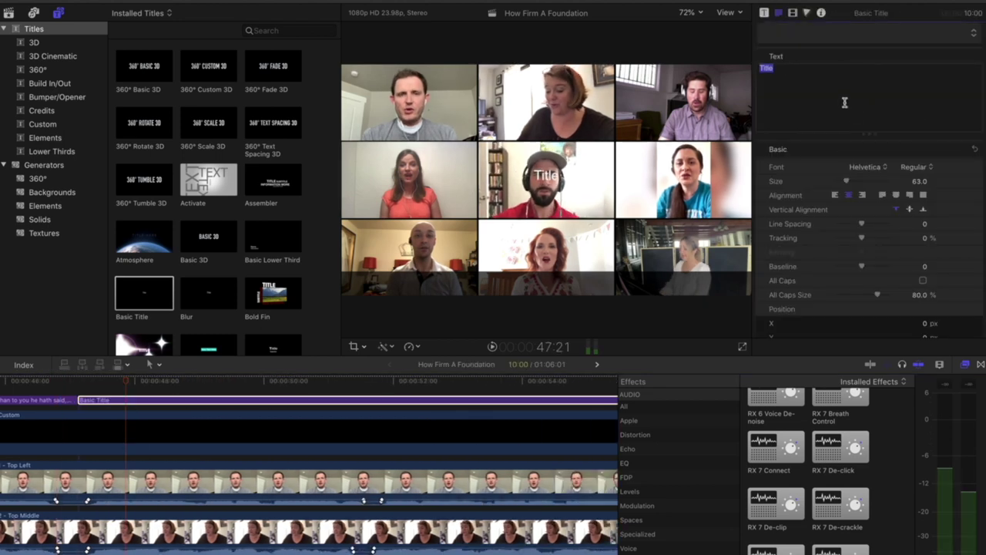
pyautogui.write('Who unto the Savior,')
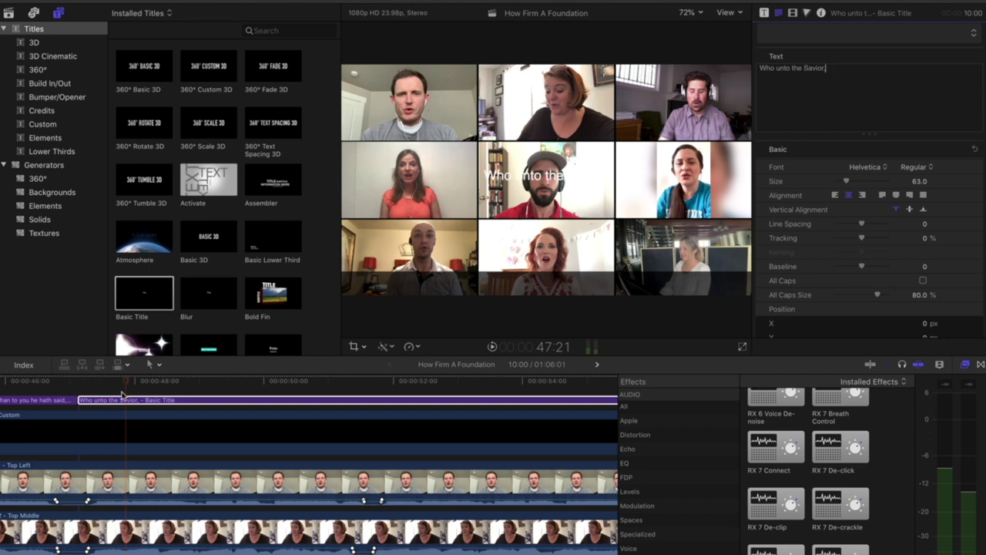
# Play through the seventh lyric phrase and trim the end of the "Who unto the Savior," title to 51:17
pyautogui.click(66, 387)
pyautogui.press('space')
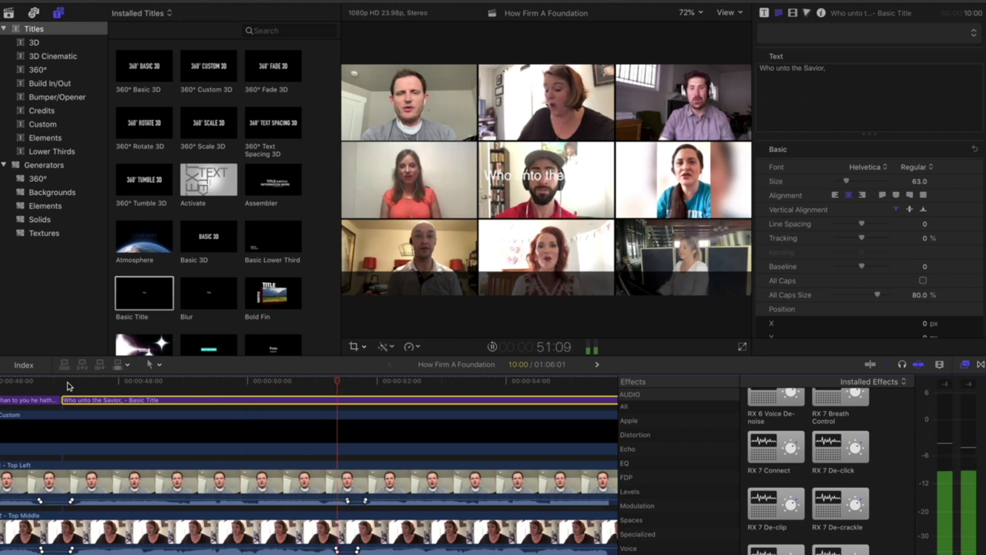
pyautogui.hotkey('alt', ']')
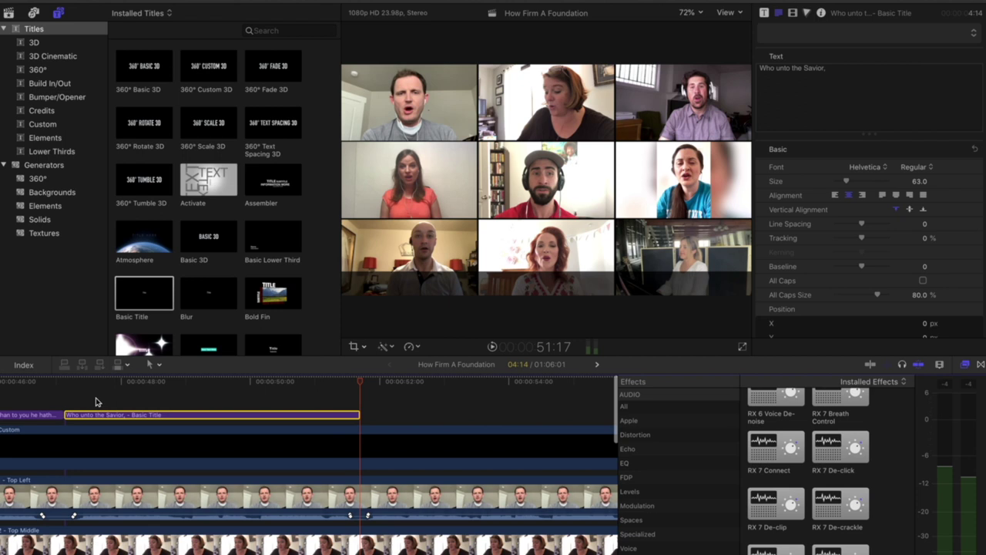
# Add a Basic Title at 51:17 and replace its text with "who unto the Savior," copied from the note in Notes
pyautogui.click(145, 296)
pyautogui.moveTo(145, 297); pyautogui.dragTo(364, 413)
pyautogui.press('super+Tab')
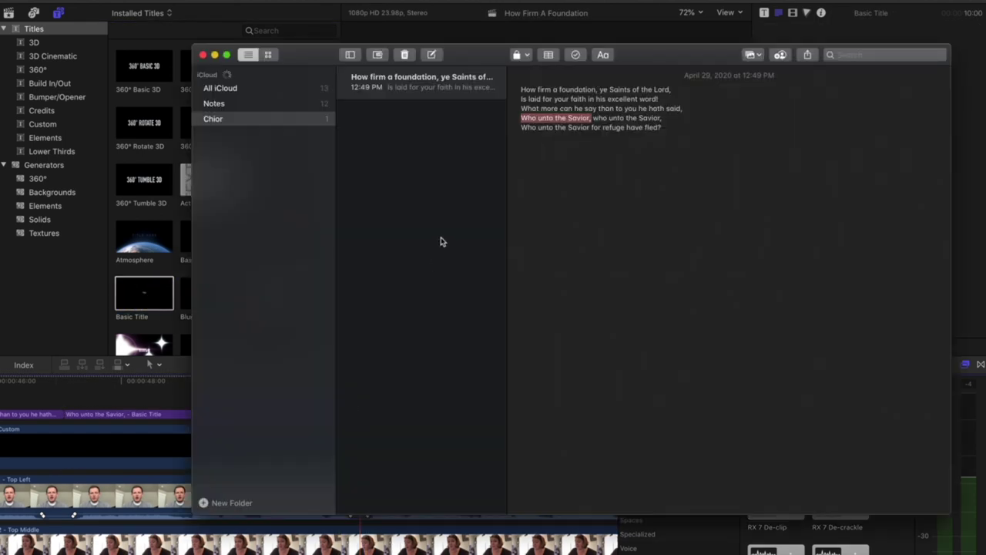
pyautogui.click(601, 118)
pyautogui.moveTo(600, 118); pyautogui.dragTo(658, 118)
pyautogui.press('super+c')
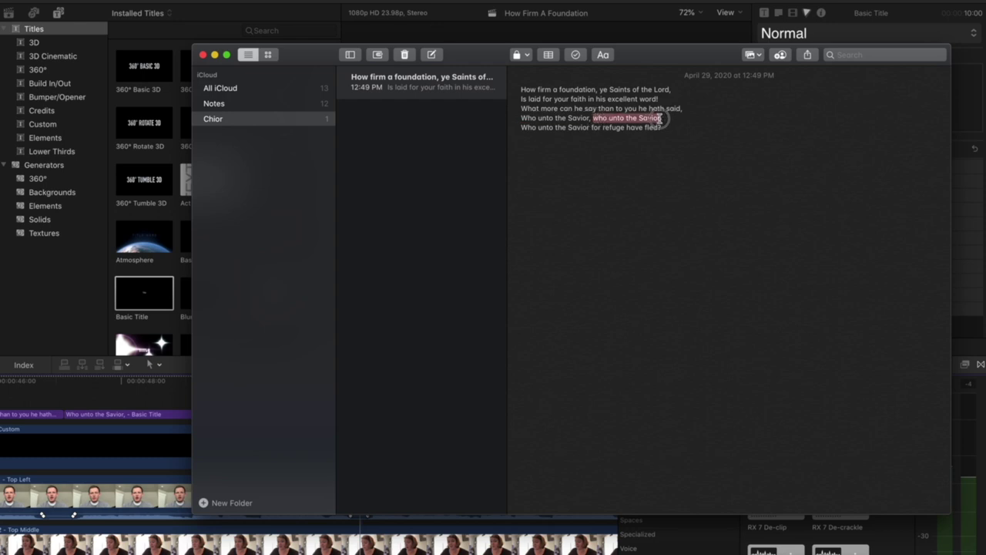
pyautogui.press('super+Tab')
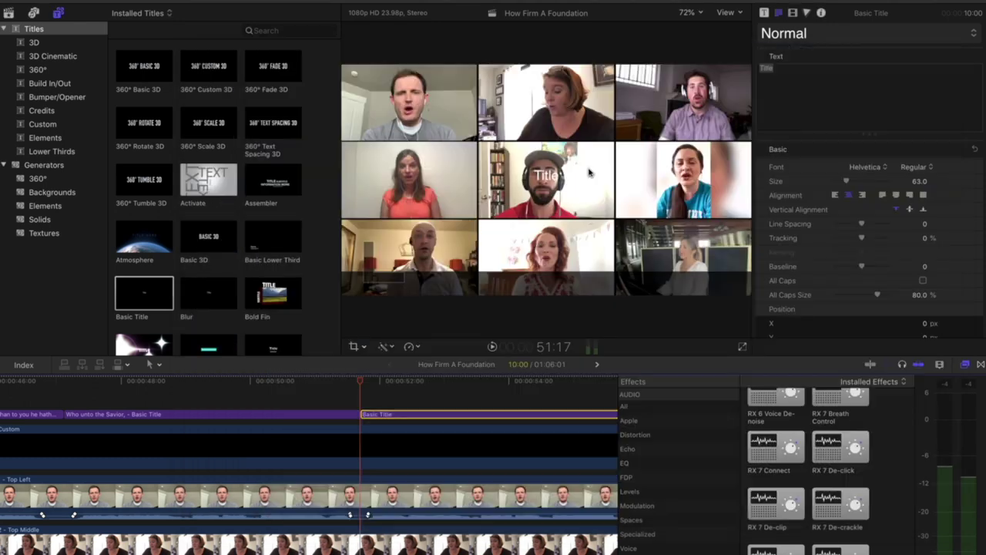
pyautogui.click(396, 416)
pyautogui.press('super+4')
pyautogui.tripleClick(795, 96)
pyautogui.press('super+v')
# Play through the eighth lyric phrase and trim the end of the "who unto the Savior," title to 56:03
pyautogui.click(348, 397)
pyautogui.press('space')
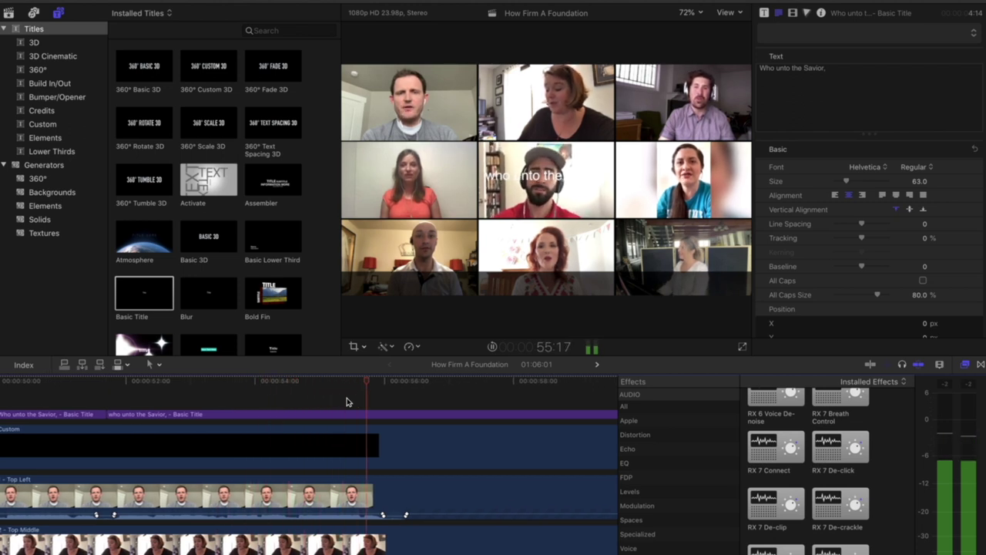
pyautogui.press('space')
pyautogui.click(381, 414)
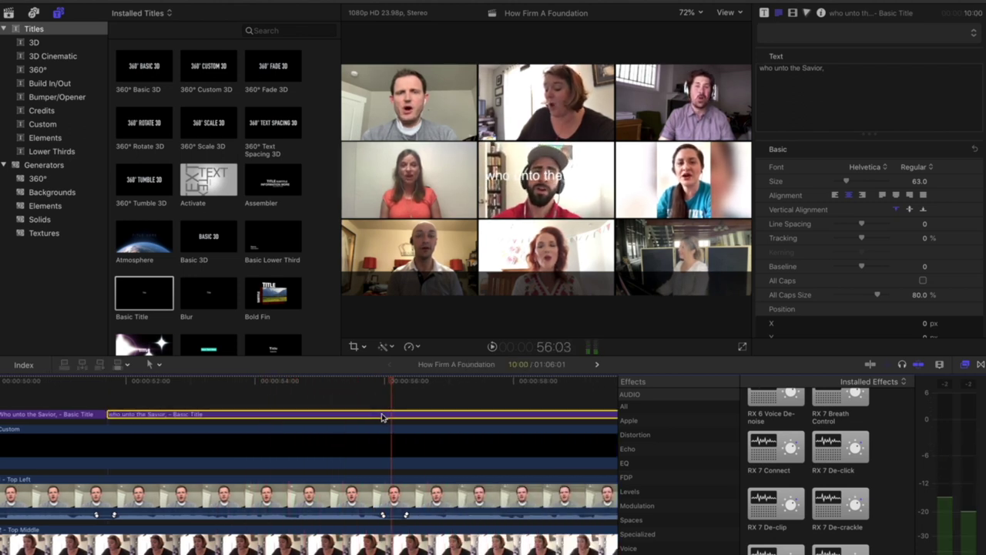
pyautogui.hotkey('alt', ']')
# Copy "Who unto the Savior" from the last line of the note in Notes and use it as the text of a new Basic Title at 56:03
pyautogui.press('super+Tab')
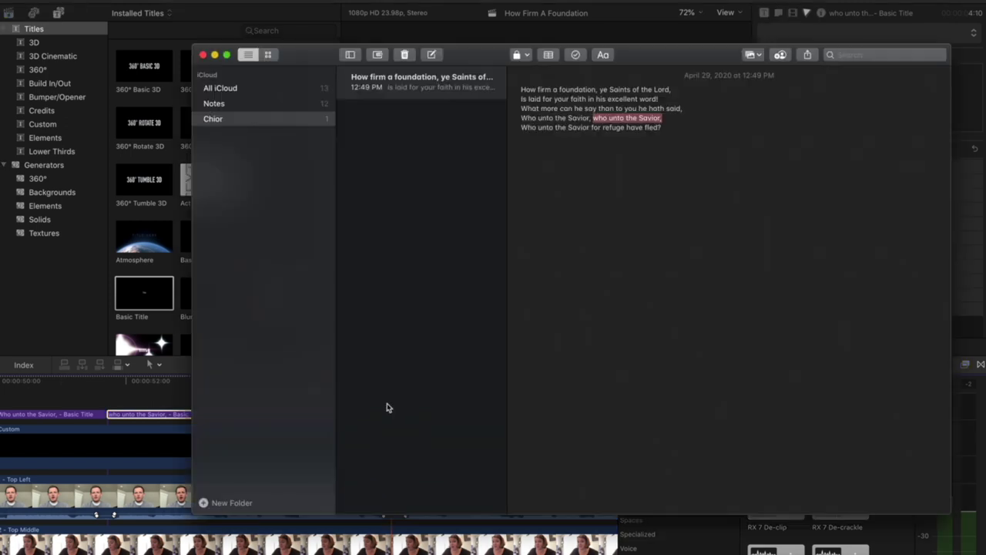
pyautogui.moveTo(521, 127); pyautogui.dragTo(577, 128)
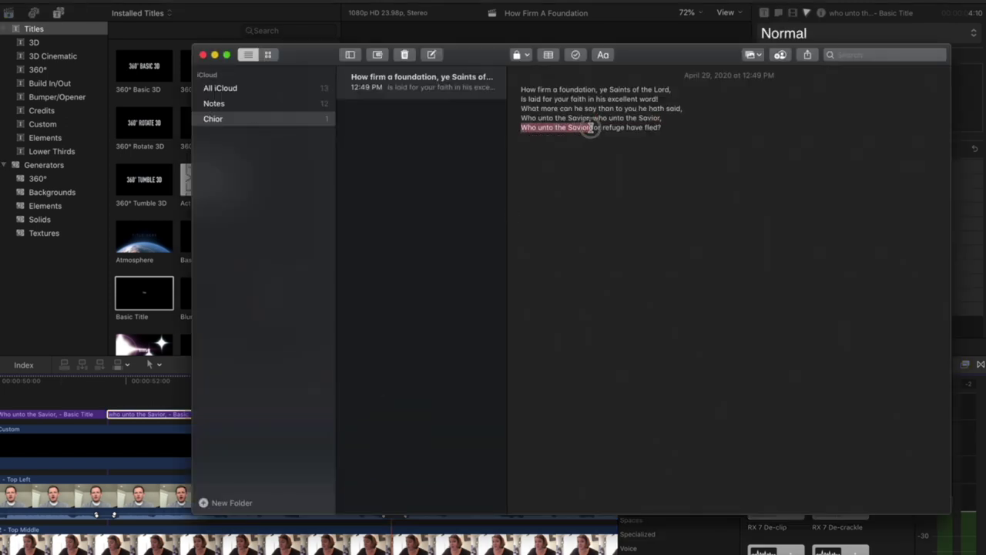
pyautogui.press('super+c')
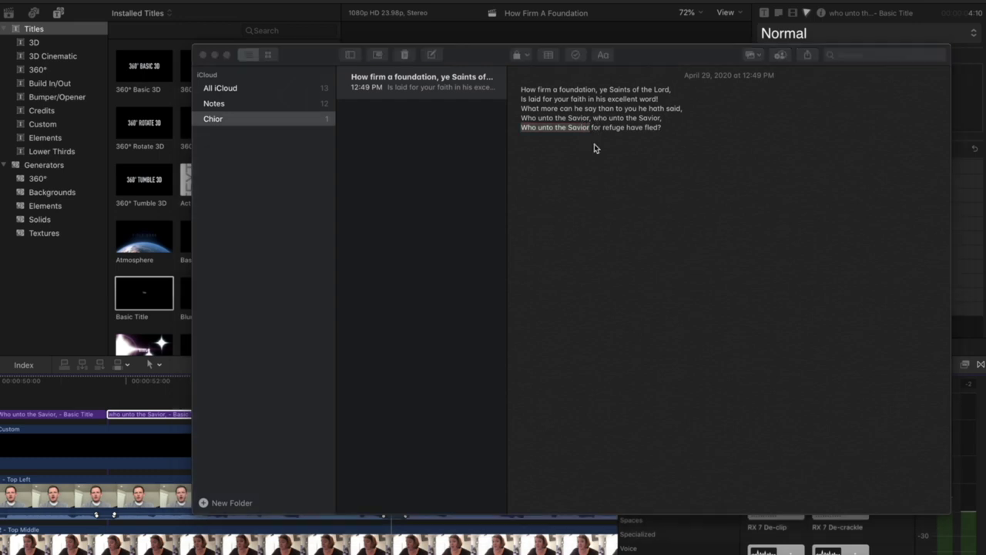
pyautogui.press('super+Tab')
pyautogui.moveTo(149, 298); pyautogui.dragTo(393, 414)
pyautogui.click(378, 399)
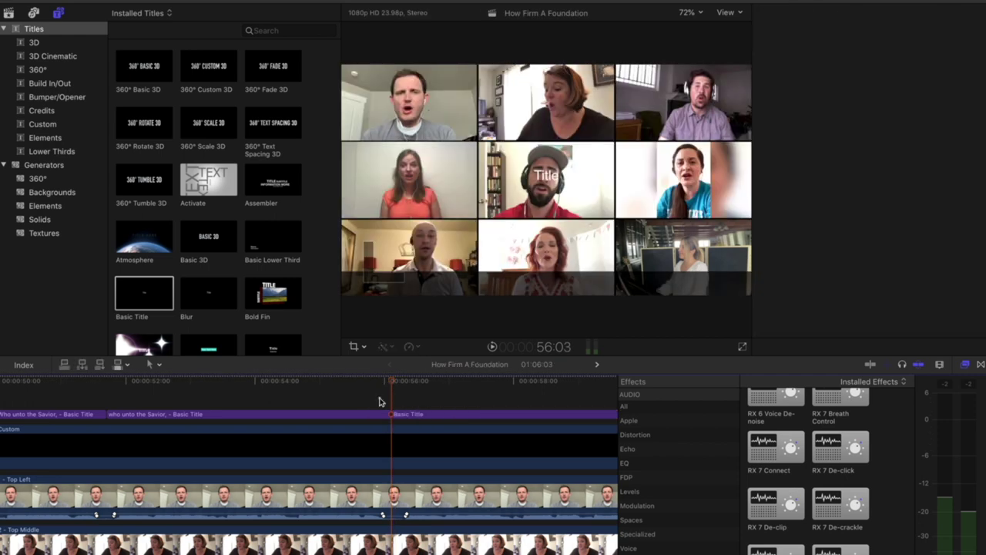
pyautogui.hscroll(5, 378, 401)
pyautogui.click(294, 416)
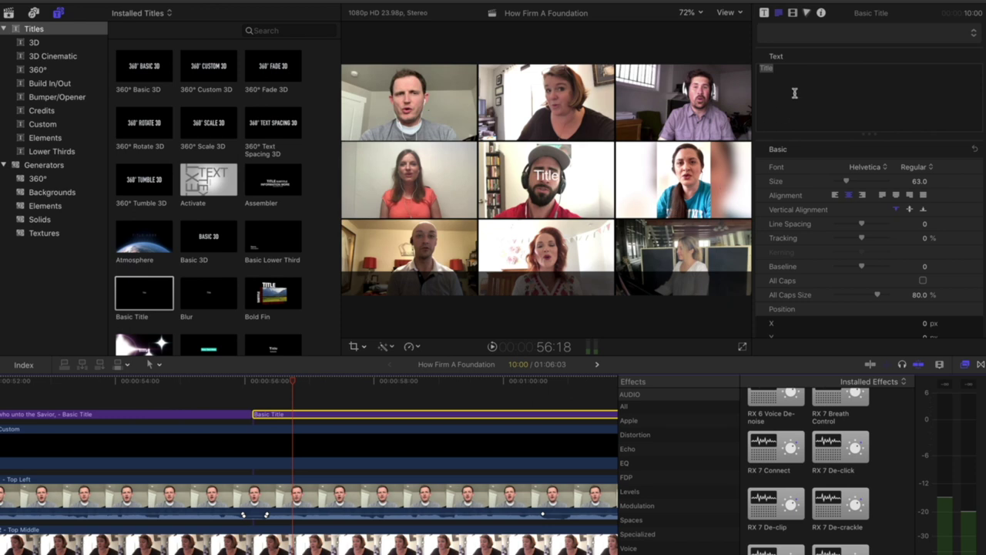
pyautogui.press('super+v')
# Play through the ninth lyric phrase and trim the end of the "Who unto the Savior" title to 1:00:20
pyautogui.click(226, 394)
pyautogui.press('space')
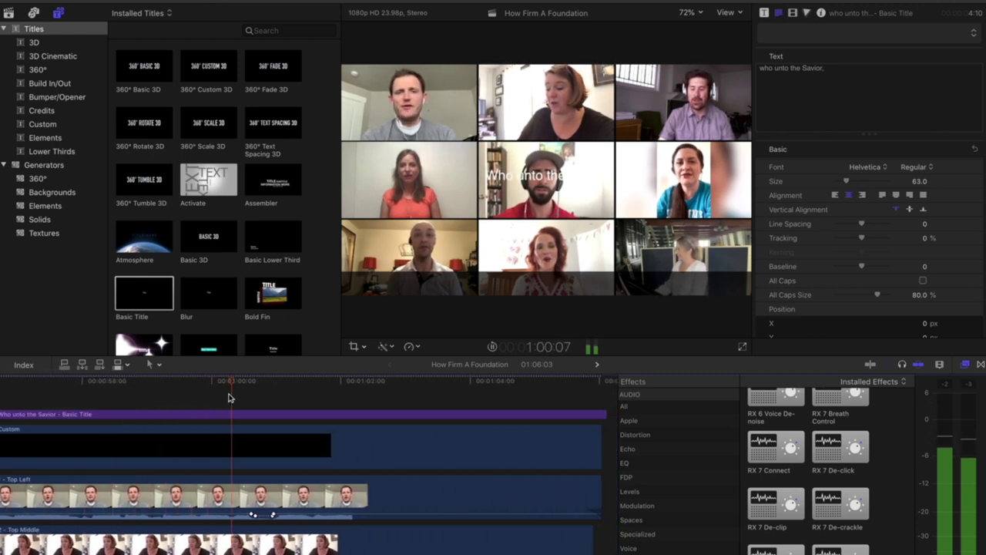
pyautogui.press('space')
pyautogui.click(266, 382)
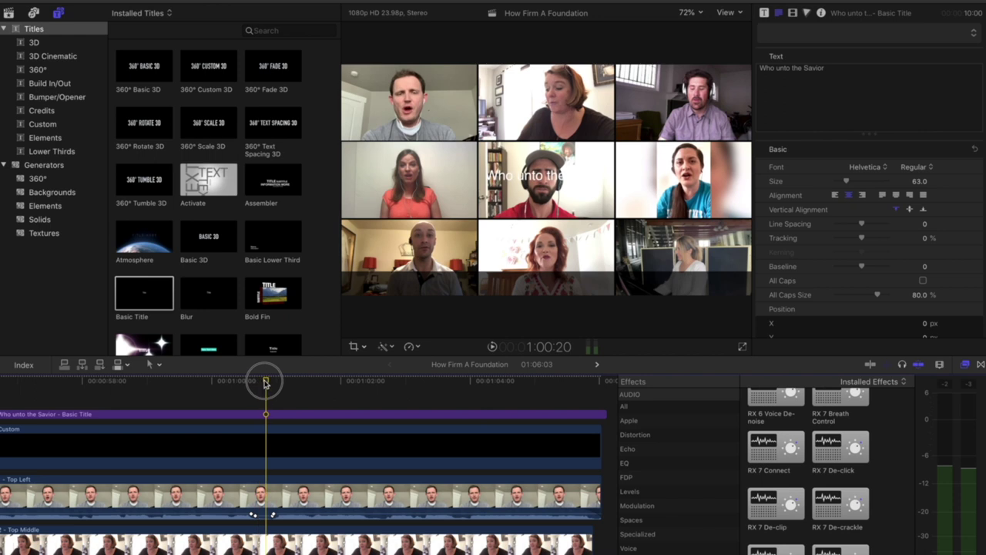
pyautogui.click(265, 416)
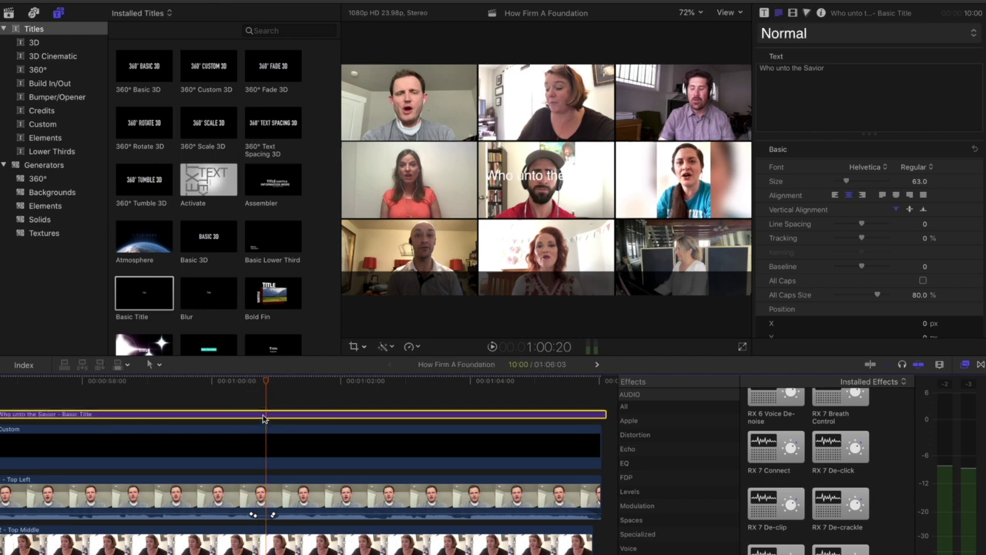
pyautogui.hotkey('alt', ']')
# Add a Basic Title at 1:00:20 and replace its text with "for refuge have fled?" copied from the note in Notes
pyautogui.moveTo(138, 291); pyautogui.dragTo(264, 403)
pyautogui.click(256, 398)
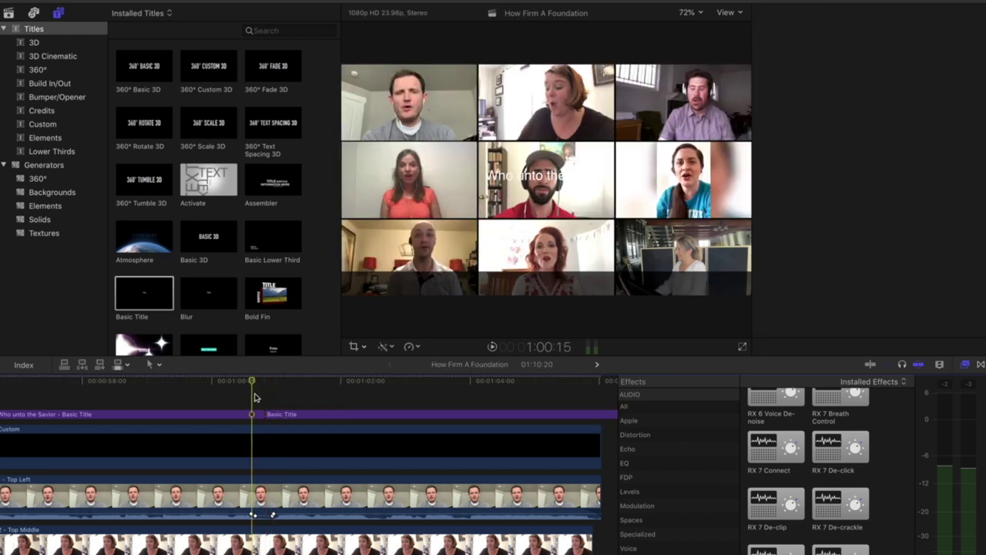
pyautogui.click(277, 414)
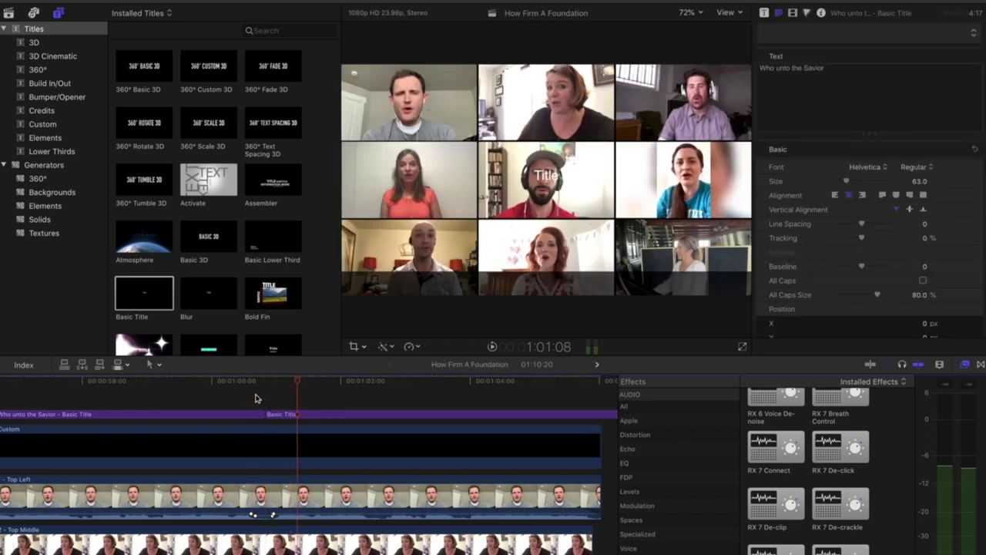
pyautogui.press('super+Tab')
pyautogui.moveTo(592, 129); pyautogui.dragTo(664, 129)
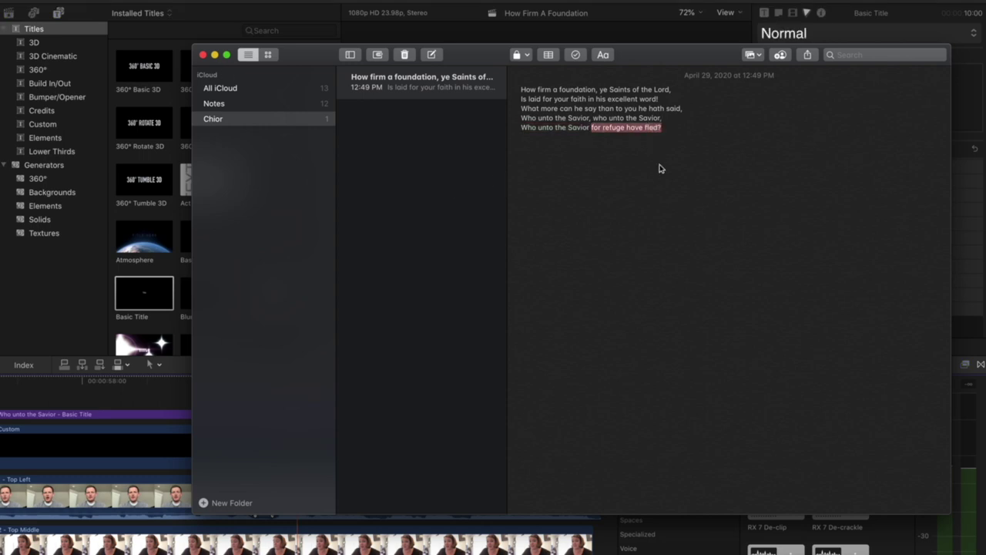
pyautogui.press('super+Tab')
pyautogui.click(346, 416)
pyautogui.click(790, 86)
pyautogui.press('super+v')
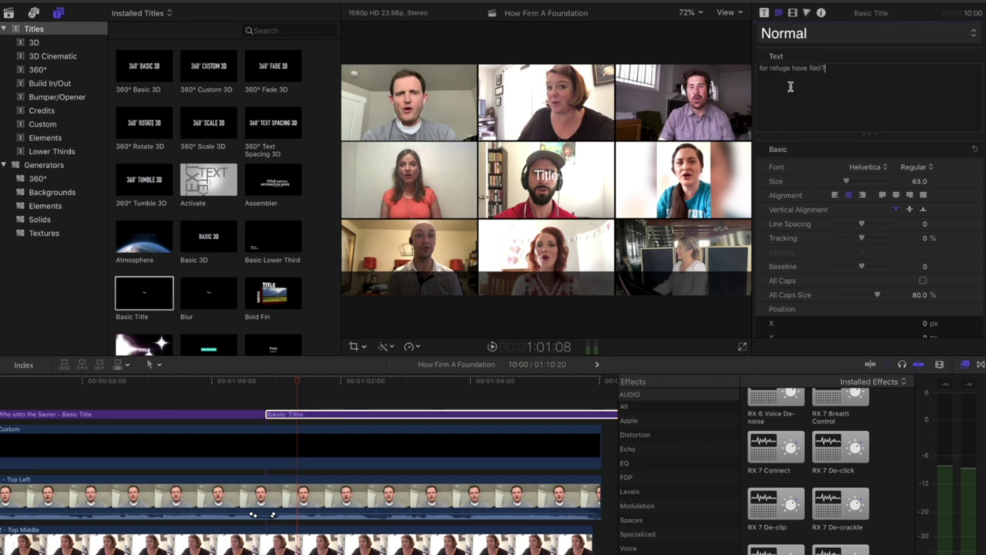
# Play through to the end of the video and trim the end of the "for refuge have fled?" title to 1:06:01
pyautogui.click(258, 395)
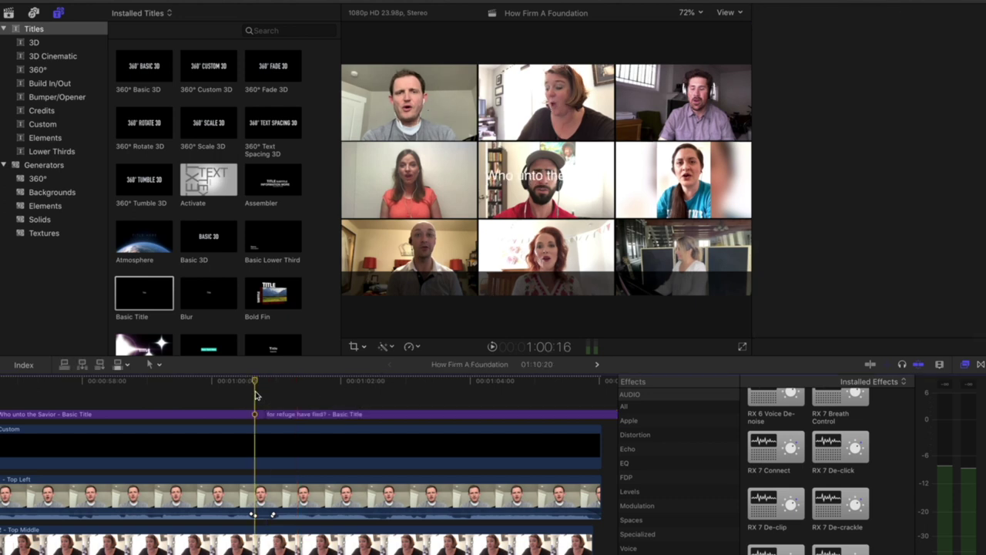
pyautogui.press('space')
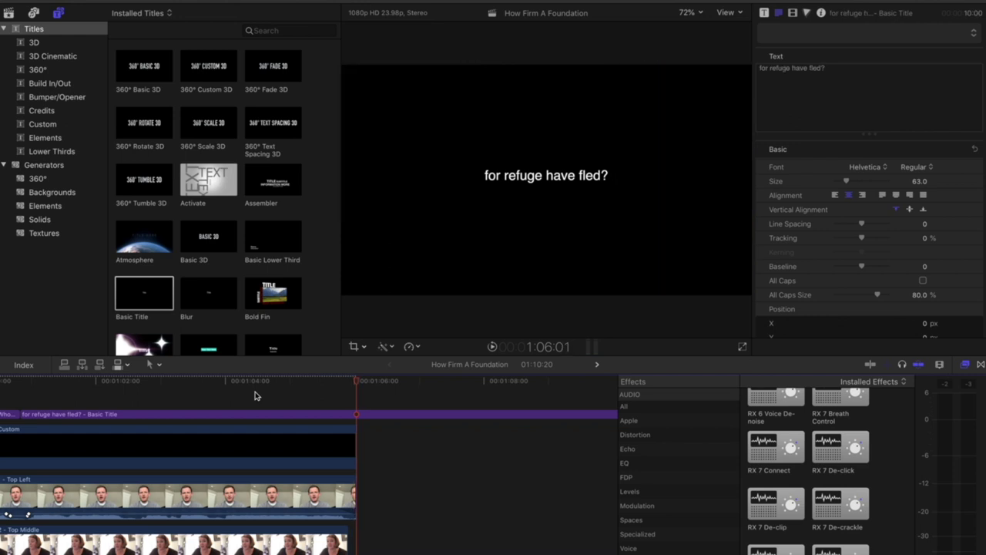
pyautogui.click(277, 416)
pyautogui.hotkey('alt', ']')
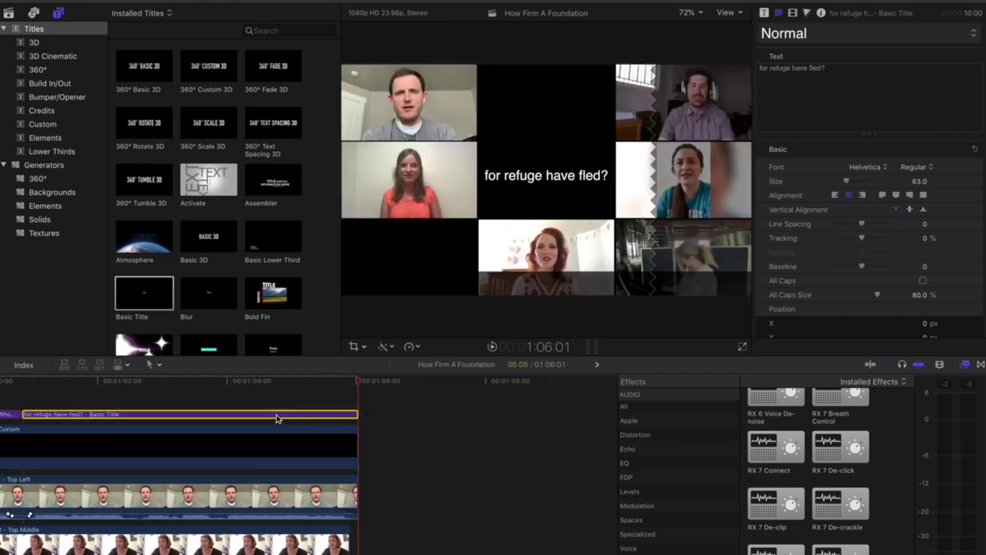
# Apply the default transition to the end of the "for refuge have fled?" title and skim through the fade-out
pyautogui.press('super+shift+a')
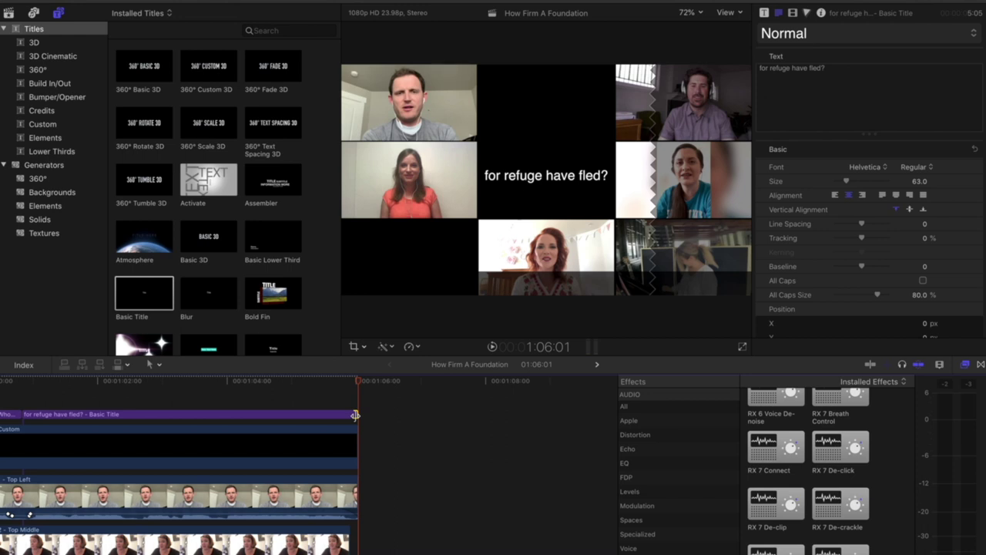
pyautogui.press('super+t')
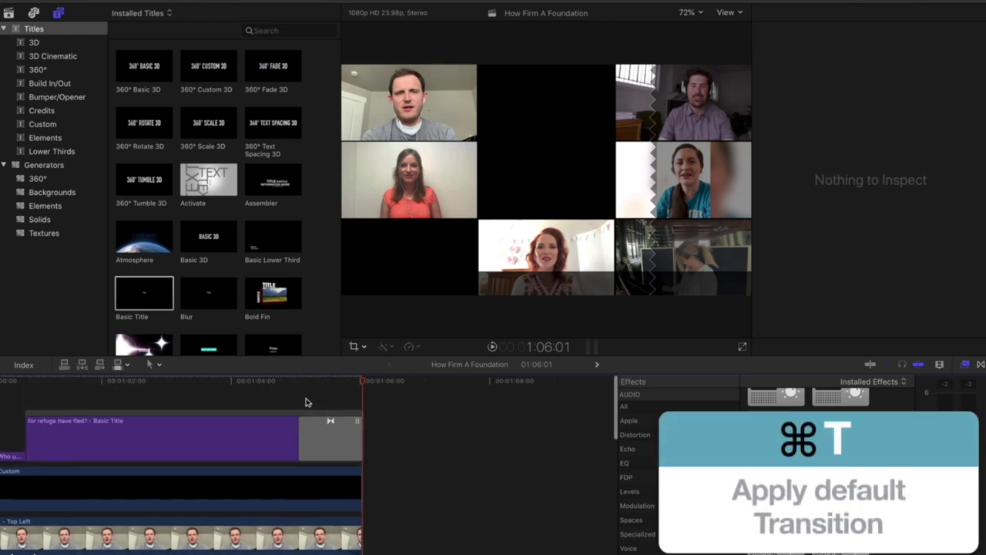
pyautogui.moveTo(303, 383); pyautogui.dragTo(368, 391)
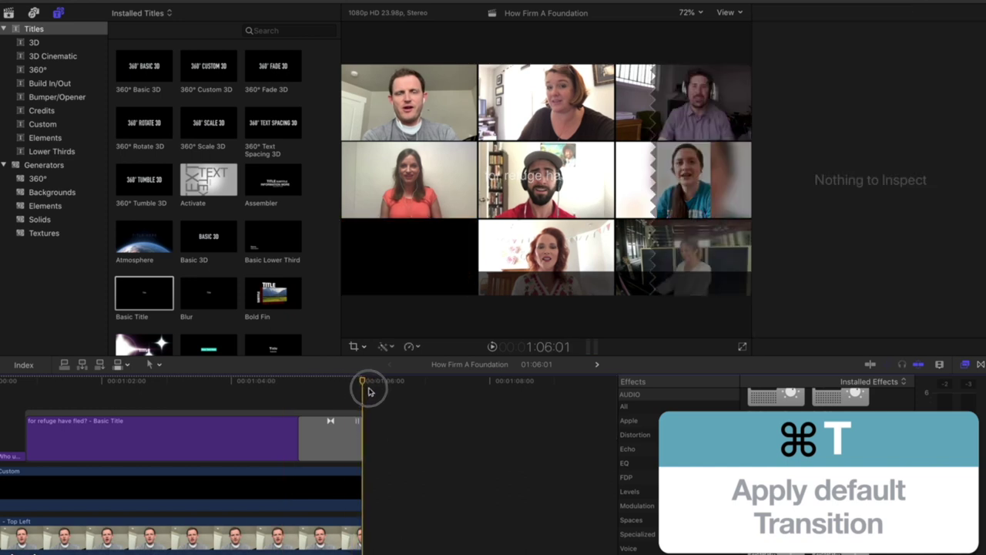
# Move the "How firm a foundation," title down onto the black bar by setting its Transform Y position to -521 px
pyautogui.hotkey('shift', 'z')
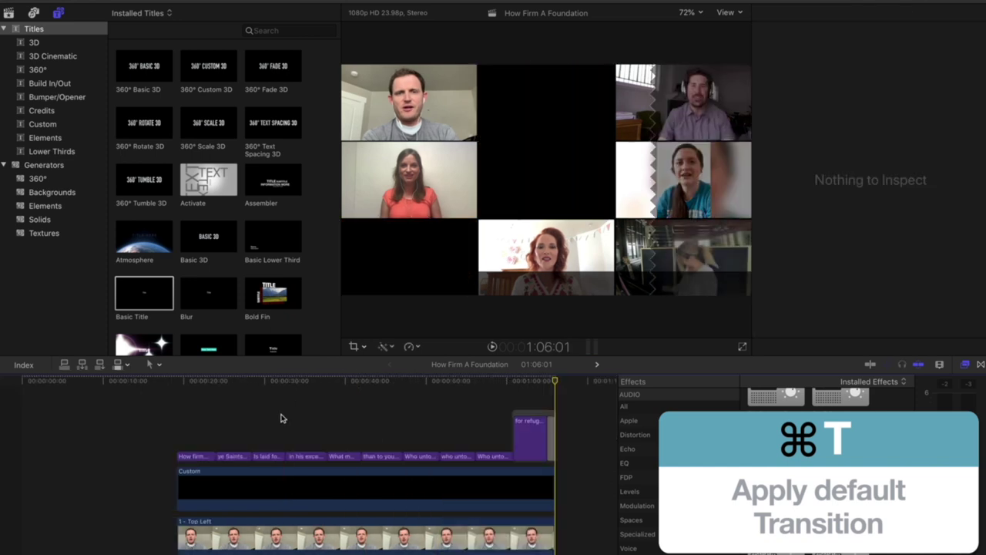
pyautogui.click(197, 412)
pyautogui.click(194, 456)
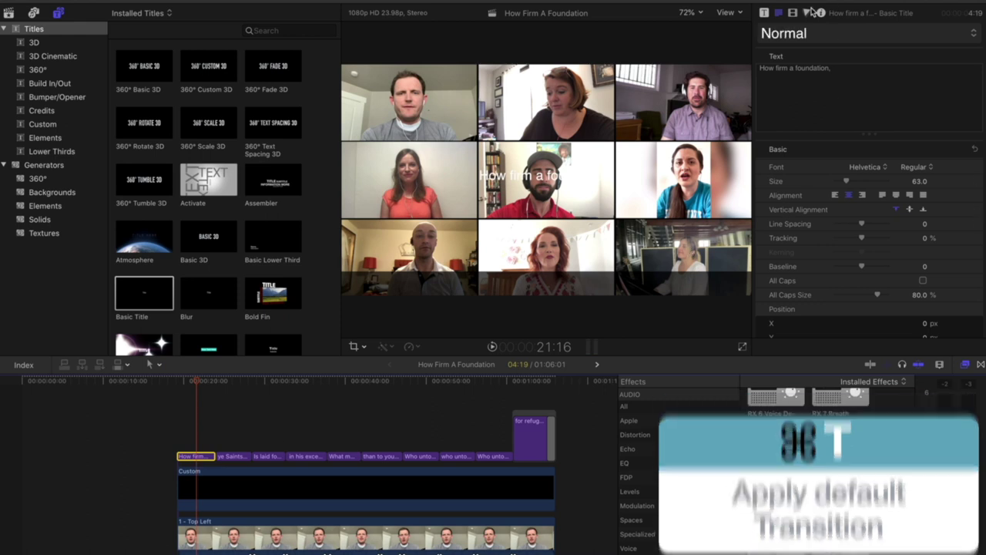
pyautogui.click(794, 12)
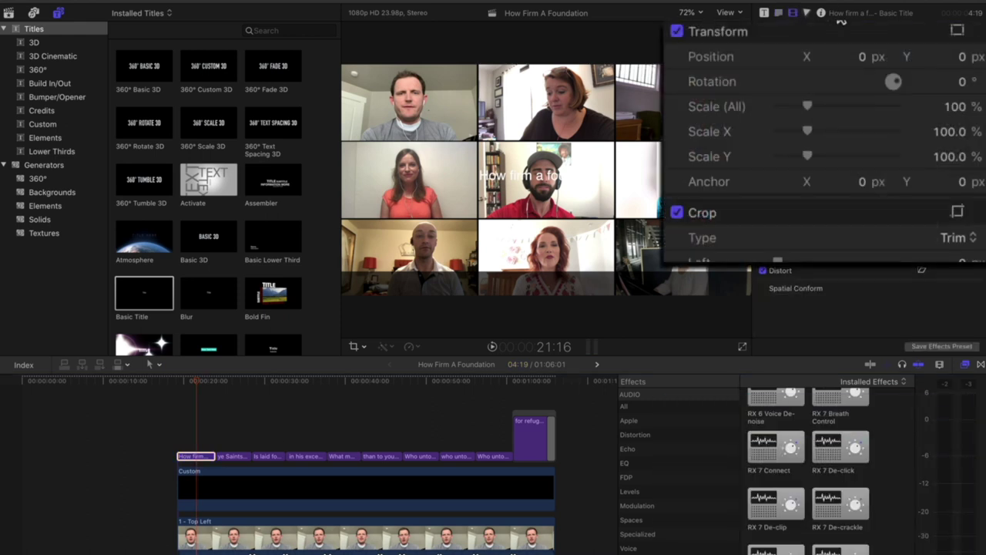
pyautogui.click(964, 59)
pyautogui.moveTo(964, 59); pyautogui.dragTo(964, 180)
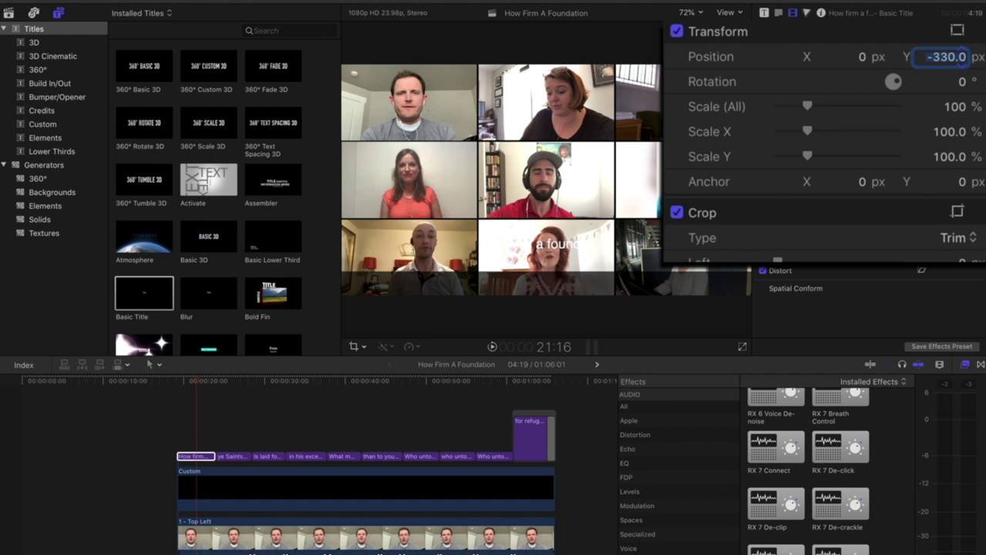
pyautogui.moveTo(957, 64); pyautogui.dragTo(958, 138)
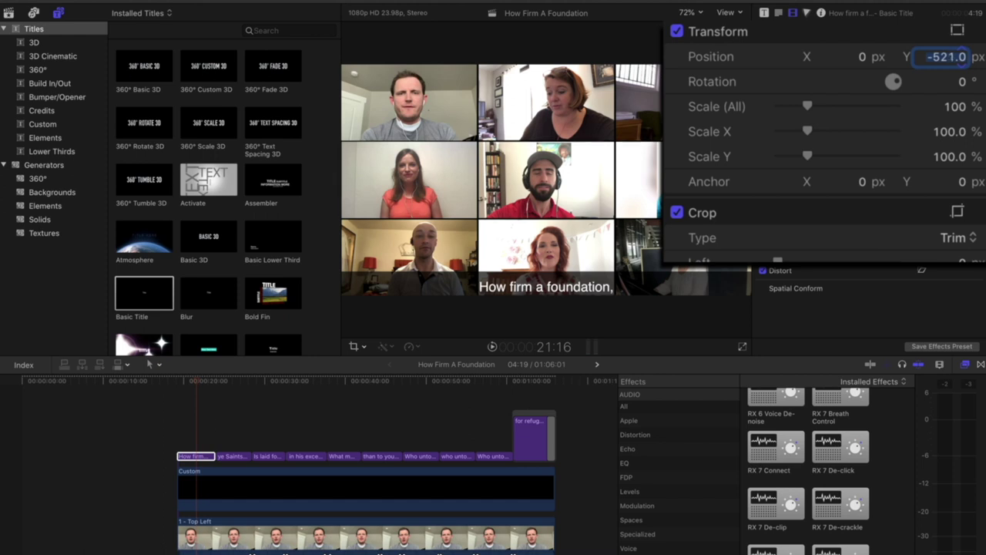
# Select all ten lyric titles and set their font to CMG Sans and their size to 80
pyautogui.click(199, 437)
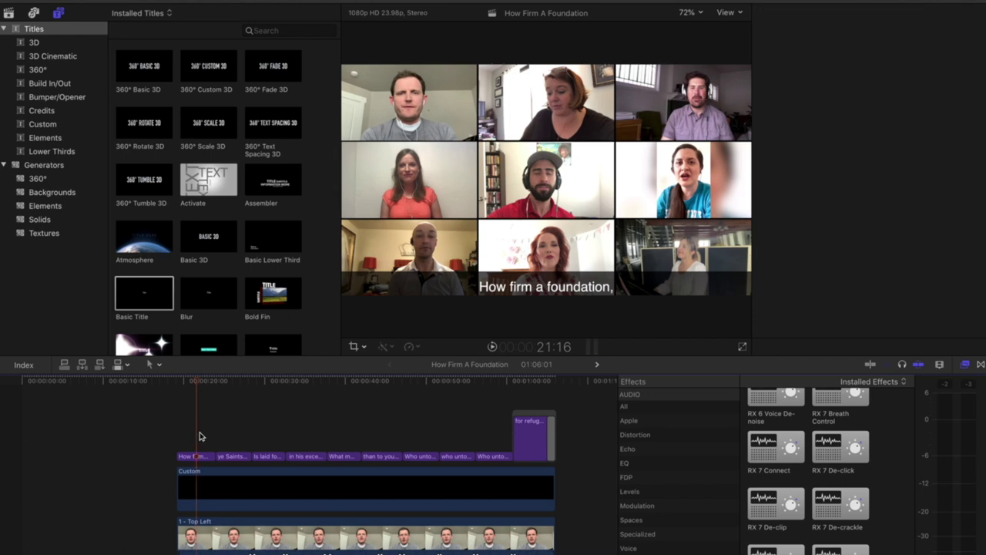
pyautogui.click(197, 458)
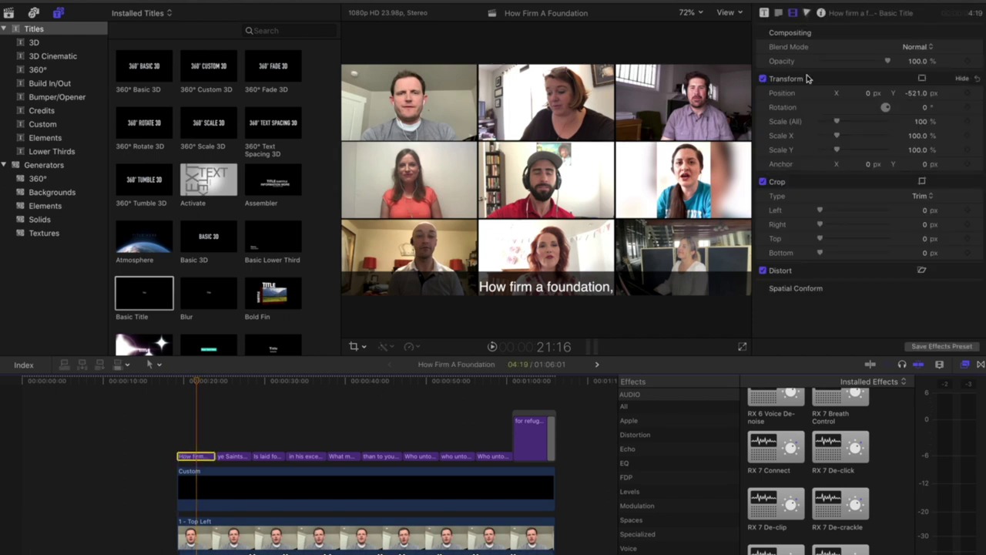
pyautogui.click(780, 14)
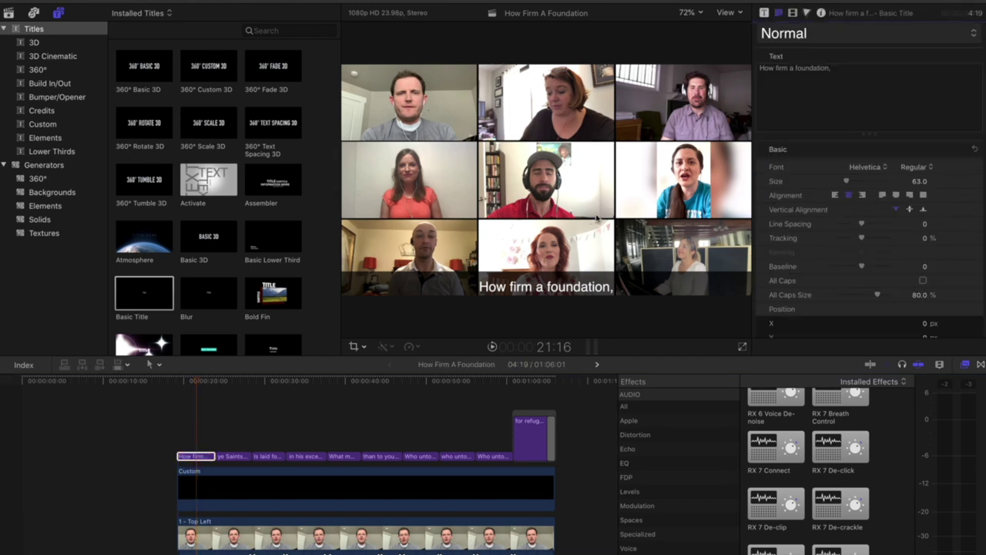
pyautogui.moveTo(194, 432); pyautogui.dragTo(523, 459)
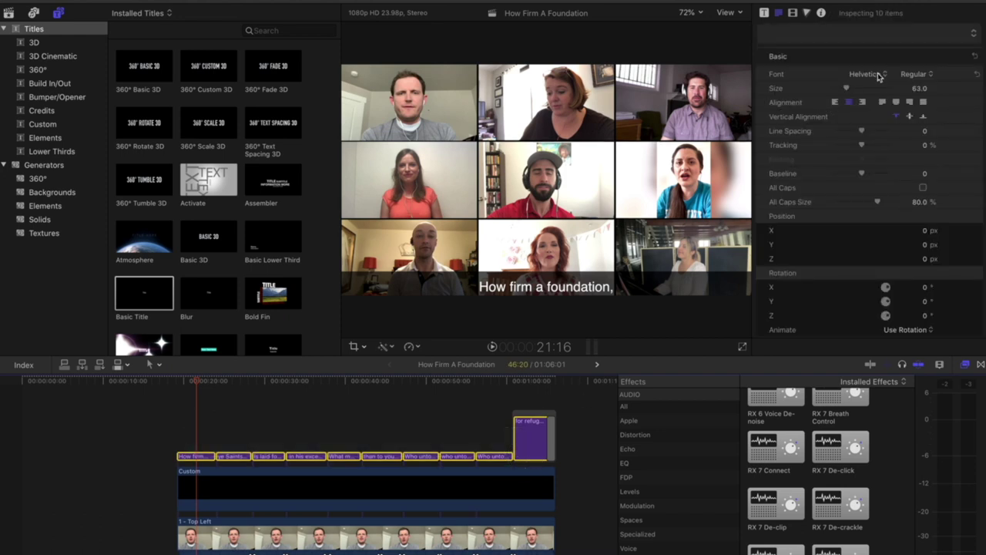
pyautogui.click(878, 74)
pyautogui.scroll(10, 879, 76)
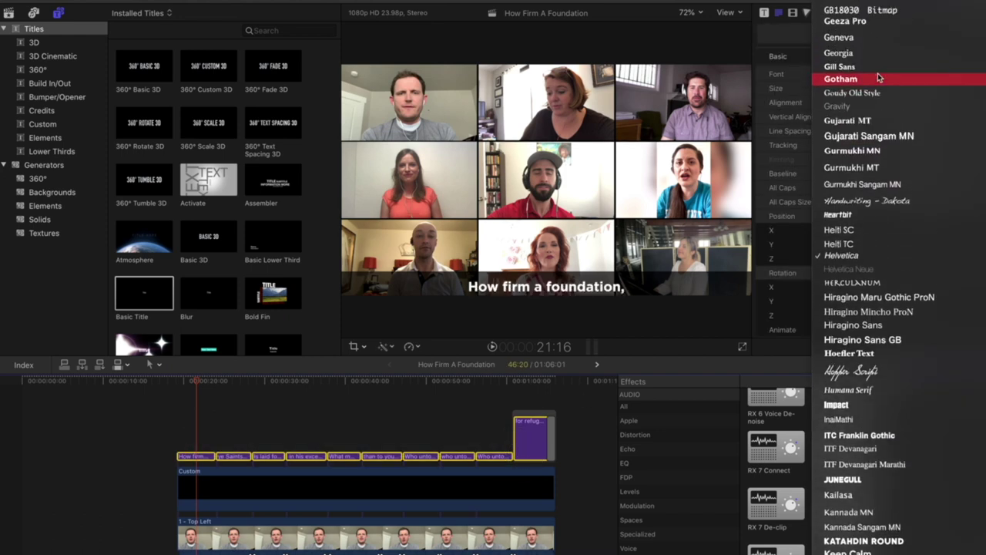
pyautogui.scroll(10, 879, 76)
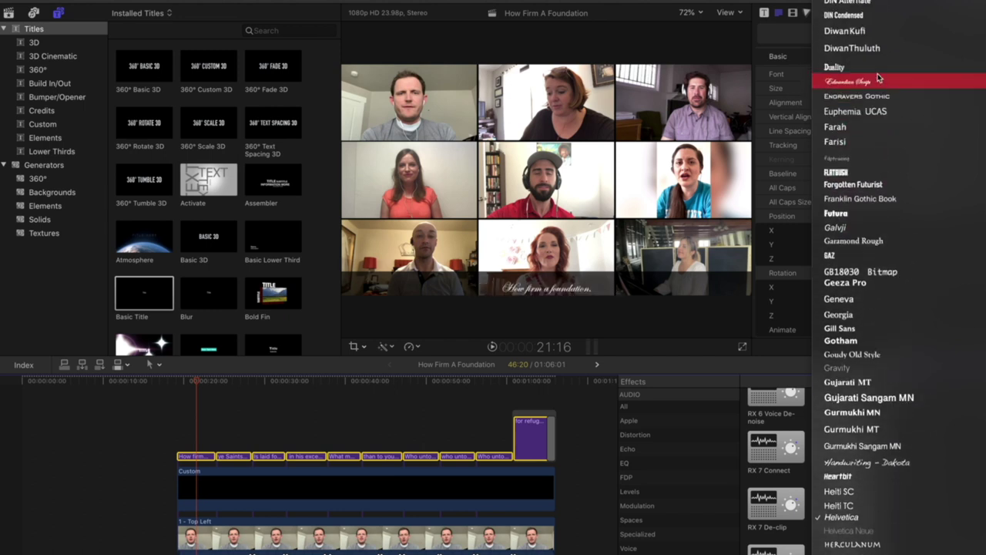
pyautogui.scroll(3, 879, 76)
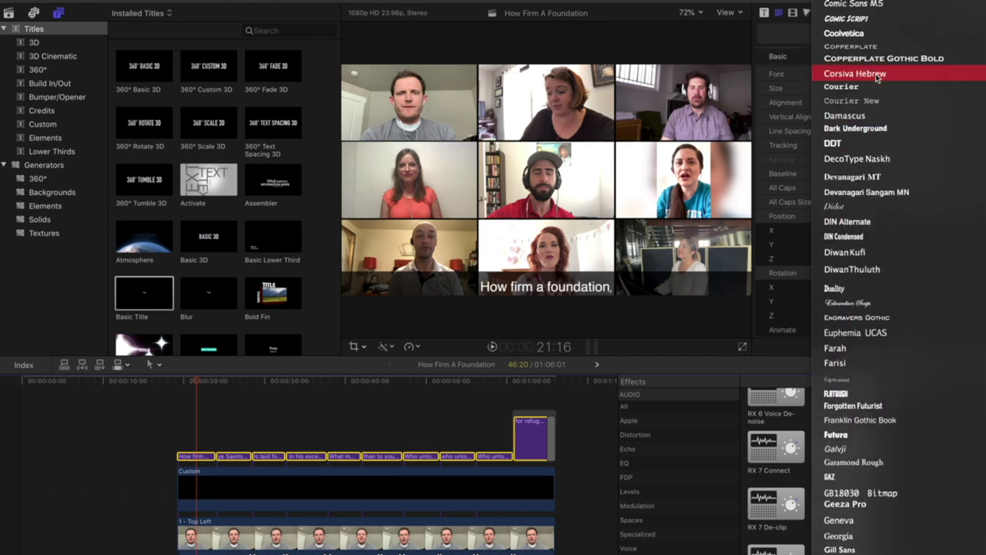
pyautogui.scroll(4, 877, 77)
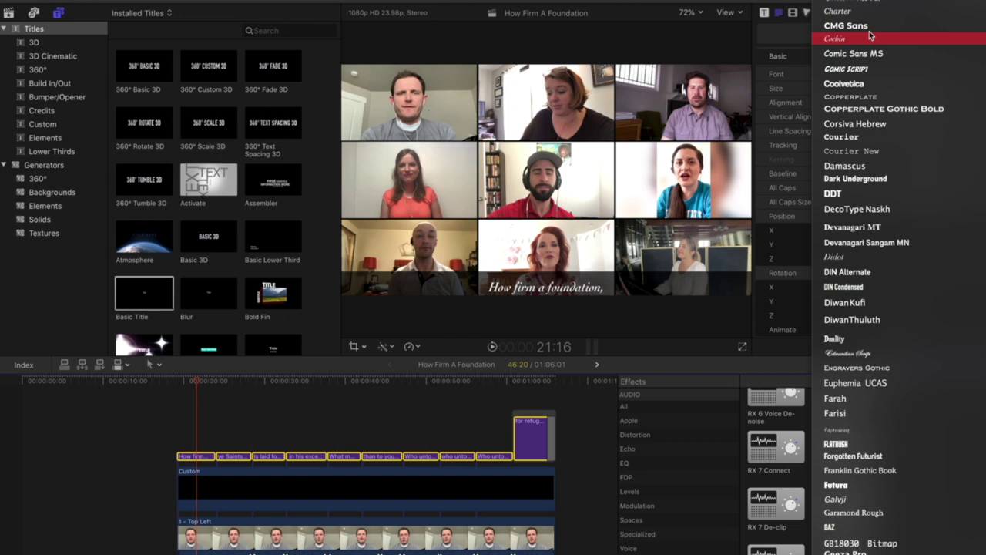
pyautogui.click(868, 27)
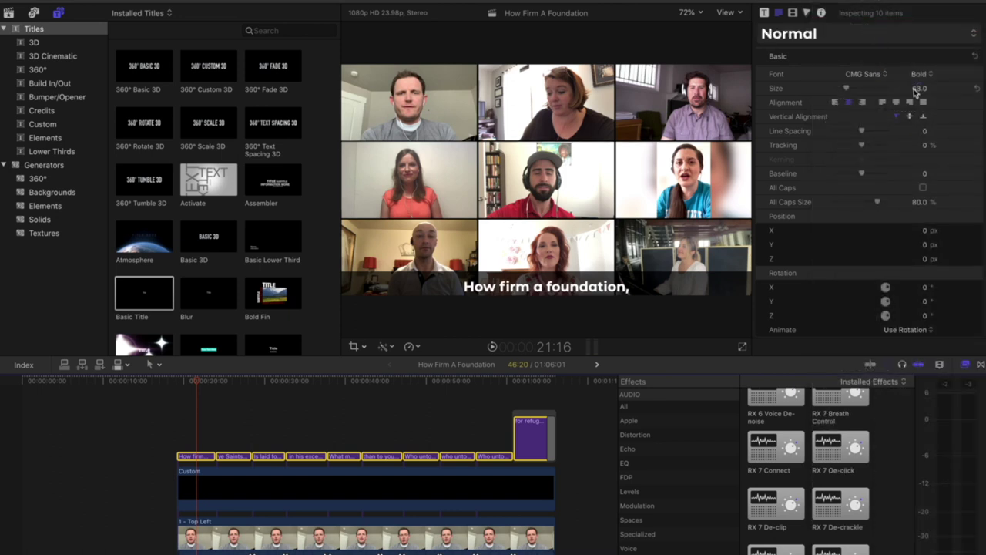
pyautogui.click(917, 88)
pyautogui.moveTo(950, 52); pyautogui.dragTo(963, 52)
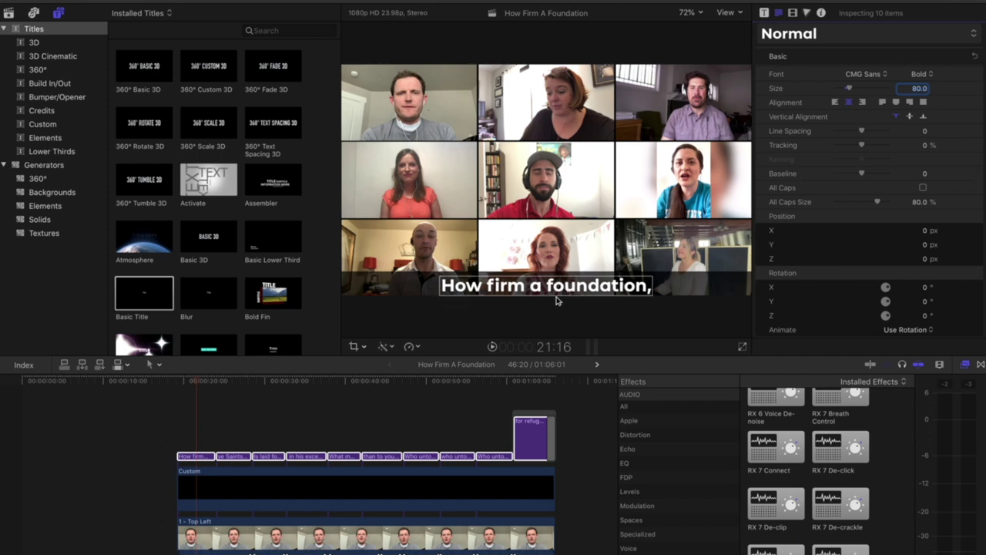
# Paste only the Position attribute from the "How firm a foundation," title onto the other nine lyric titles and skim through them
pyautogui.click(194, 429)
pyautogui.moveTo(195, 380); pyautogui.dragTo(191, 439)
pyautogui.click(195, 458)
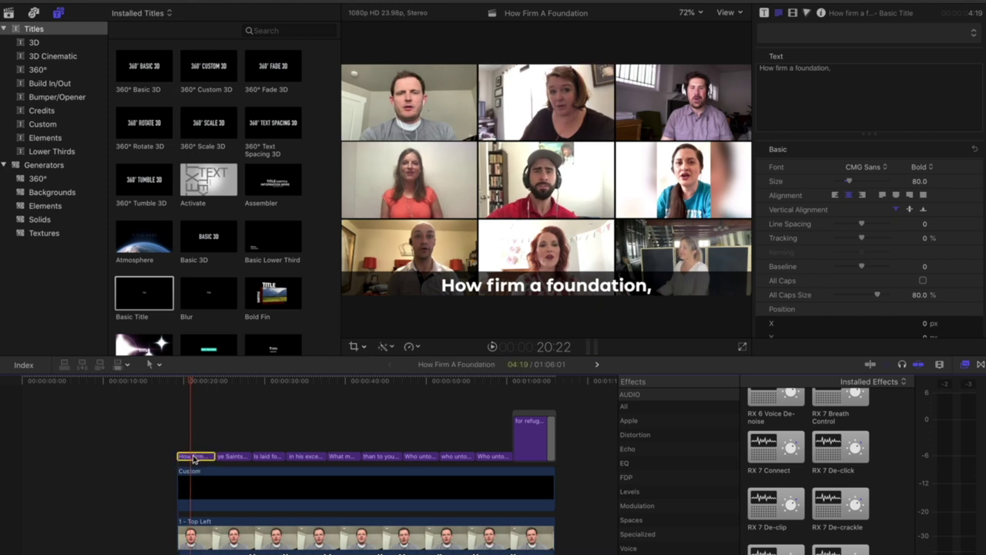
pyautogui.moveTo(226, 433); pyautogui.dragTo(530, 461)
pyautogui.press('super+shift+v')
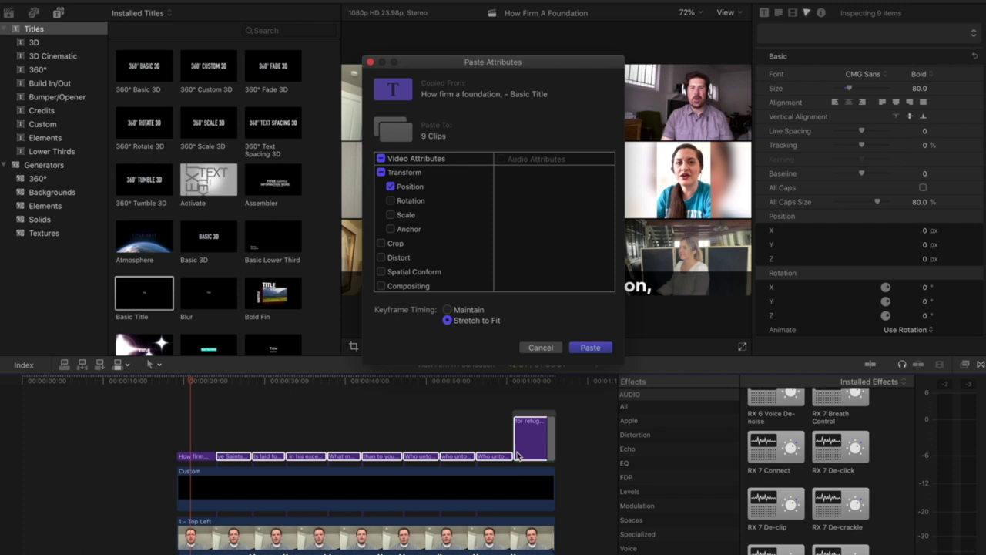
pyautogui.click(589, 347)
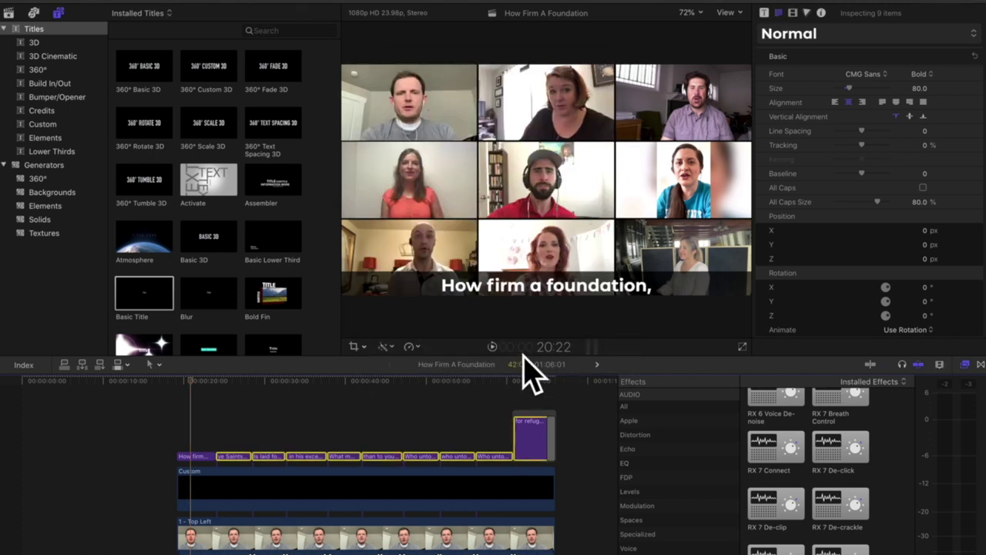
pyautogui.click(222, 423)
pyautogui.moveTo(198, 382); pyautogui.dragTo(399, 403)
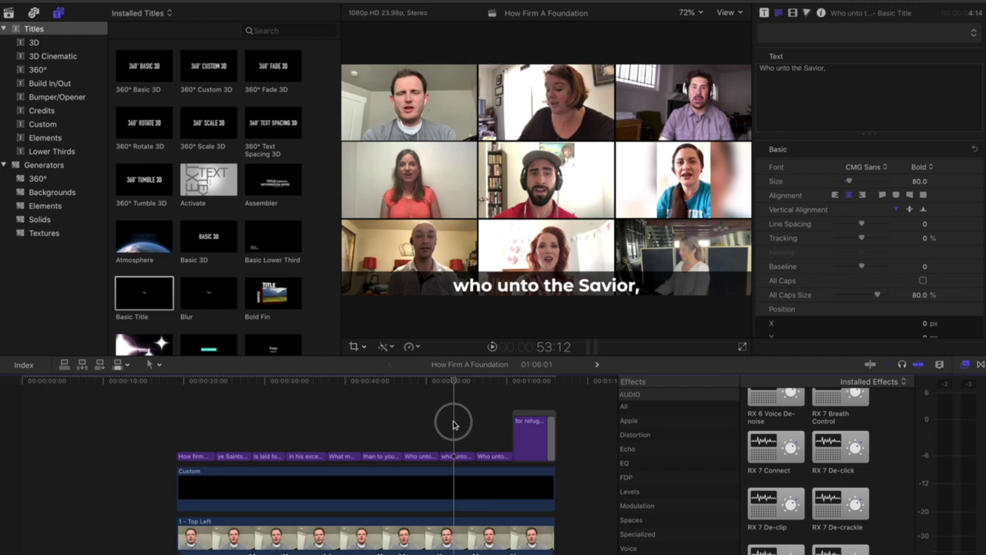
pyautogui.moveTo(440, 423); pyautogui.dragTo(214, 416)
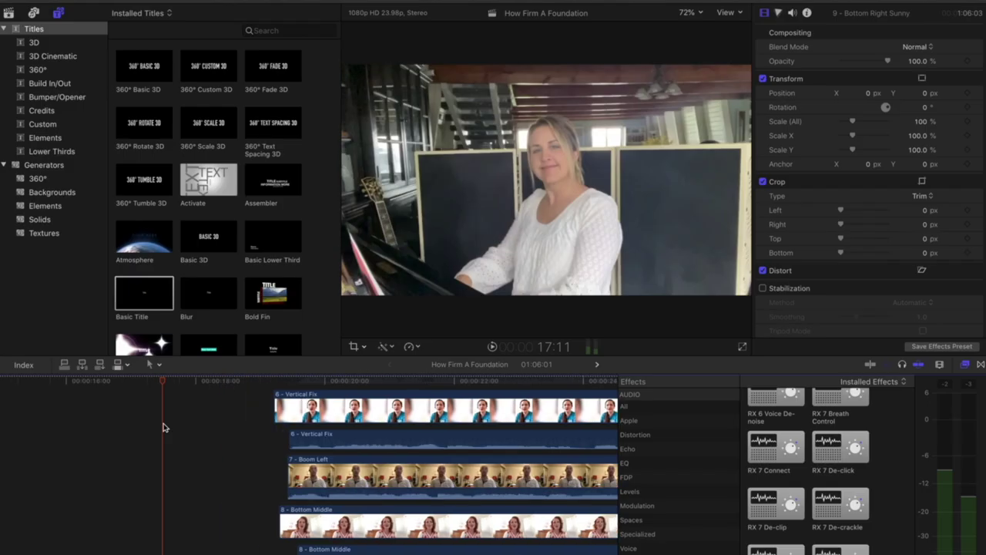
# Insert a freeze frame of the opening frame of the 7 - Boom Left clip at 19:10
pyautogui.scroll(-2, 163, 427)
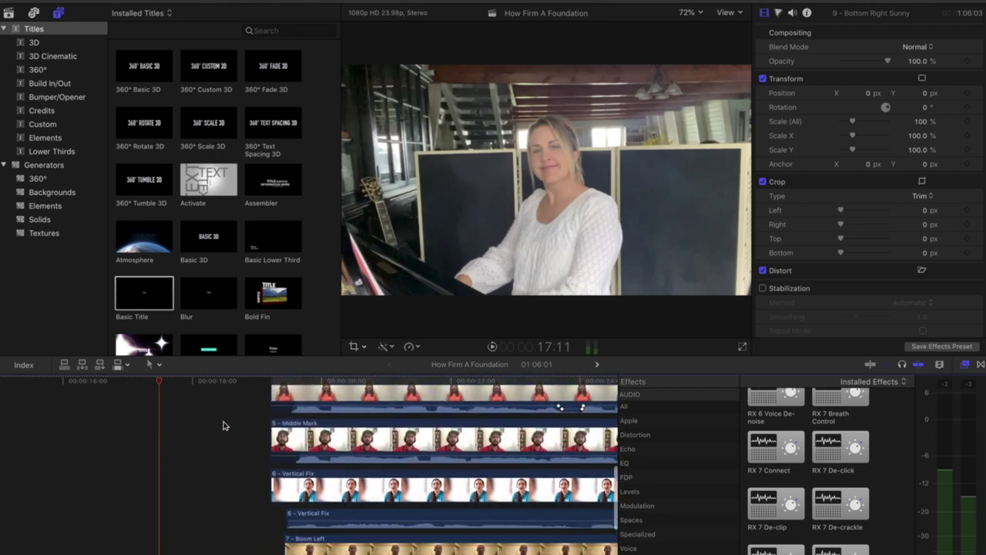
pyautogui.click(258, 446)
pyautogui.press('space')
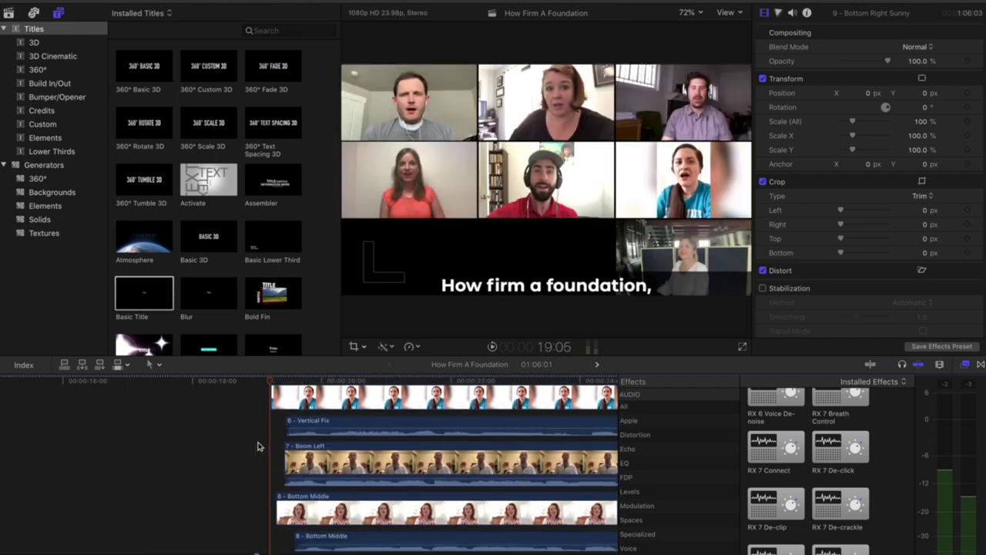
pyautogui.press('super+equal')
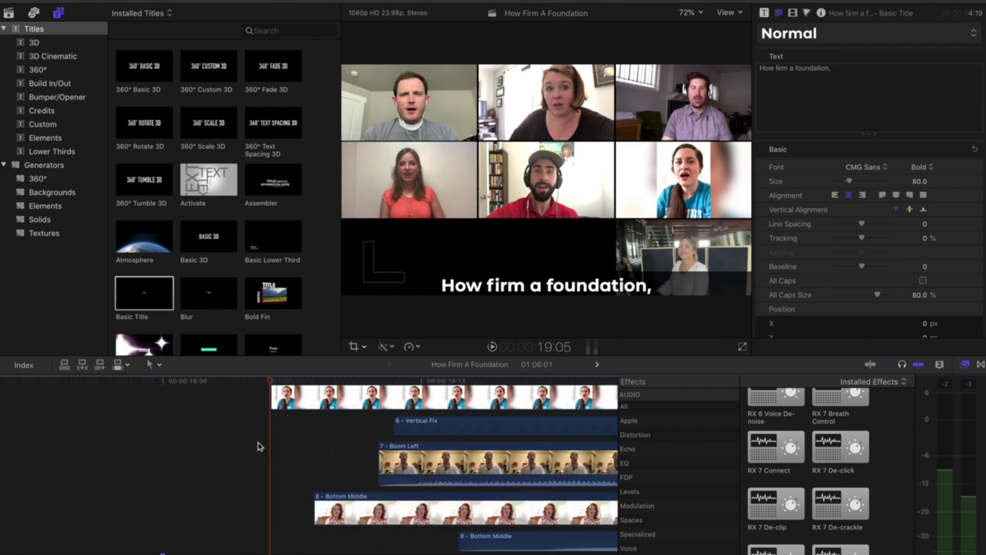
pyautogui.scroll(2, 257, 446)
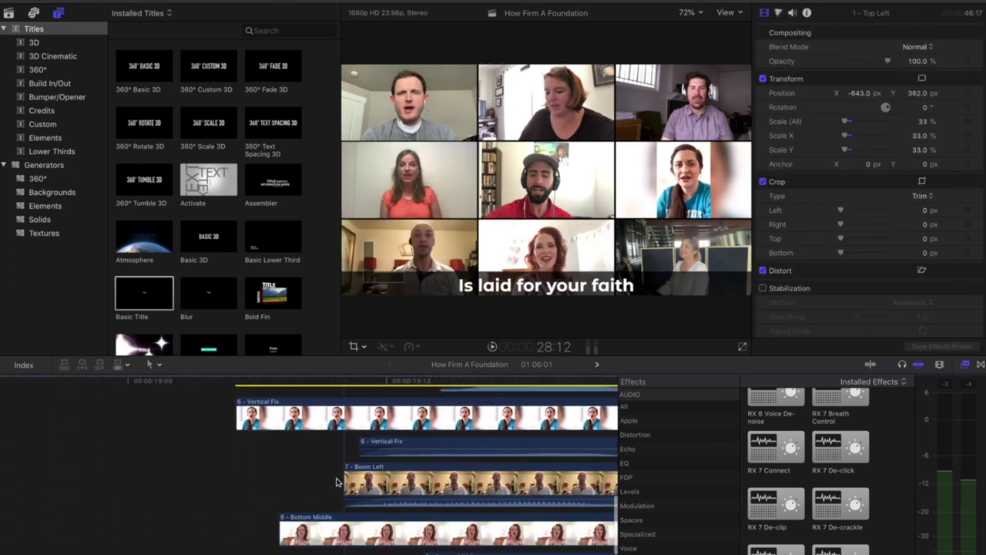
pyautogui.click(337, 482)
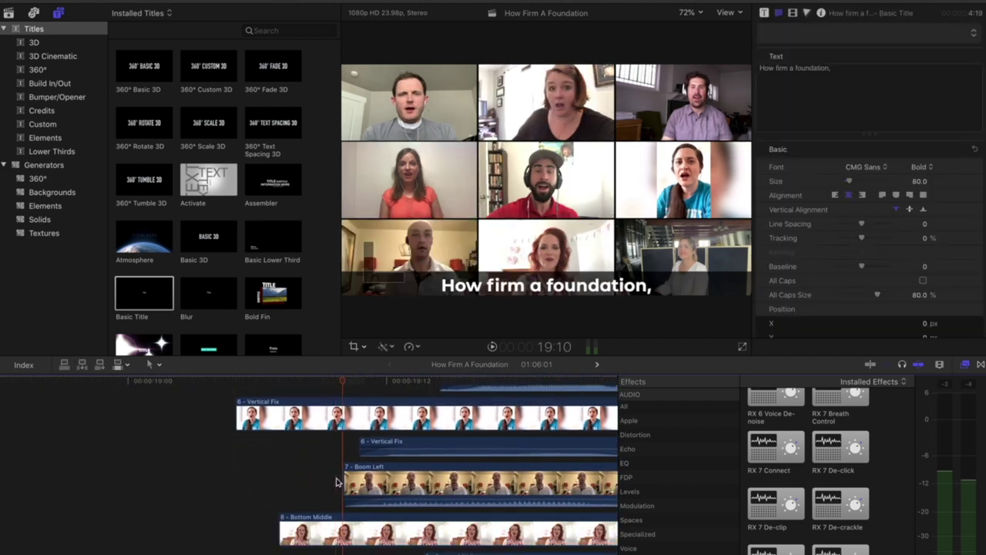
pyautogui.click(358, 481)
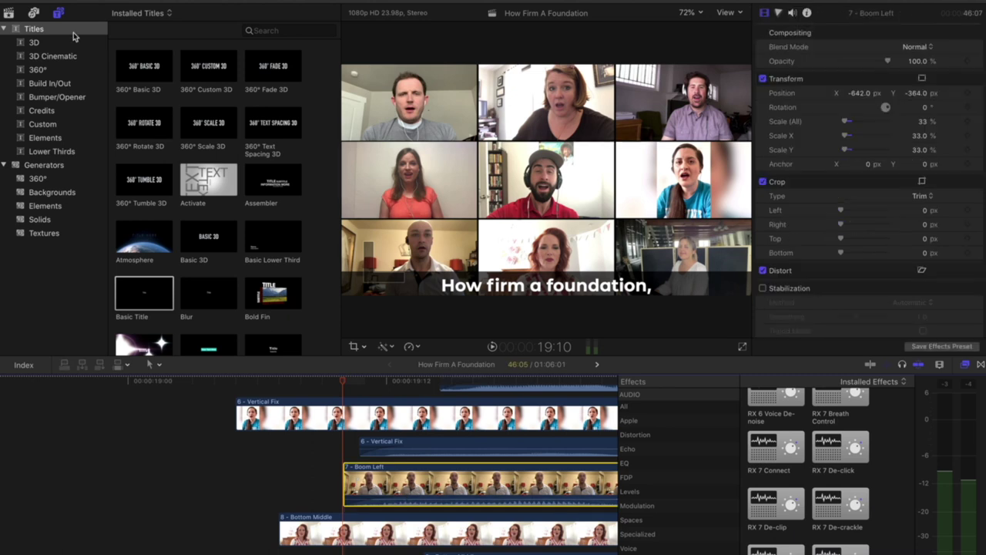
pyautogui.click(127, 0)
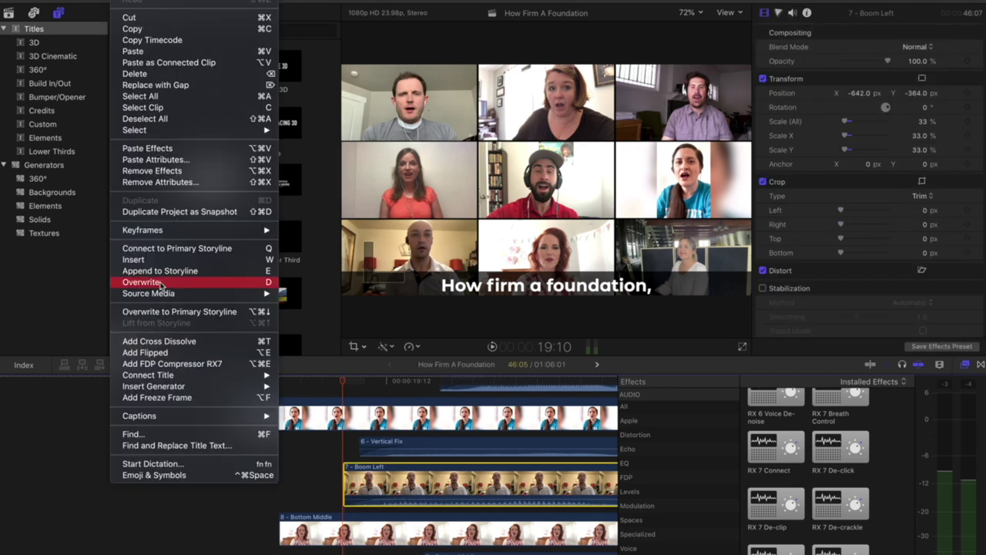
pyautogui.click(157, 396)
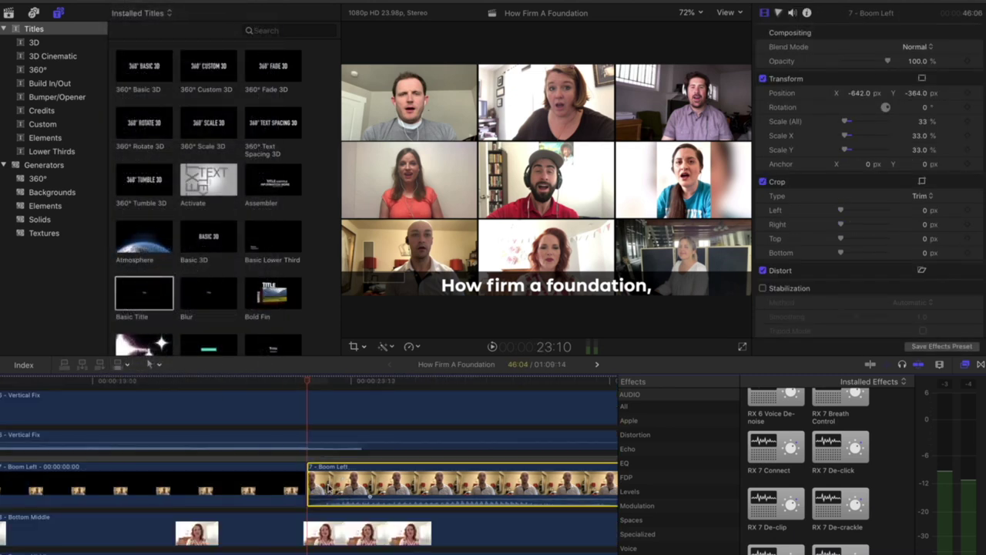
# Place the freeze frame directly before the 7 - Boom Left clip and trim its start to line up with the 6 - Vertical Fix clip
pyautogui.press('super+equal')
pyautogui.hscroll(-5, 304, 490)
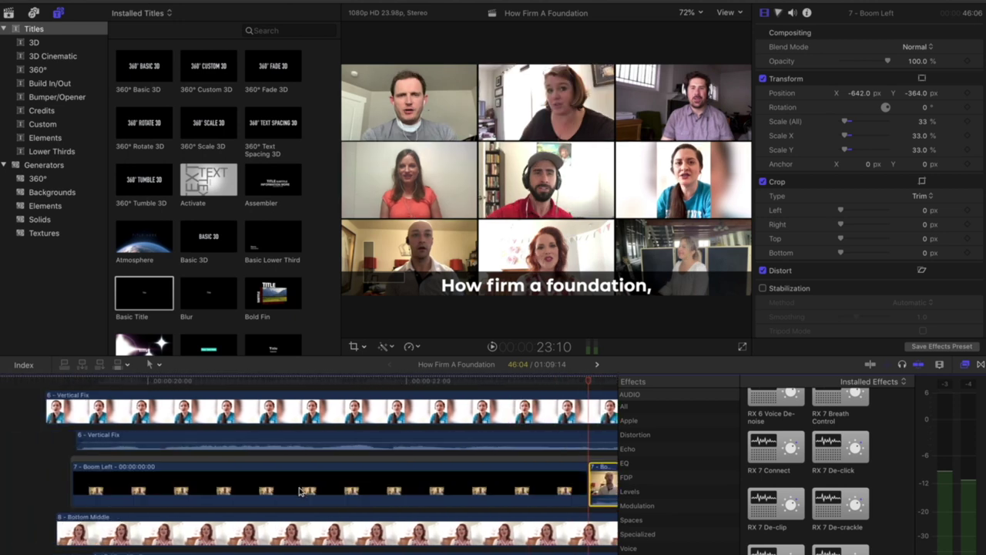
pyautogui.moveTo(311, 487); pyautogui.dragTo(124, 455)
pyautogui.moveTo(576, 432); pyautogui.dragTo(258, 432)
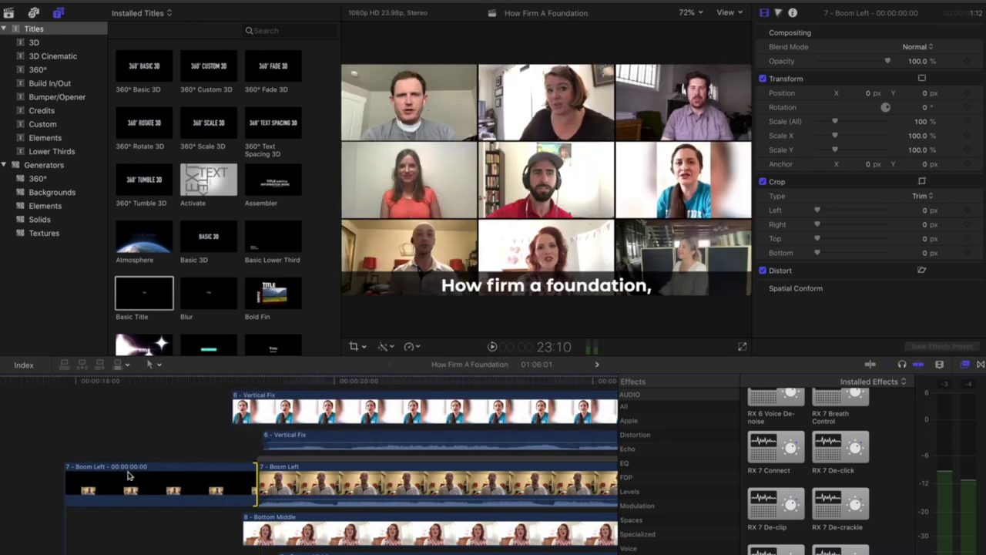
pyautogui.moveTo(65, 485); pyautogui.dragTo(221, 493)
# Insert a freeze frame of the opening frame of the 8 - Bottom Middle clip at 19:07
pyautogui.scroll(-2, 188, 488)
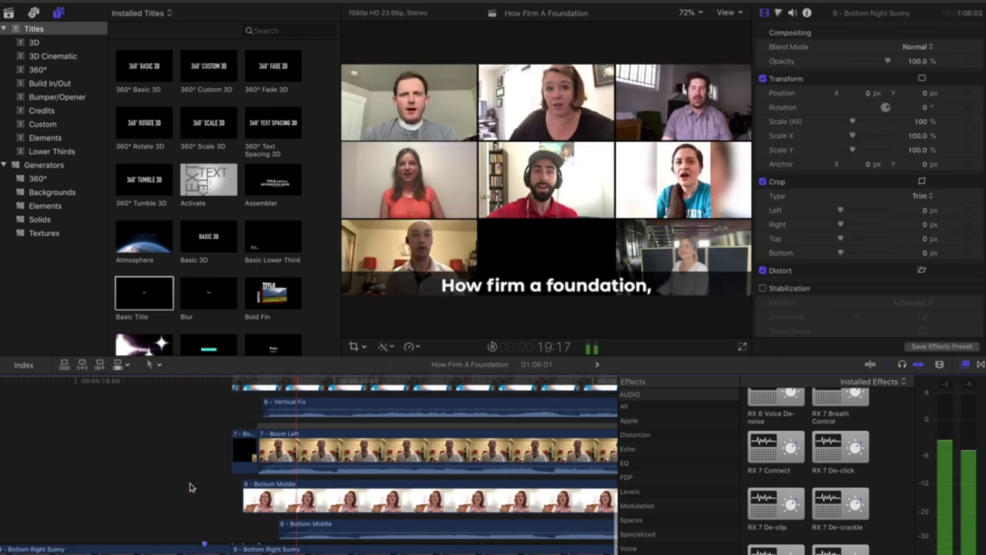
pyautogui.scroll(-1, 216, 490)
pyautogui.press('space')
pyautogui.click(241, 489)
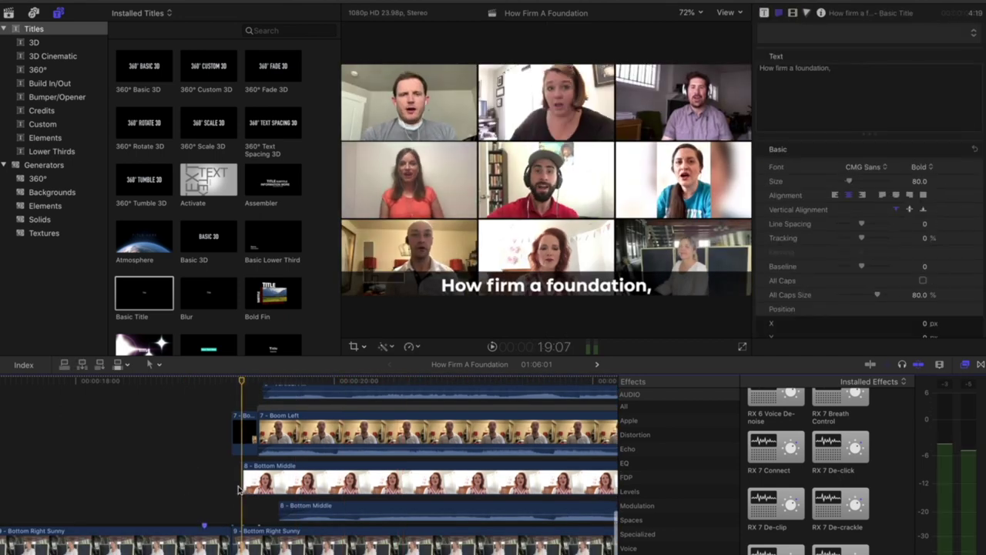
pyautogui.click(253, 483)
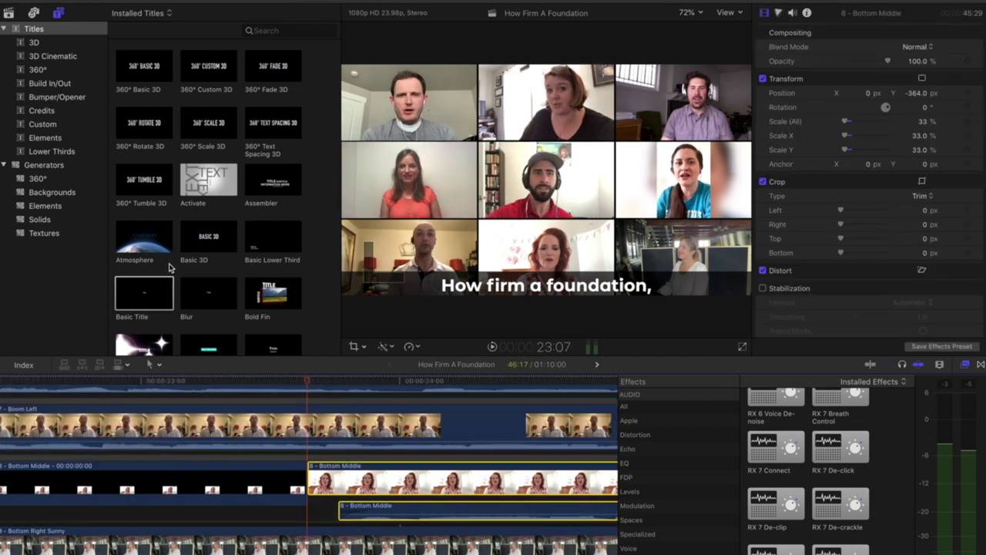
# Trim the 8 - Bottom Middle freeze frame to fill only the gap between the grid's start and that clip, and play the grid's opening
pyautogui.scroll(-2, 169, 267)
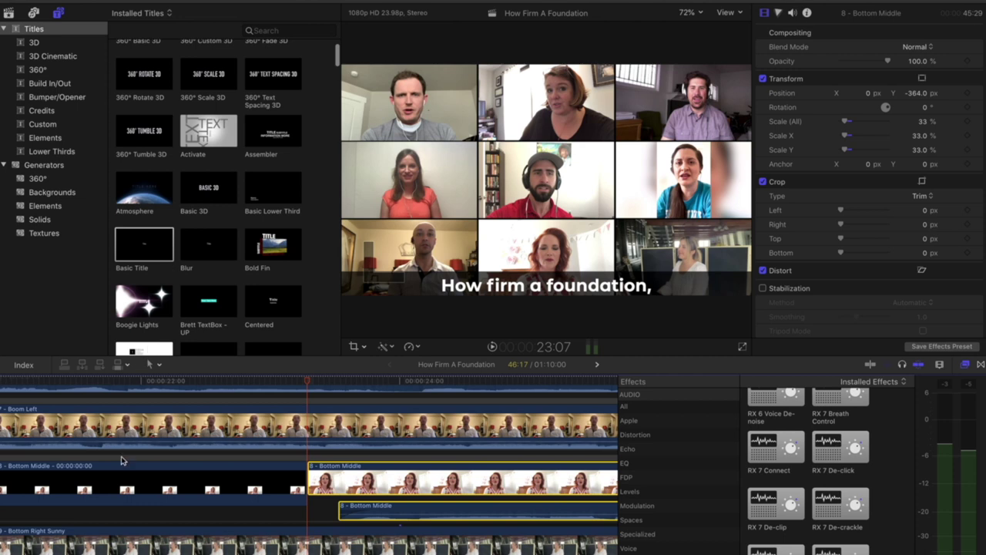
pyautogui.hscroll(-10, 124, 445)
pyautogui.moveTo(472, 473); pyautogui.dragTo(364, 447)
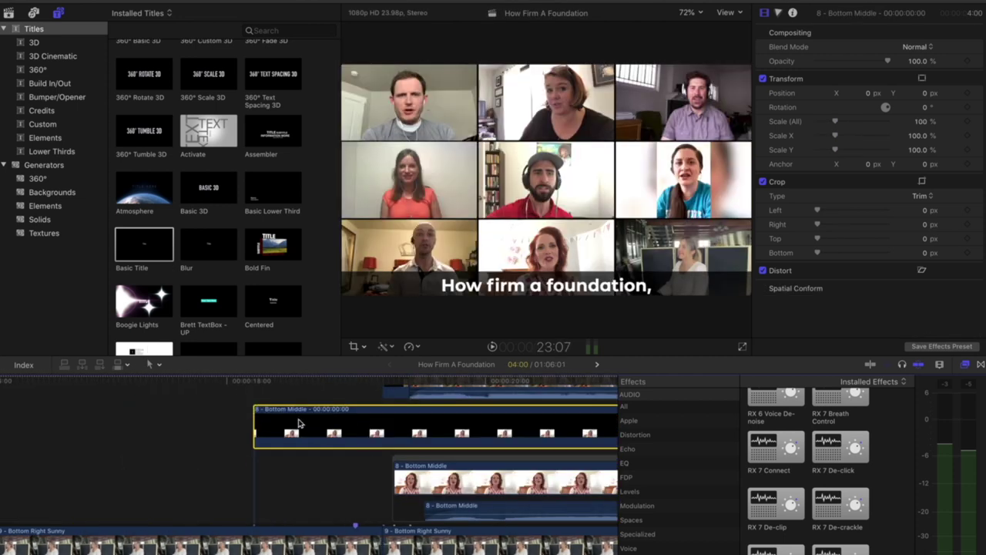
pyautogui.moveTo(268, 422); pyautogui.dragTo(382, 434)
pyautogui.hscroll(10, 474, 430)
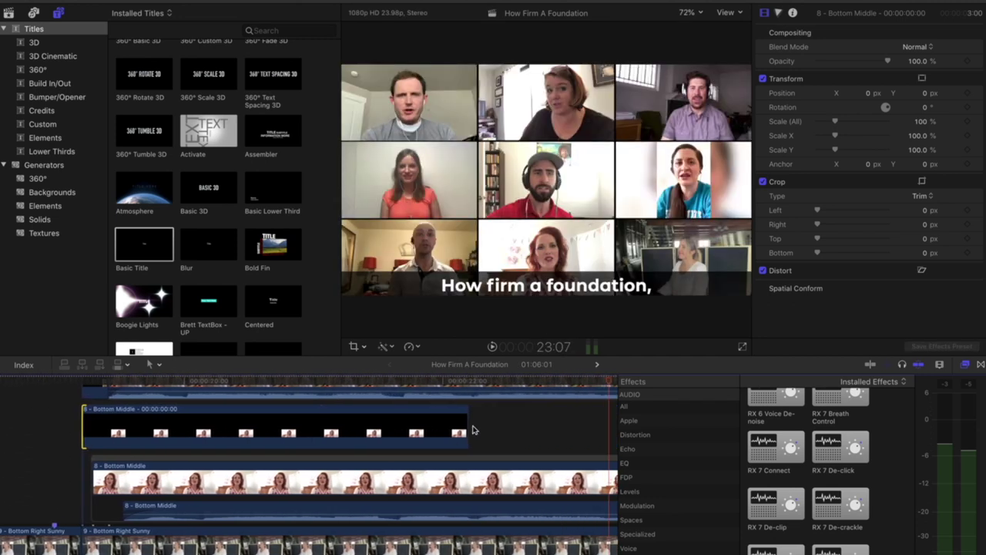
pyautogui.moveTo(463, 426); pyautogui.dragTo(93, 422)
pyautogui.click(17, 436)
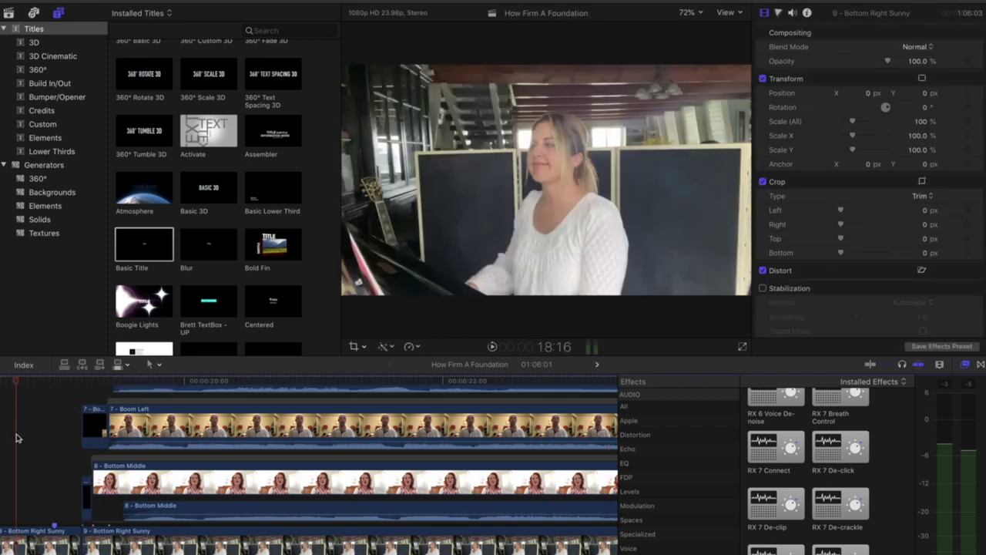
pyautogui.press('space')
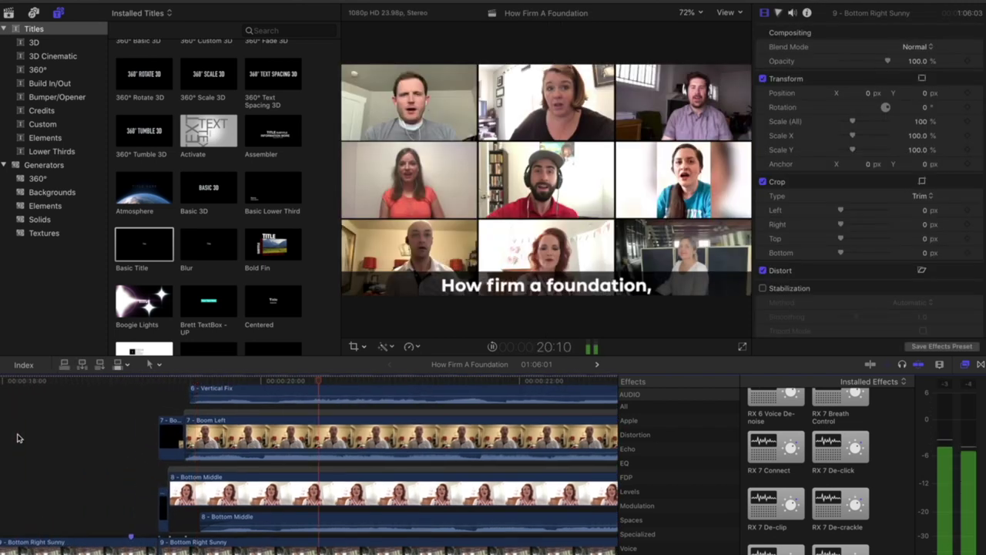
pyautogui.press('space')
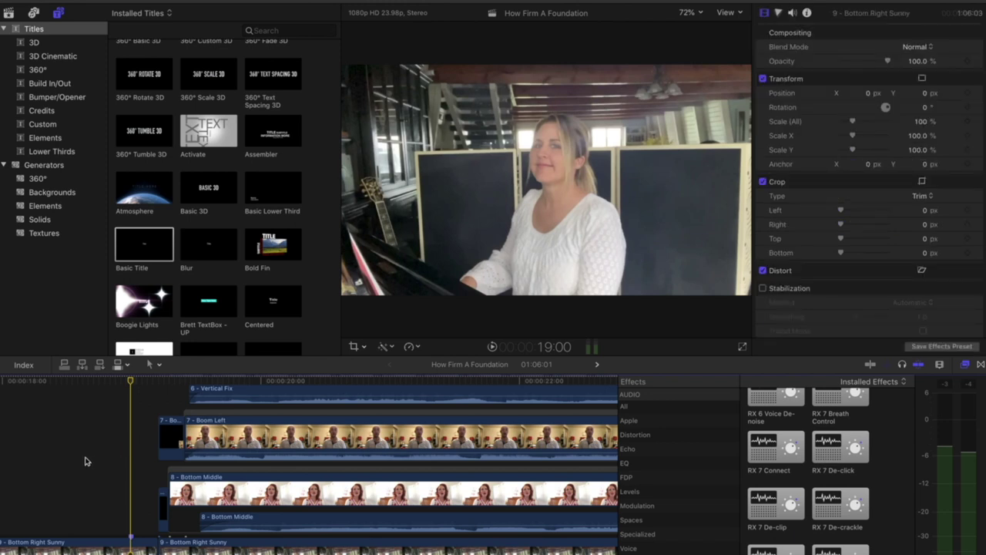
pyautogui.press('space')
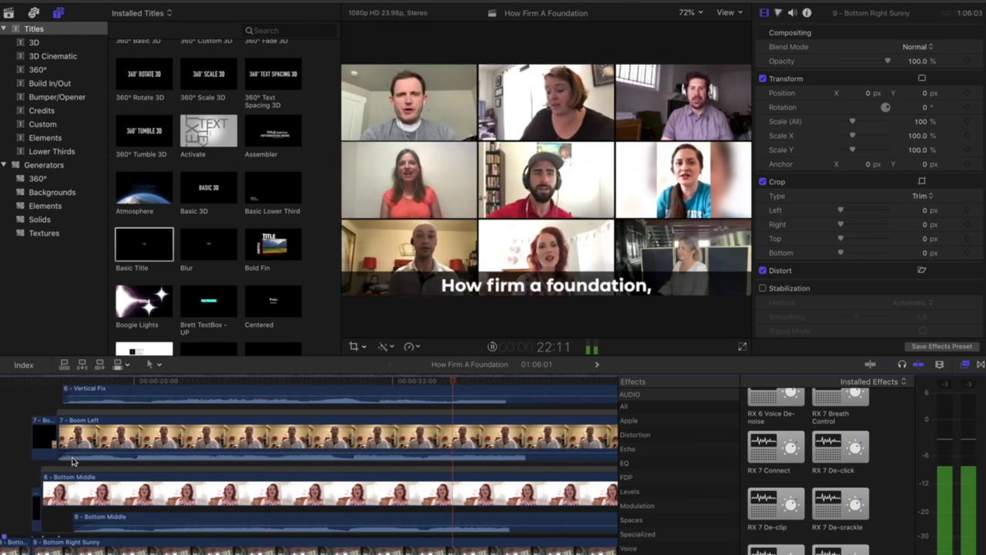
# Add a freeze frame of the 7 - Boom Left clip's last frame at 1:05:13, near the end of the video
pyautogui.hotkey('shift', 'z')
pyautogui.press('space')
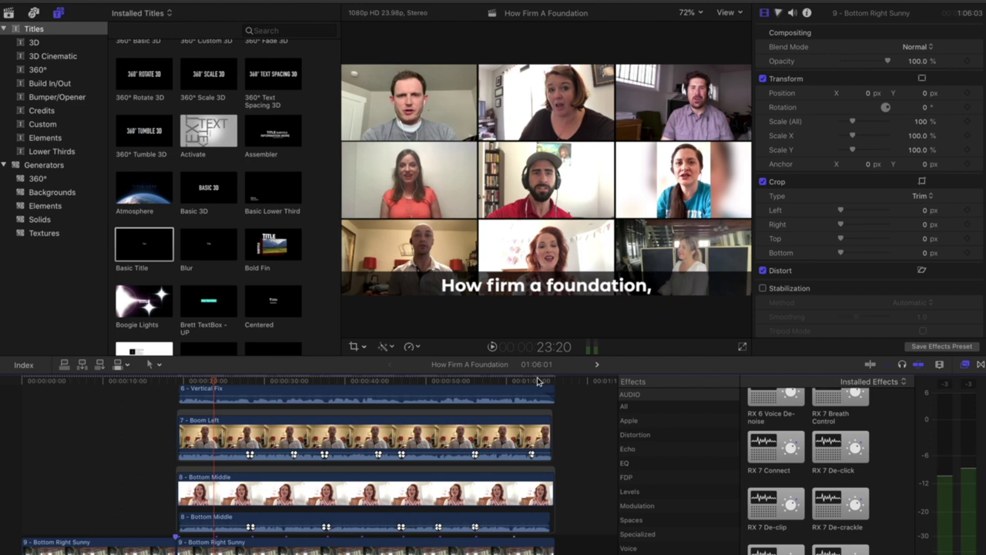
pyautogui.click(539, 381)
pyautogui.press('super+equal')
pyautogui.press('super+equal')
pyautogui.press('super+equal')
pyautogui.press('super+equal')
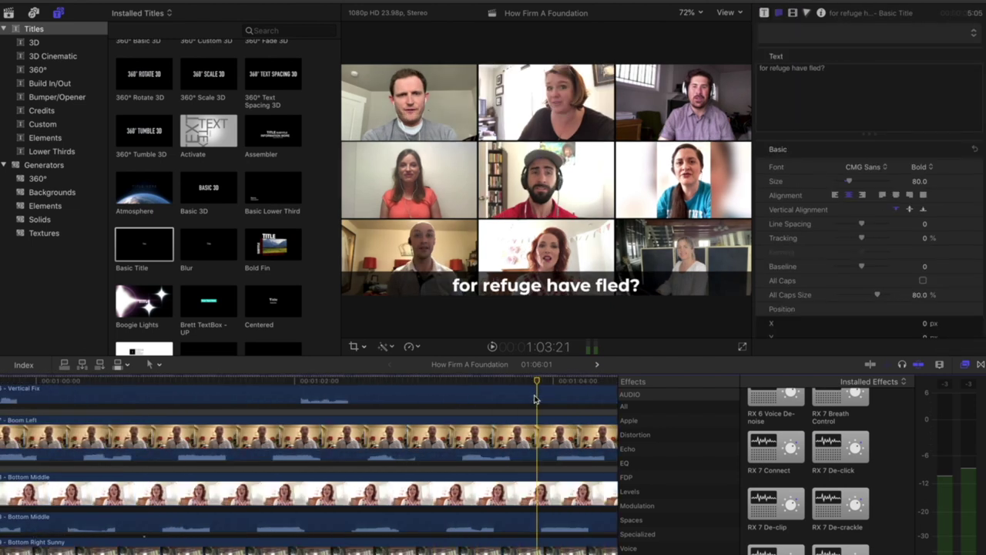
pyautogui.hscroll(10, 532, 400)
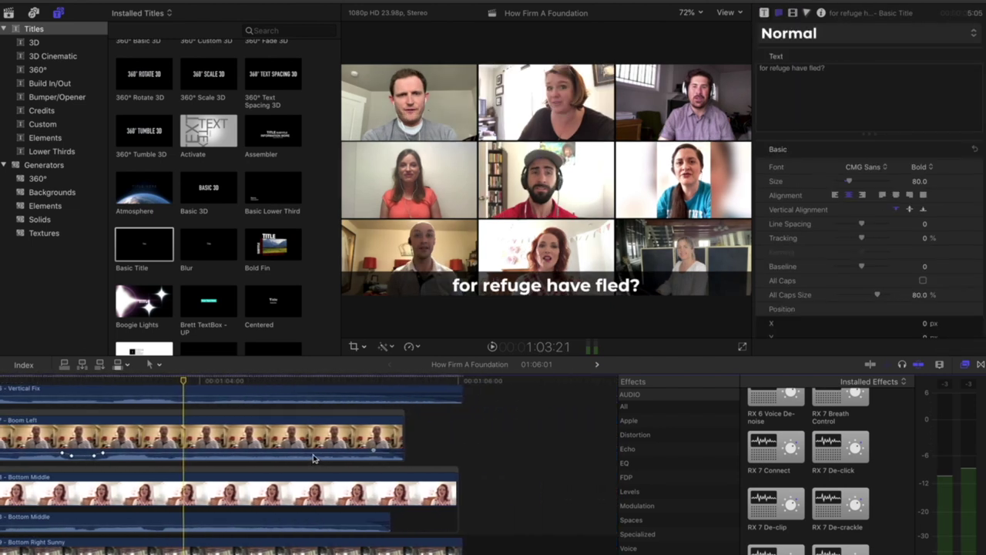
pyautogui.press('space')
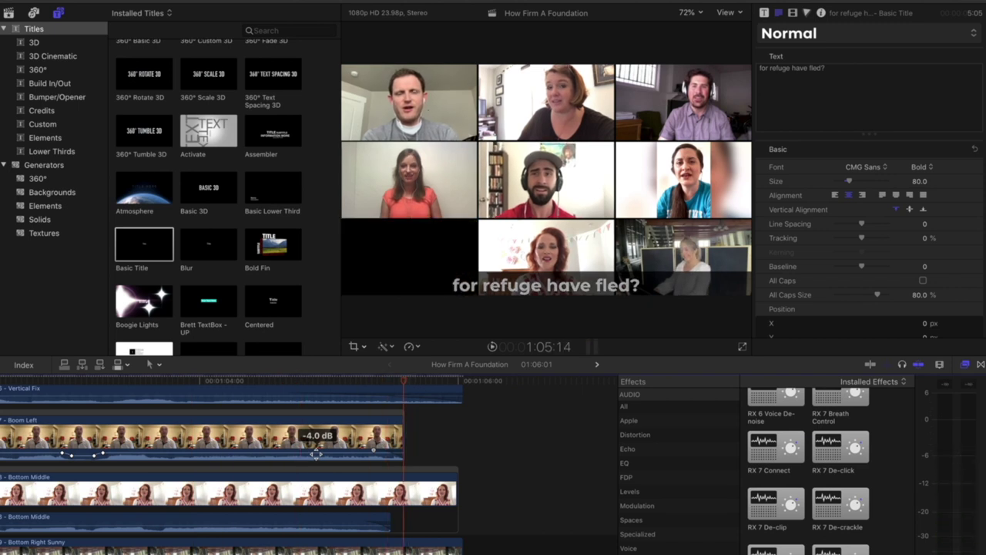
pyautogui.press('Left')
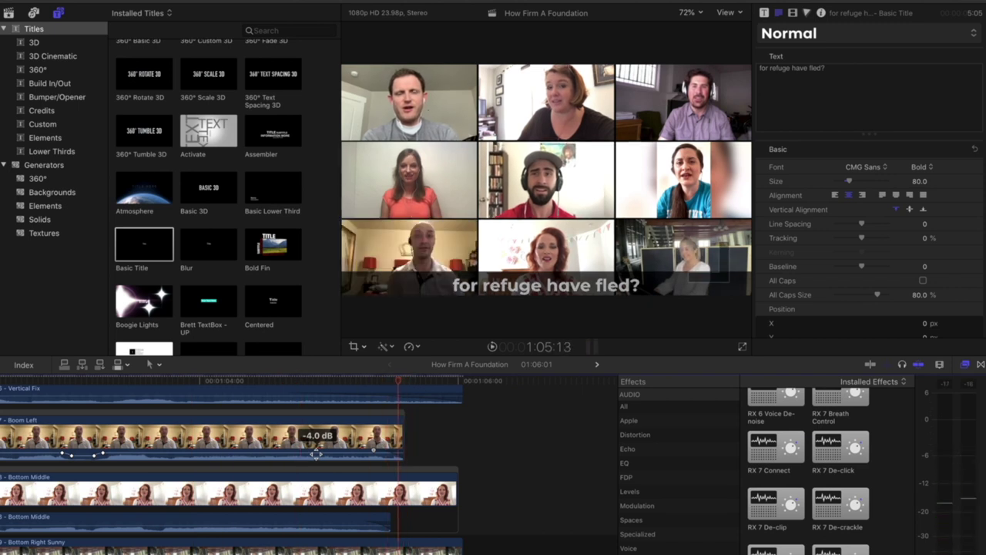
pyautogui.click(381, 444)
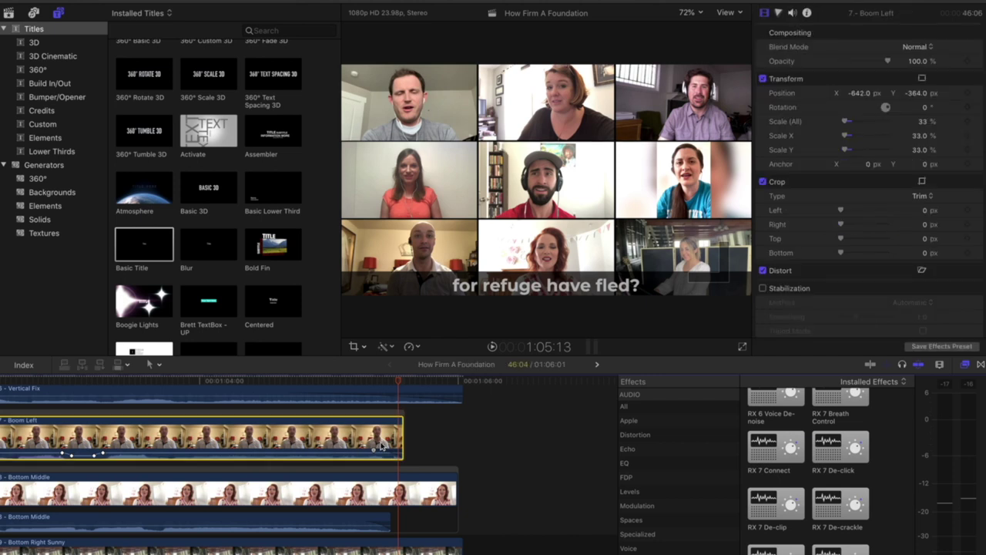
pyautogui.doubleClick(441, 446)
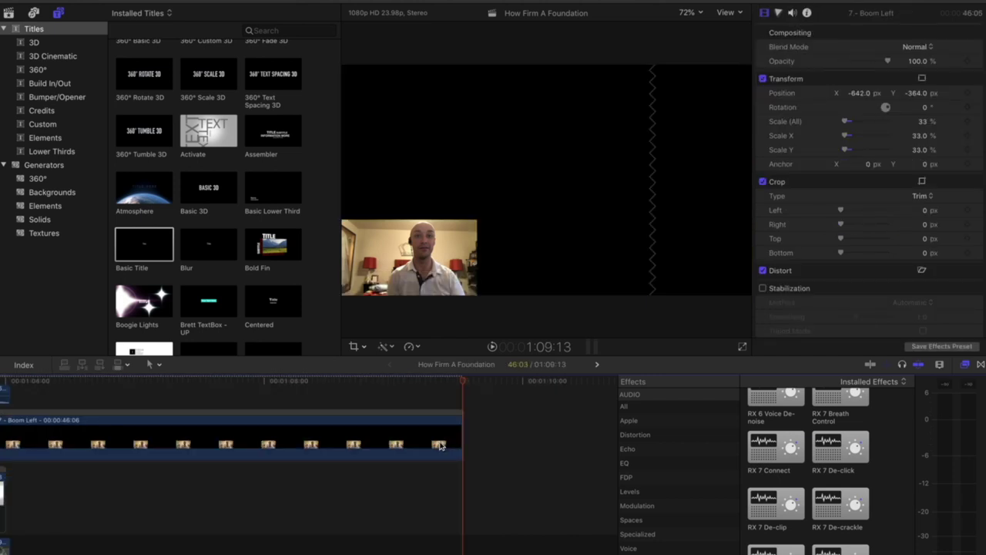
# Shorten the freeze frame after the 7 - Boom Left clip to 12 frames to match the grid's end, and place the playhead at 1:06:00
pyautogui.moveTo(570, 434); pyautogui.dragTo(121, 434)
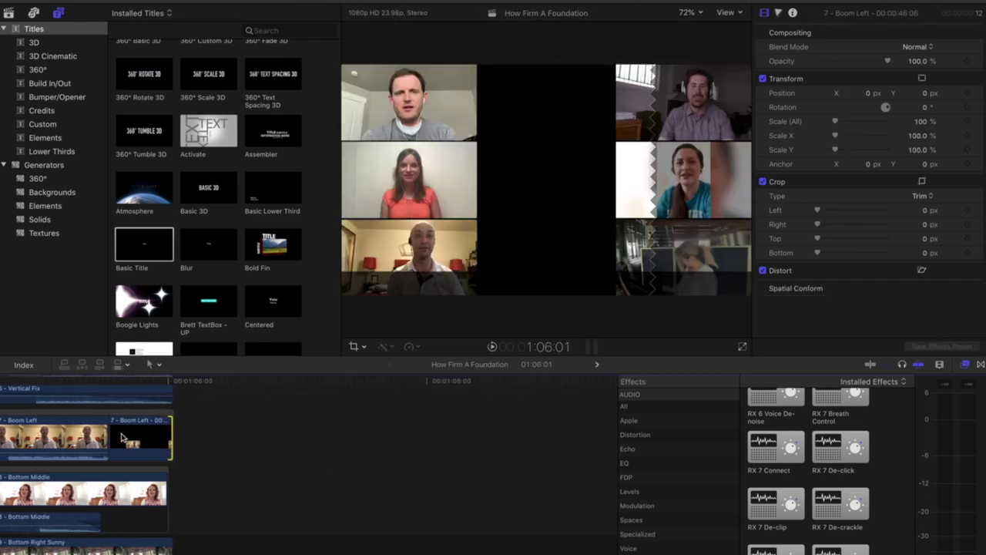
pyautogui.scroll(-5, 186, 483)
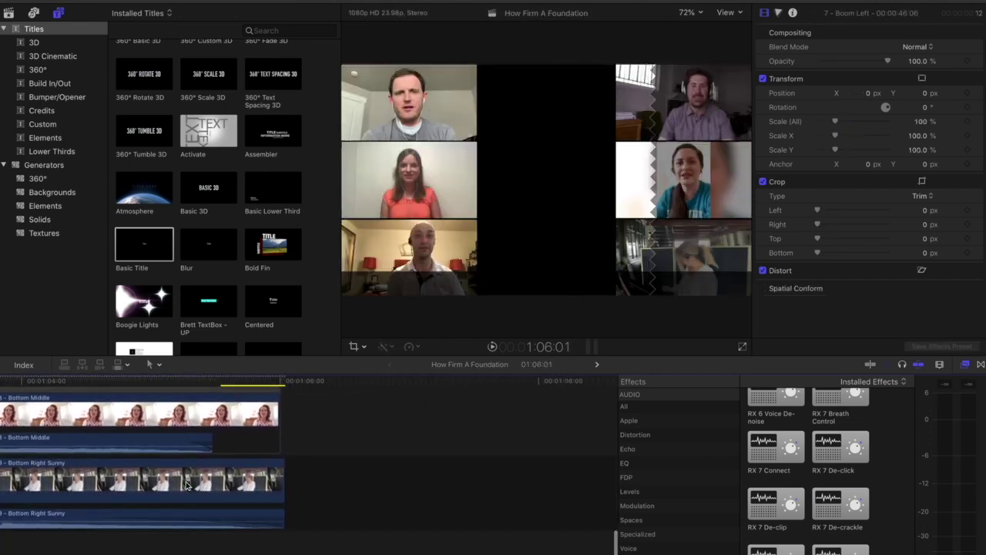
pyautogui.click(279, 510)
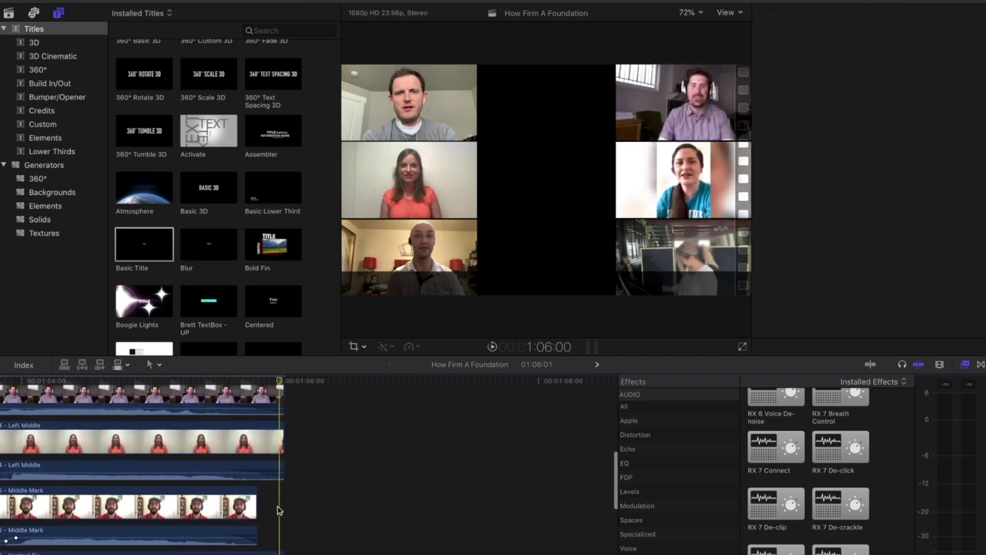
# Add a freeze frame of the 5 - Middle Mark clip's last frame at 1:05:19 and shorten it to 6 frames, ending with the grid
pyautogui.press('Left')
pyautogui.press('Left')
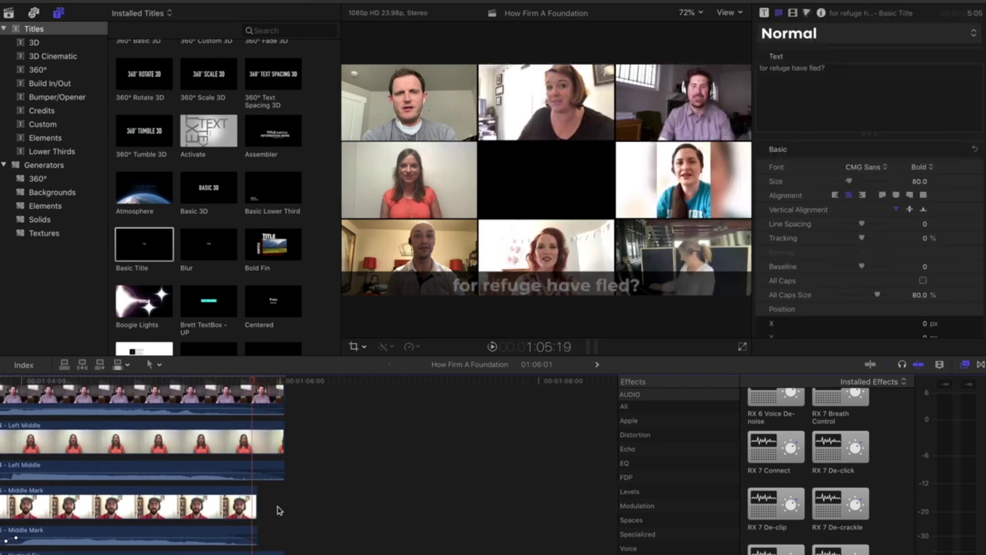
pyautogui.hotkey('alt', 'f')
pyautogui.click(253, 506)
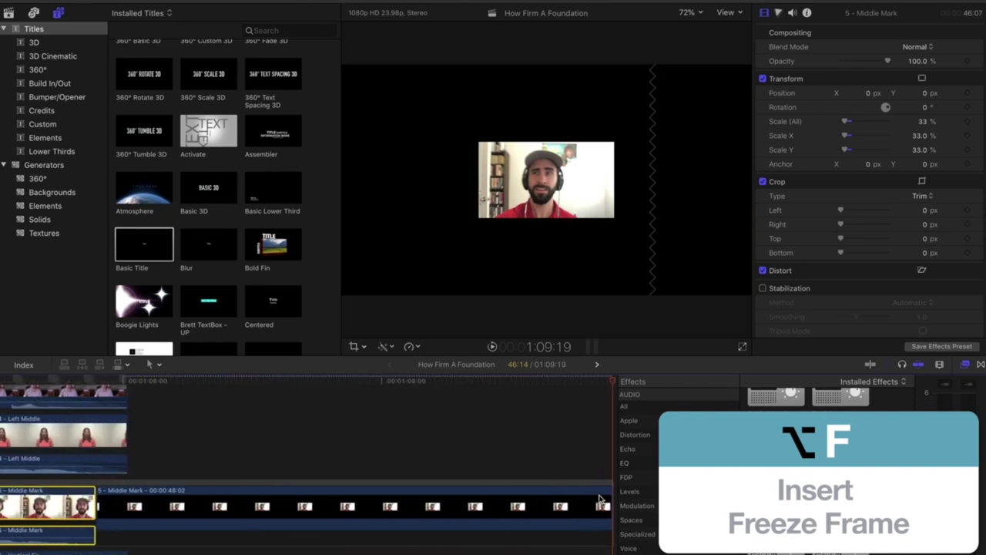
pyautogui.hscroll(3, 601, 501)
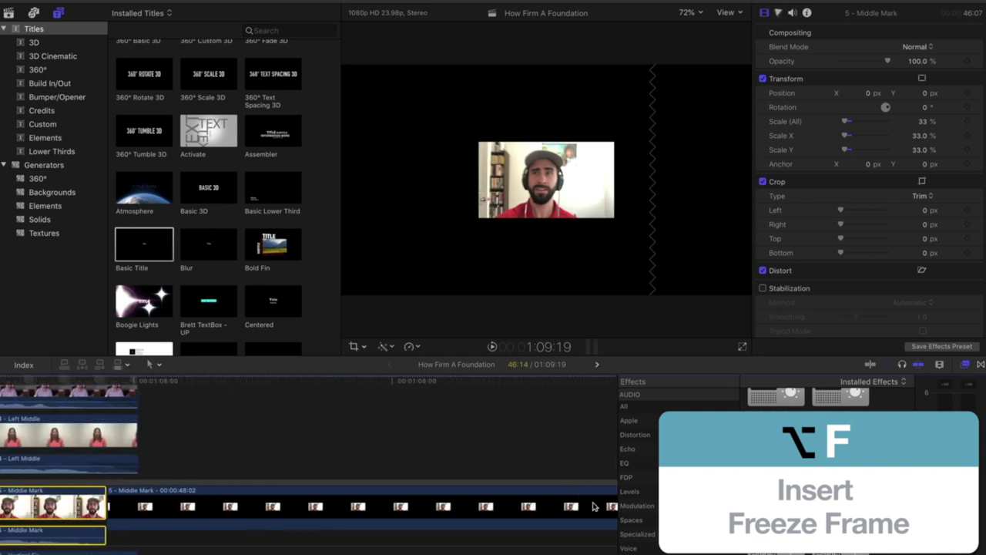
pyautogui.moveTo(570, 505); pyautogui.dragTo(90, 498)
# Add a freeze frame of the 2 - Top Middle clip's last frame at 1:05:21 and shorten it to 4 frames, ending with the grid
pyautogui.hscroll(-5, 192, 501)
pyautogui.scroll(8, 192, 500)
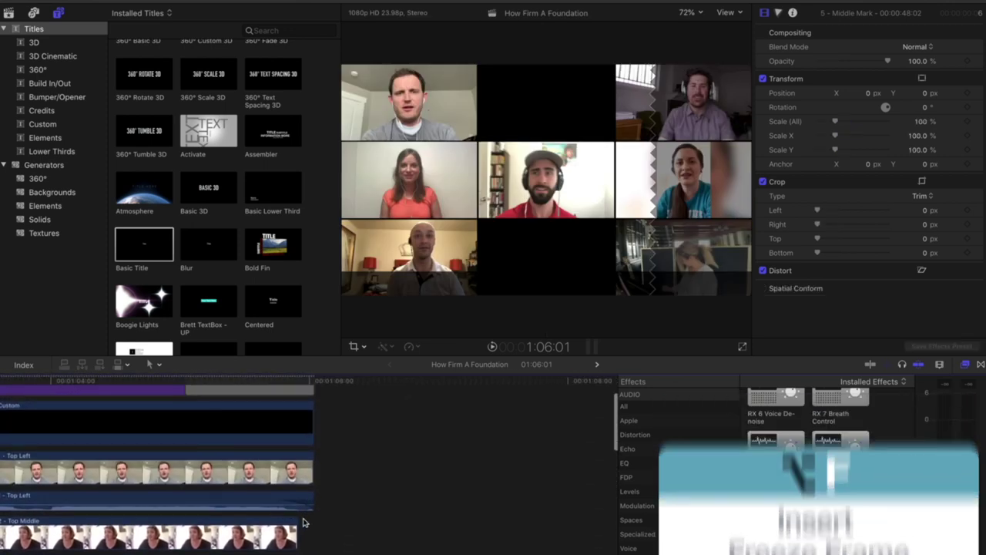
pyautogui.scroll(-2, 302, 520)
pyautogui.click(283, 387)
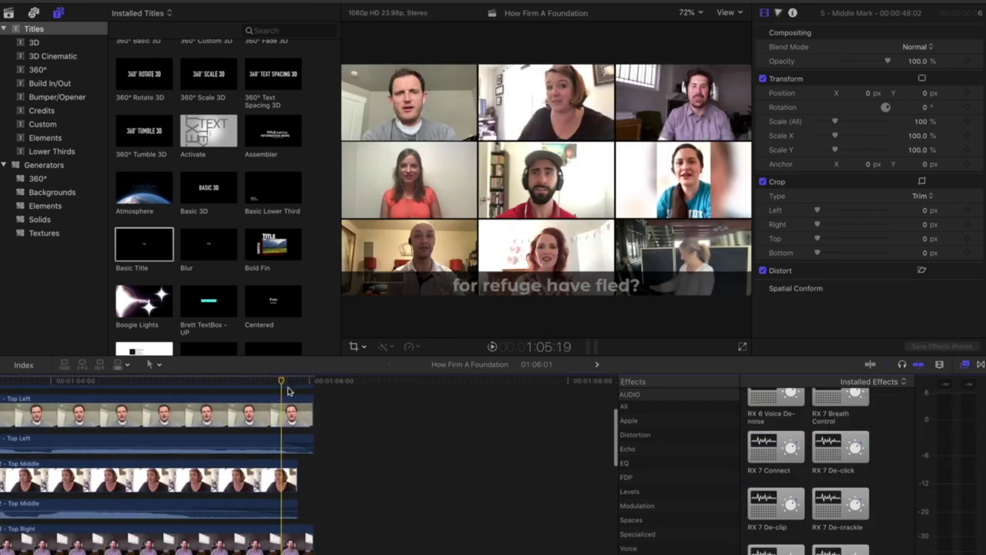
pyautogui.press('space')
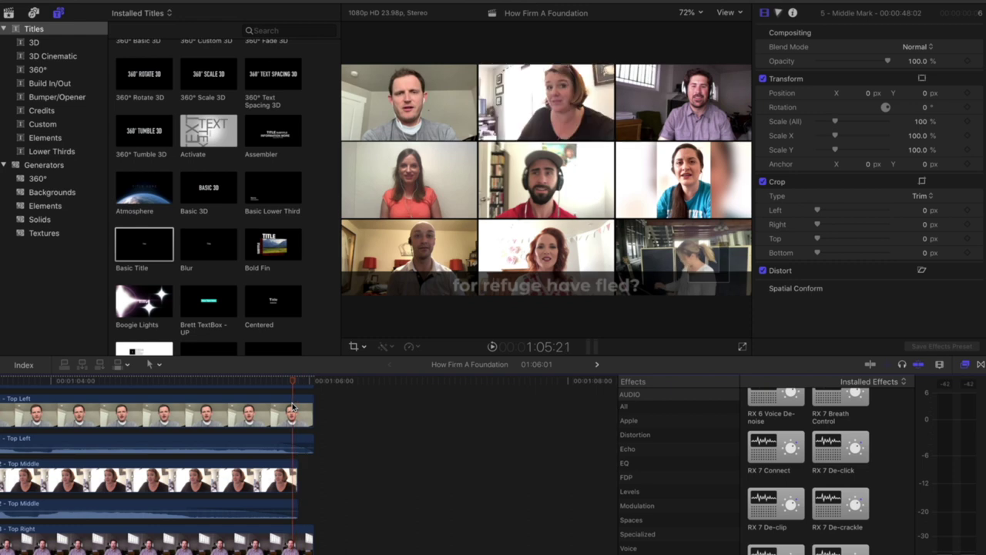
pyautogui.doubleClick(277, 492)
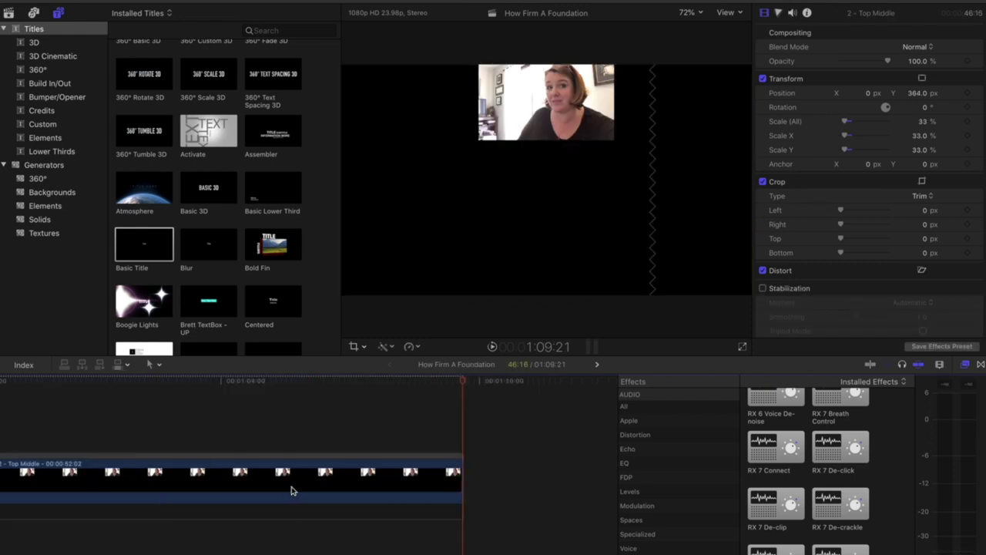
pyautogui.press('super+bracketleft')
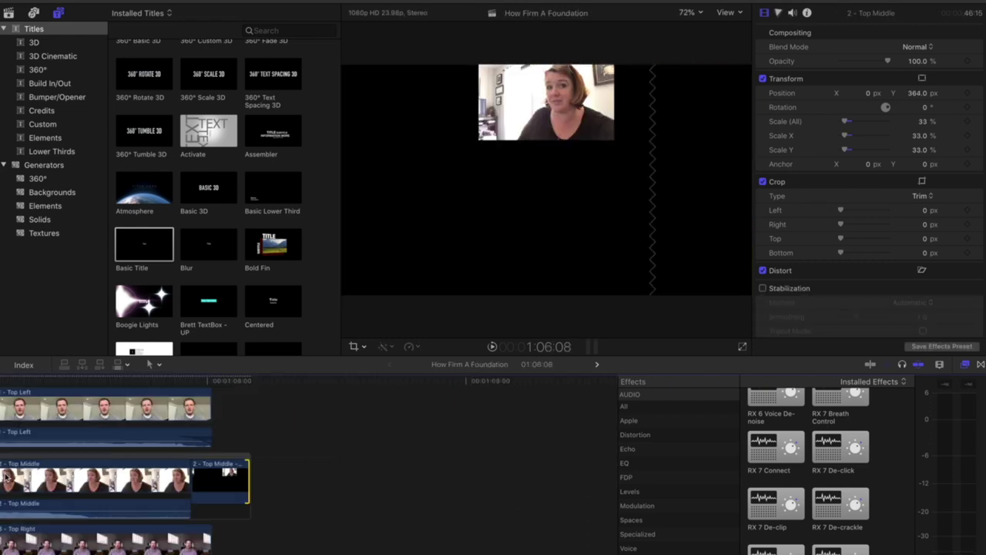
pyautogui.moveTo(312, 475); pyautogui.dragTo(279, 476)
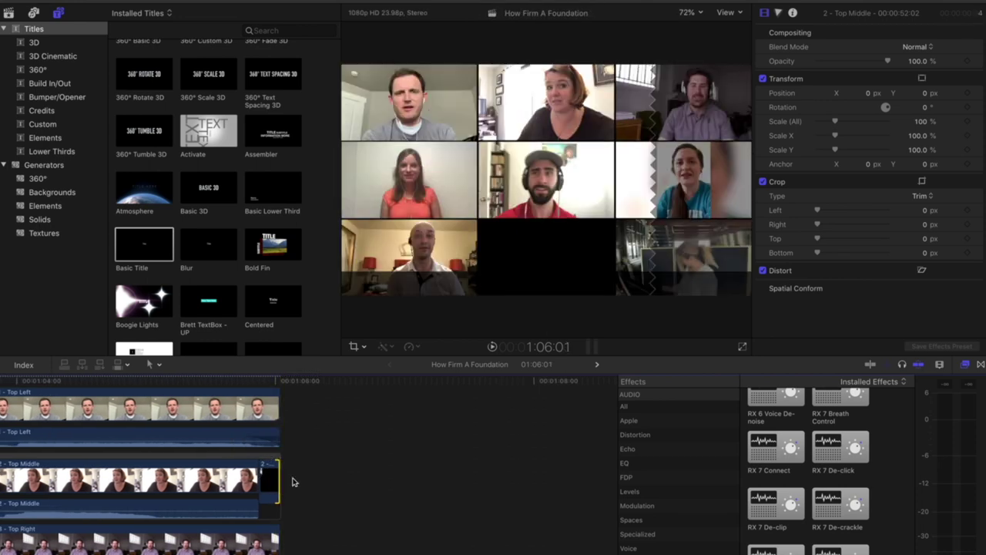
# Fit the whole project in the timeline, look over the clips' ends, and play back the grid's opening
pyautogui.hotkey('shift', 'z')
pyautogui.scroll(-5, 401, 462)
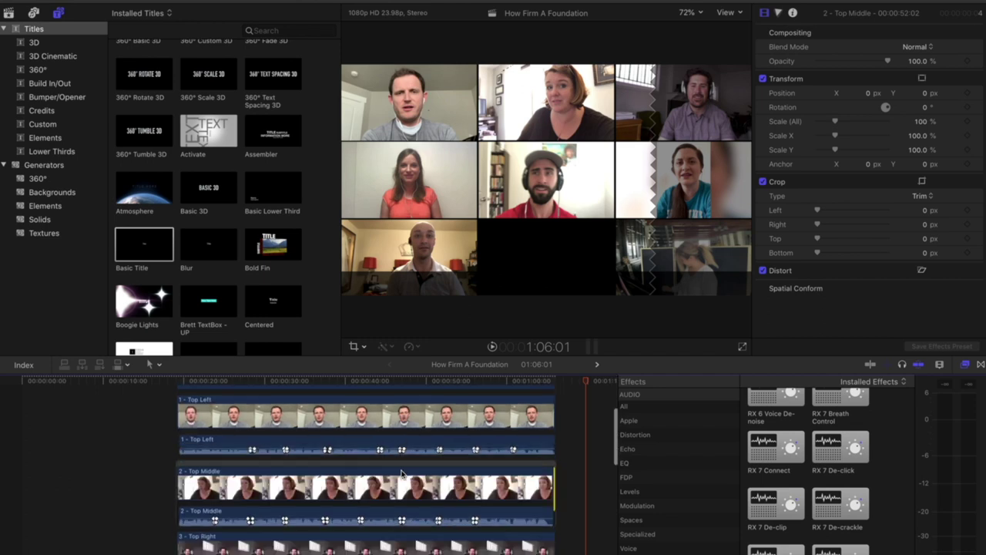
pyautogui.scroll(-6, 401, 473)
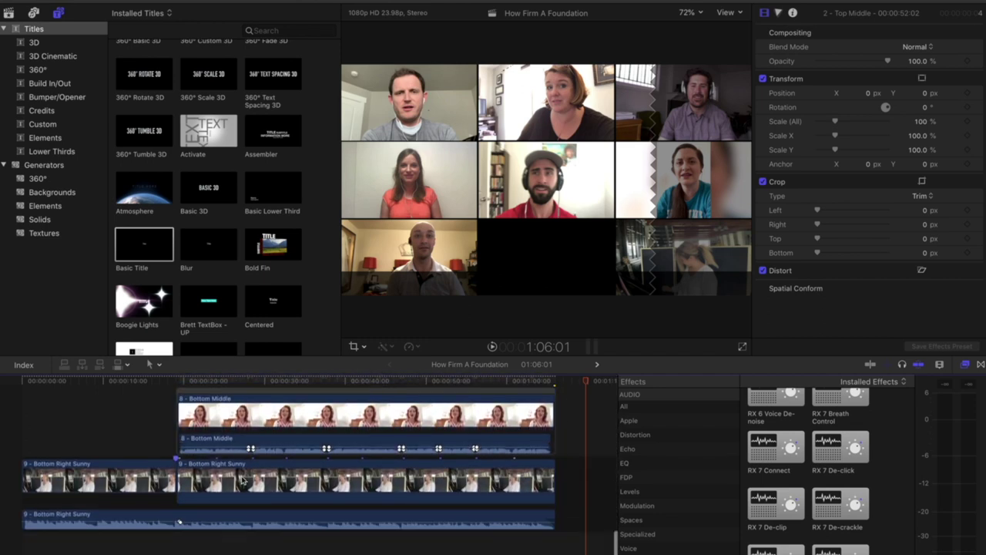
pyautogui.click(160, 418)
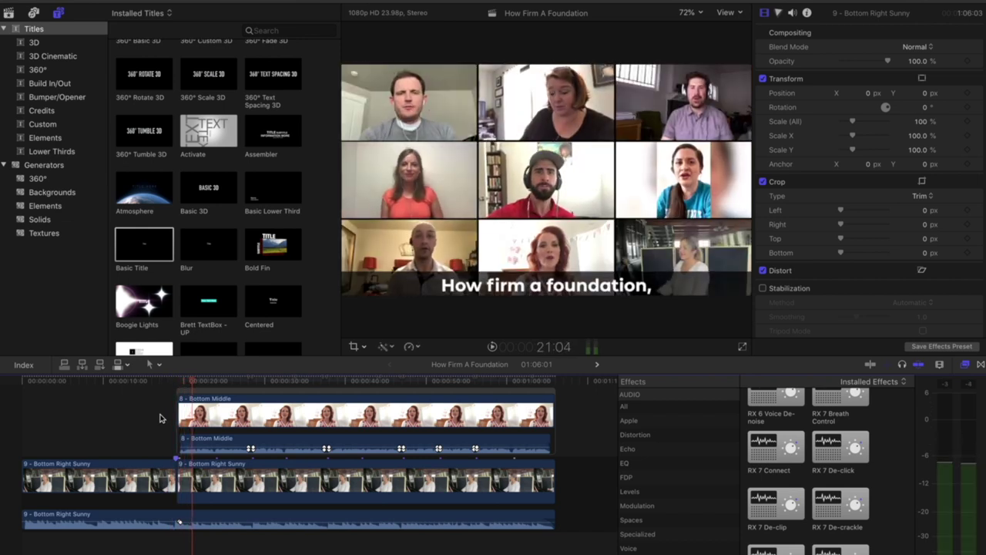
pyautogui.press('super+minus')
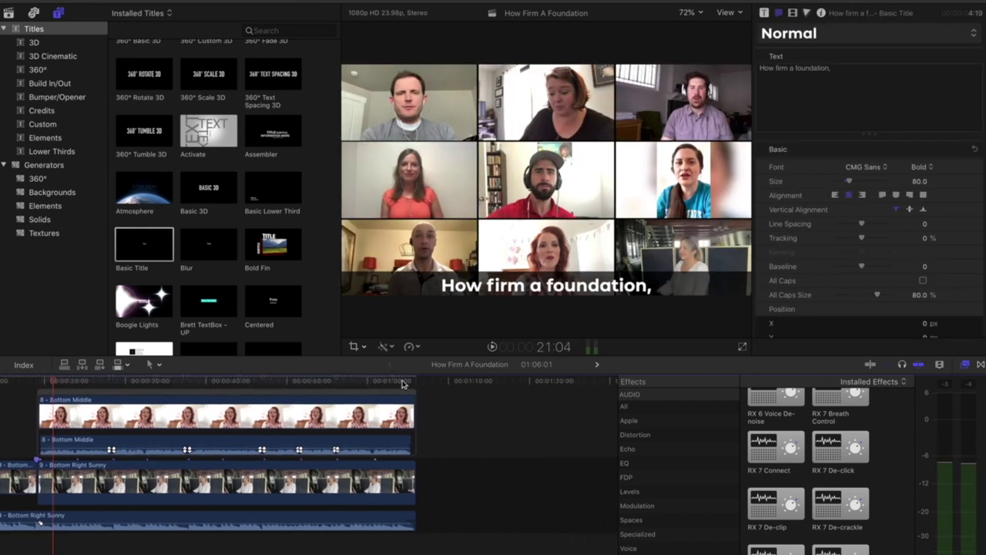
pyautogui.click(401, 382)
pyautogui.press('space')
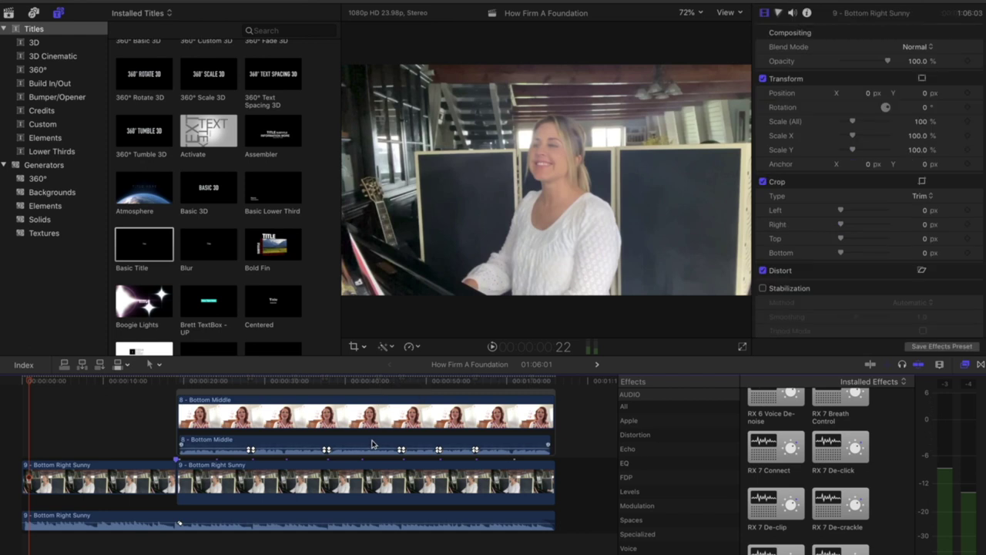
# Extend the end of the 8 - Bottom Middle clip's video to the grid's end at 1:06:01
pyautogui.press('End')
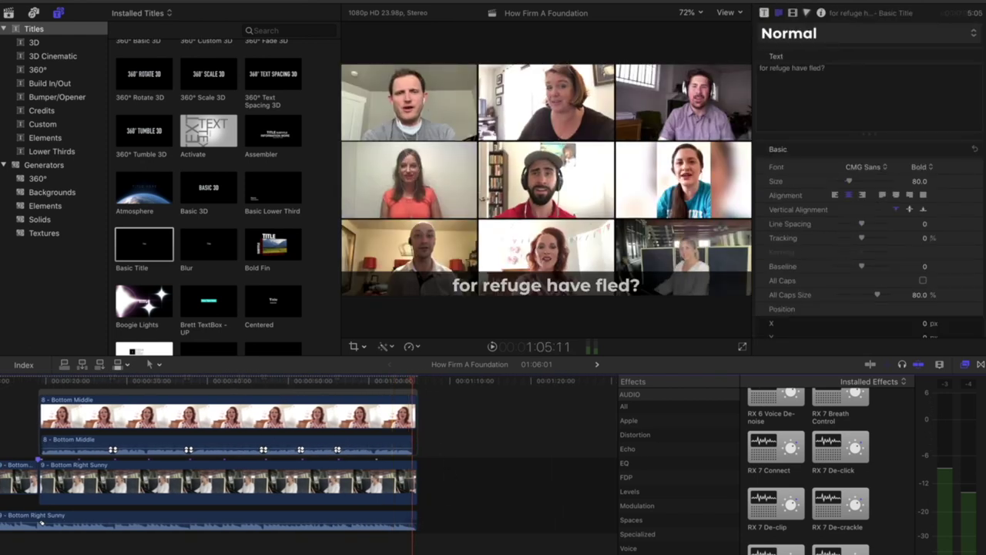
pyautogui.press('super+equal')
pyautogui.press('super+equal')
pyautogui.press('super+equal')
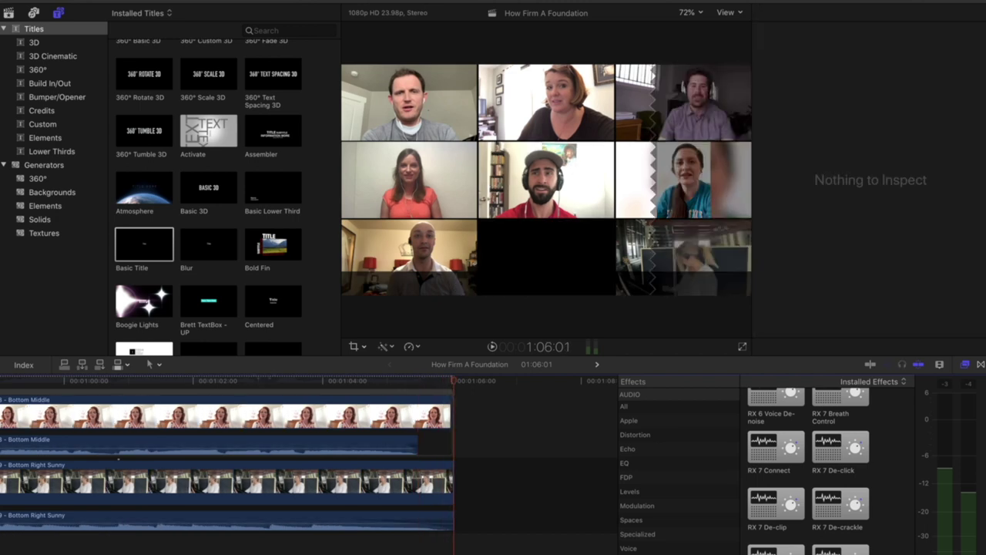
pyautogui.scroll(3, 414, 550)
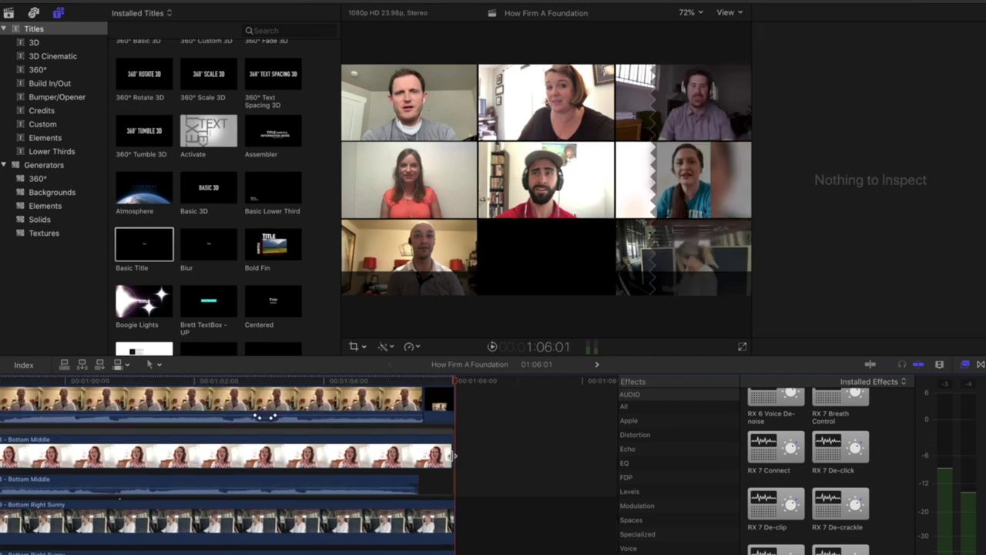
pyautogui.press('super+equal')
pyautogui.press('super+equal')
pyautogui.press('super+equal')
pyautogui.moveTo(437, 453); pyautogui.dragTo(460, 453)
pyautogui.scroll(3, 458, 470)
pyautogui.scroll(5, 457, 469)
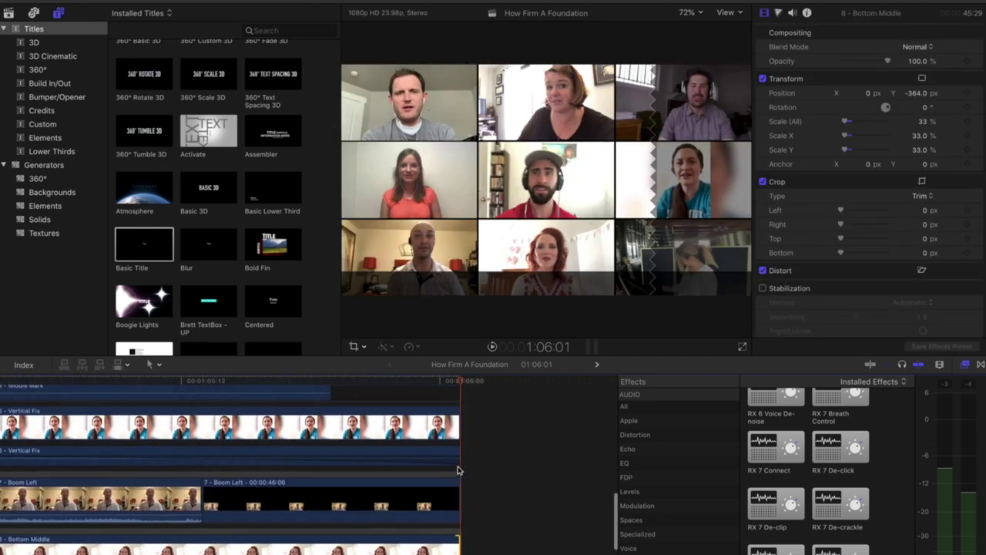